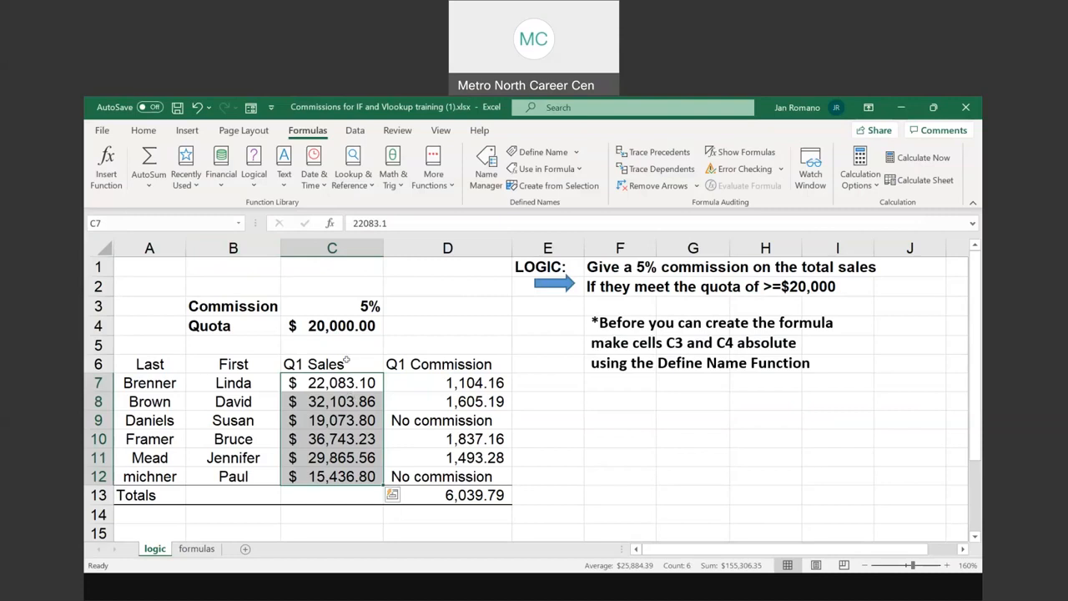
Examine the Q1 sales, commission rate in C3, quota in C4, and the written logic and Define Name notes
{"action": "left_click_drag", "start_coordinate": [322, 381], "coordinate": [324, 474]}
{"action": "left_click", "coordinate": [335, 299]}
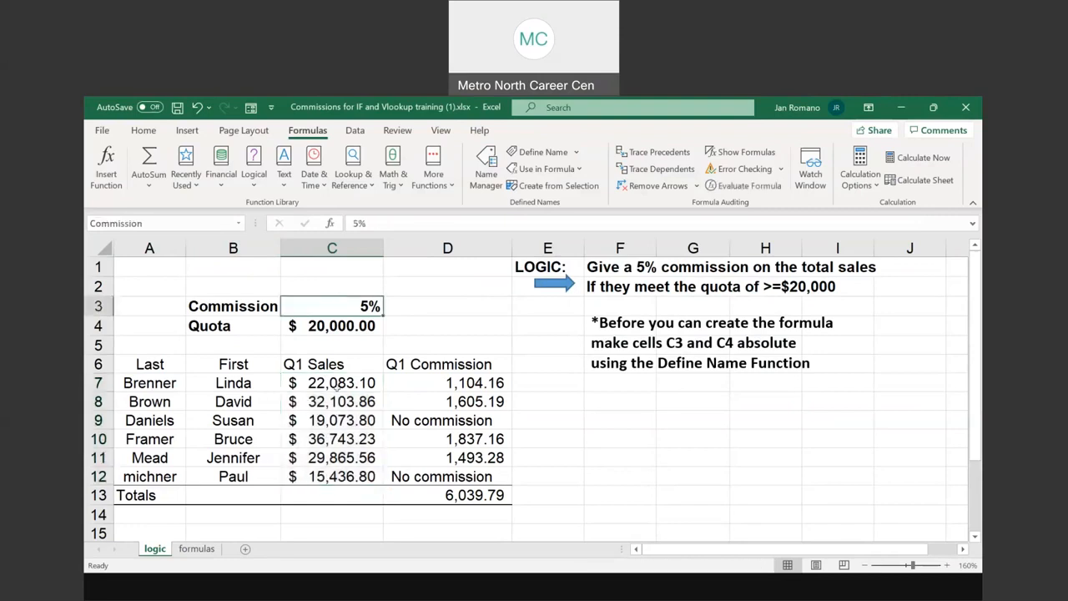
{"action": "left_click", "coordinate": [339, 326]}
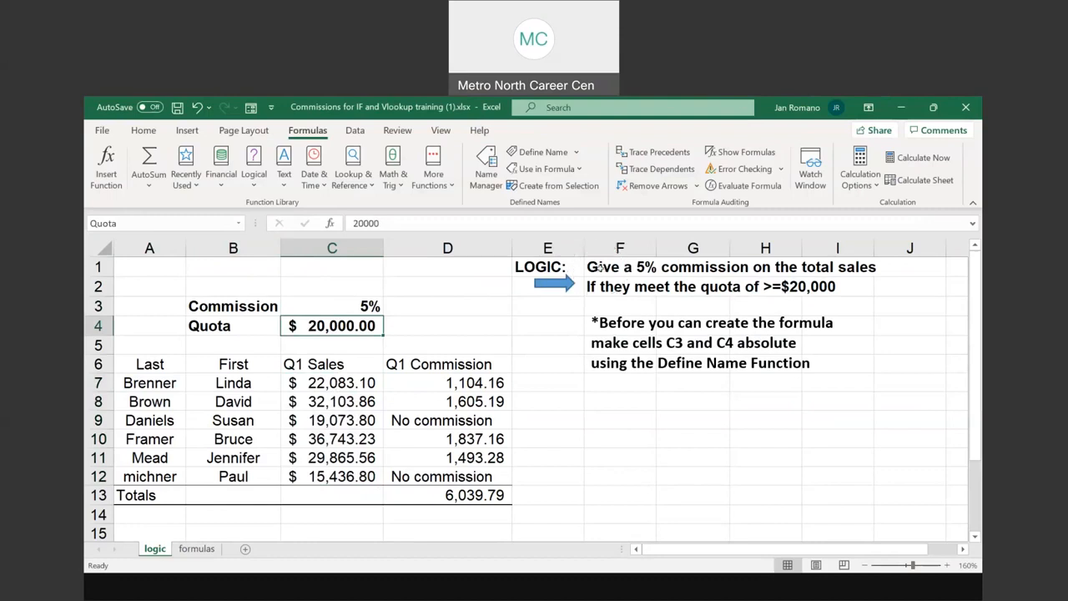
{"action": "left_click_drag", "start_coordinate": [634, 266], "coordinate": [869, 294]}
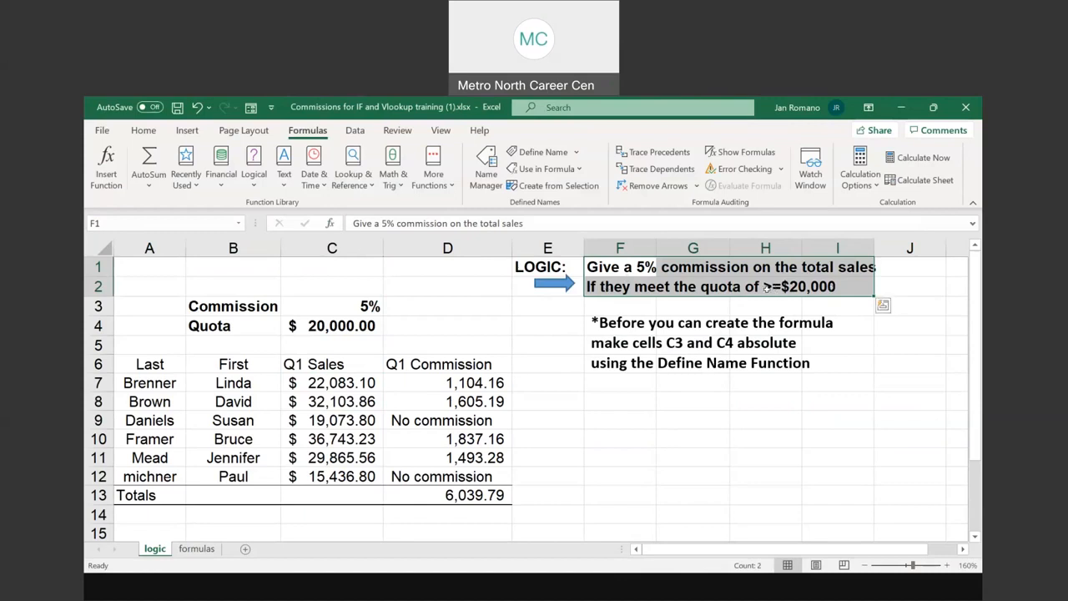
{"action": "key", "text": "ctrl"}
{"action": "left_click", "coordinate": [816, 285]}
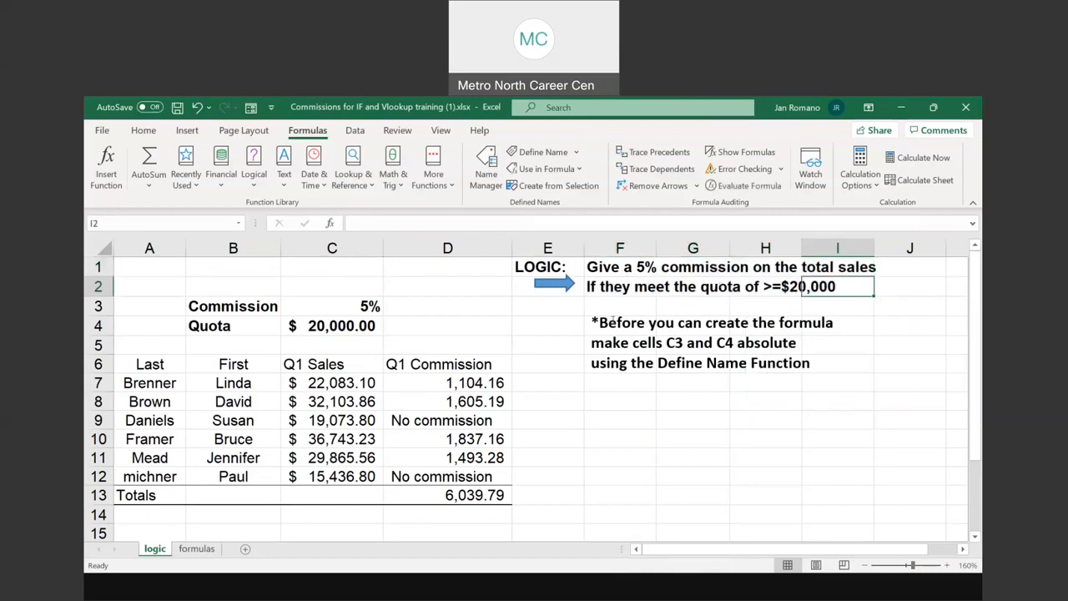
{"action": "left_click_drag", "start_coordinate": [592, 322], "coordinate": [846, 364]}
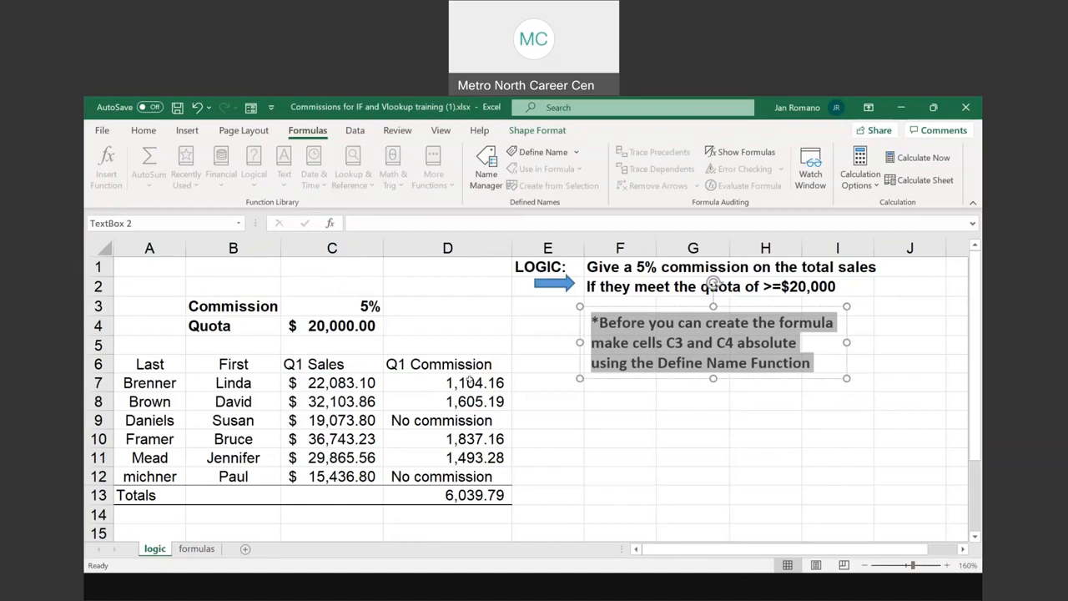
Examine the Q1 Commission formulas in D7:D12 alongside the Commission and Quota cells they refer to
{"action": "left_click", "coordinate": [453, 380]}
{"action": "left_click_drag", "start_coordinate": [451, 403], "coordinate": [455, 477]}
{"action": "left_click_drag", "start_coordinate": [458, 381], "coordinate": [460, 477]}
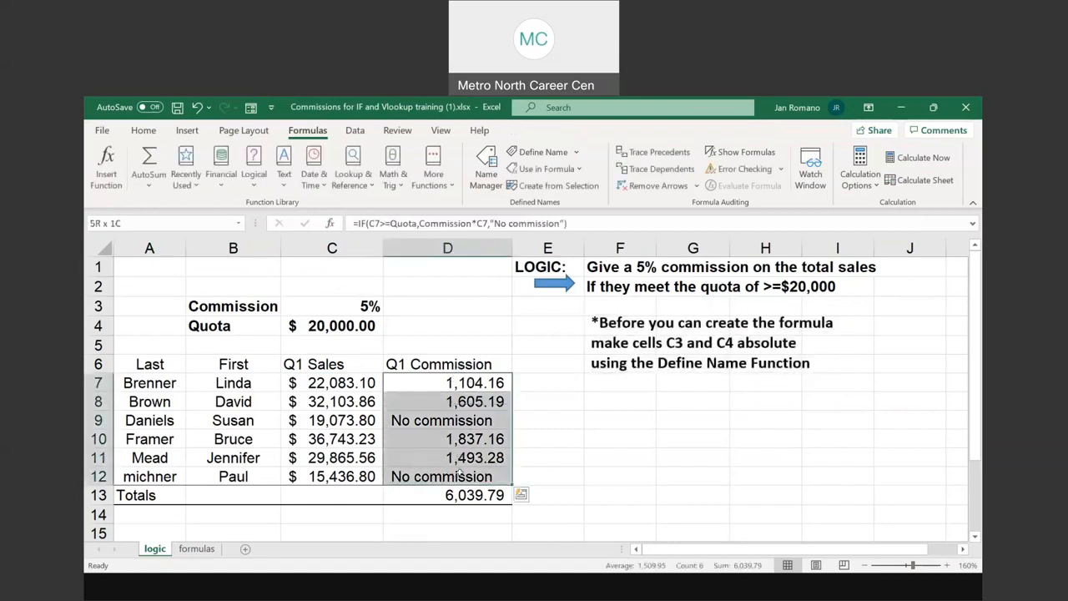
{"action": "left_click_drag", "start_coordinate": [456, 383], "coordinate": [461, 477]}
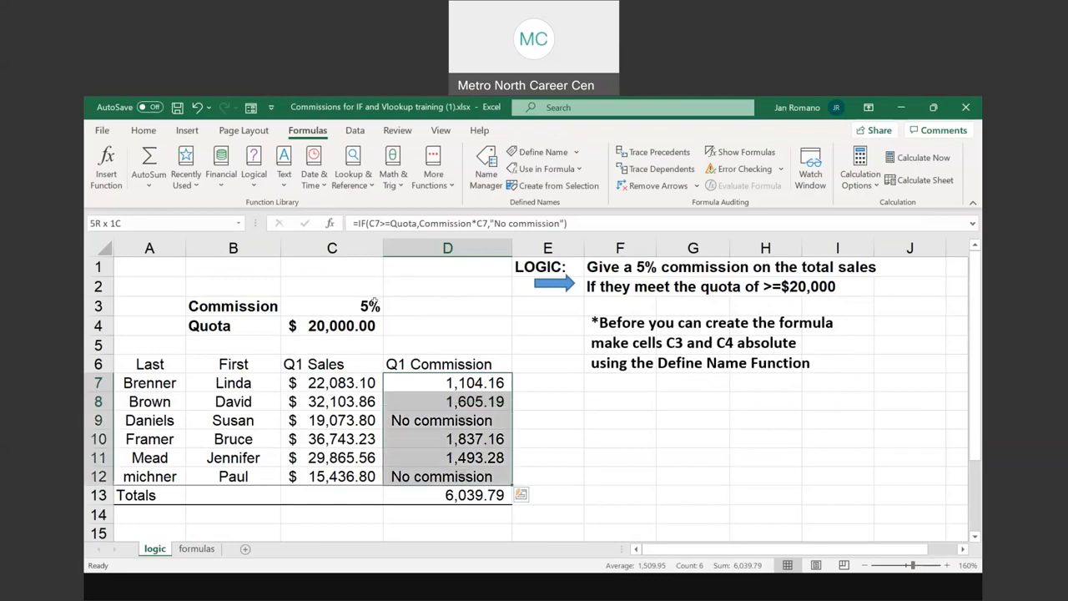
{"action": "left_click", "coordinate": [361, 306]}
{"action": "left_click", "coordinate": [359, 324]}
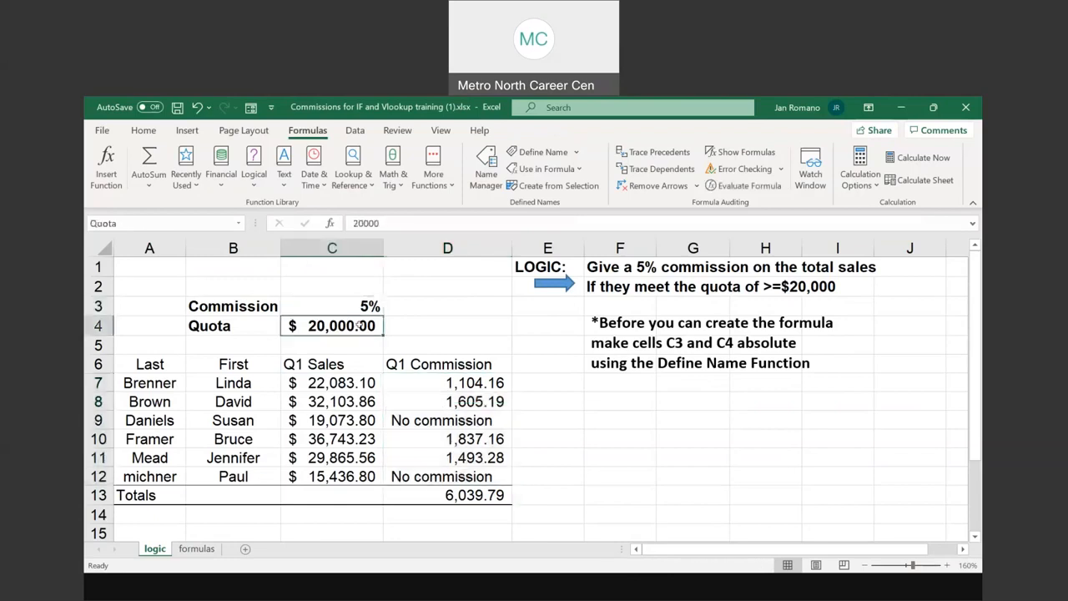
{"action": "left_click", "coordinate": [478, 381]}
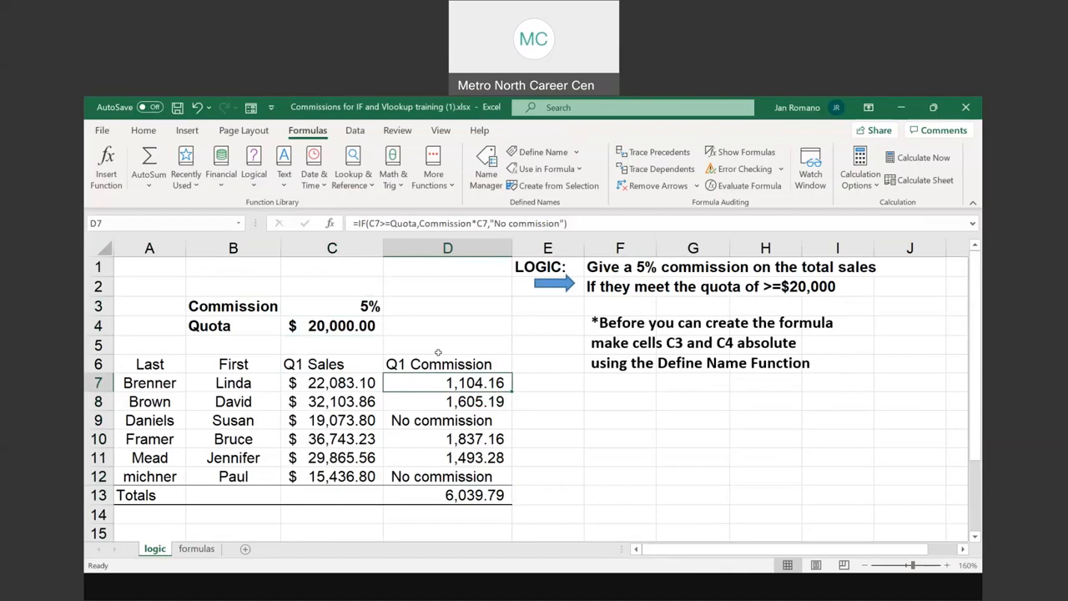
{"action": "left_click", "coordinate": [357, 306]}
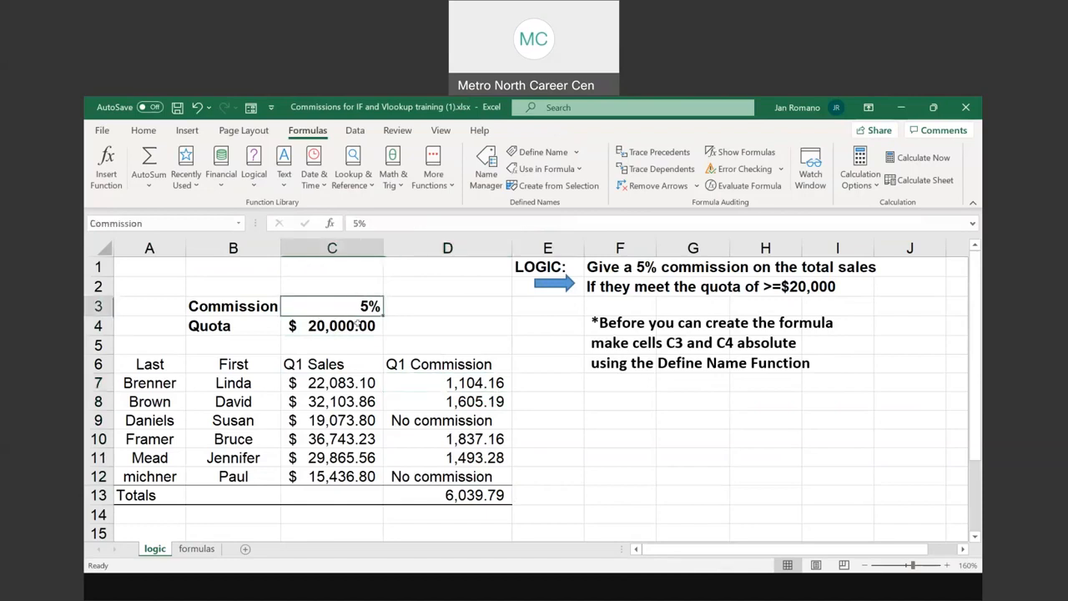
{"action": "left_click", "coordinate": [358, 327]}
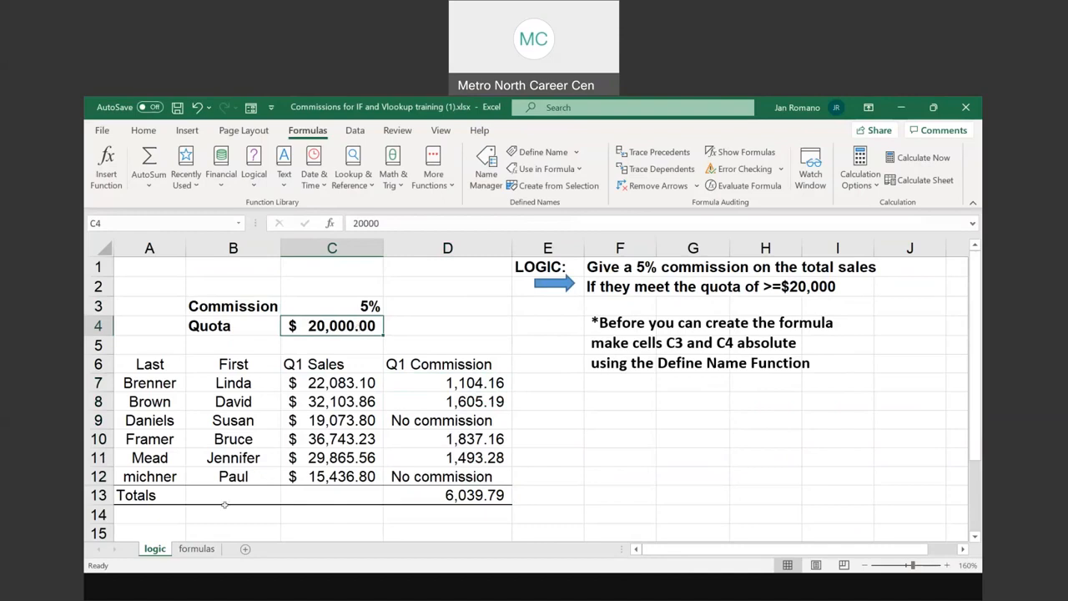
Compare the commission results in rows 7, 8, 9 and 12 with their Q1 sales and the quota in C4
{"action": "left_click", "coordinate": [460, 383]}
{"action": "key", "text": "Down"}
{"action": "left_click", "coordinate": [460, 383]}
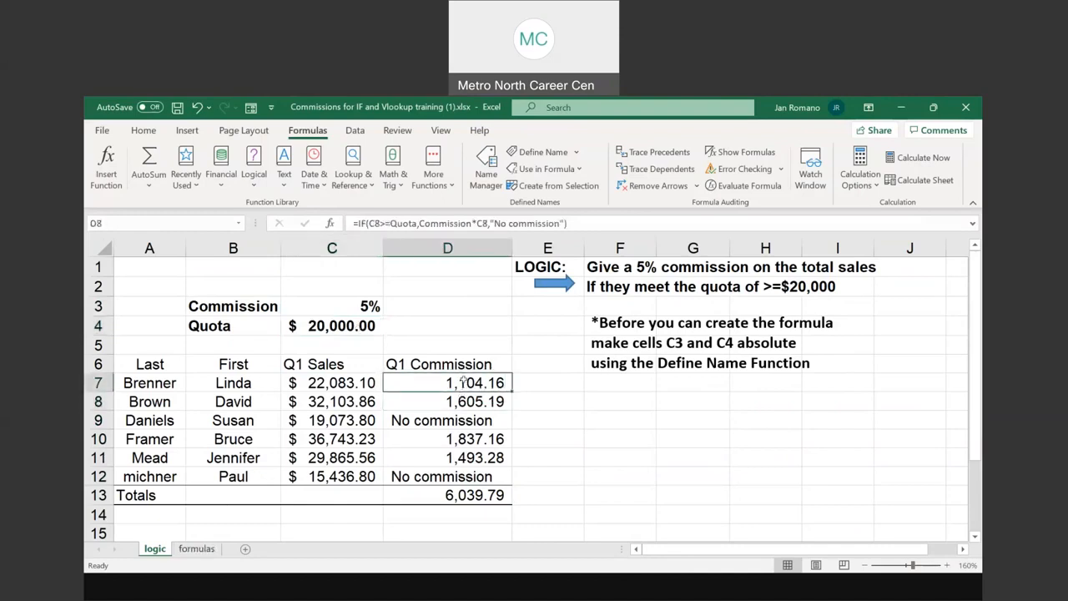
{"action": "left_click", "coordinate": [462, 397]}
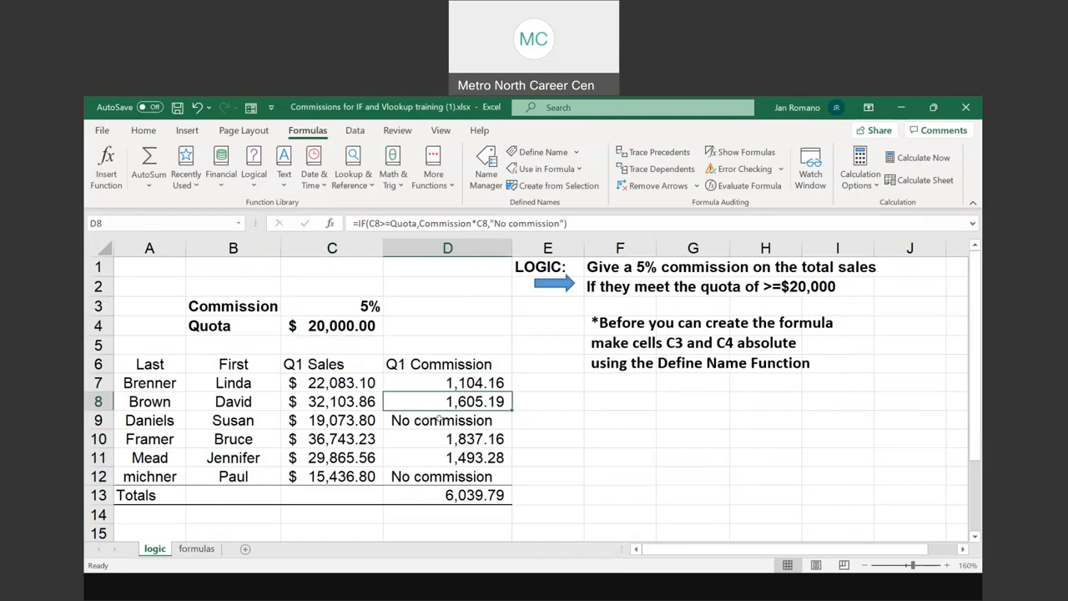
{"action": "left_click", "coordinate": [317, 422]}
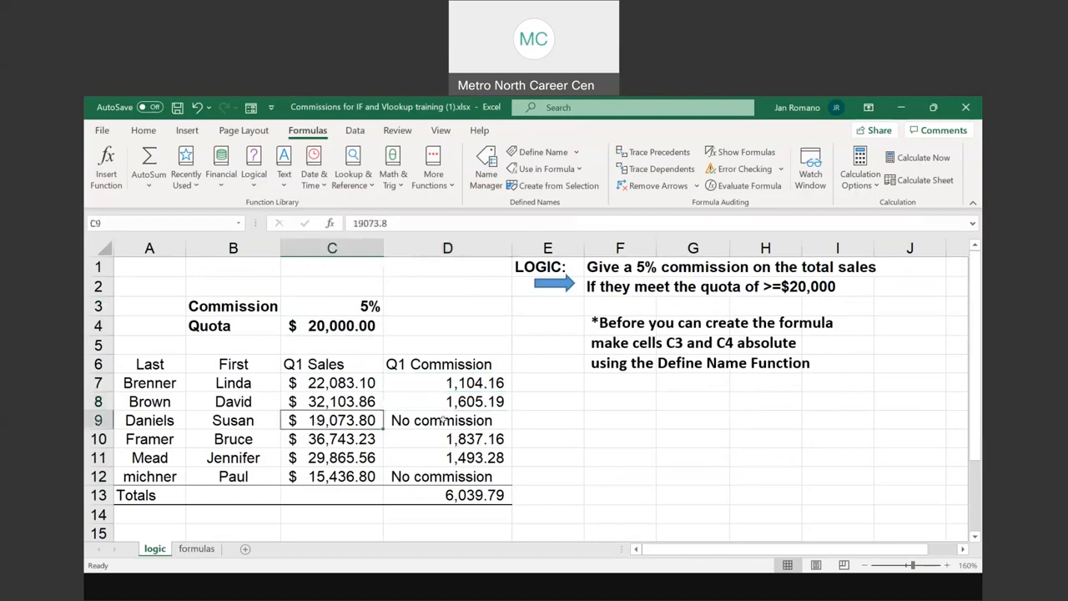
{"action": "left_click", "coordinate": [443, 419]}
{"action": "left_click", "coordinate": [347, 323]}
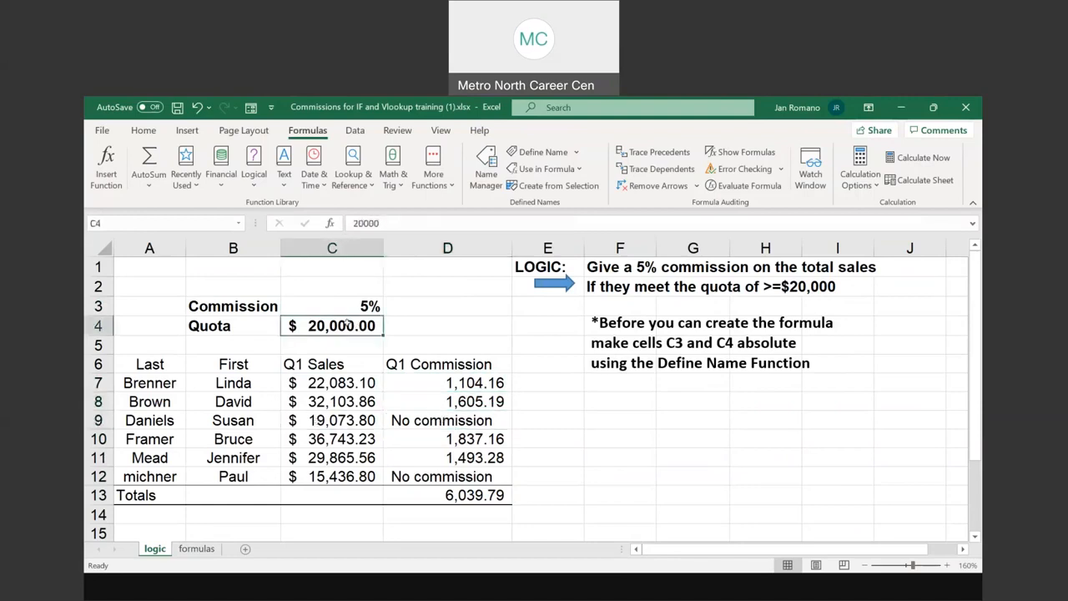
{"action": "left_click", "coordinate": [337, 476]}
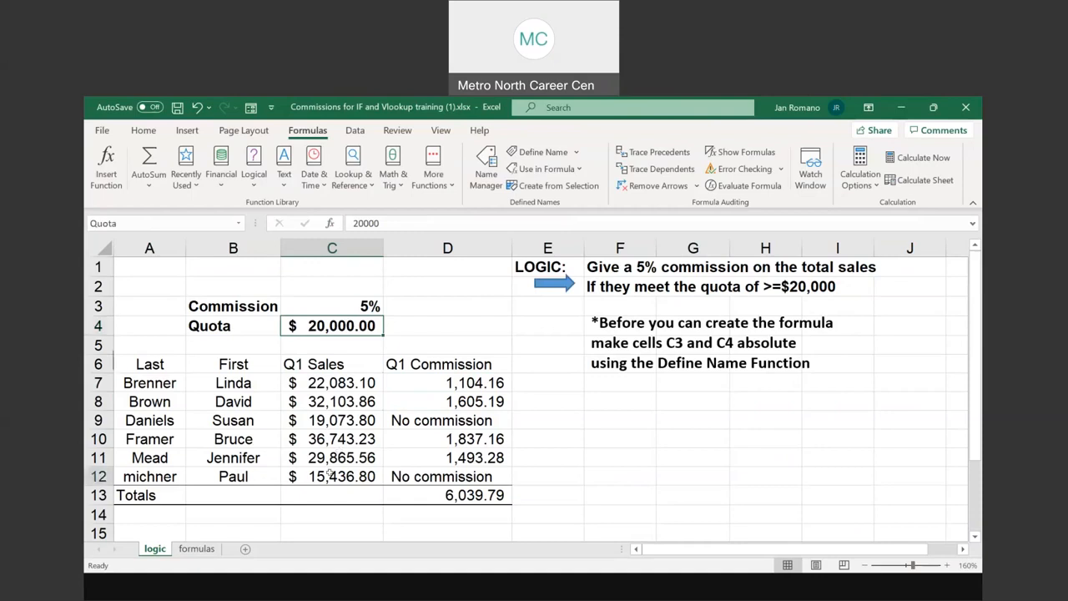
{"action": "left_click", "coordinate": [448, 476]}
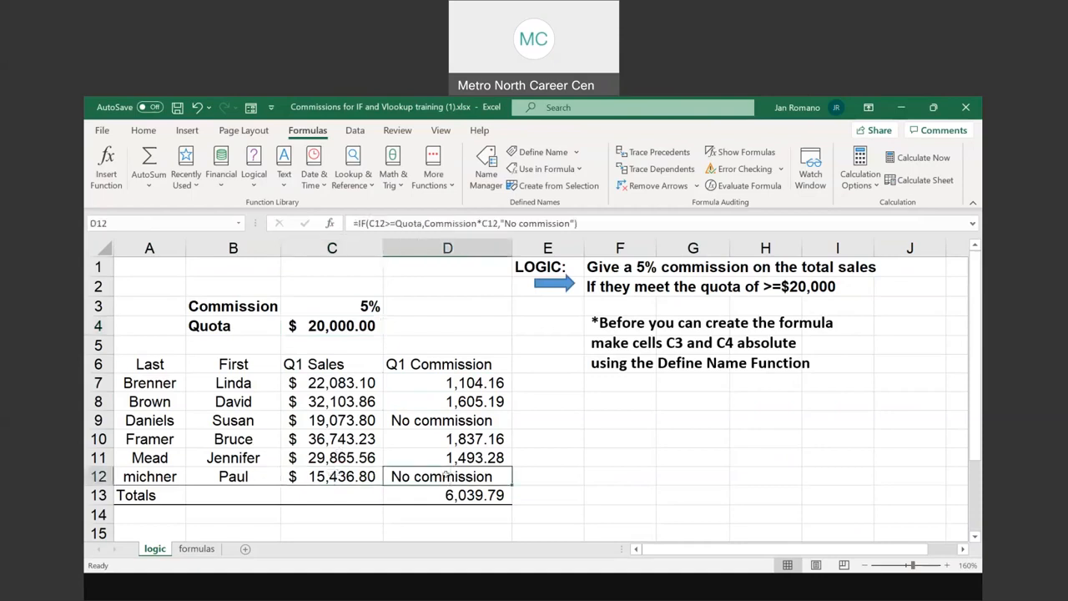
{"action": "left_click", "coordinate": [342, 319]}
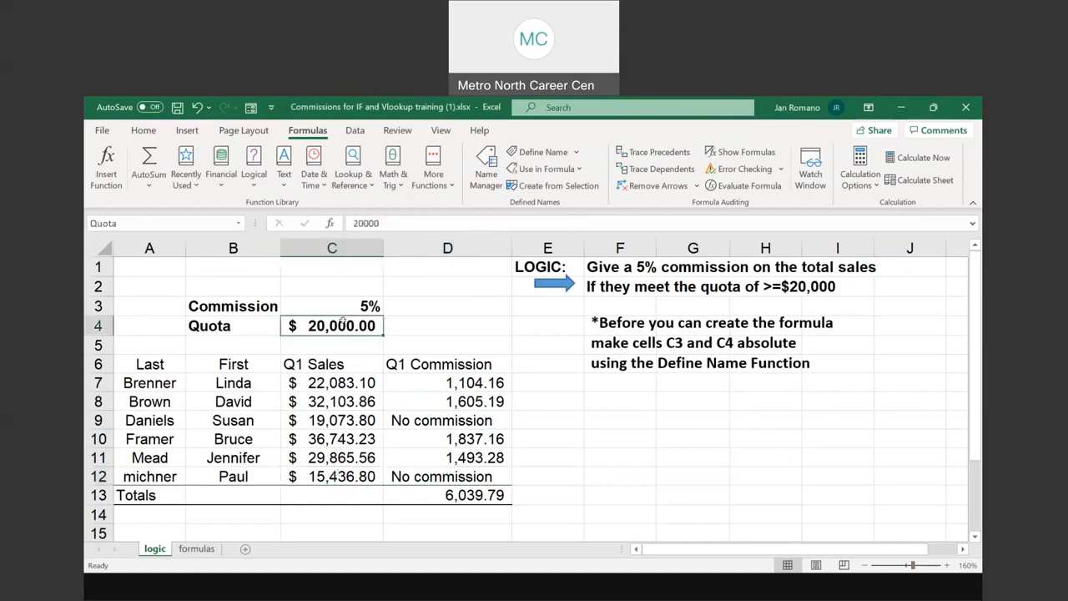
Compare the paid commissions in D7:D8 and D10:D11 with the text results in D12 and D9
{"action": "left_click_drag", "start_coordinate": [463, 383], "coordinate": [461, 401]}
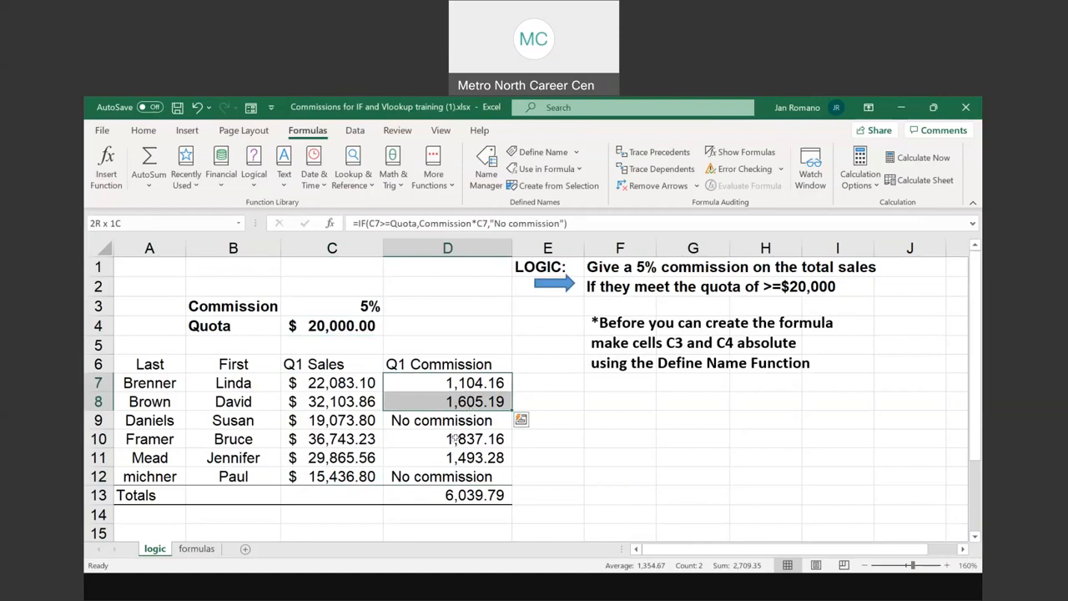
{"action": "left_click_drag", "start_coordinate": [454, 439], "coordinate": [455, 454]}
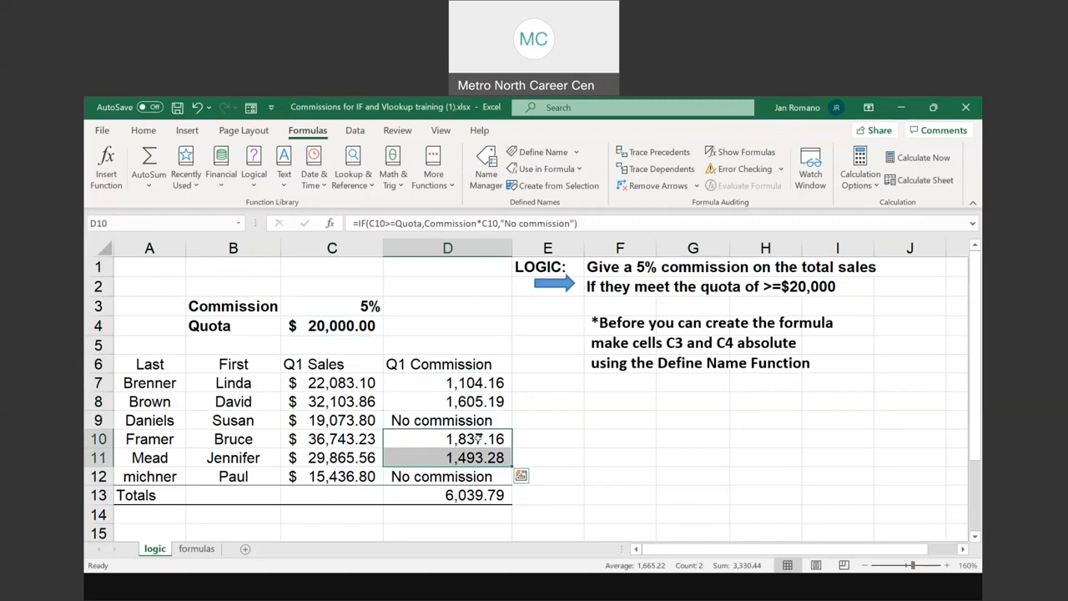
{"action": "left_click_drag", "start_coordinate": [477, 437], "coordinate": [480, 454]}
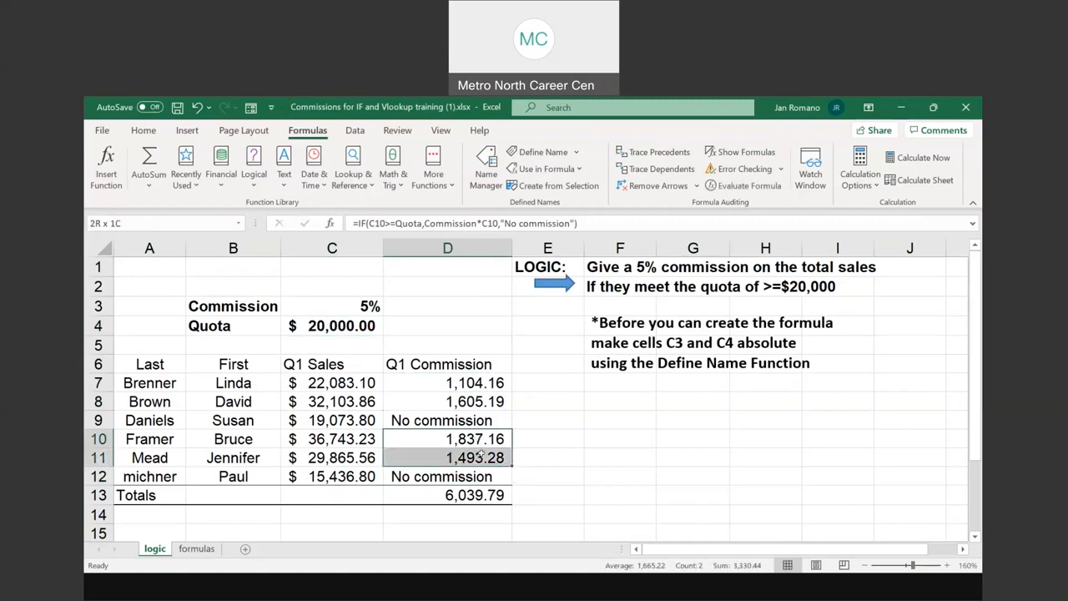
{"action": "left_click", "coordinate": [423, 474]}
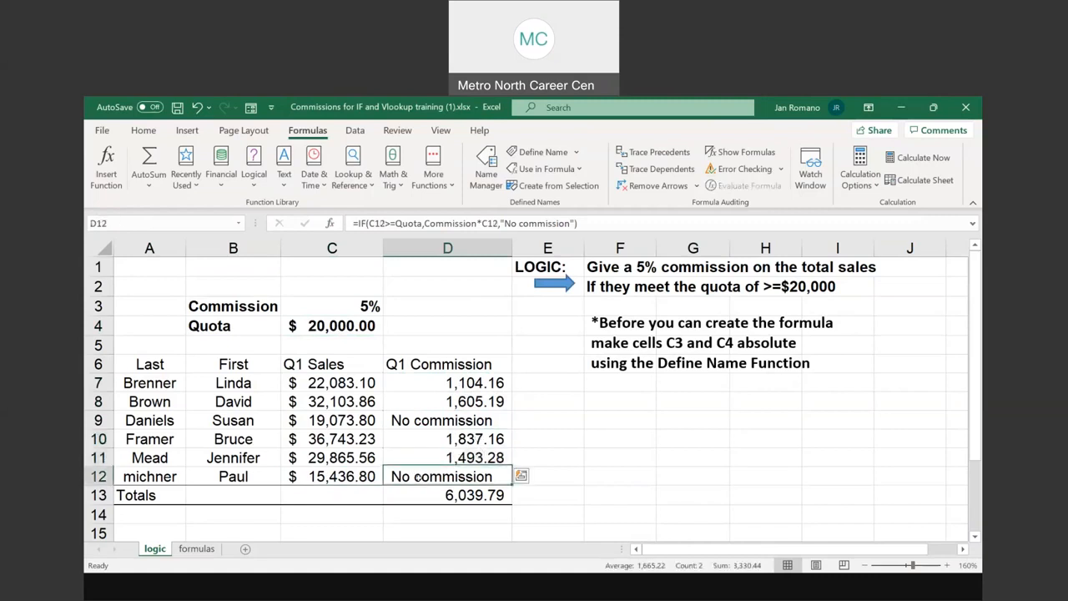
{"action": "key", "text": "Up"}
{"action": "key", "text": "Up"}
{"action": "key", "text": "Up"}
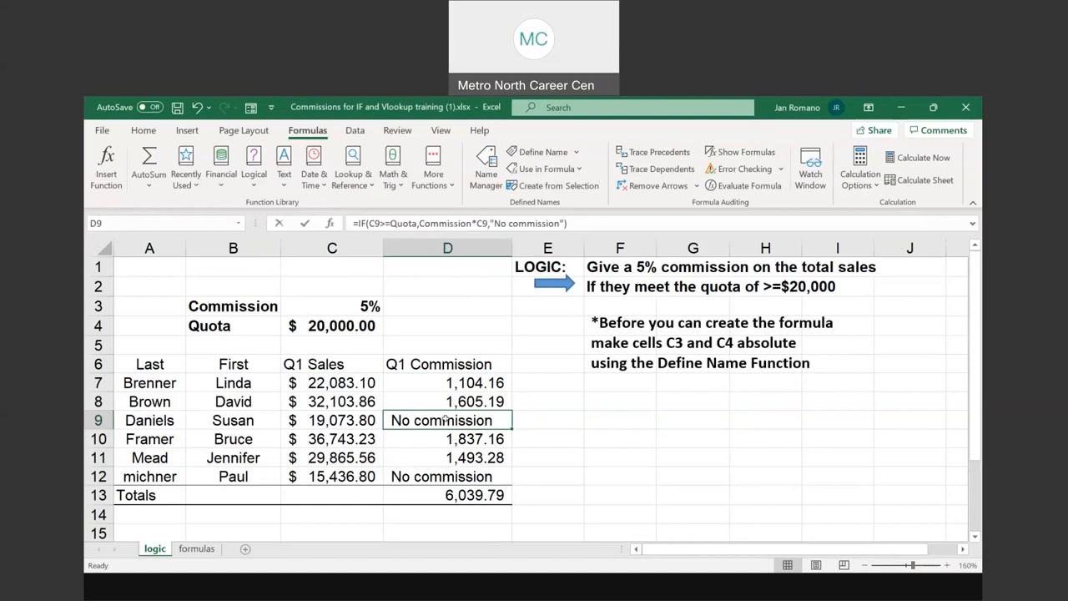
Inspect the IF formulas in D9, D7 and D8 with their cell references highlighted, leaving them unedited
{"action": "double_click", "coordinate": [446, 420]}
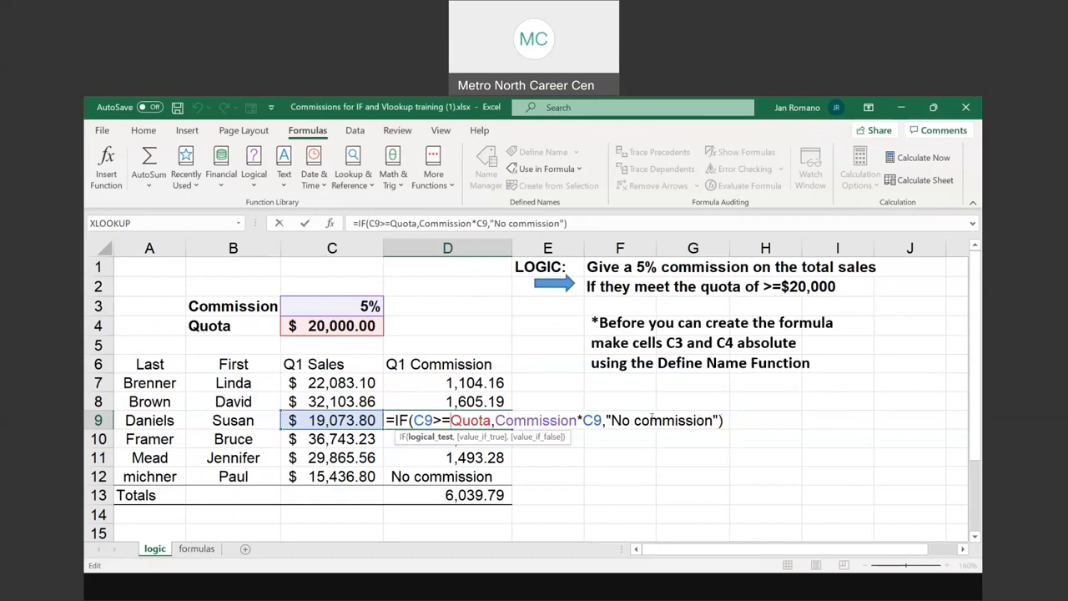
{"action": "key", "text": "Return"}
{"action": "double_click", "coordinate": [470, 381]}
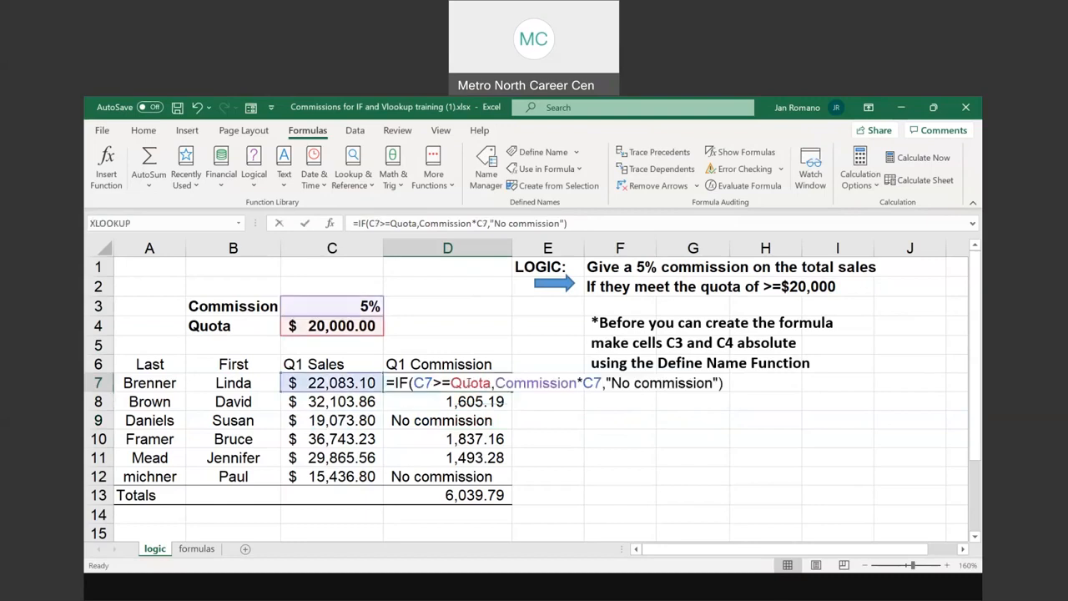
{"action": "key", "text": "Return"}
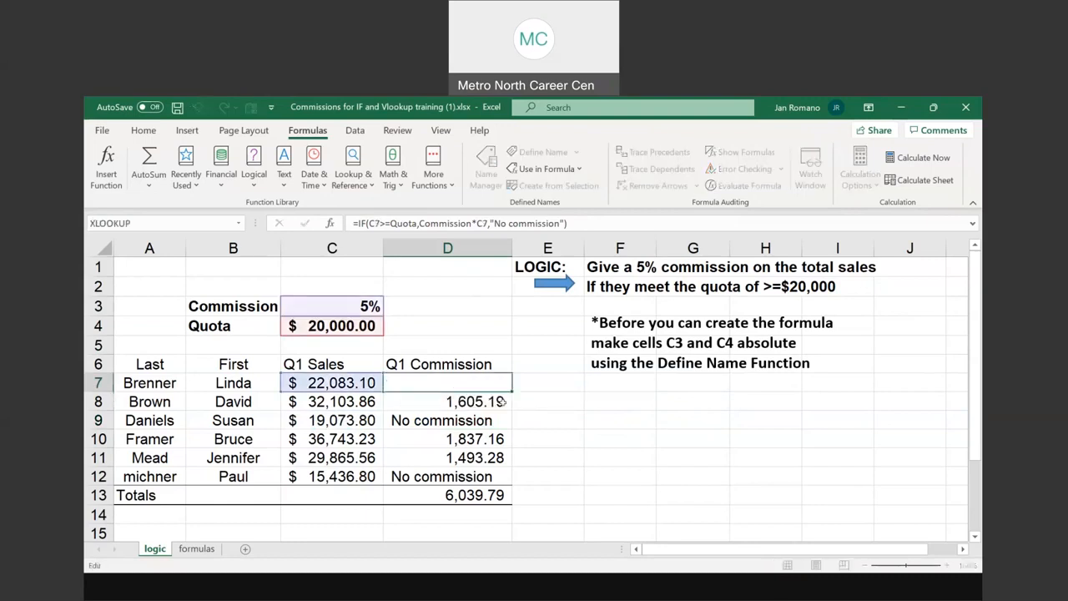
{"action": "double_click", "coordinate": [503, 401]}
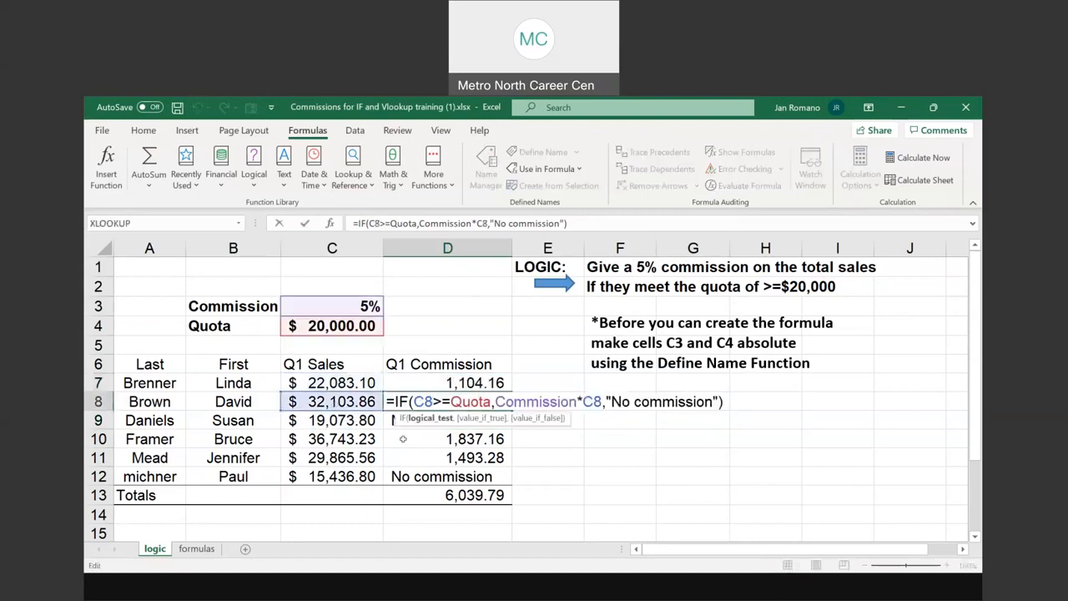
{"action": "key", "text": "Escape"}
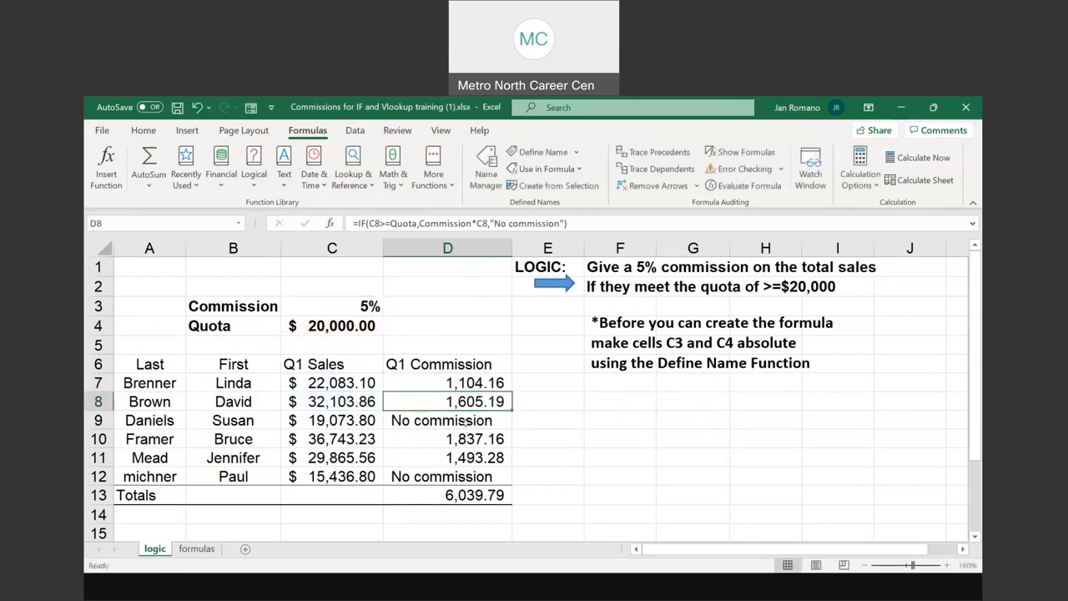
{"action": "double_click", "coordinate": [463, 420]}
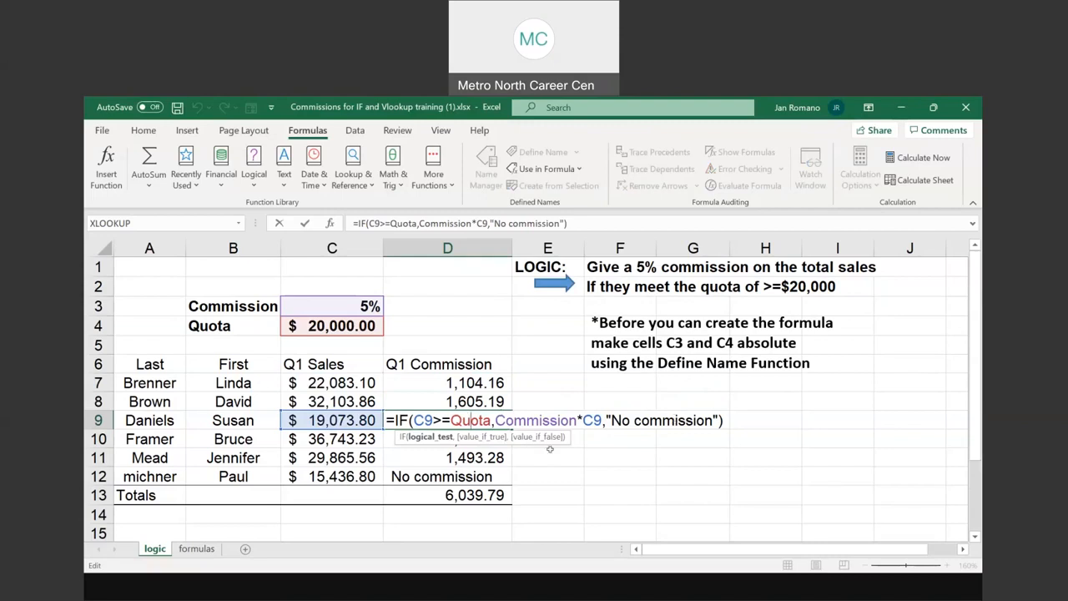
{"action": "key", "text": "ctrl+Return"}
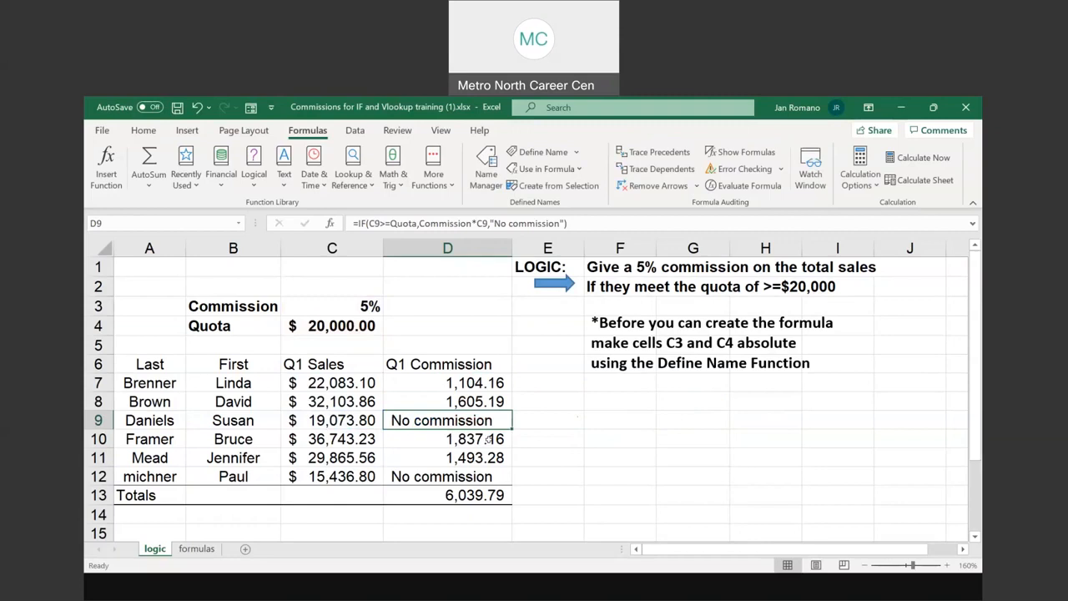
Switch to the formulas sheet and review the quota, the Q1 sales in C7:C12 and the first Q1 Commission cell, D7
{"action": "left_click", "coordinate": [197, 549]}
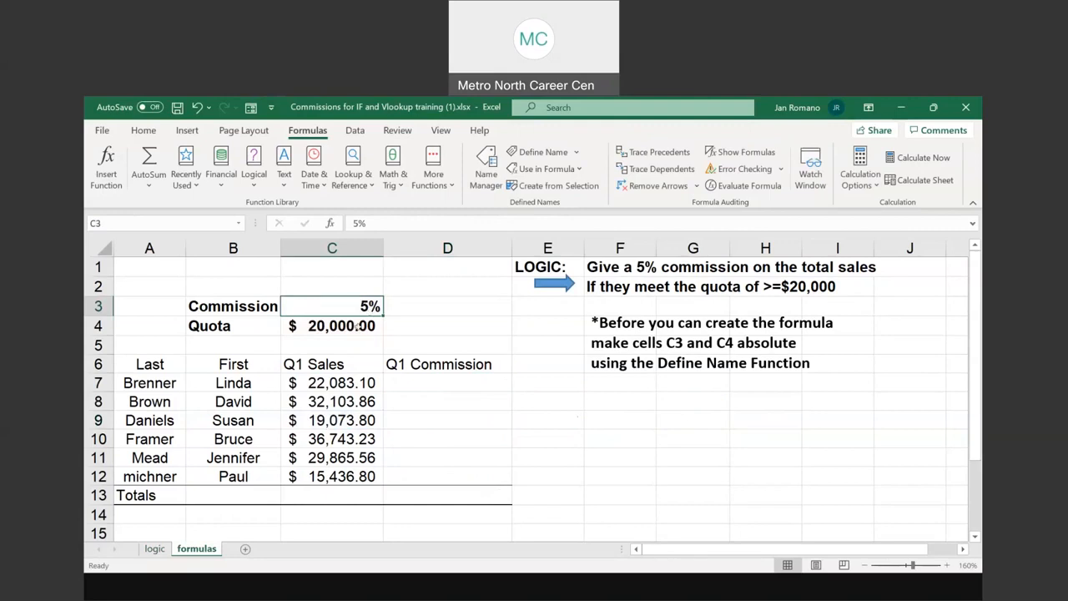
{"action": "left_click", "coordinate": [332, 326]}
{"action": "left_click_drag", "start_coordinate": [332, 383], "coordinate": [336, 473]}
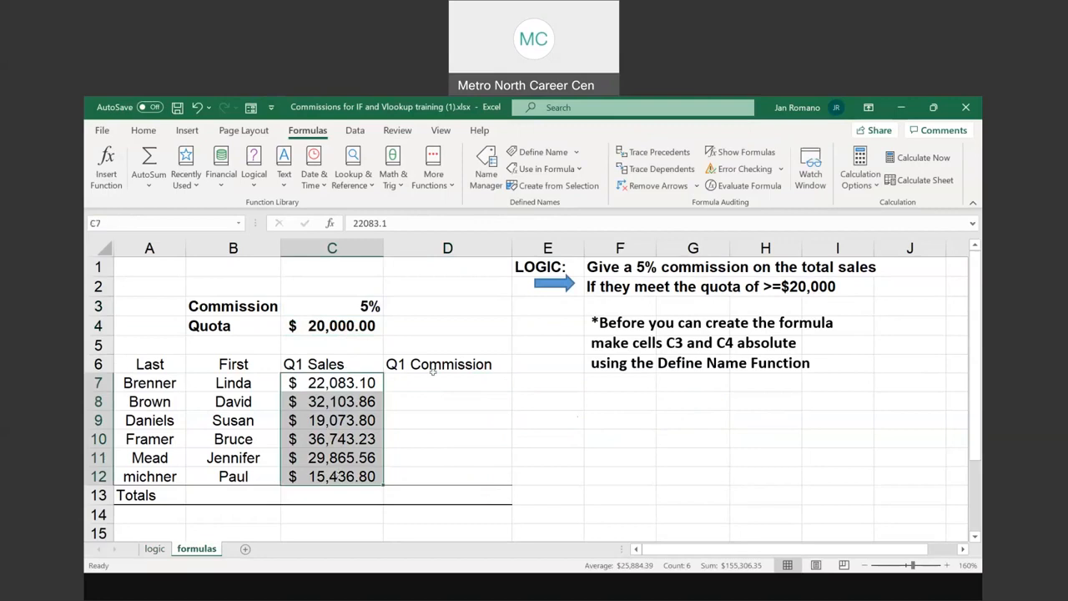
{"action": "key", "text": "ctrl"}
{"action": "key", "text": "ctrl"}
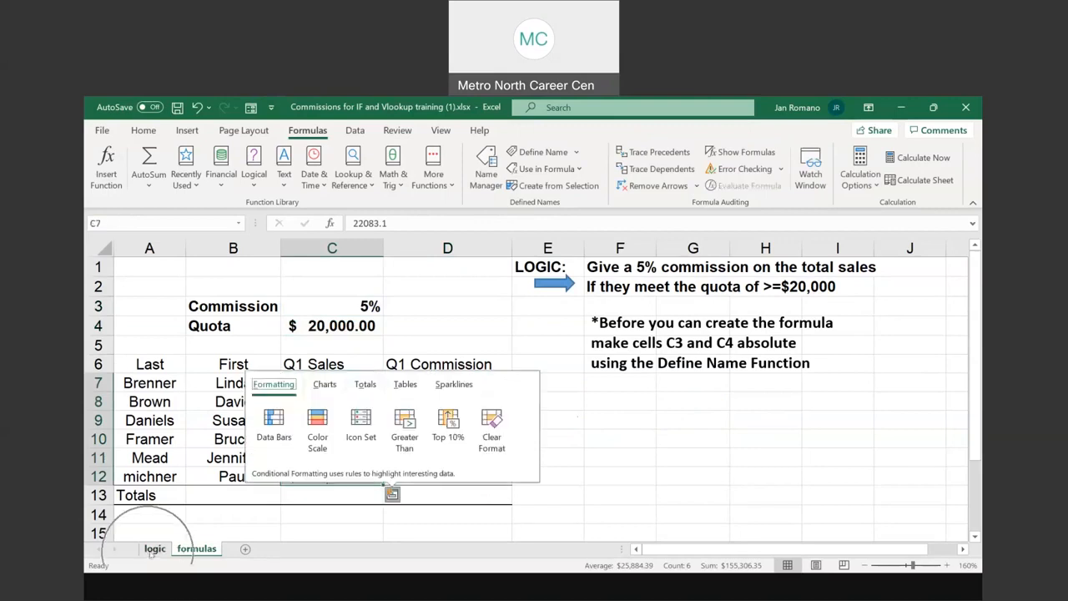
{"action": "left_click", "coordinate": [603, 496]}
{"action": "left_click", "coordinate": [455, 385]}
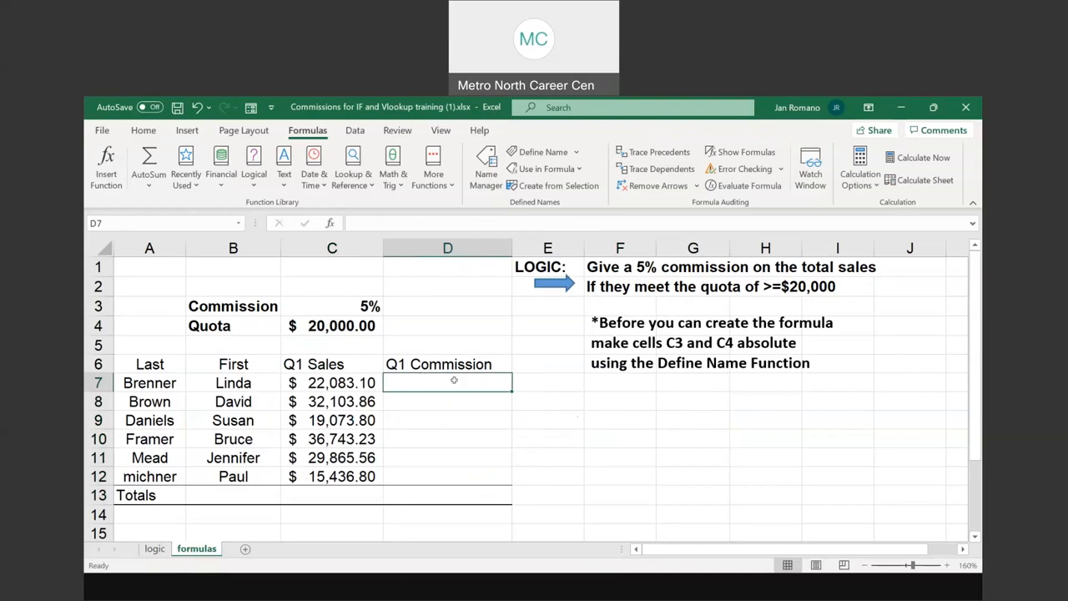
Check whether the commission rate cell C3 and quota cell C4 have defined names on the formulas sheet
{"action": "left_click", "coordinate": [348, 301]}
{"action": "left_click", "coordinate": [343, 327]}
{"action": "left_click", "coordinate": [340, 304]}
{"action": "left_click", "coordinate": [342, 326]}
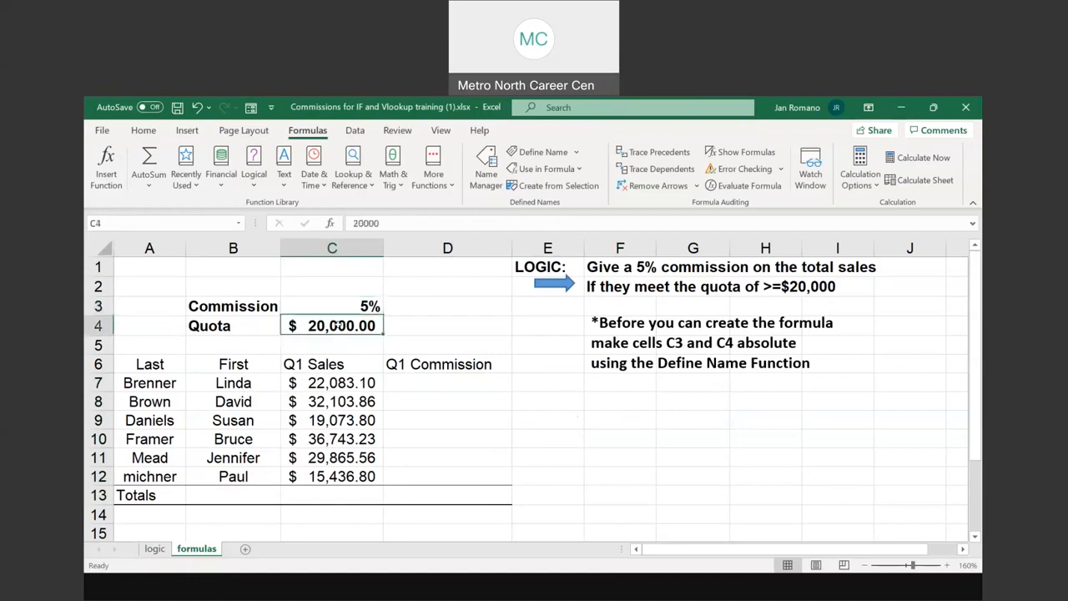
Review the empty Q1 Commission cells D7:D12 against the commission rate in C3 and the quota in C4
{"action": "left_click_drag", "start_coordinate": [420, 385], "coordinate": [417, 472]}
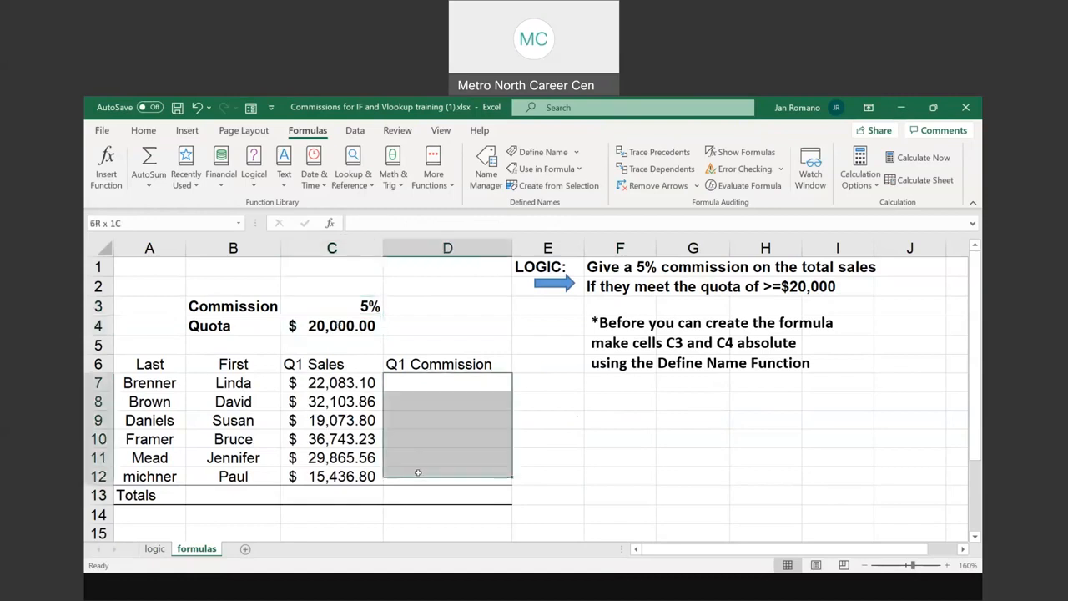
{"action": "left_click", "coordinate": [351, 305]}
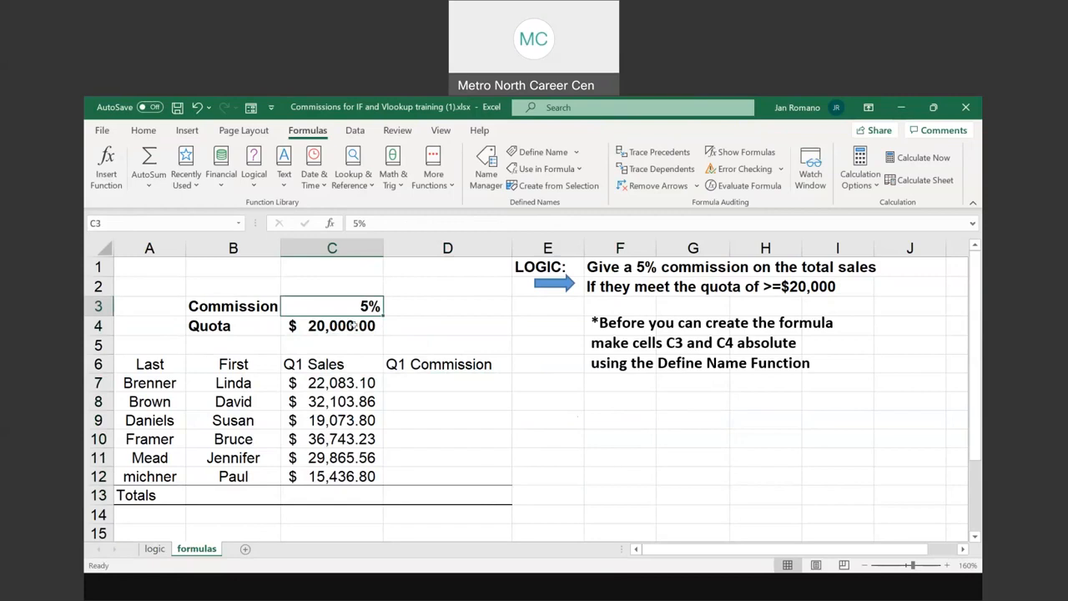
{"action": "left_click_drag", "start_coordinate": [424, 380], "coordinate": [424, 477]}
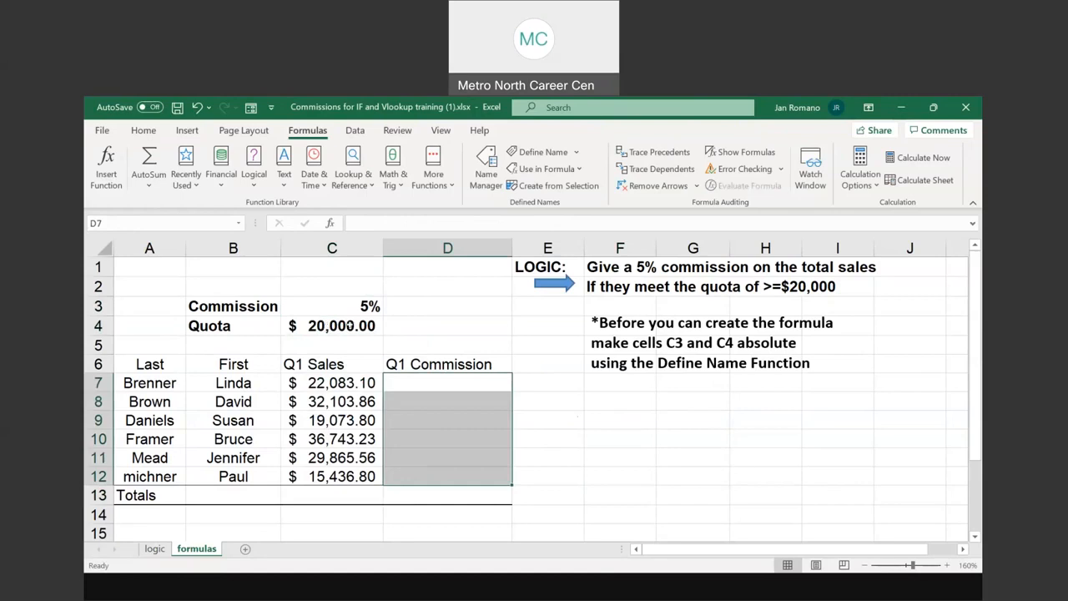
{"action": "left_click", "coordinate": [332, 324]}
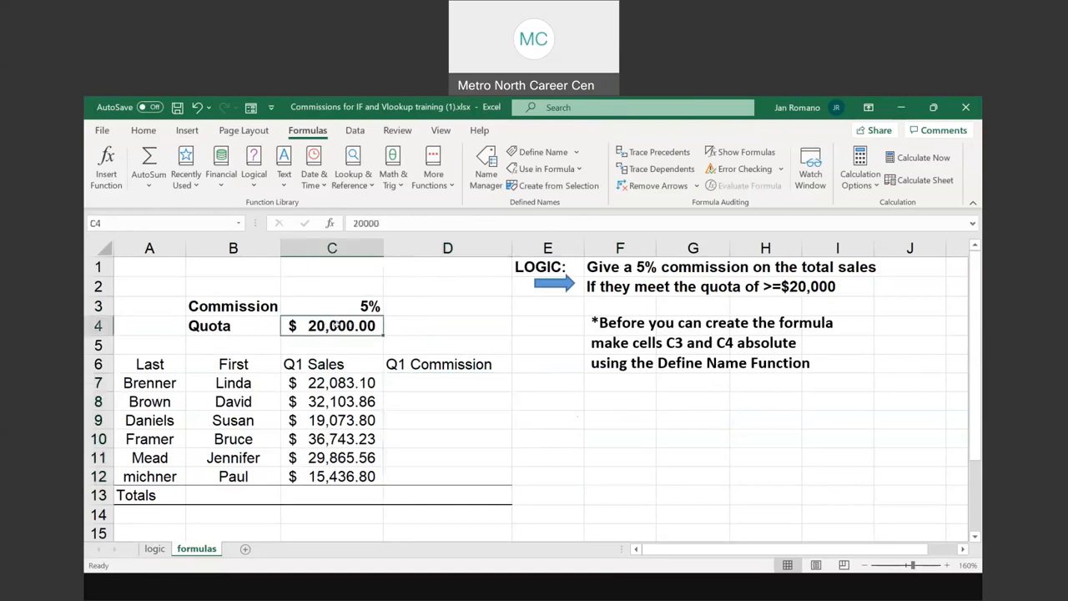
{"action": "left_click", "coordinate": [446, 382]}
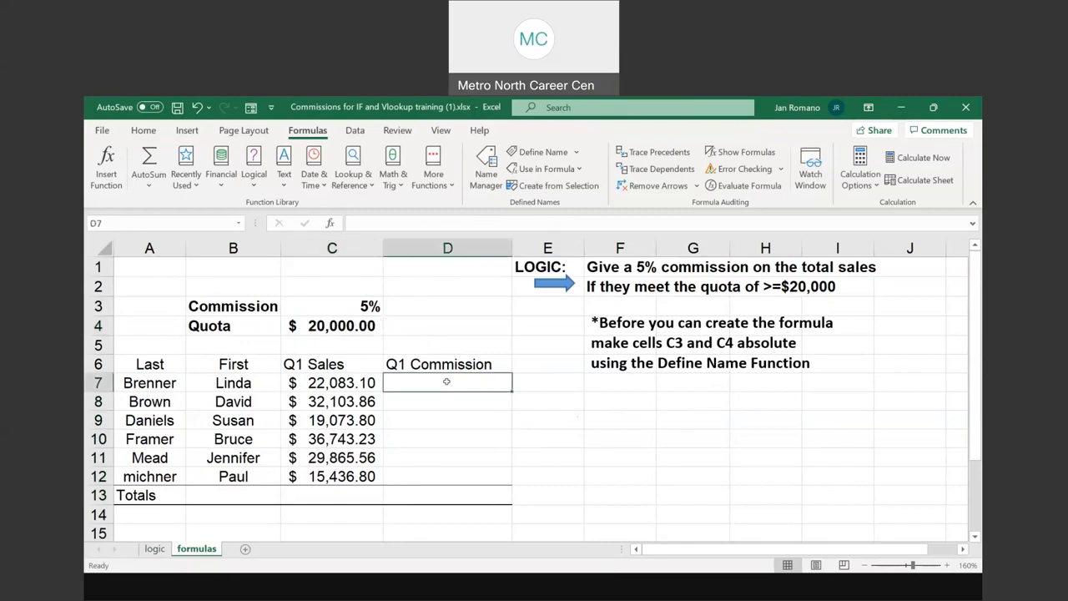
{"action": "left_click", "coordinate": [359, 305]}
{"action": "left_click", "coordinate": [360, 323]}
{"action": "left_click", "coordinate": [360, 303]}
{"action": "left_click", "coordinate": [363, 326]}
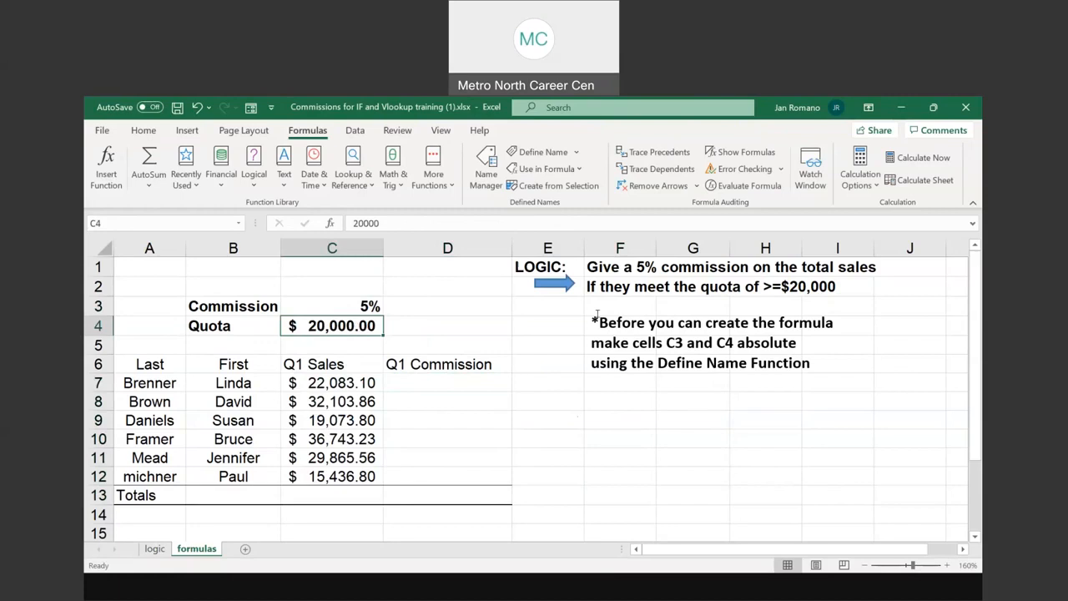
Read the note about making C3 and C4 absolute, and check how the commission rate cell C3 is currently referenced
{"action": "left_click_drag", "start_coordinate": [595, 321], "coordinate": [811, 364]}
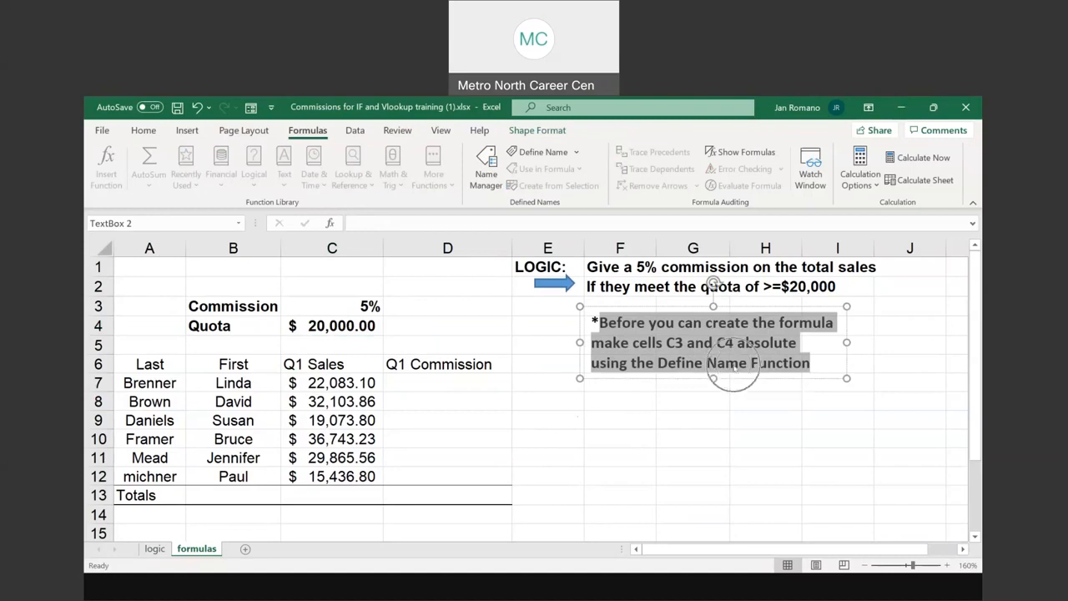
{"action": "left_click", "coordinate": [360, 306]}
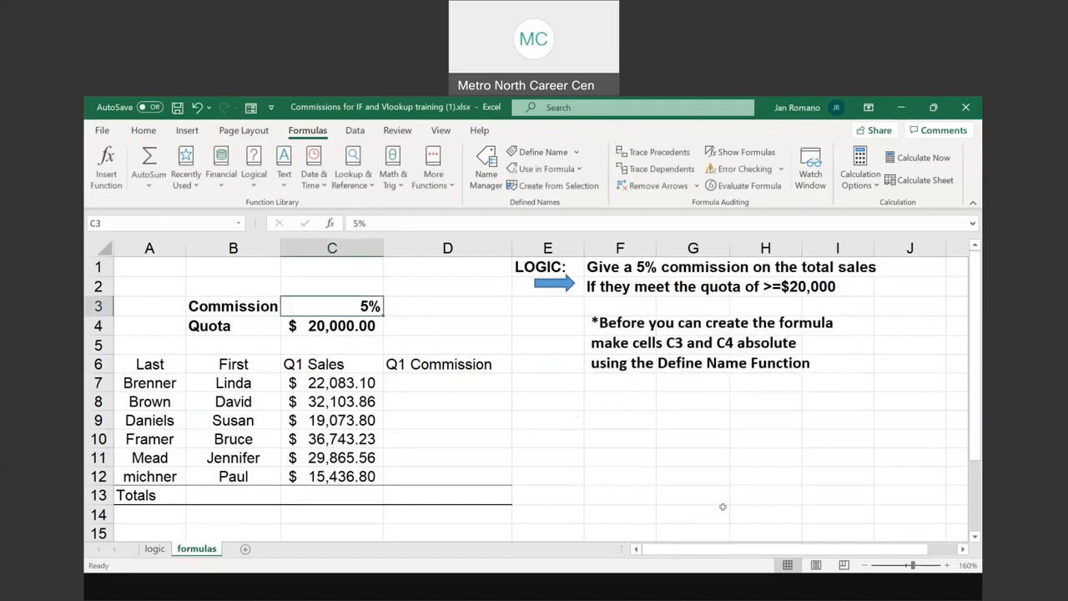
{"action": "left_click", "coordinate": [543, 152]}
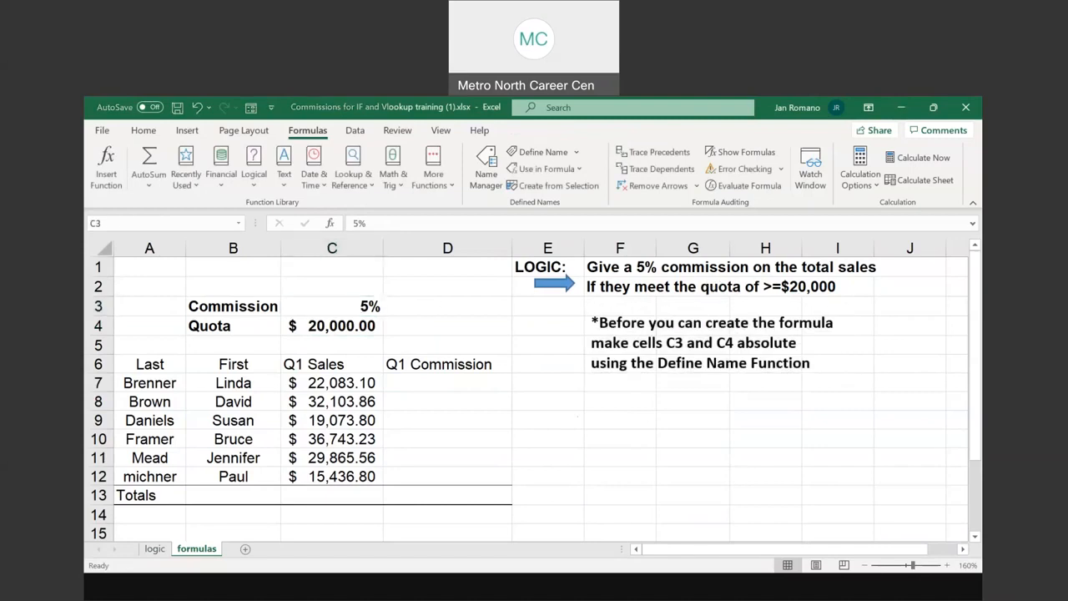
{"action": "left_click", "coordinate": [349, 302]}
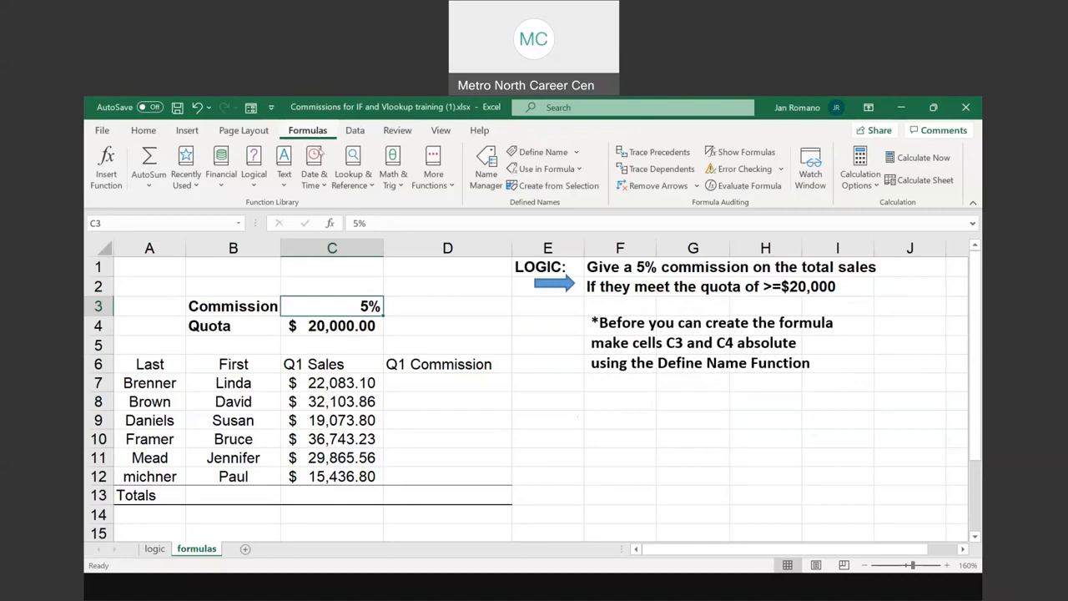
{"action": "left_click", "coordinate": [368, 307]}
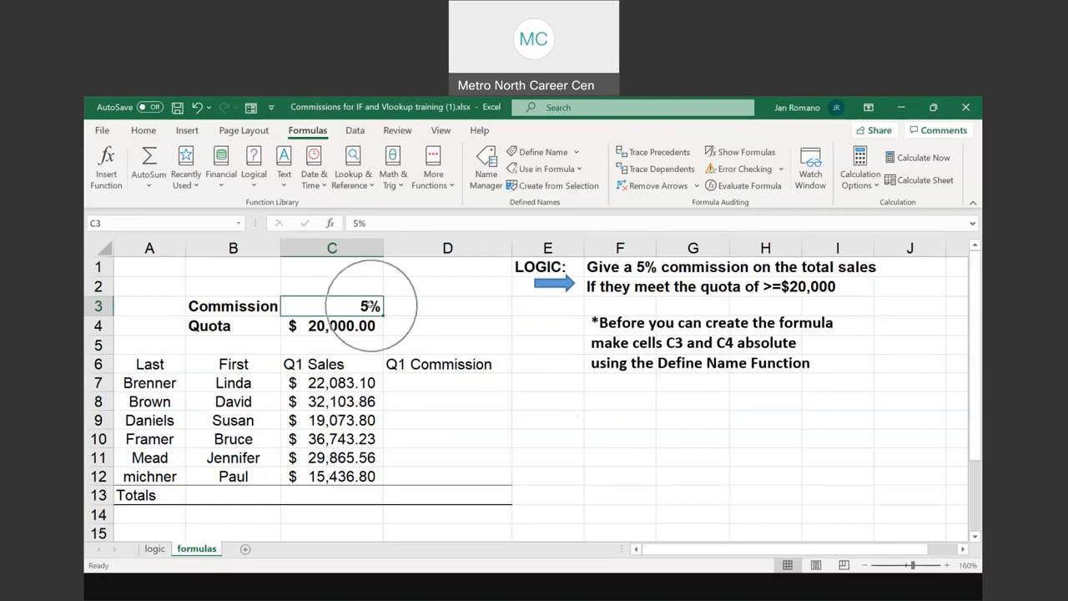
{"action": "left_click", "coordinate": [98, 223]}
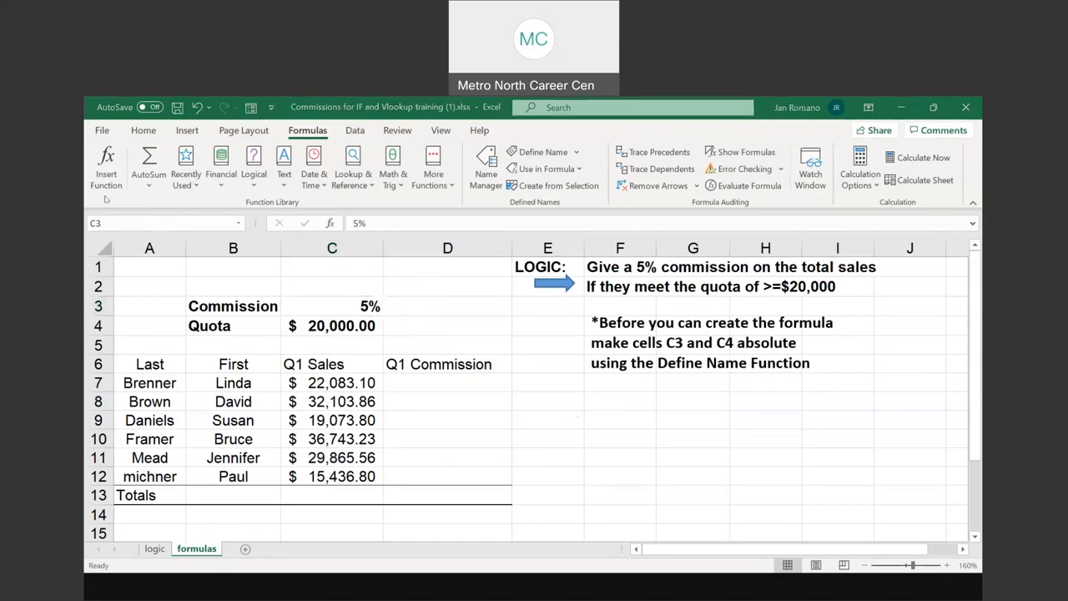
{"action": "left_click", "coordinate": [364, 306]}
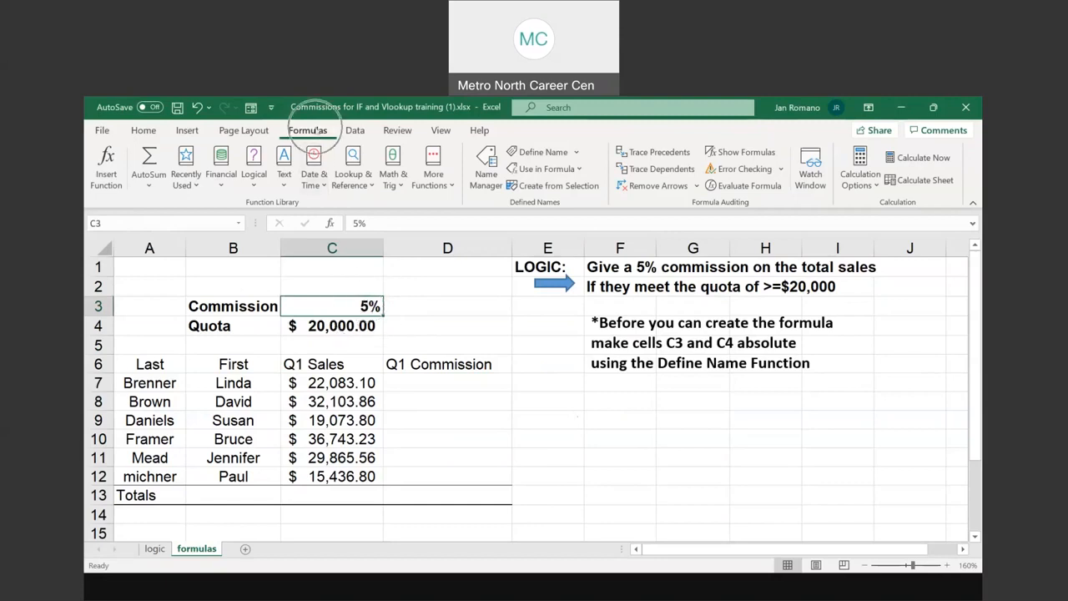
{"action": "left_click", "coordinate": [553, 155]}
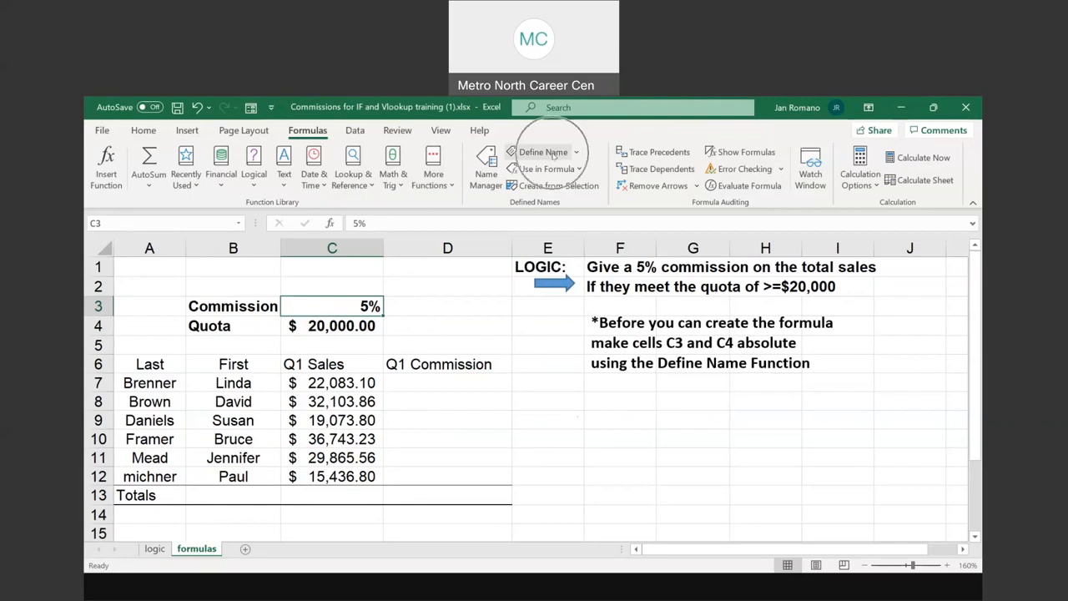
{"action": "key", "text": "ctrl"}
{"action": "key", "text": "ctrl"}
{"action": "key", "text": "ctrl"}
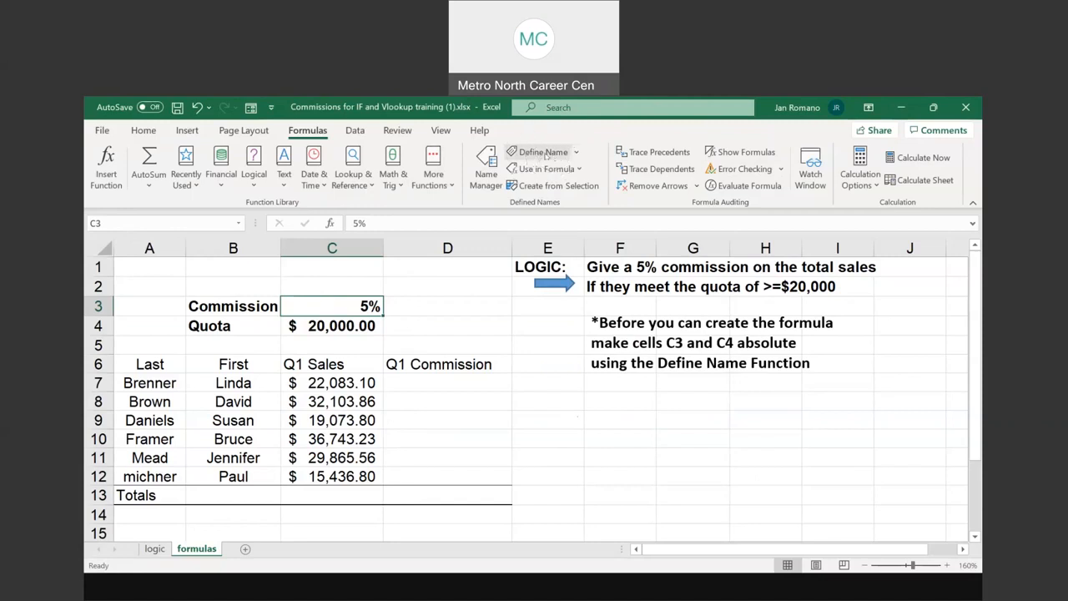
{"action": "key", "text": "ctrl"}
{"action": "left_click", "coordinate": [545, 154]}
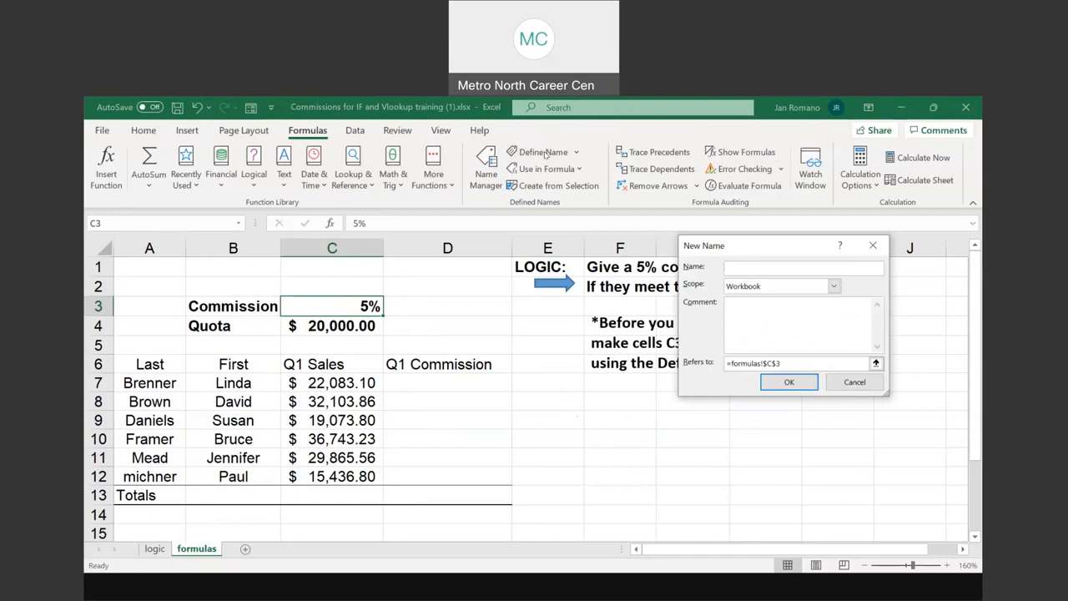
{"action": "left_click", "coordinate": [855, 383]}
Delete the existing defined names Commission and Quota that refer to the logic sheet
{"action": "left_click", "coordinate": [486, 172]}
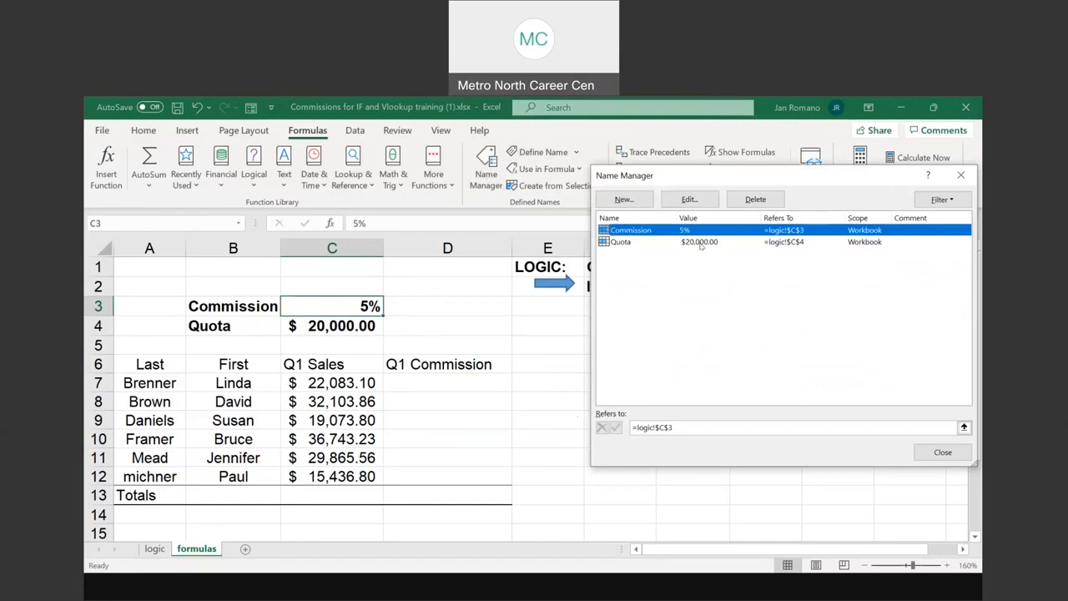
{"action": "left_click", "coordinate": [754, 200]}
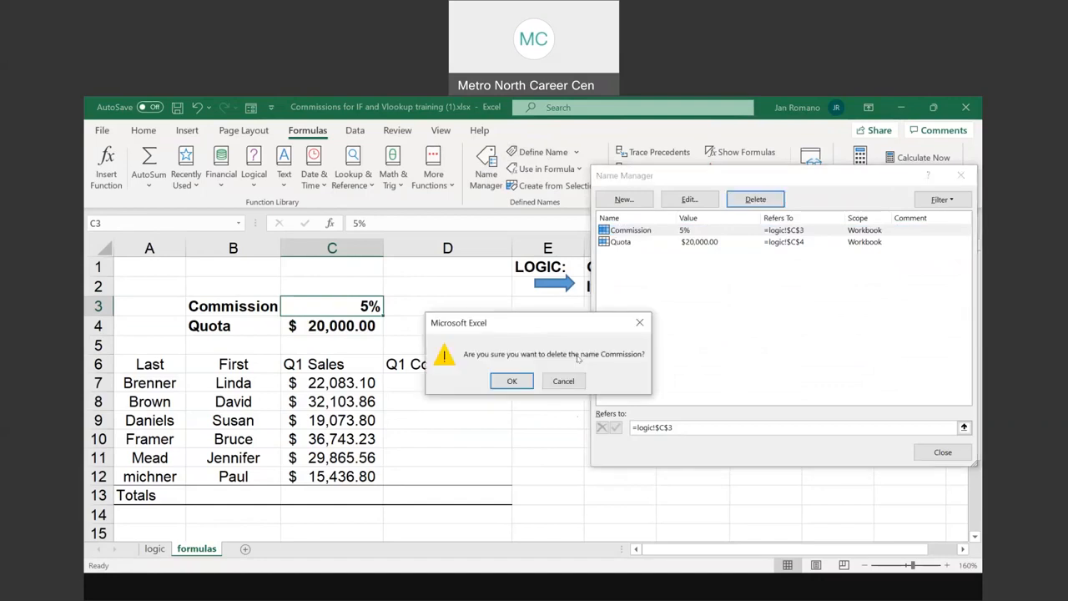
{"action": "left_click", "coordinate": [512, 381]}
{"action": "left_click", "coordinate": [620, 229]}
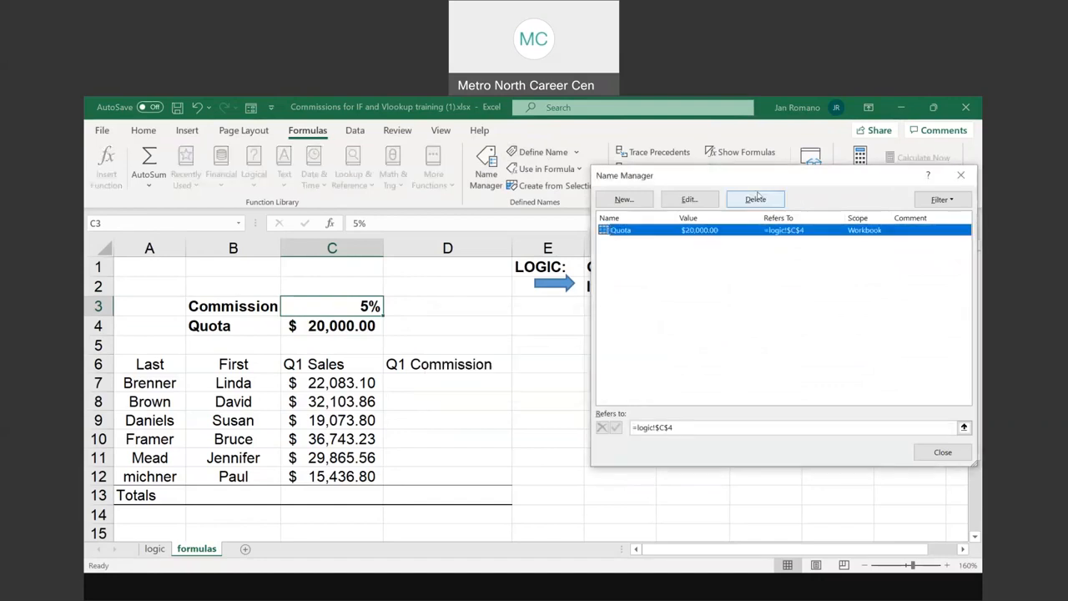
{"action": "left_click", "coordinate": [755, 198]}
{"action": "left_click", "coordinate": [512, 380]}
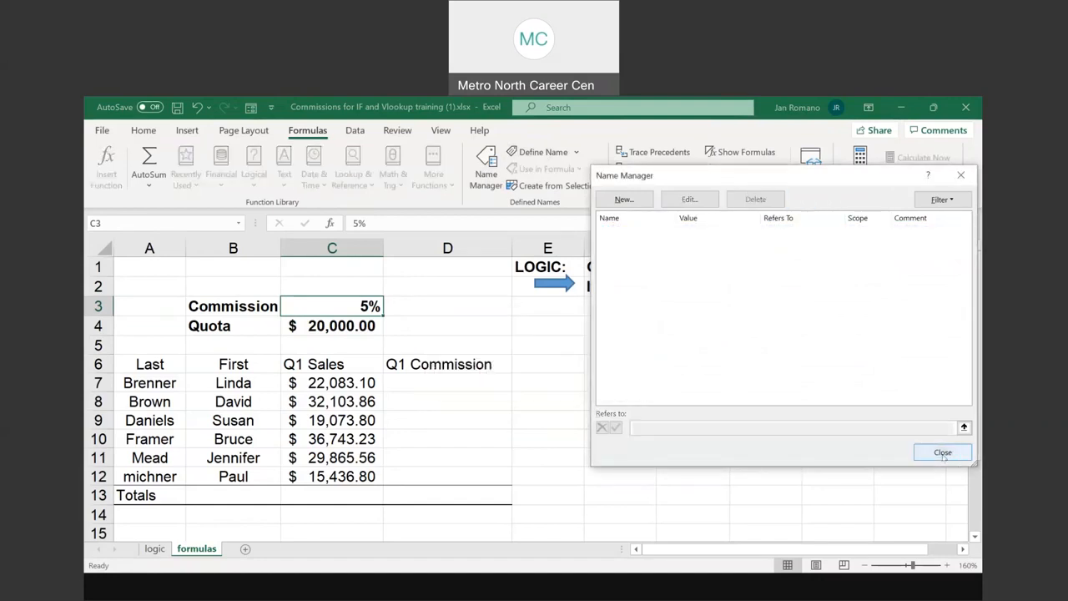
{"action": "left_click", "coordinate": [943, 453]}
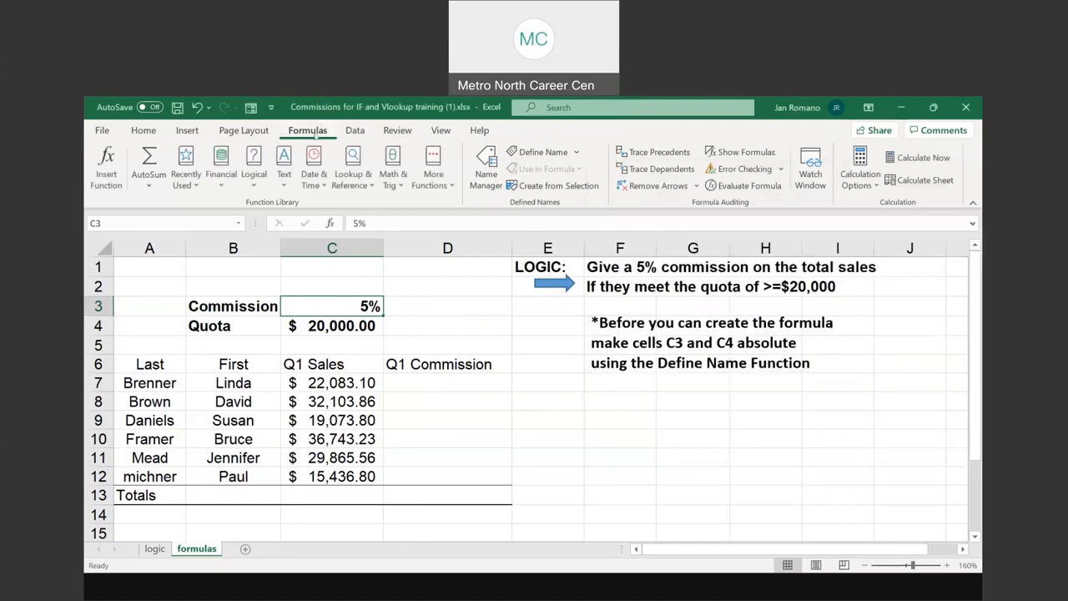
Define the name Commission for cell C3 on the formulas sheet, with Workbook scope and the absolute reference =formulas!$C$3
{"action": "left_click", "coordinate": [550, 153]}
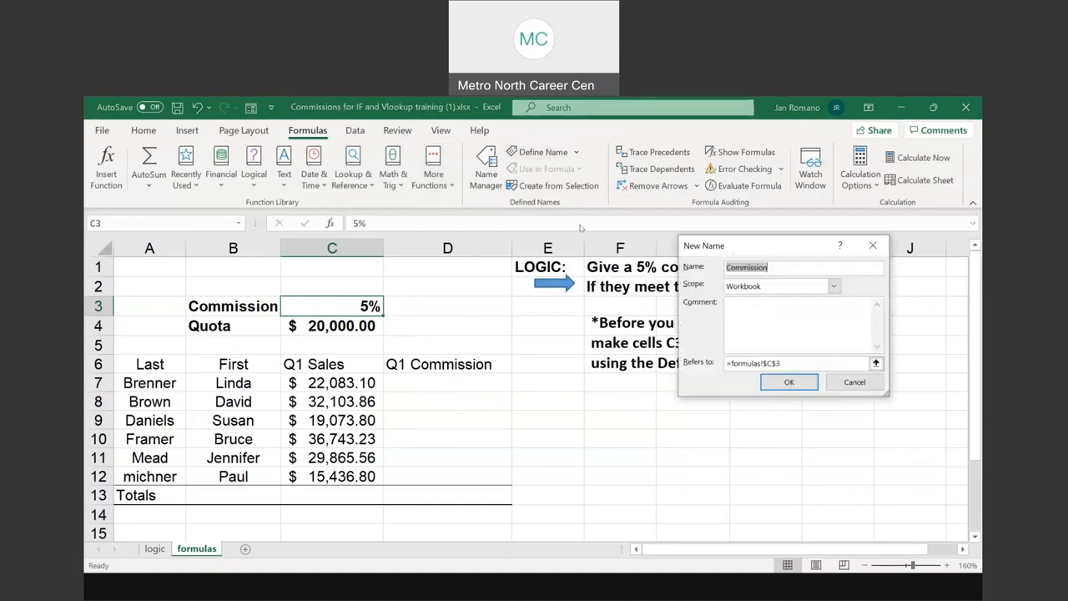
{"action": "left_click_drag", "start_coordinate": [736, 249], "coordinate": [591, 226]}
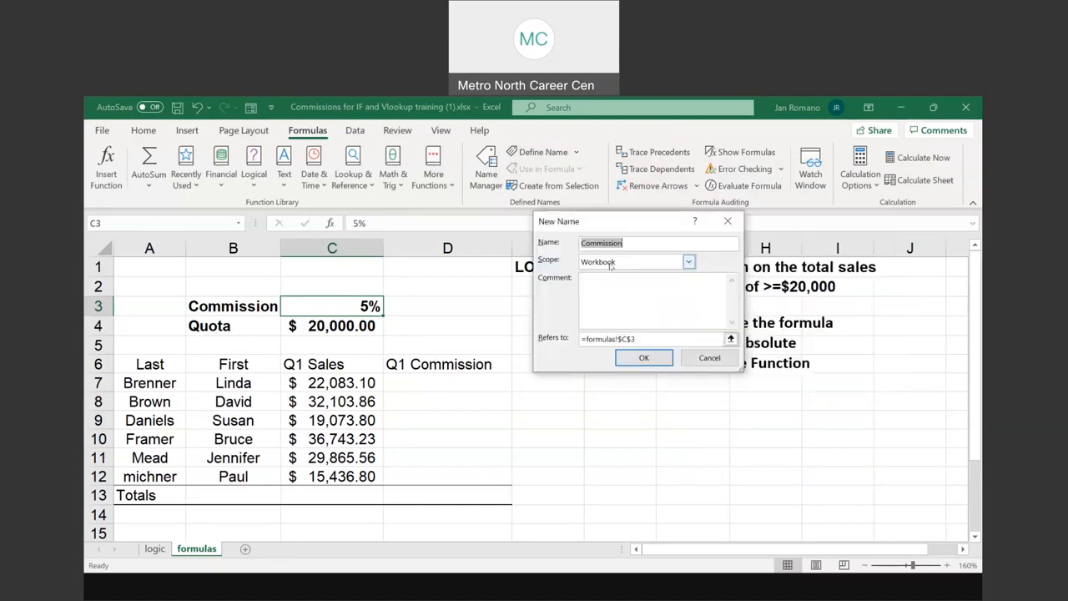
{"action": "key", "text": "ctrl"}
{"action": "key", "text": "ctrl"}
{"action": "key", "text": "ctrl"}
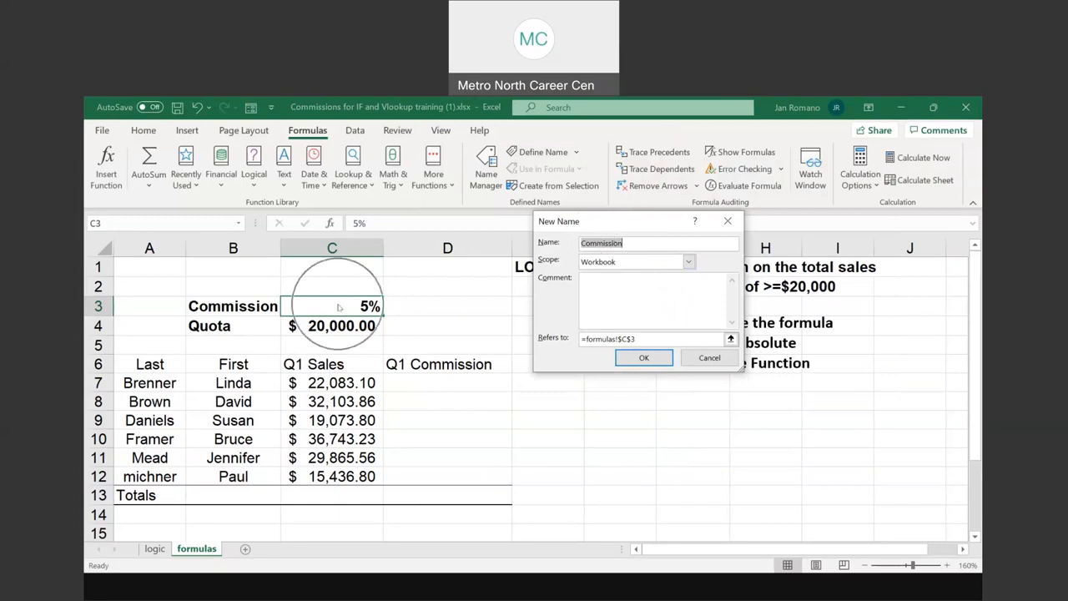
{"action": "key", "text": "ctrl"}
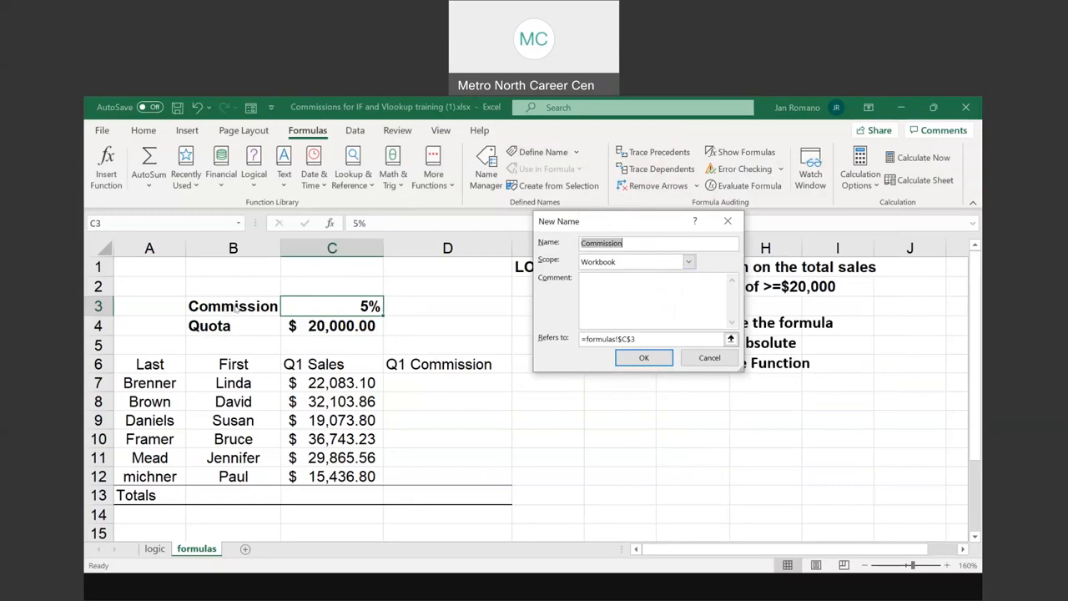
{"action": "key", "text": "ctrl"}
{"action": "key", "text": "ctrl"}
{"action": "key", "text": "ctrl"}
{"action": "key", "text": "ctrl"}
{"action": "key", "text": "ctrl"}
{"action": "key", "text": "ctrl"}
{"action": "key", "text": "ctrl"}
{"action": "key", "text": "ctrl"}
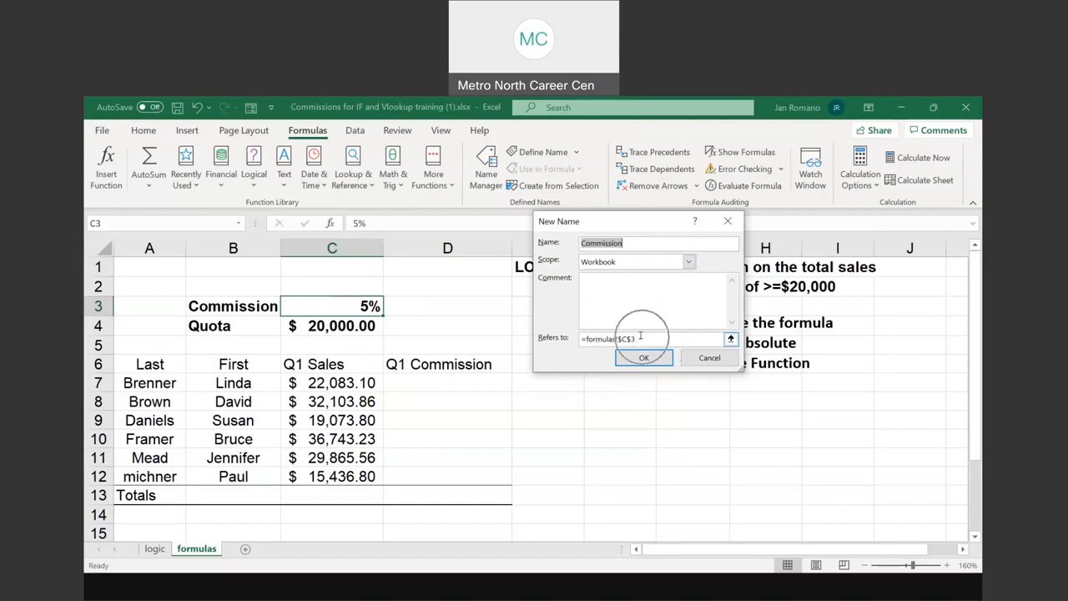
{"action": "key", "text": "ctrl"}
{"action": "key", "text": "ctrl"}
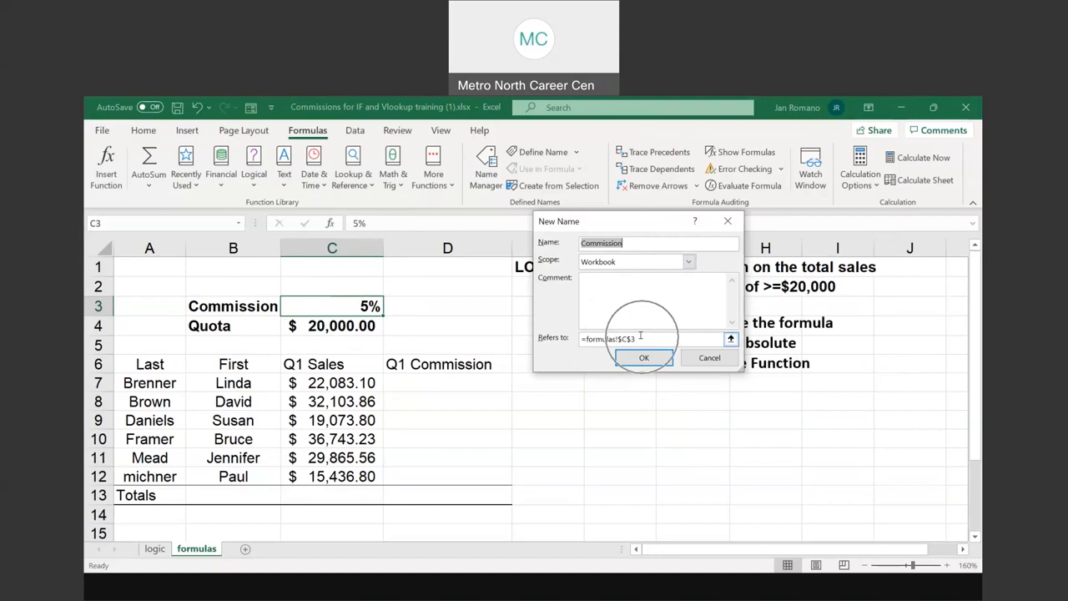
{"action": "key", "text": "ctrl"}
{"action": "key", "text": "ctrl"}
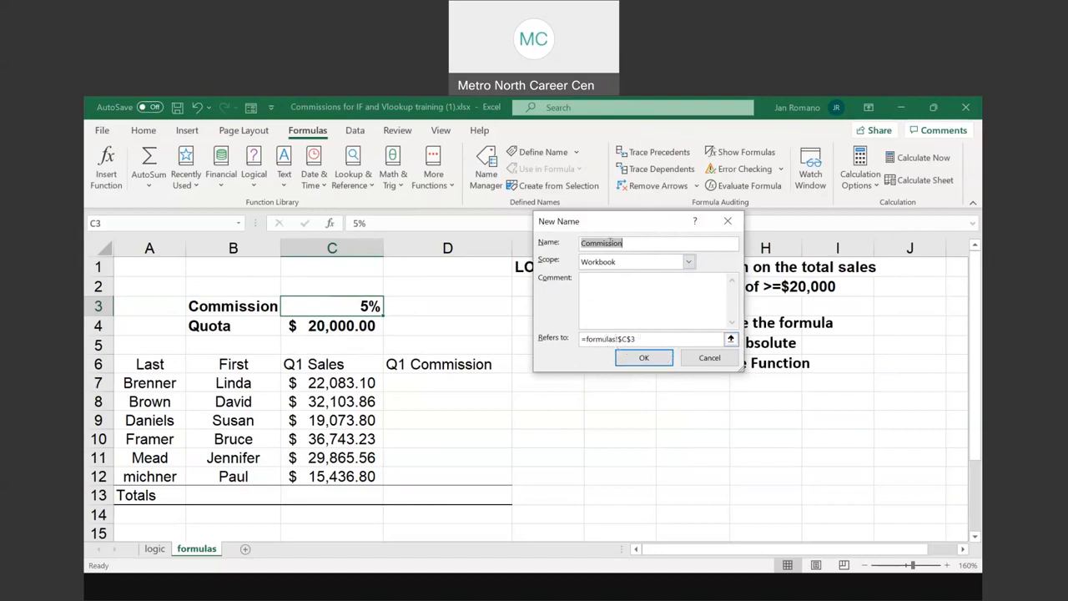
{"action": "key", "text": "ctrl"}
{"action": "key", "text": "ctrl"}
{"action": "key", "text": "ctrl"}
{"action": "key", "text": "ctrl"}
{"action": "left_click", "coordinate": [644, 357]}
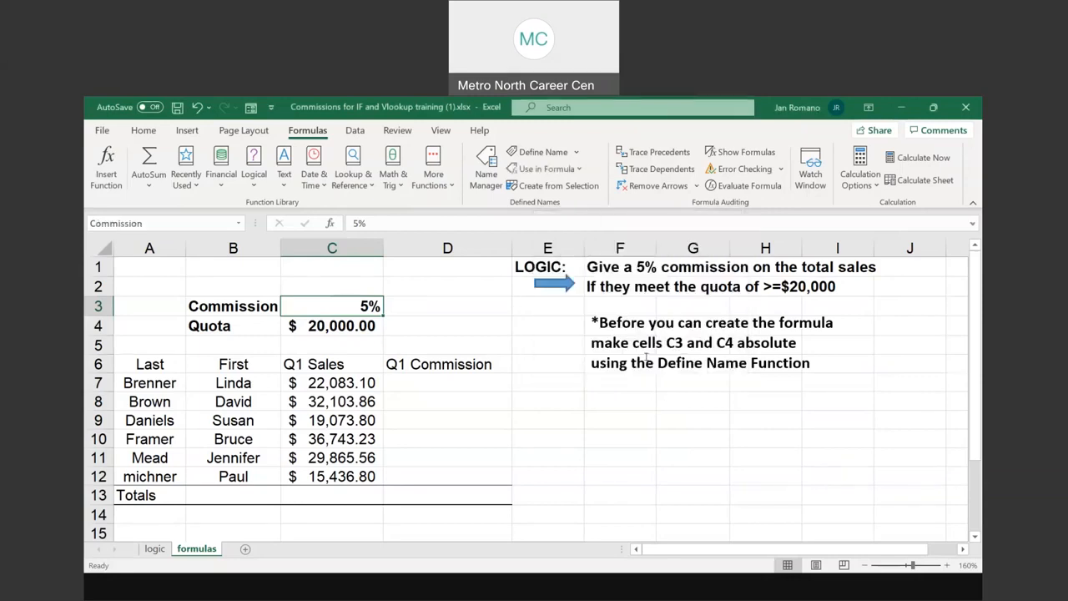
Check the defined name of the commission rate cell C3
{"action": "key", "text": "ctrl"}
{"action": "key", "text": "ctrl"}
{"action": "key", "text": "ctrl"}
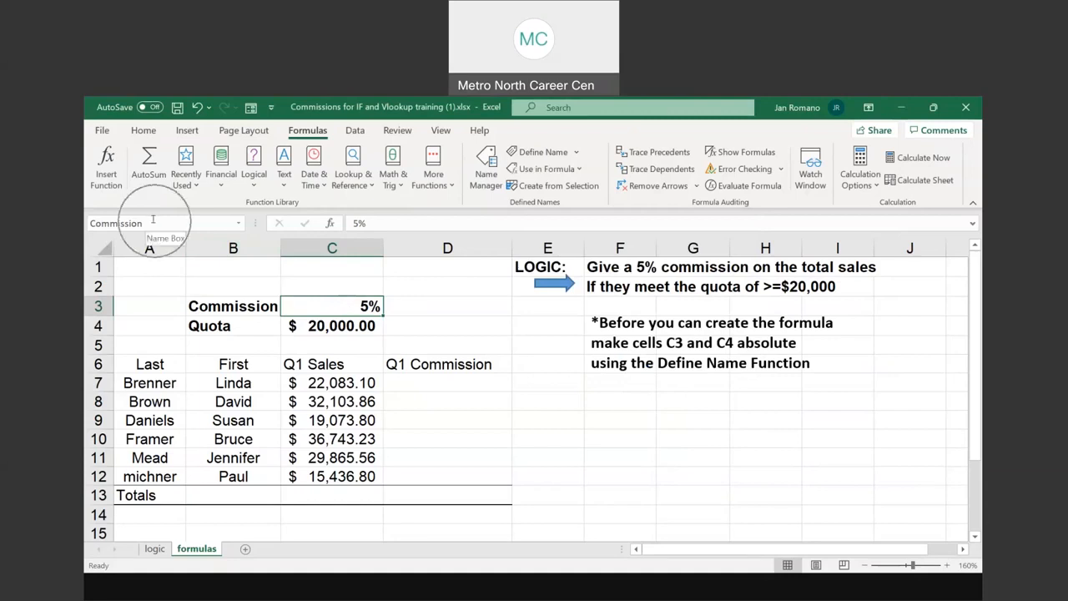
{"action": "key", "text": "ctrl"}
{"action": "key", "text": "ctrl"}
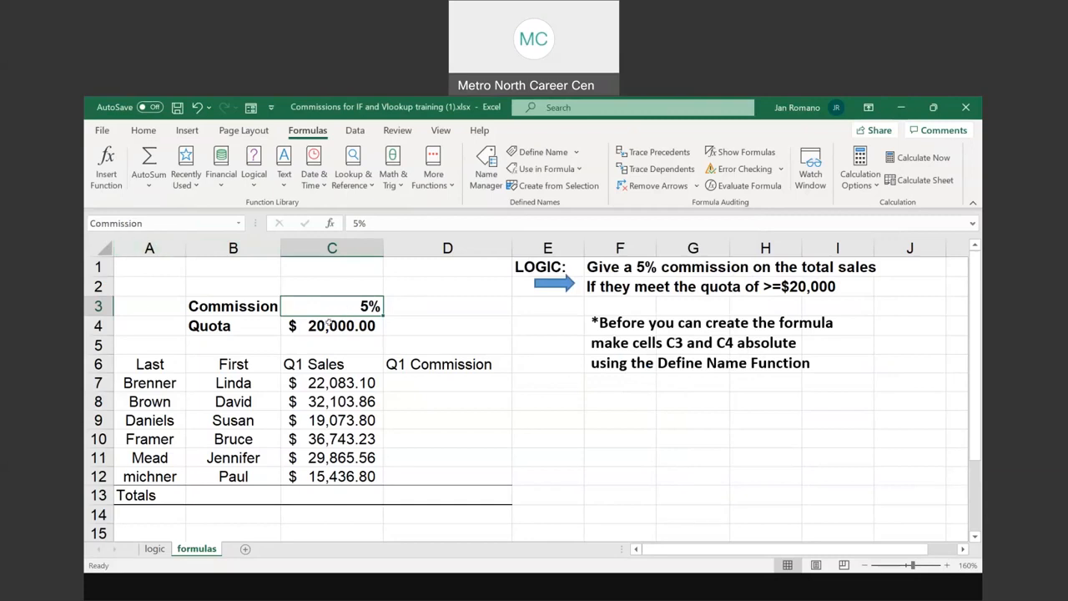
Define the name Quota for cell C4 on the formulas sheet, with Workbook scope and the reference =formulas!$C$4
{"action": "left_click", "coordinate": [331, 325]}
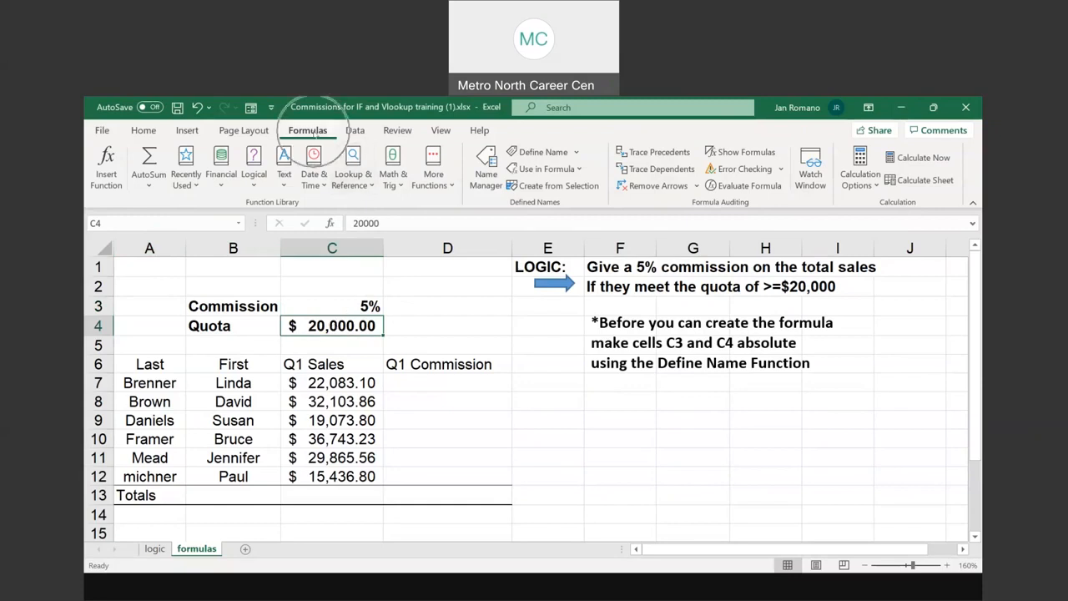
{"action": "left_click", "coordinate": [547, 153]}
{"action": "left_click", "coordinate": [546, 153]}
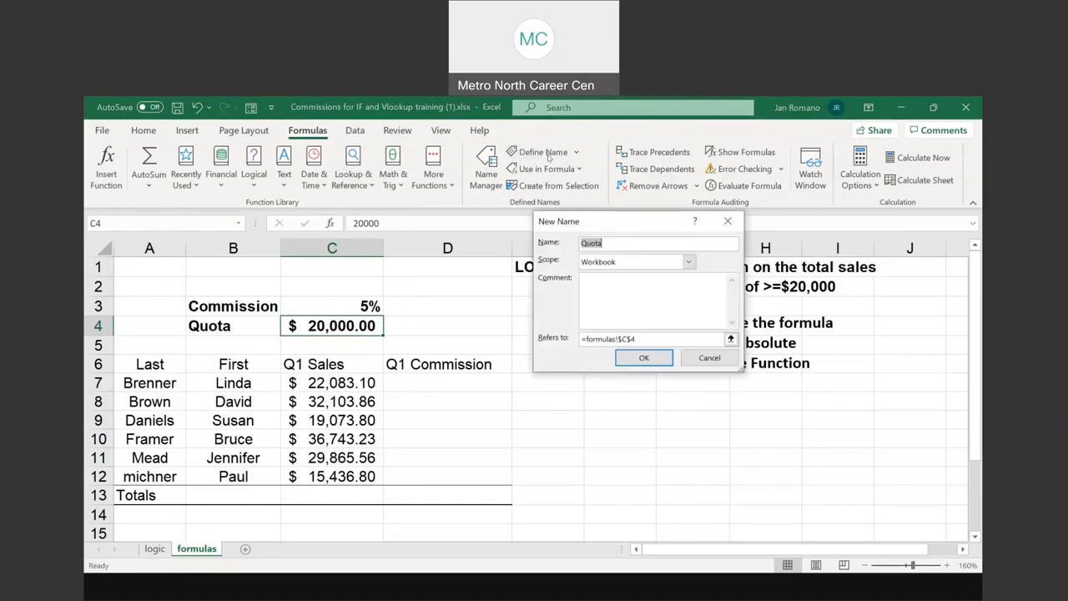
{"action": "left_click", "coordinate": [603, 243]}
{"action": "key", "text": "ctrl"}
{"action": "key", "text": "ctrl"}
{"action": "key", "text": "ctrl"}
{"action": "left_click", "coordinate": [217, 330]}
{"action": "left_click", "coordinate": [646, 337]}
{"action": "left_click", "coordinate": [647, 338]}
{"action": "left_click", "coordinate": [646, 338]}
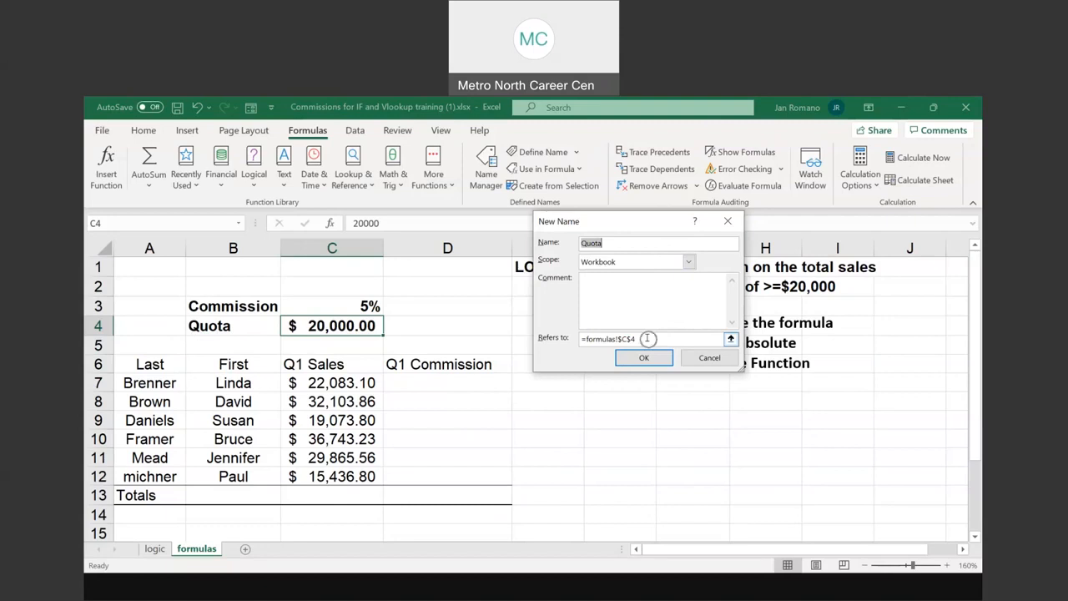
{"action": "left_click", "coordinate": [647, 338]}
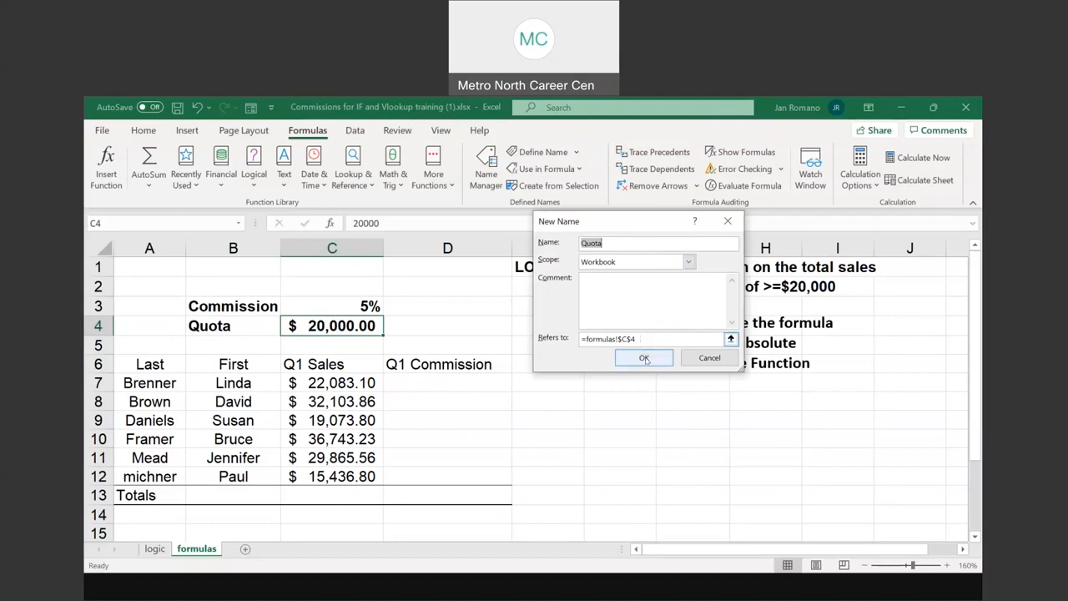
{"action": "left_click", "coordinate": [100, 229]}
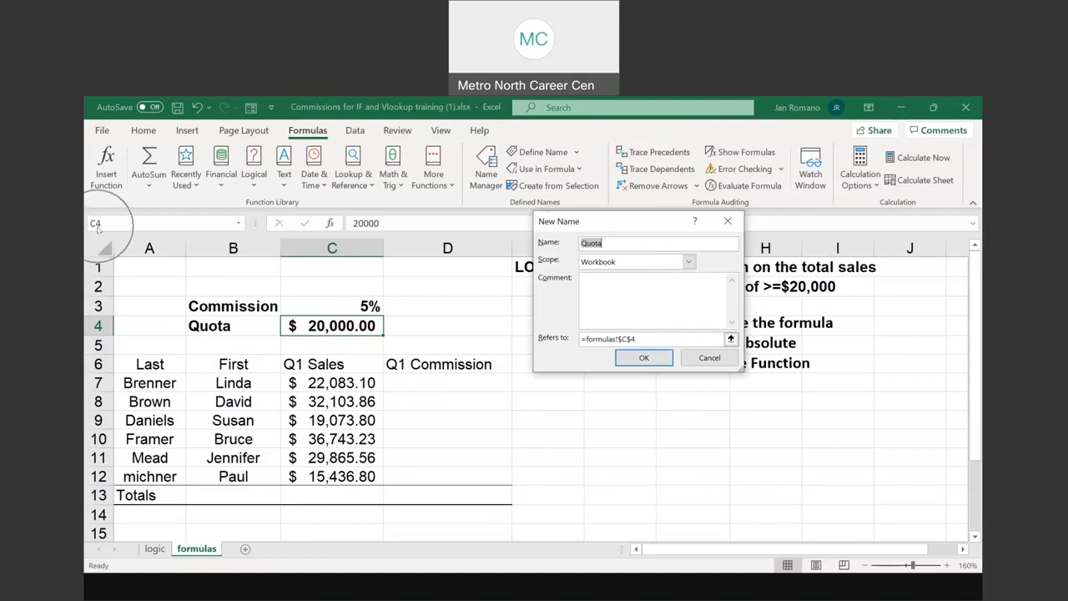
{"action": "left_click", "coordinate": [644, 358]}
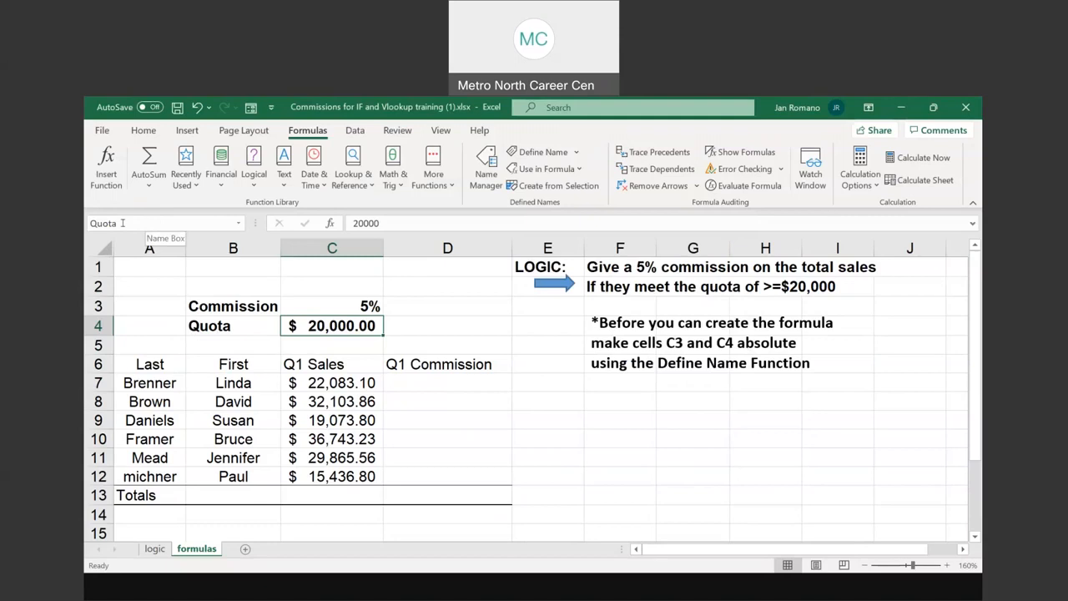
Check the defined names of cells C3 and C4 and review the empty Q1 Commission cells D7:D12
{"action": "left_click", "coordinate": [365, 304]}
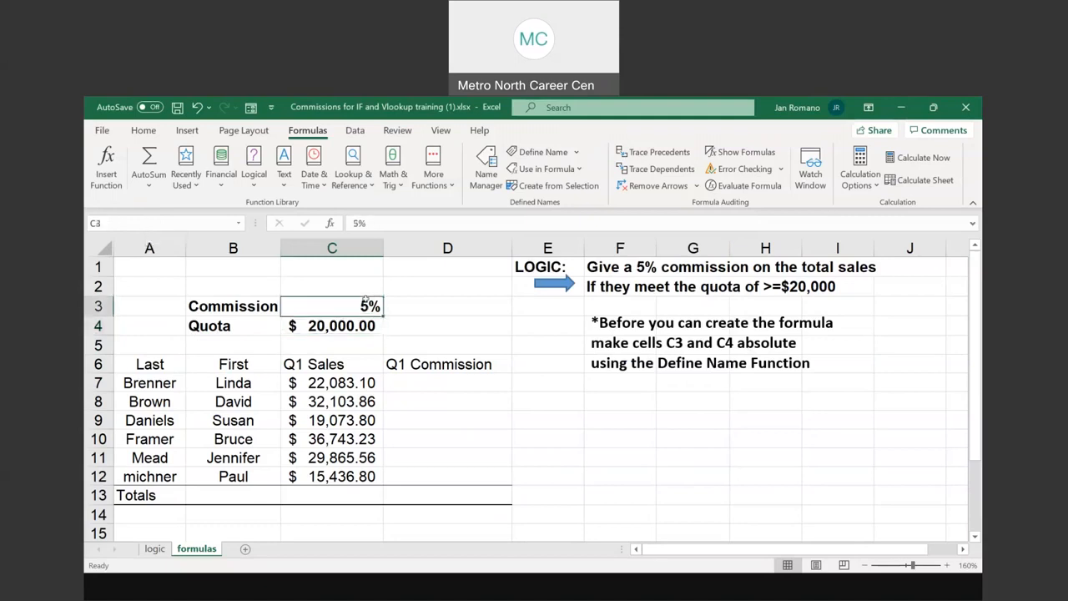
{"action": "key", "text": "Return"}
{"action": "left_click", "coordinate": [355, 303]}
{"action": "left_click", "coordinate": [423, 383]}
{"action": "left_click_drag", "start_coordinate": [425, 406], "coordinate": [423, 471]}
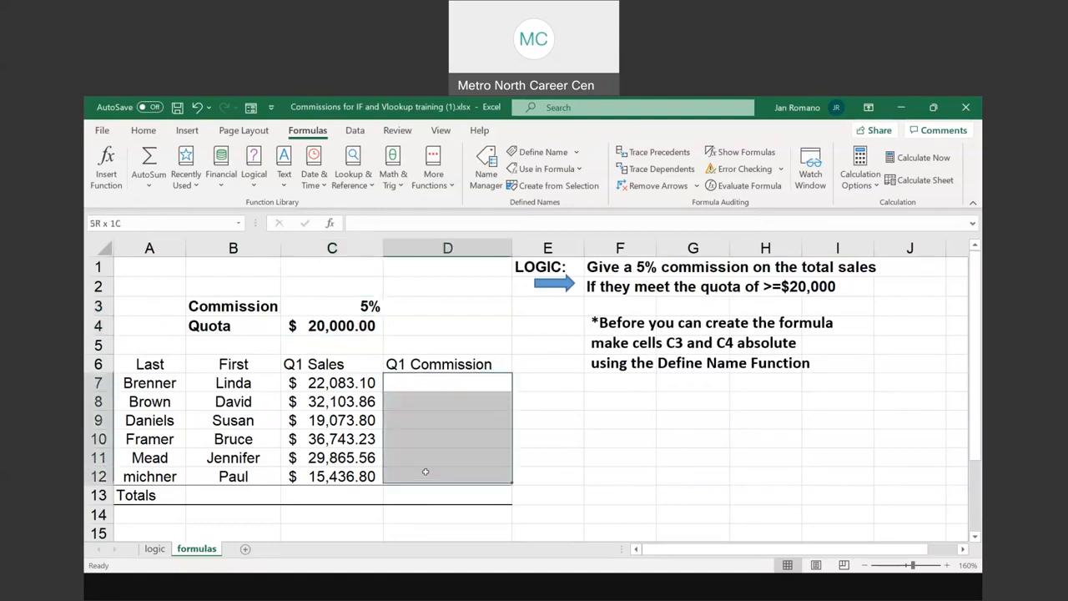
{"action": "left_click", "coordinate": [432, 380]}
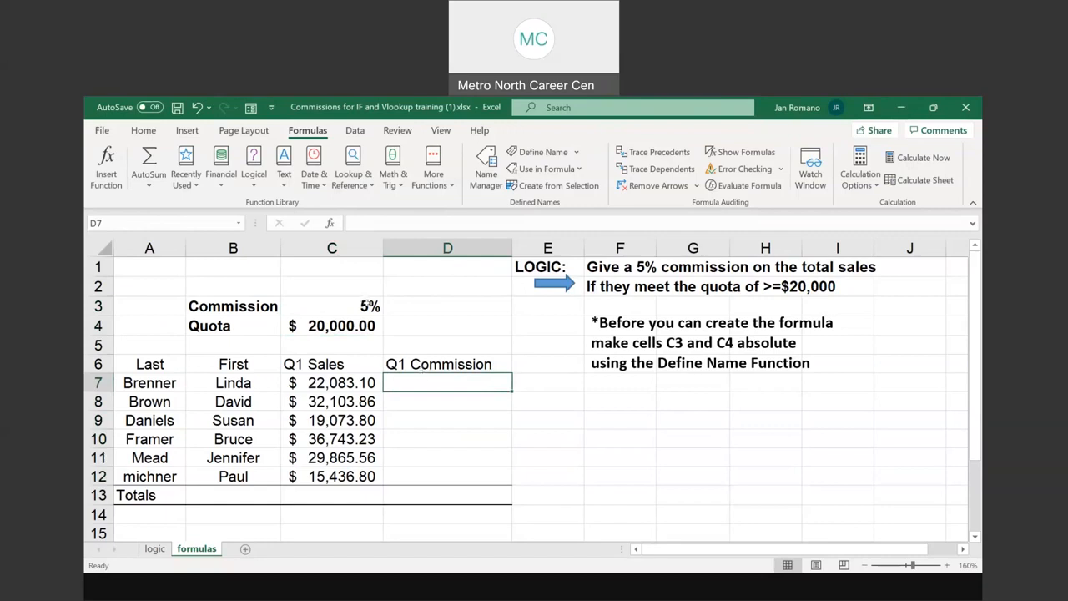
{"action": "left_click", "coordinate": [367, 302]}
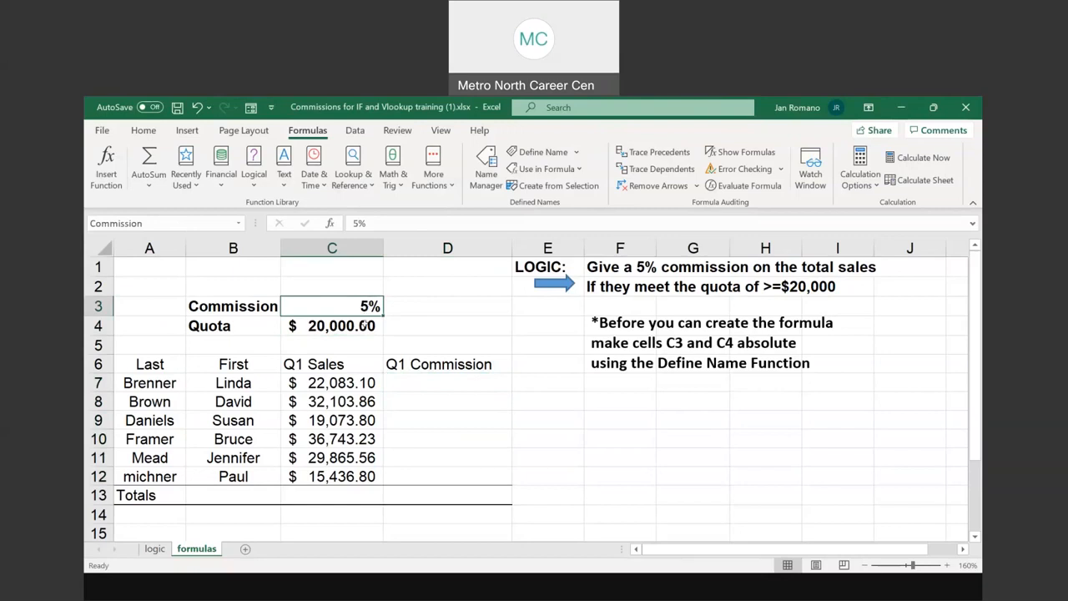
{"action": "left_click", "coordinate": [365, 324]}
{"action": "left_click", "coordinate": [364, 305]}
{"action": "left_click", "coordinate": [441, 376]}
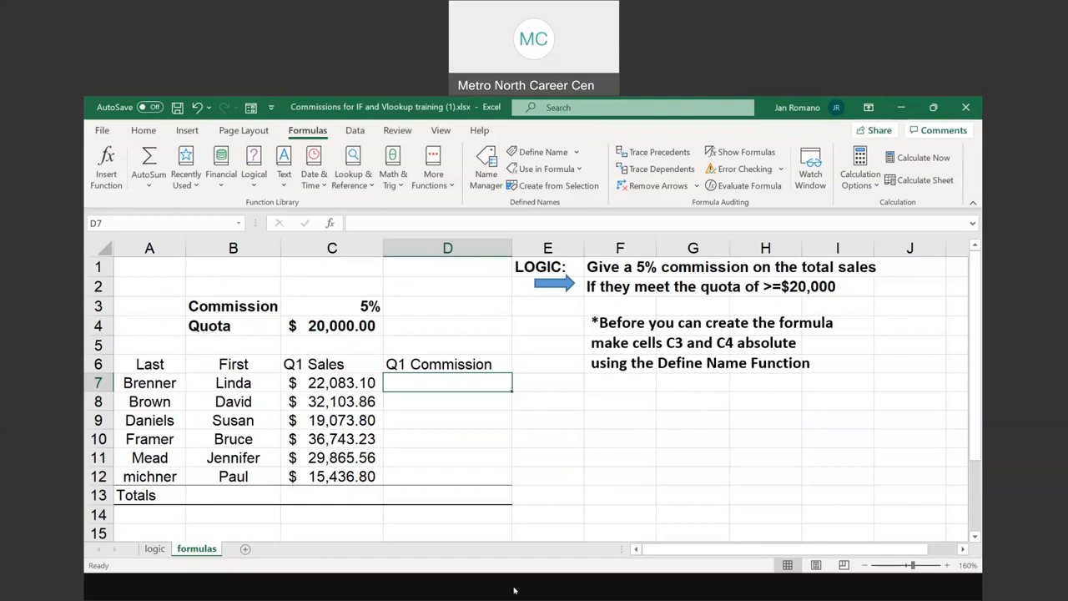
Review the IF Function slide in PowerPoint, and back in Excel inspect the cells the formula needs: C7, C4 and C3
{"action": "left_click", "coordinate": [522, 551]}
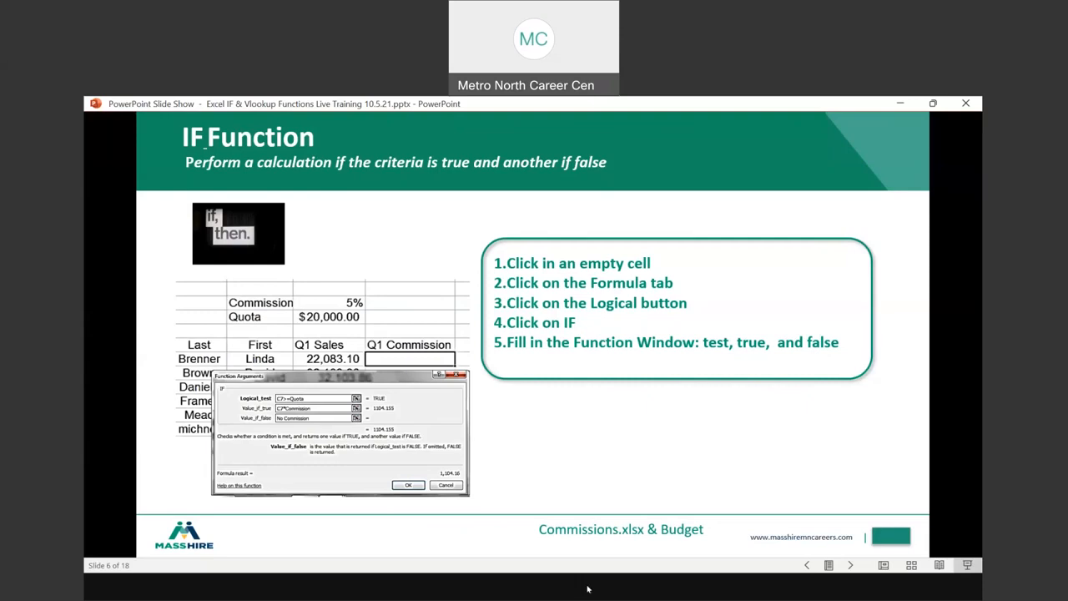
{"action": "key", "text": "alt+Tab"}
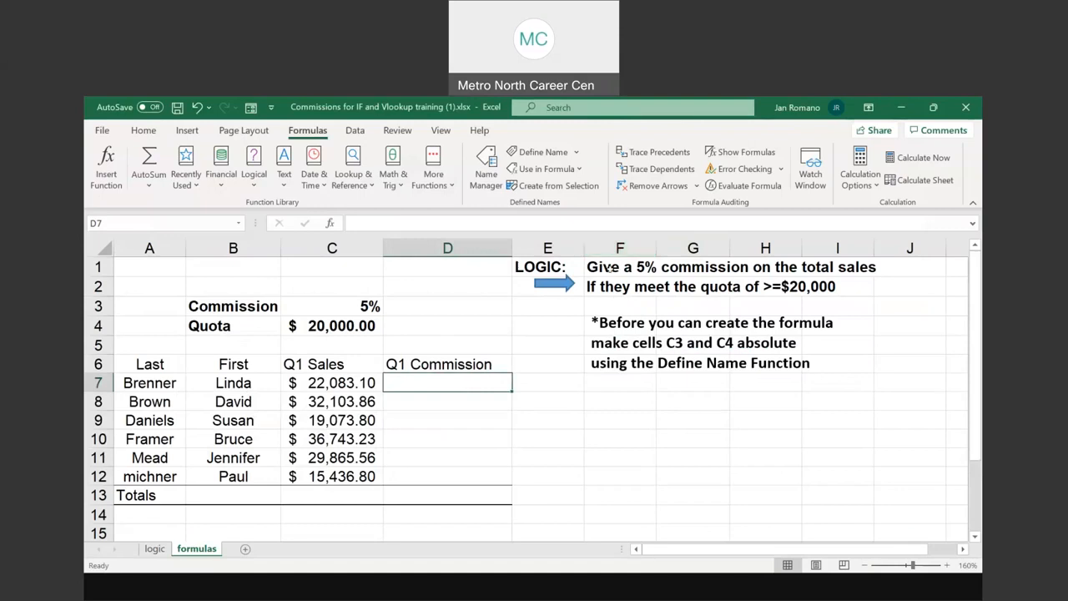
{"action": "left_click", "coordinate": [323, 381]}
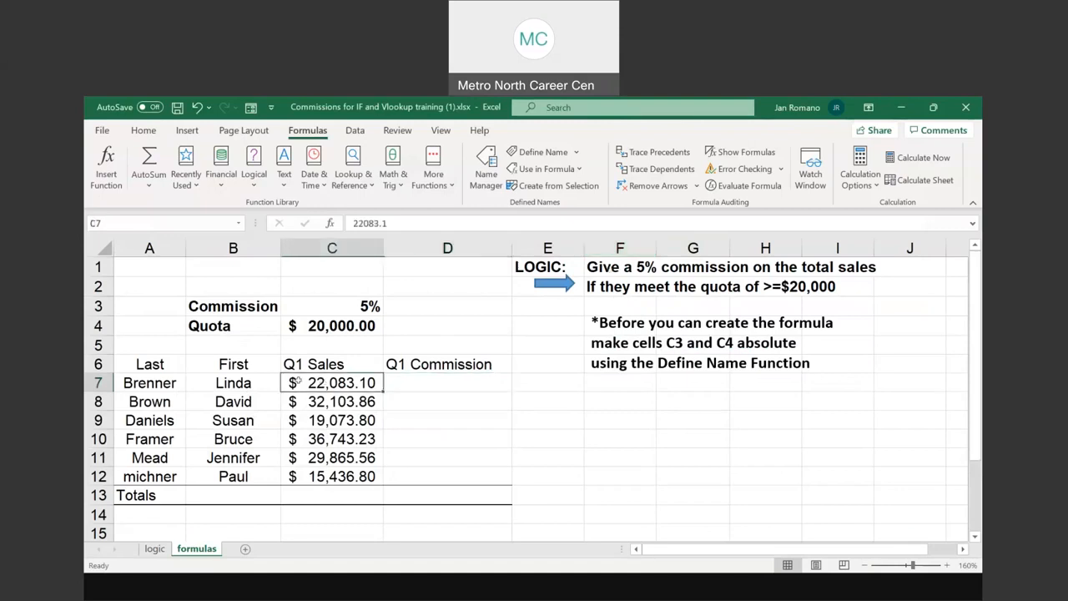
{"action": "left_click", "coordinate": [423, 380]}
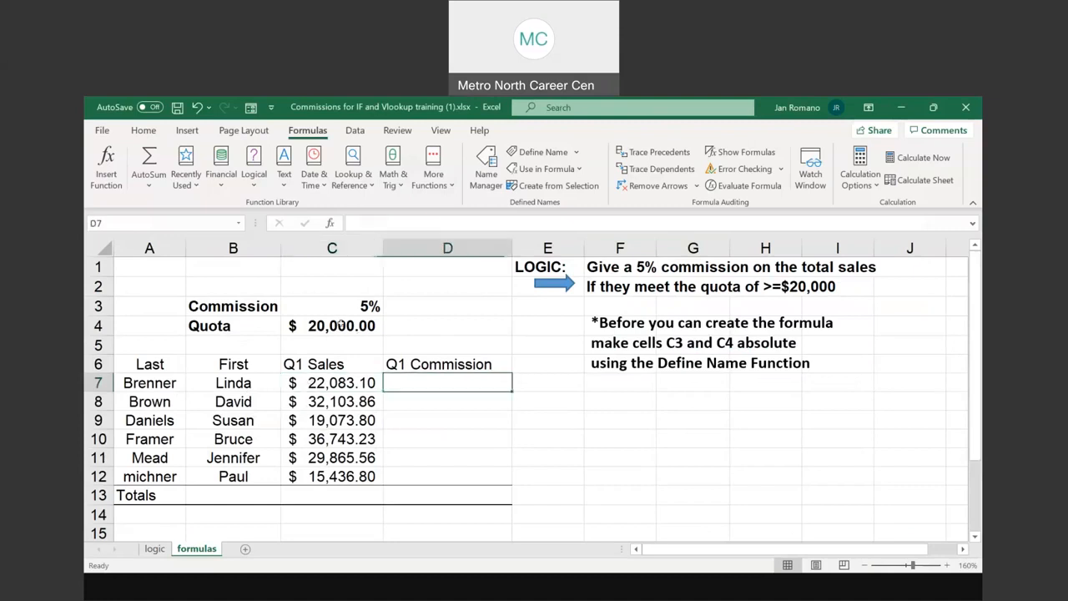
{"action": "left_click", "coordinate": [341, 325]}
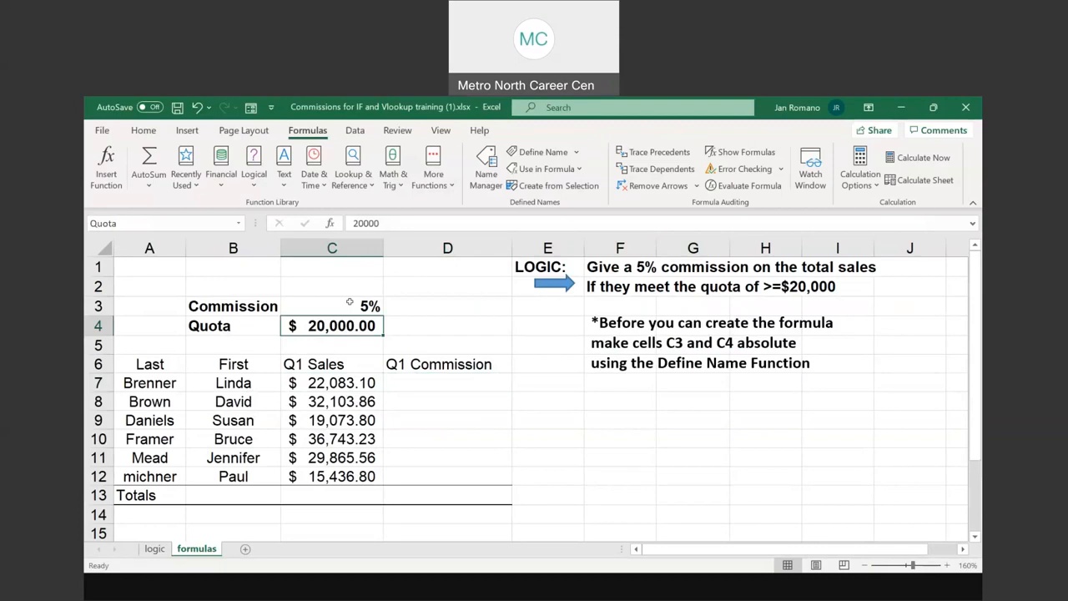
{"action": "left_click", "coordinate": [349, 302]}
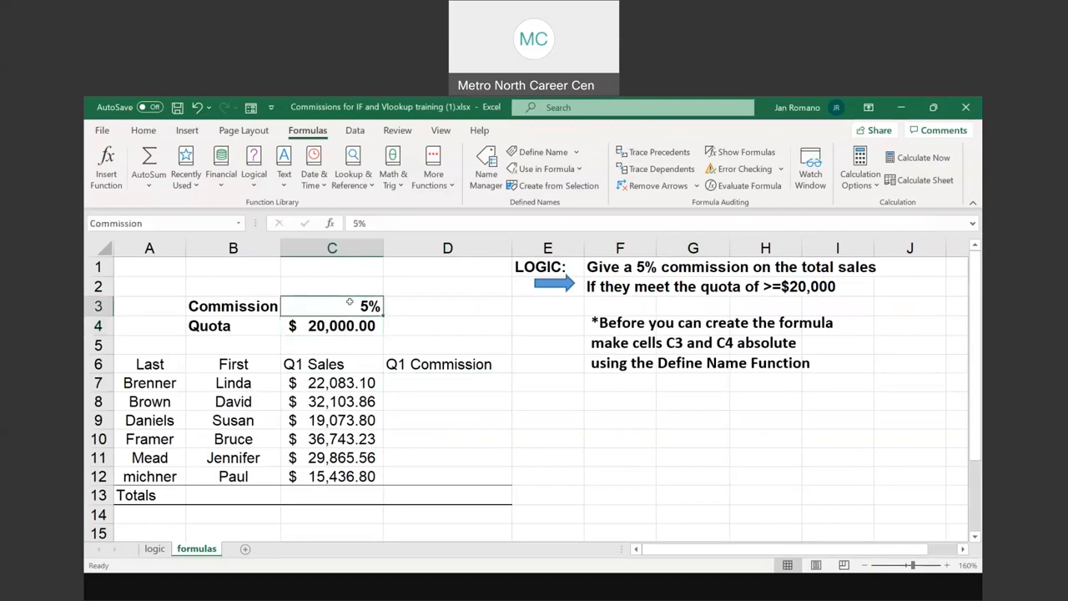
Start an IF function in cell D7 and move its arguments window clear of the Q1 Commission column
{"action": "left_click", "coordinate": [425, 381]}
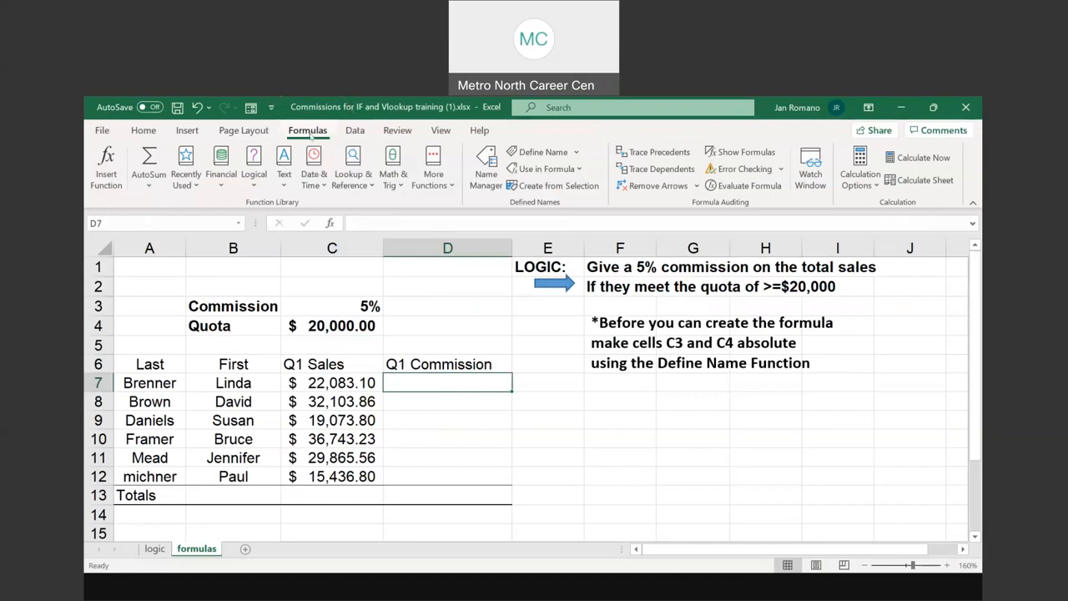
{"action": "left_click", "coordinate": [253, 185]}
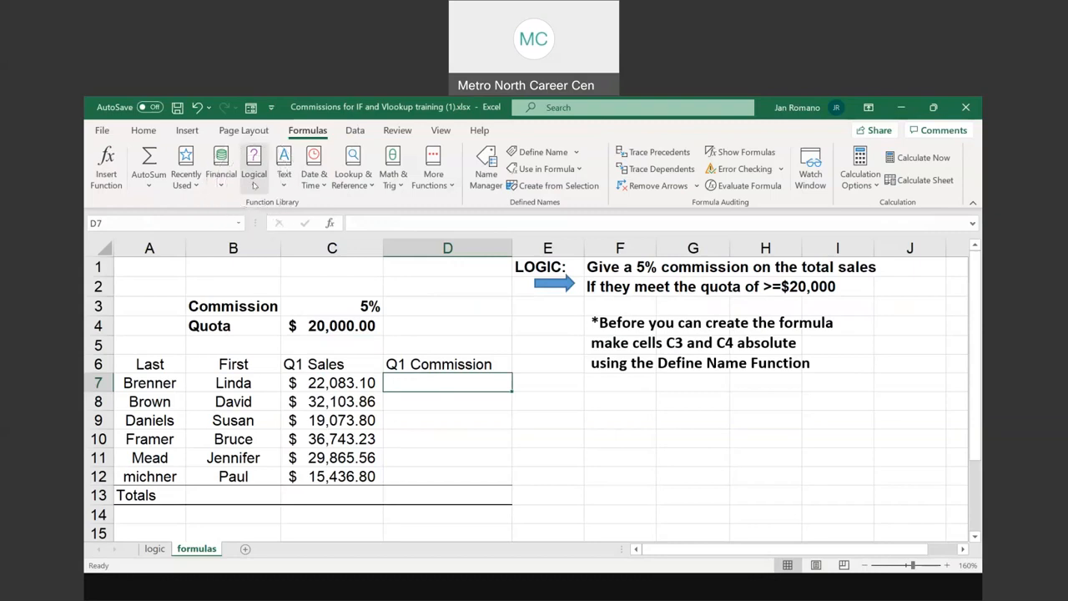
{"action": "left_click", "coordinate": [254, 186]}
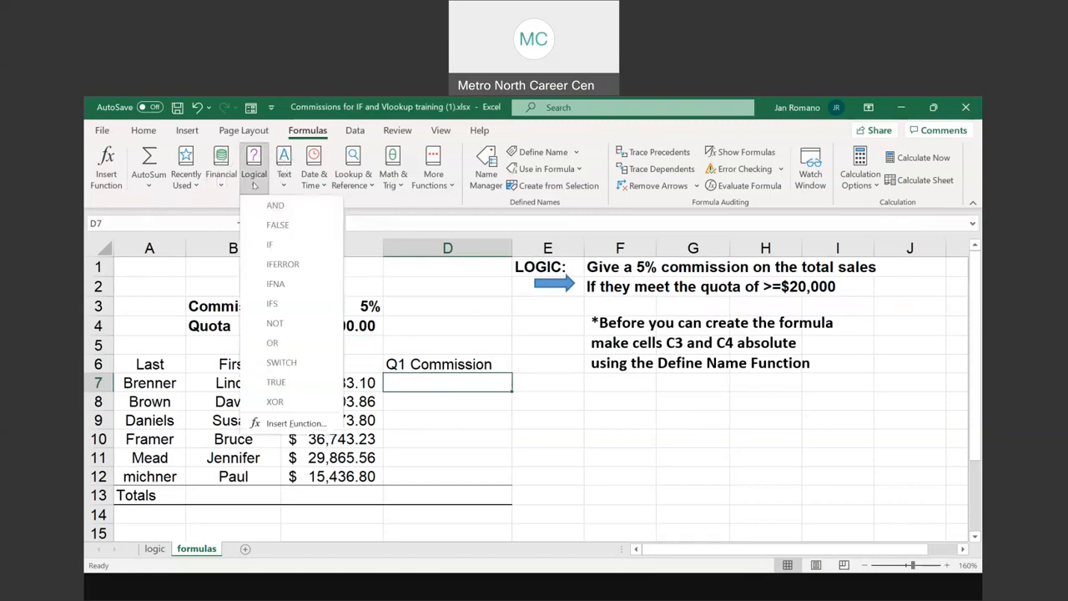
{"action": "left_click", "coordinate": [270, 245]}
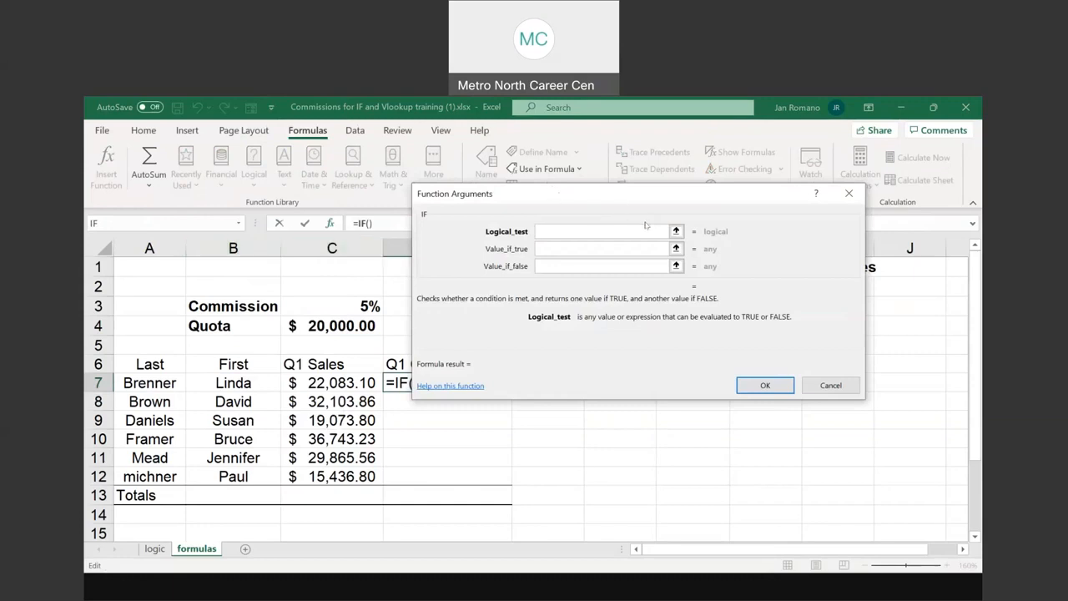
{"action": "left_click_drag", "start_coordinate": [646, 222], "coordinate": [736, 255]}
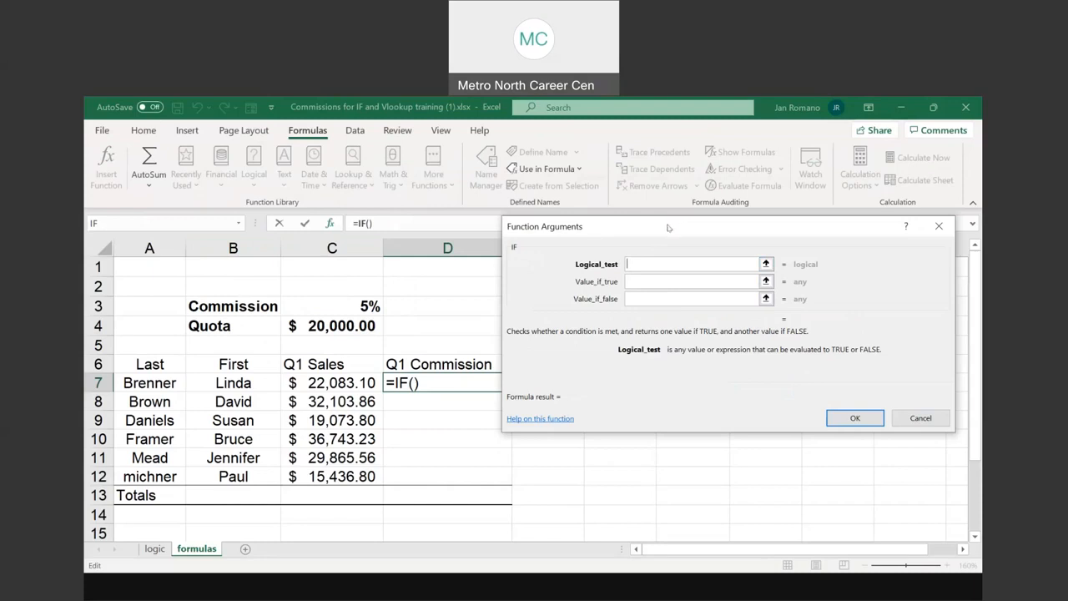
{"action": "left_click_drag", "start_coordinate": [671, 228], "coordinate": [666, 227]}
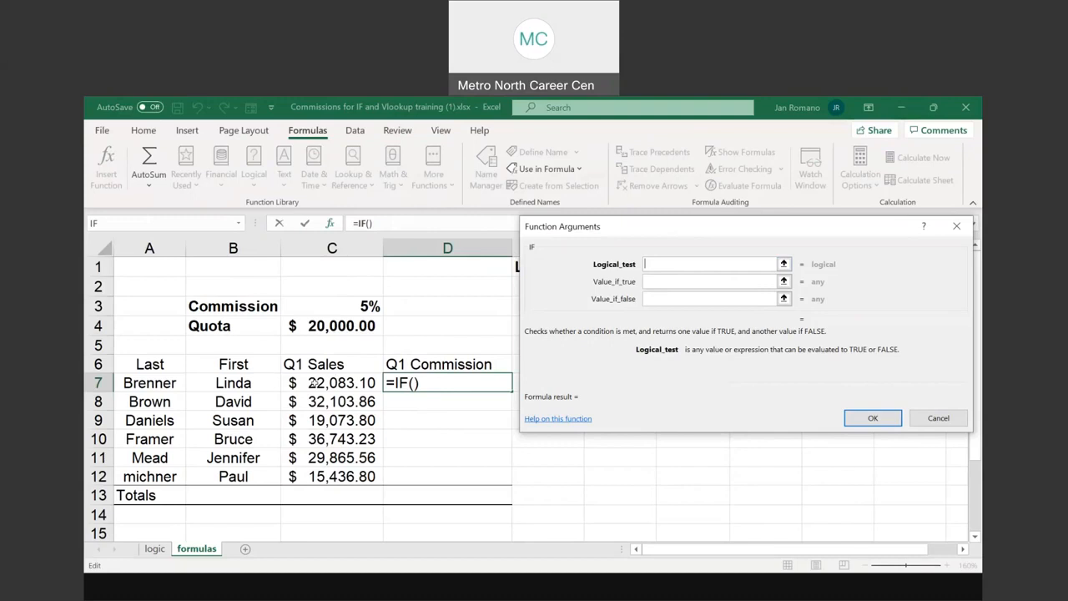
Set the IF function's logical test to C7>=Quota, taking the sales and quota references from their cells
{"action": "left_click", "coordinate": [313, 382]}
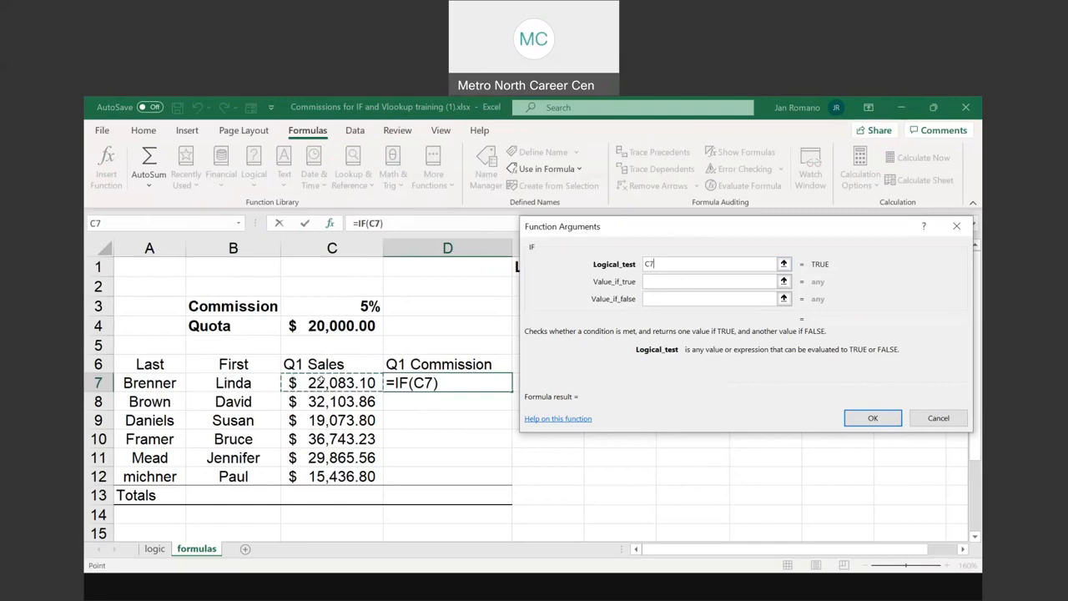
{"action": "left_click", "coordinate": [653, 264]}
{"action": "type", "text": ">"}
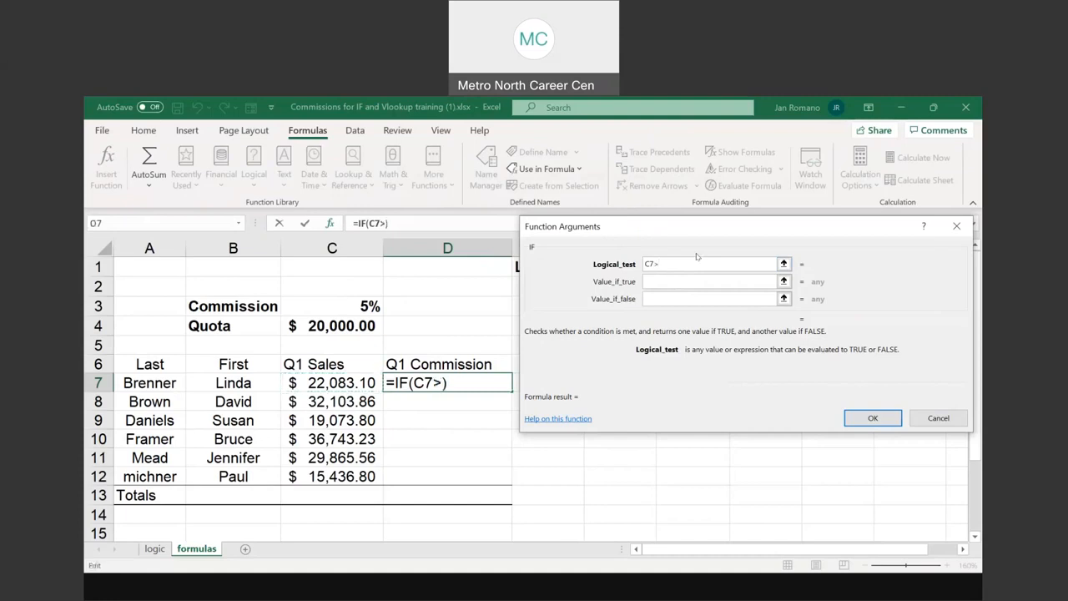
{"action": "type", "text": "="}
{"action": "left_click", "coordinate": [661, 264]}
{"action": "left_click", "coordinate": [357, 322]}
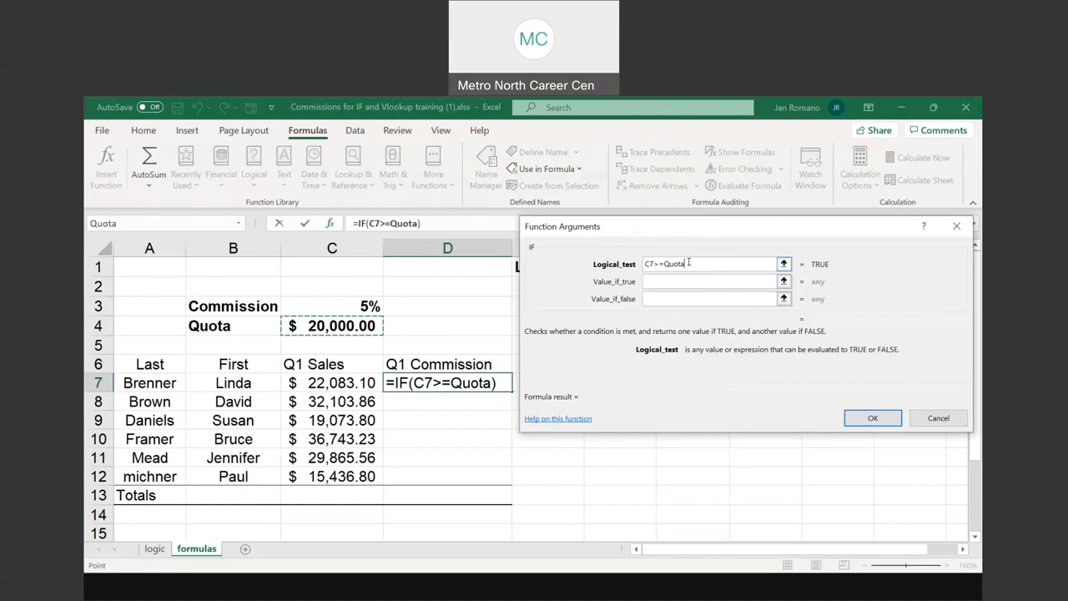
Set the IF function's value if true to Commission*C7
{"action": "left_click", "coordinate": [652, 280]}
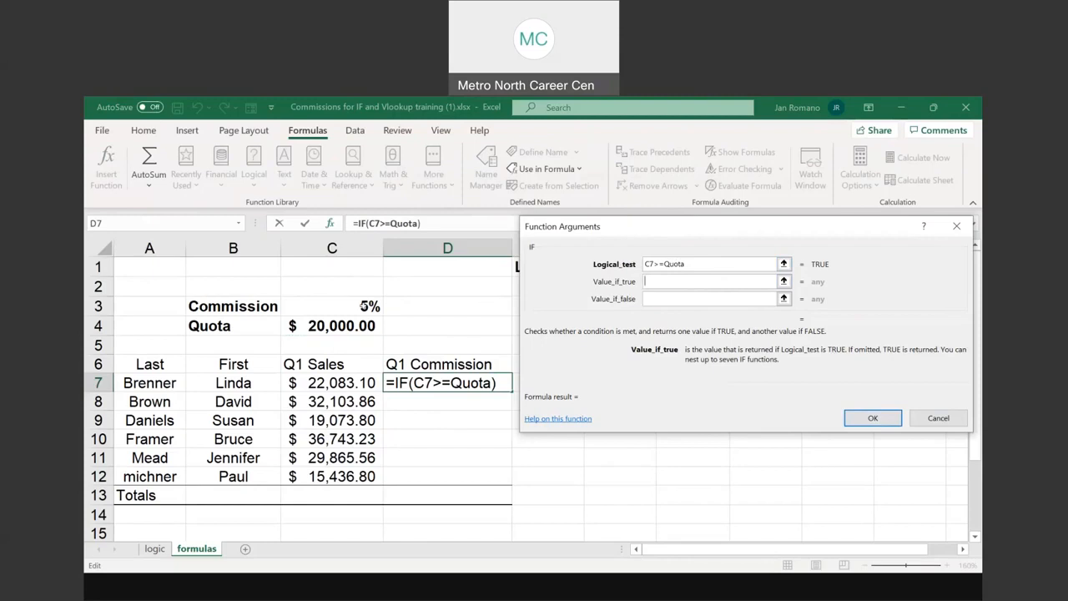
{"action": "left_click", "coordinate": [364, 305]}
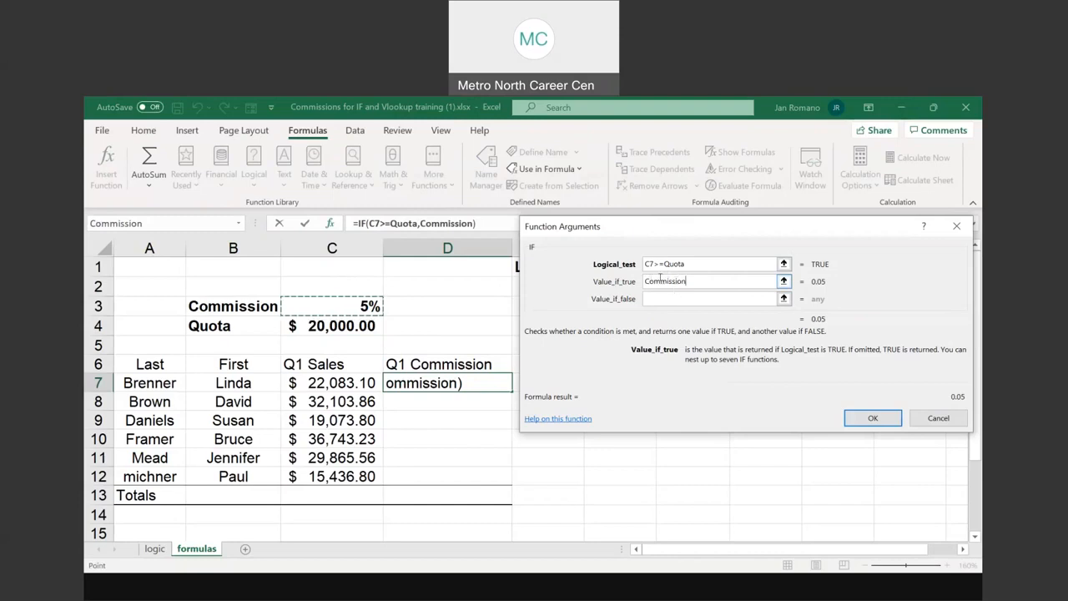
{"action": "type", "text": "*"}
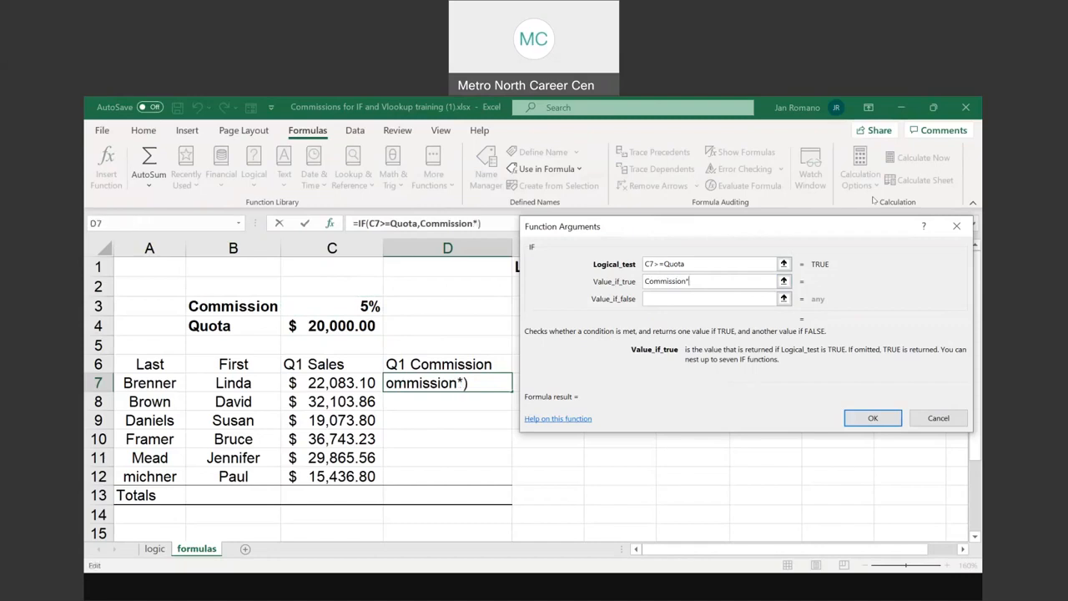
{"action": "left_click", "coordinate": [322, 382]}
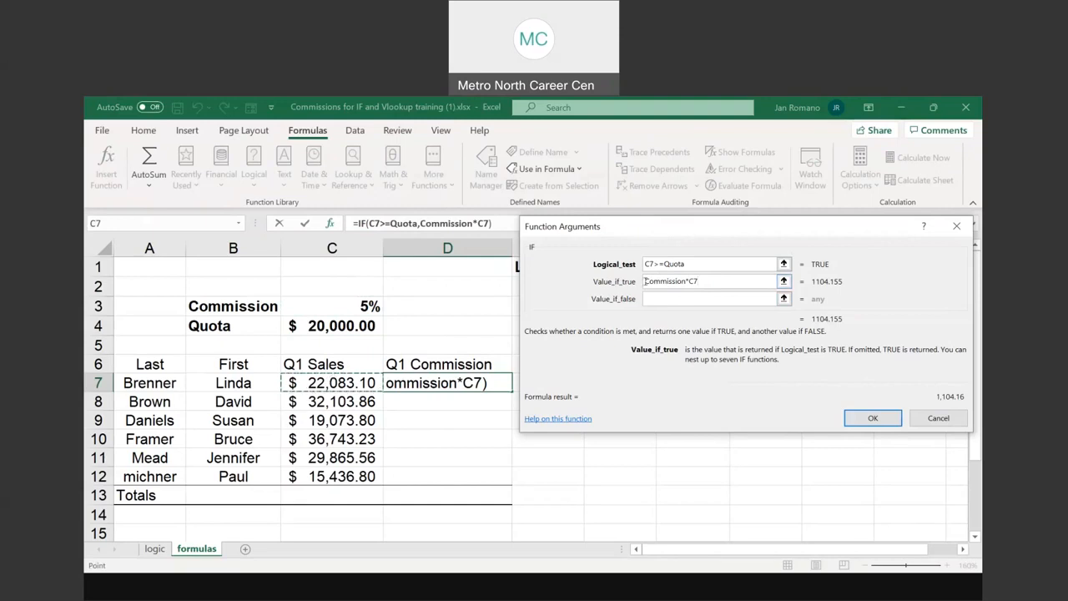
{"action": "key", "text": "ctrl"}
{"action": "key", "text": "ctrl"}
{"action": "key", "text": "ctrl"}
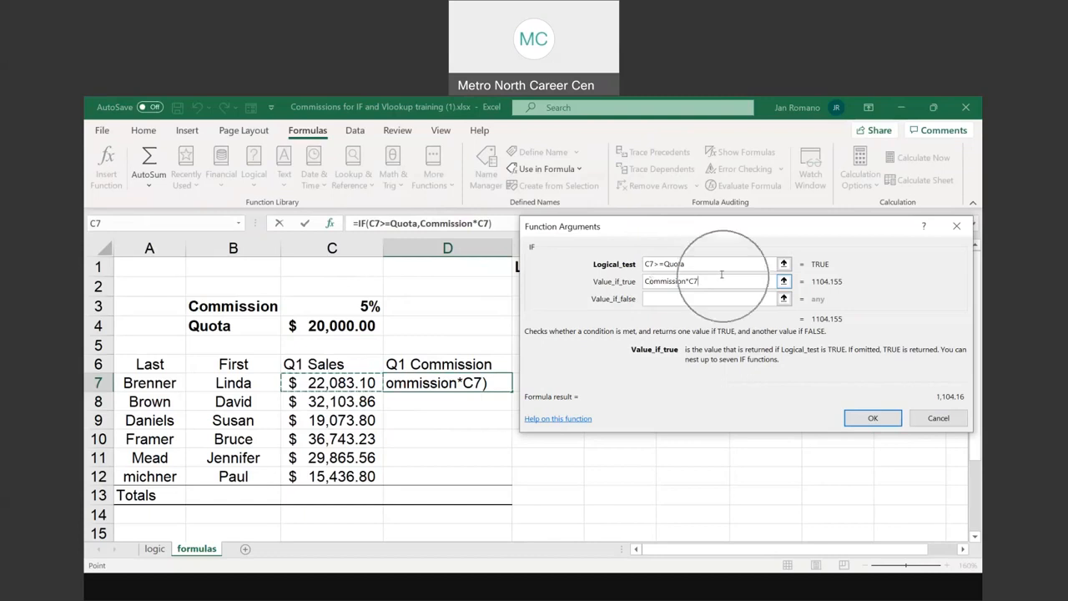
Try 1%*C7 as the IF function's value if false
{"action": "key", "text": "Tab"}
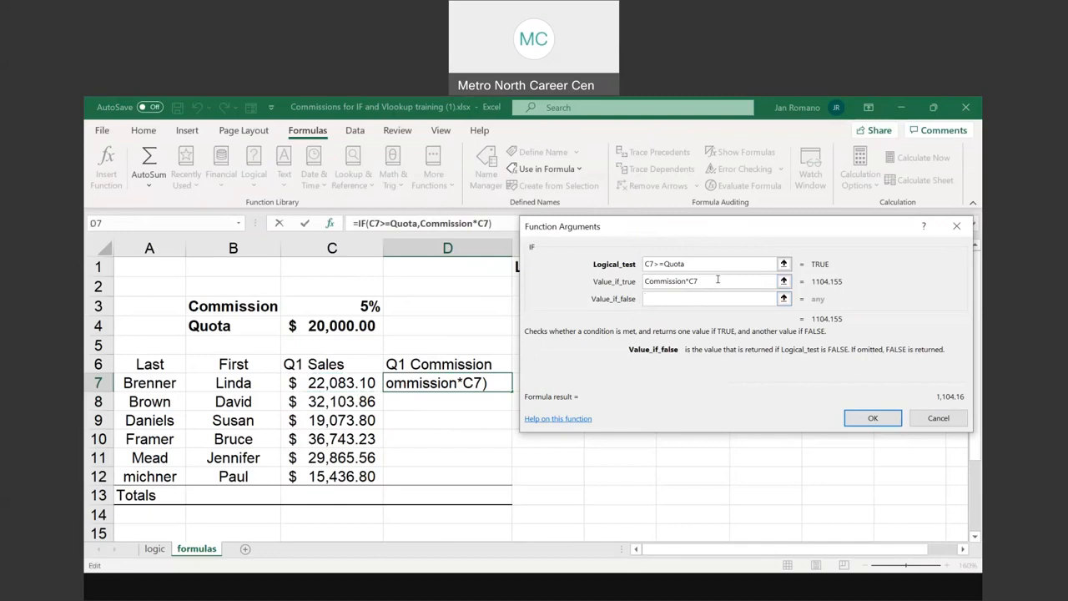
{"action": "type", "text": "0"}
{"action": "key", "text": "BackSpace"}
{"action": "type", "text": "1%*"}
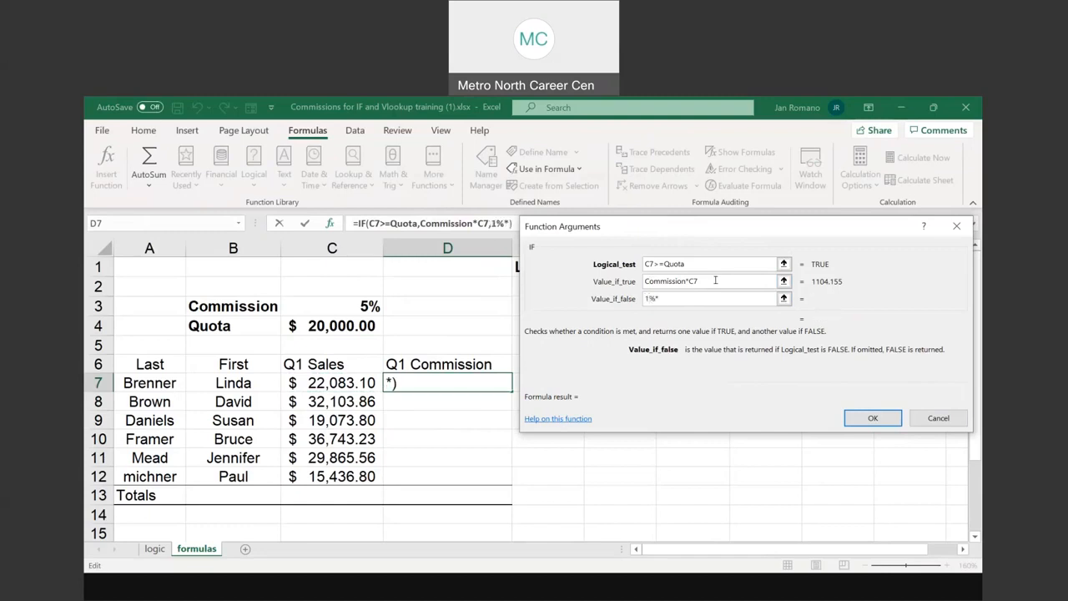
{"action": "left_click", "coordinate": [332, 382]}
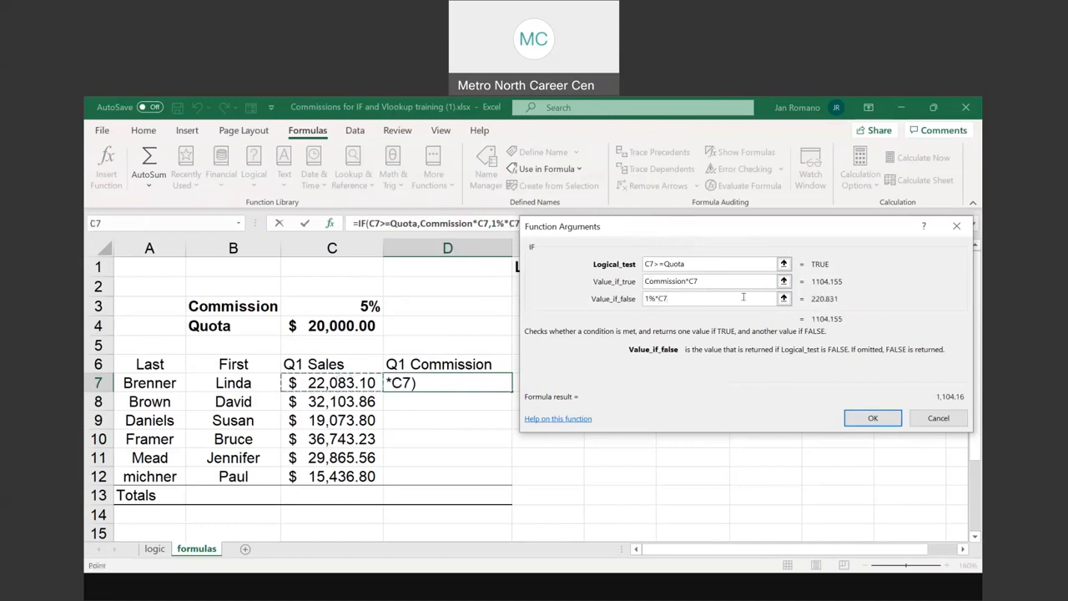
Replace the IF function's value if false with the text No Commission this time
{"action": "left_click_drag", "start_coordinate": [682, 294], "coordinate": [632, 298]}
{"action": "type", "text": "No Comm"}
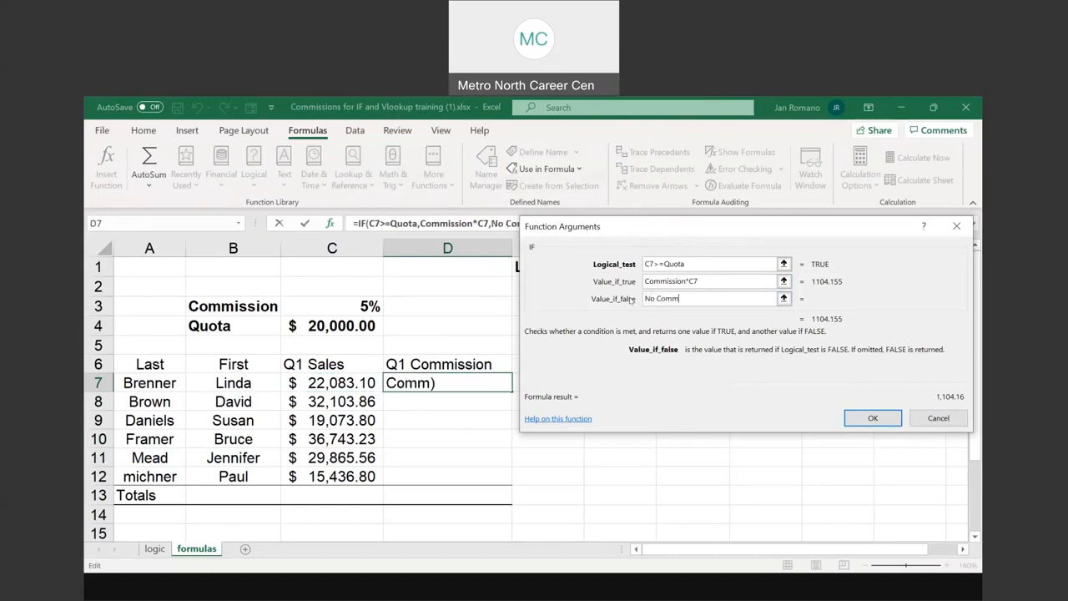
{"action": "type", "text": "ission this time"}
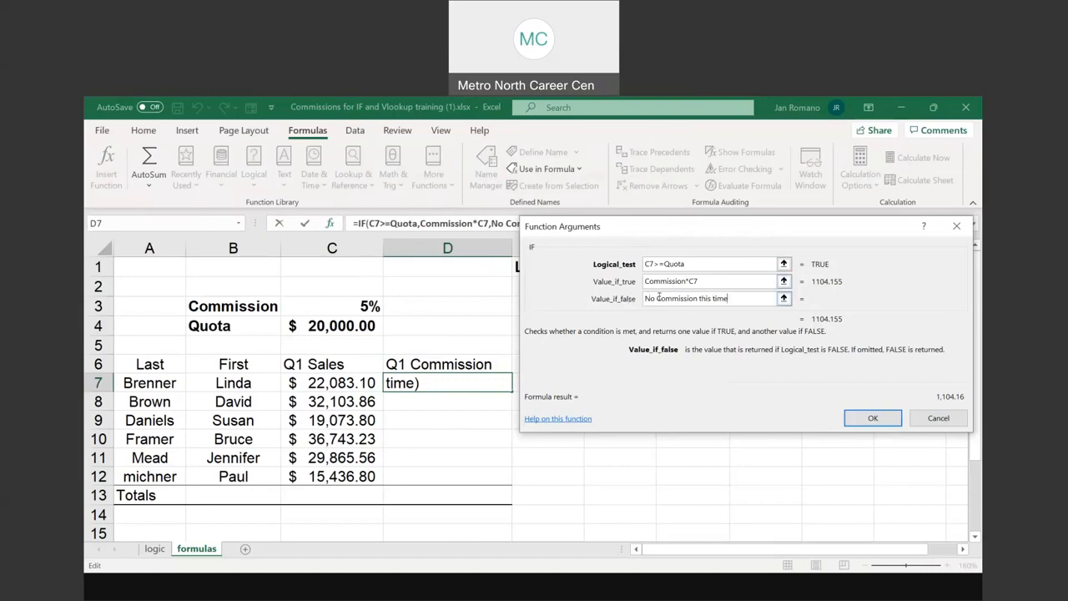
Insert the completed IF function in D7 and fill it down through D12
{"action": "left_click", "coordinate": [869, 416]}
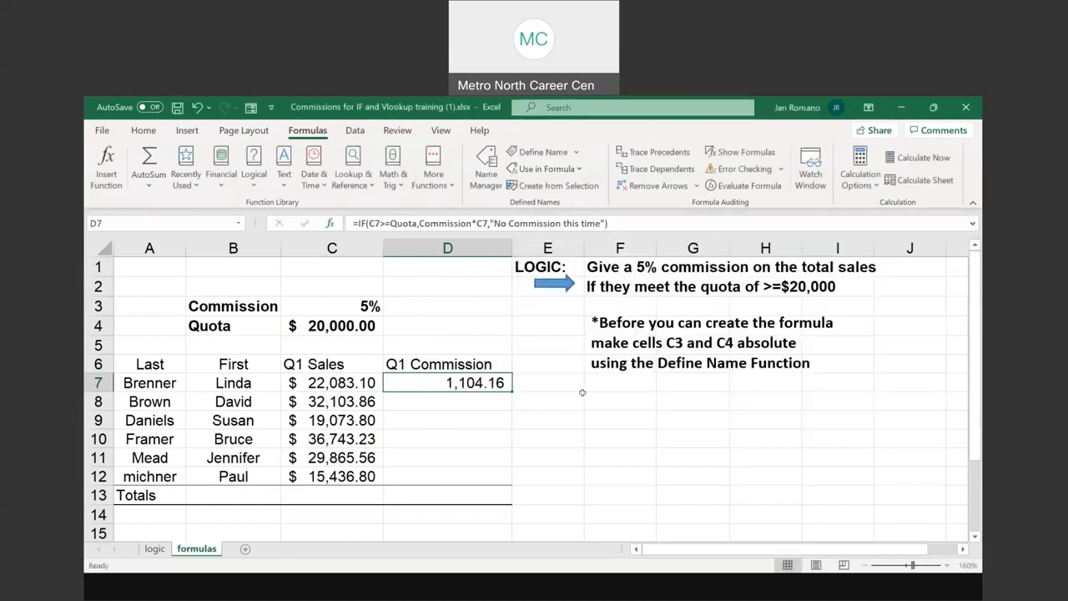
{"action": "left_click", "coordinate": [512, 390]}
{"action": "left_click", "coordinate": [511, 390]}
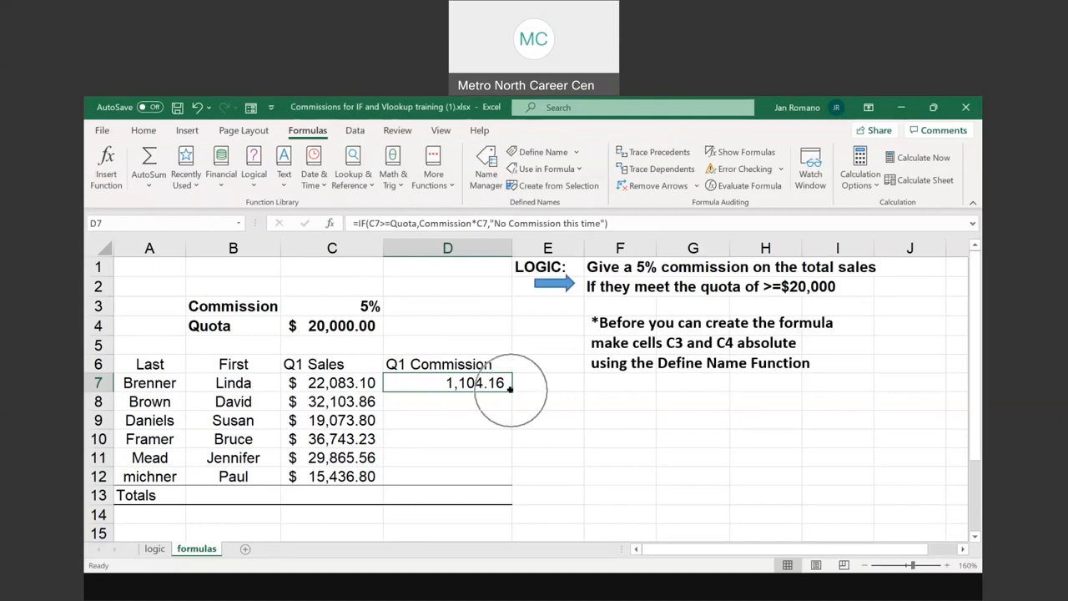
{"action": "left_click", "coordinate": [510, 389]}
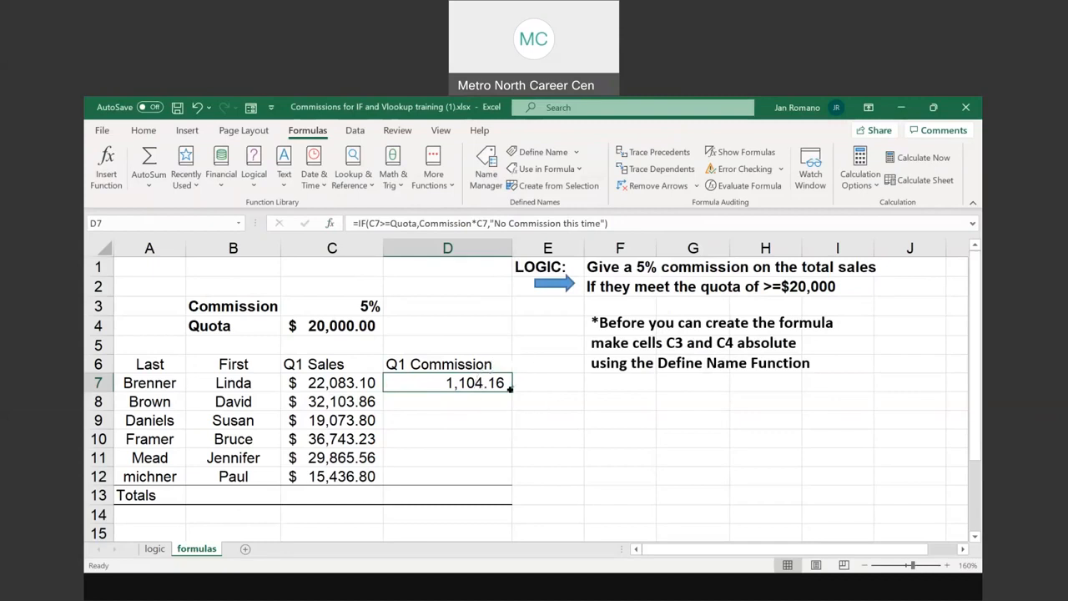
{"action": "left_click", "coordinate": [510, 389]}
{"action": "key", "text": "ctrl"}
{"action": "key", "text": "ctrl"}
{"action": "left_click_drag", "start_coordinate": [510, 389], "coordinate": [505, 478]}
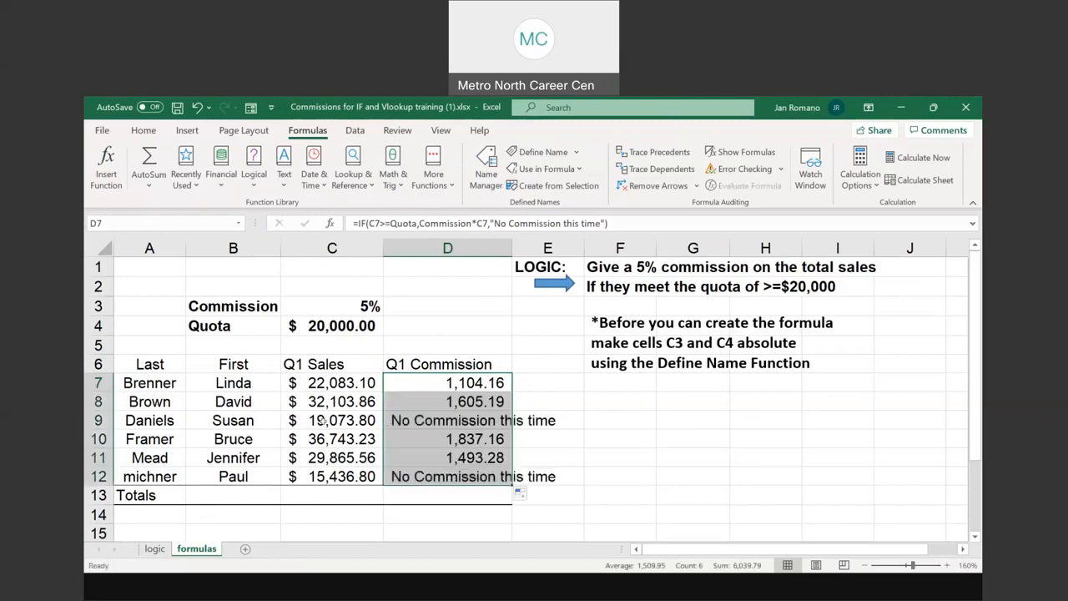
Check the Q1 sales and commission results in rows 9 and 12 against the Quota in C4
{"action": "left_click", "coordinate": [323, 421]}
{"action": "left_click_drag", "start_coordinate": [526, 420], "coordinate": [534, 421]}
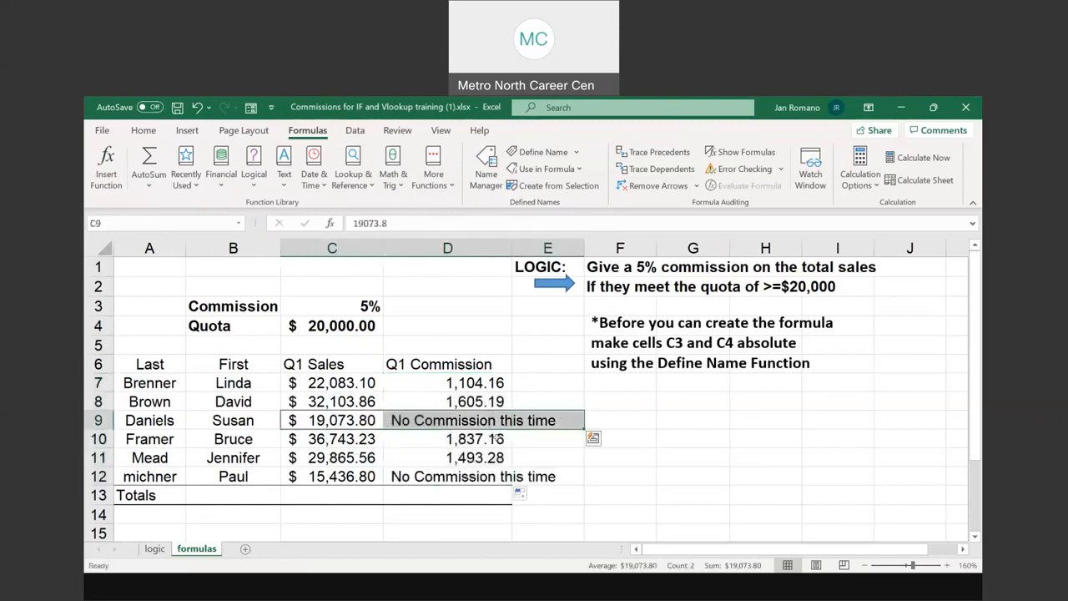
{"action": "left_click_drag", "start_coordinate": [332, 476], "coordinate": [532, 475]}
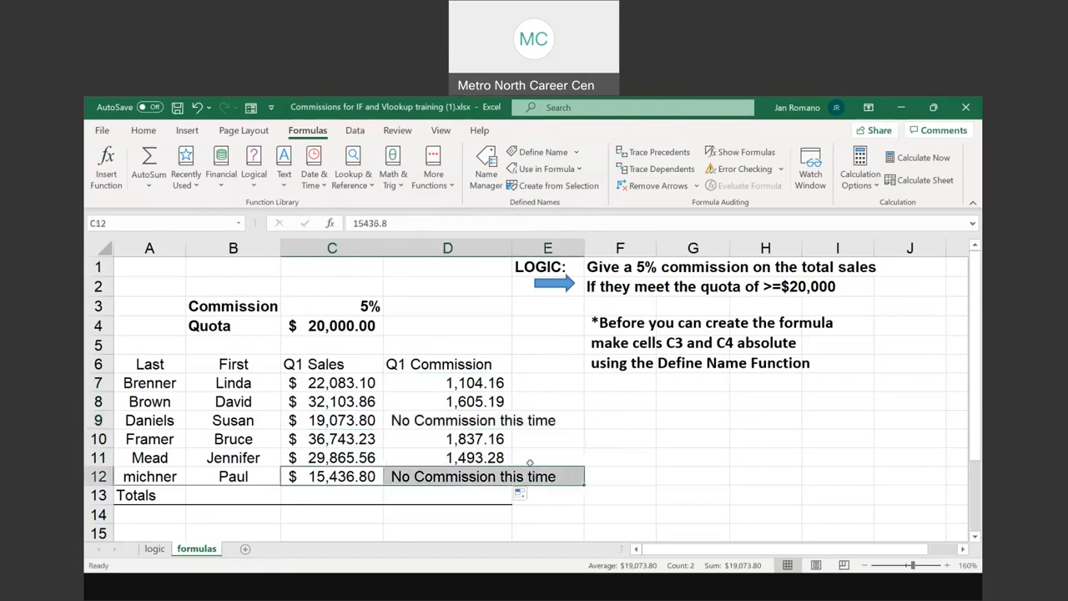
{"action": "left_click", "coordinate": [332, 326]}
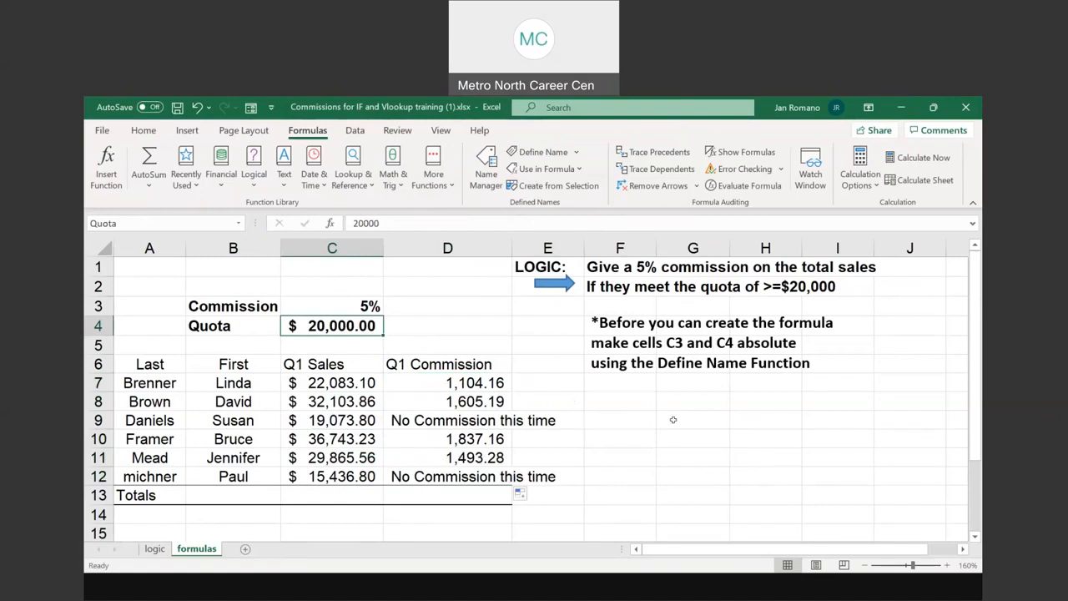
Review the IF function's arguments for the Q1 Commission formula in D7
{"action": "left_click", "coordinate": [464, 381]}
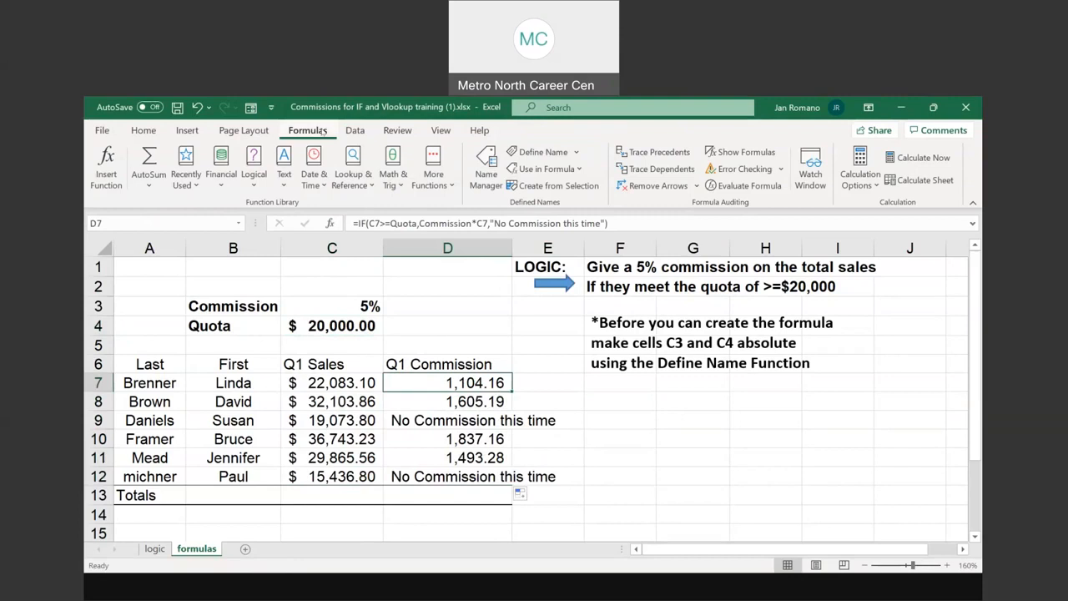
{"action": "left_click", "coordinate": [107, 178]}
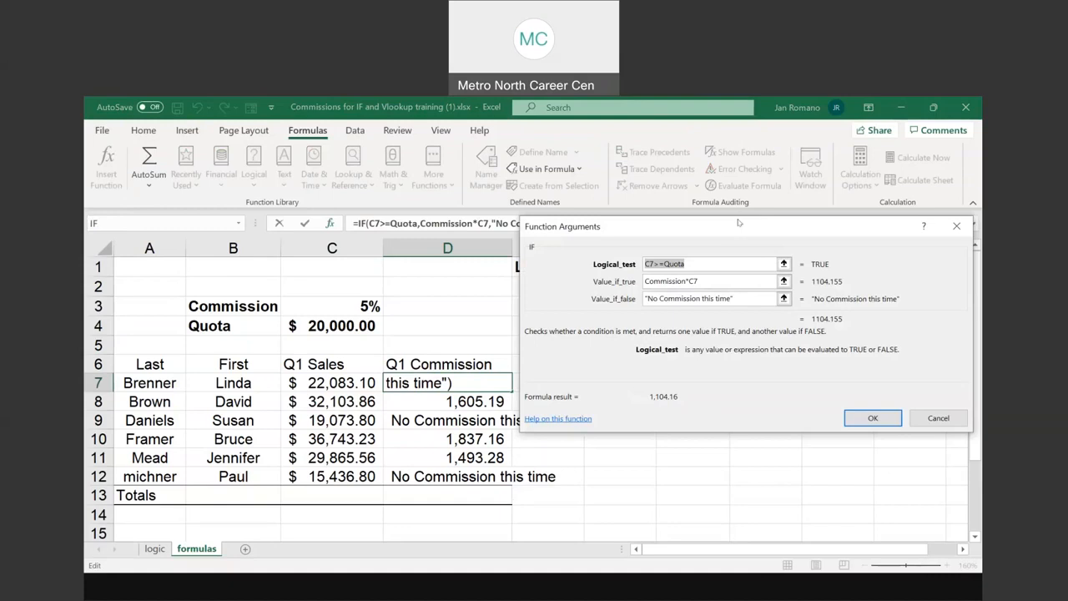
{"action": "left_click_drag", "start_coordinate": [738, 223], "coordinate": [741, 211]}
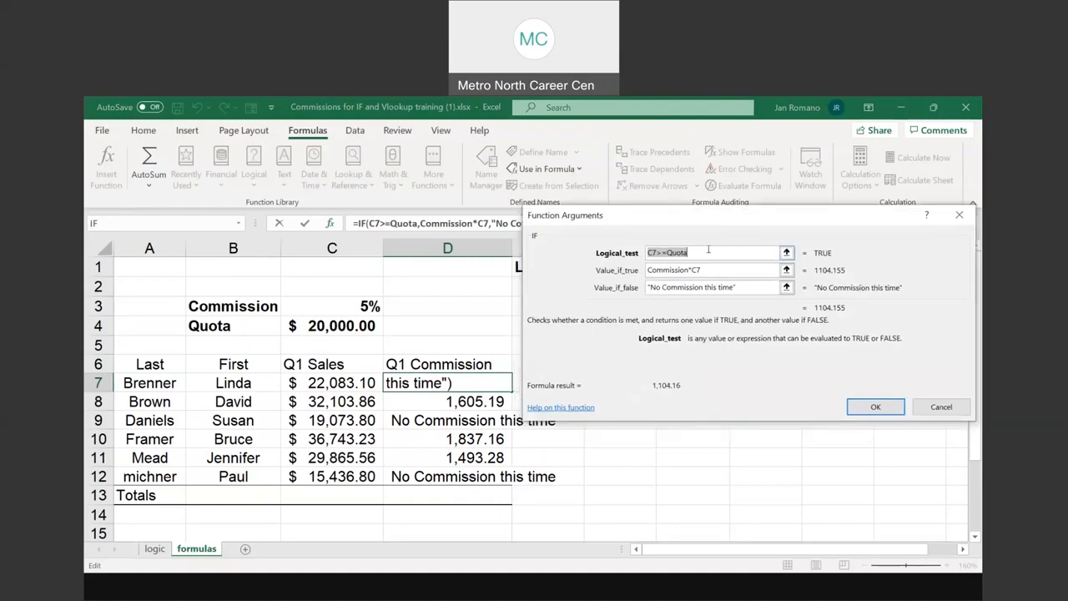
{"action": "left_click", "coordinate": [708, 249]}
{"action": "left_click", "coordinate": [881, 408]}
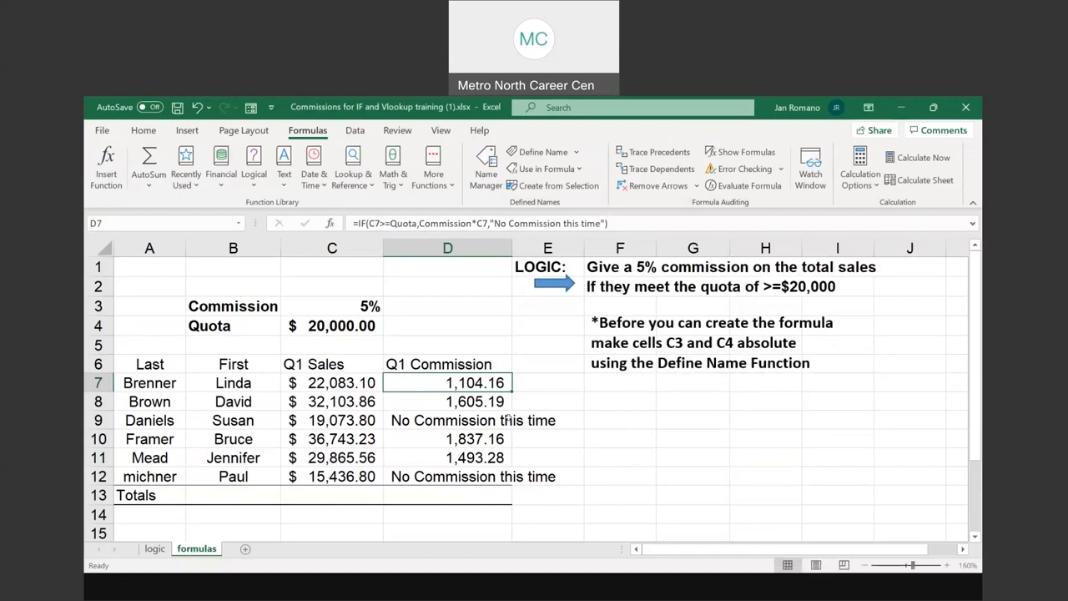
Inspect the filled Q1 Commission formulas in D9 and D12
{"action": "left_click", "coordinate": [486, 419]}
{"action": "left_click", "coordinate": [481, 475]}
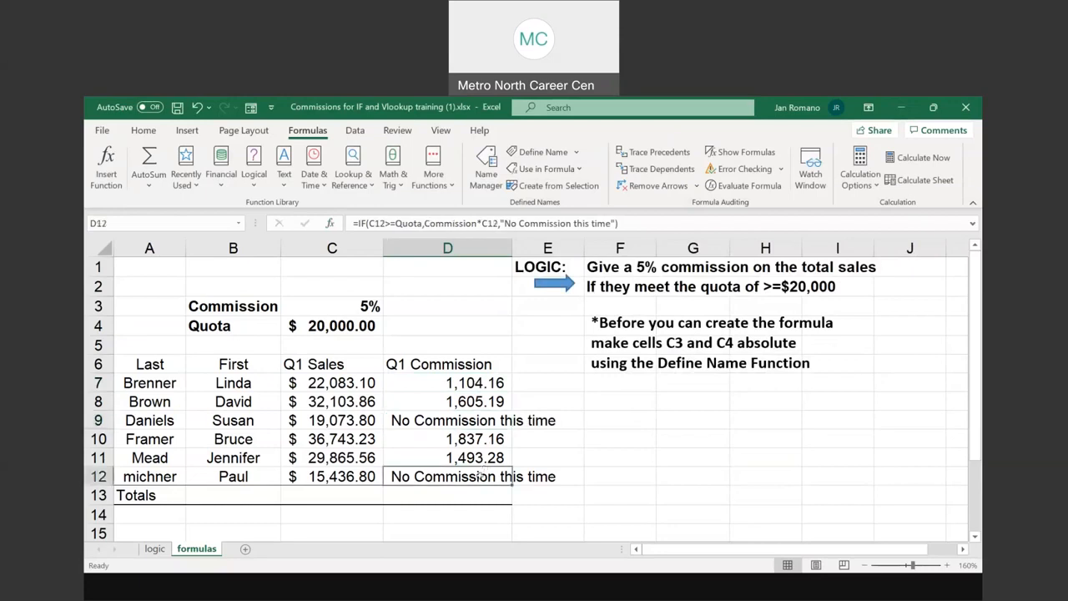
{"action": "left_click", "coordinate": [472, 420]}
{"action": "left_click", "coordinate": [480, 471]}
Set the Quota in C4 to 30000
{"action": "left_click", "coordinate": [332, 326]}
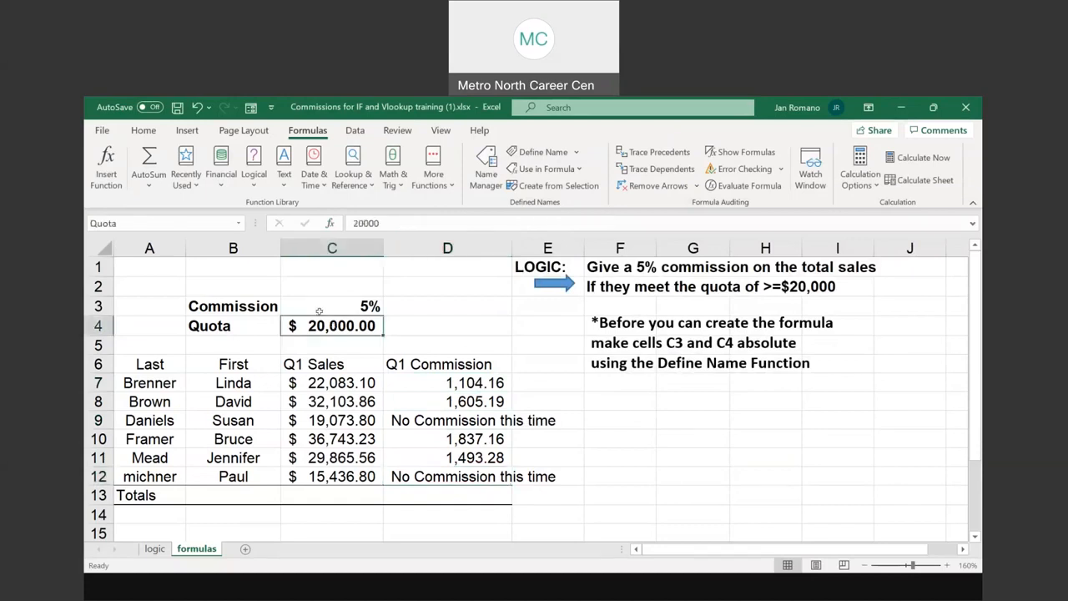
{"action": "type", "text": "3"}
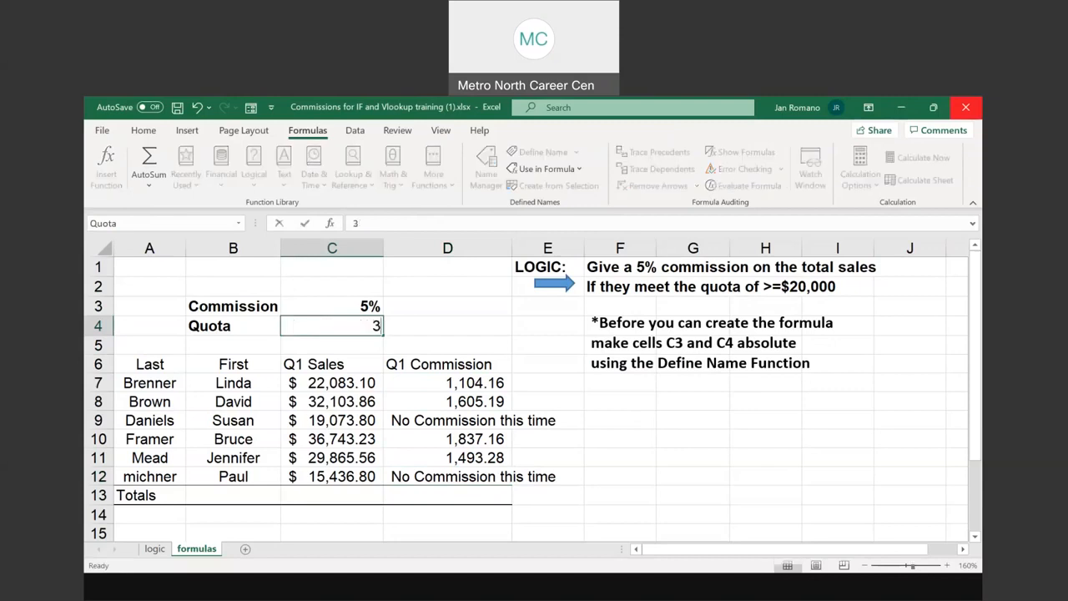
{"action": "type", "text": "0,0000"}
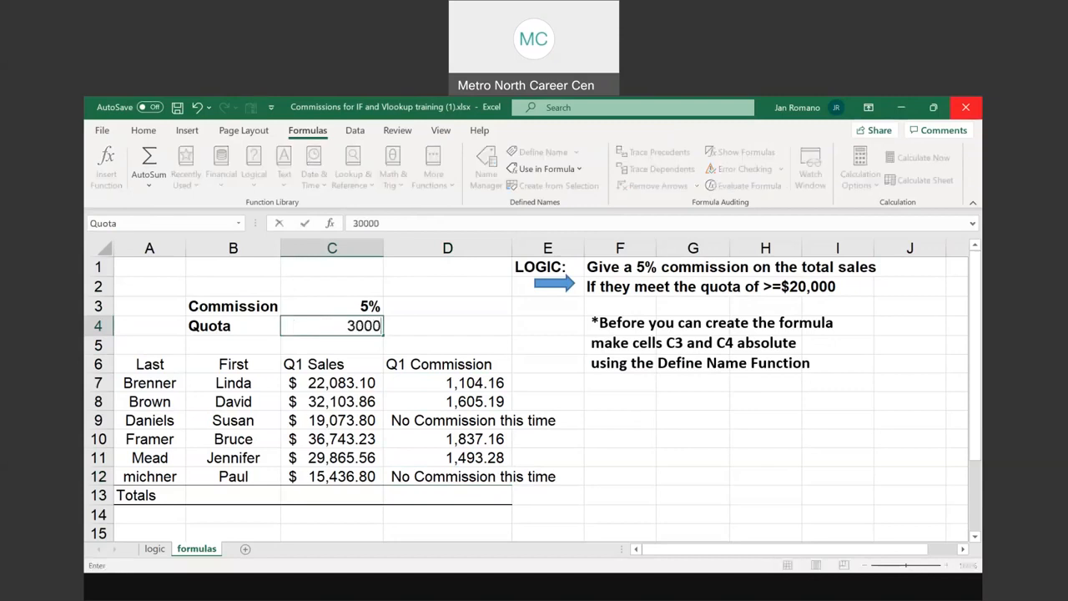
{"action": "key", "text": "Return"}
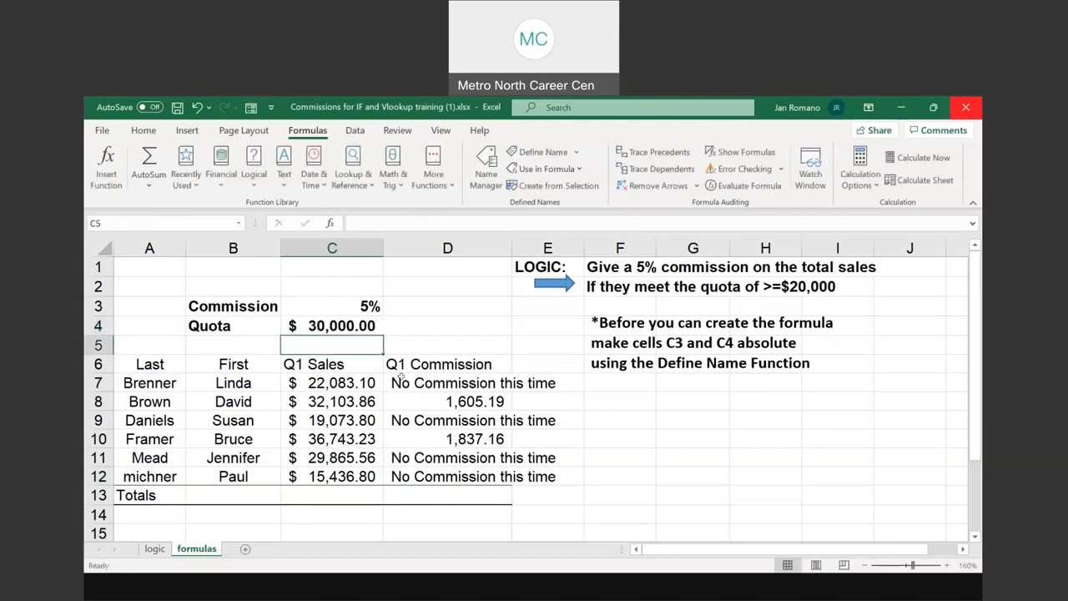
Examine the recalculated Q1 Commission cells from D8 to D10
{"action": "left_click", "coordinate": [473, 401]}
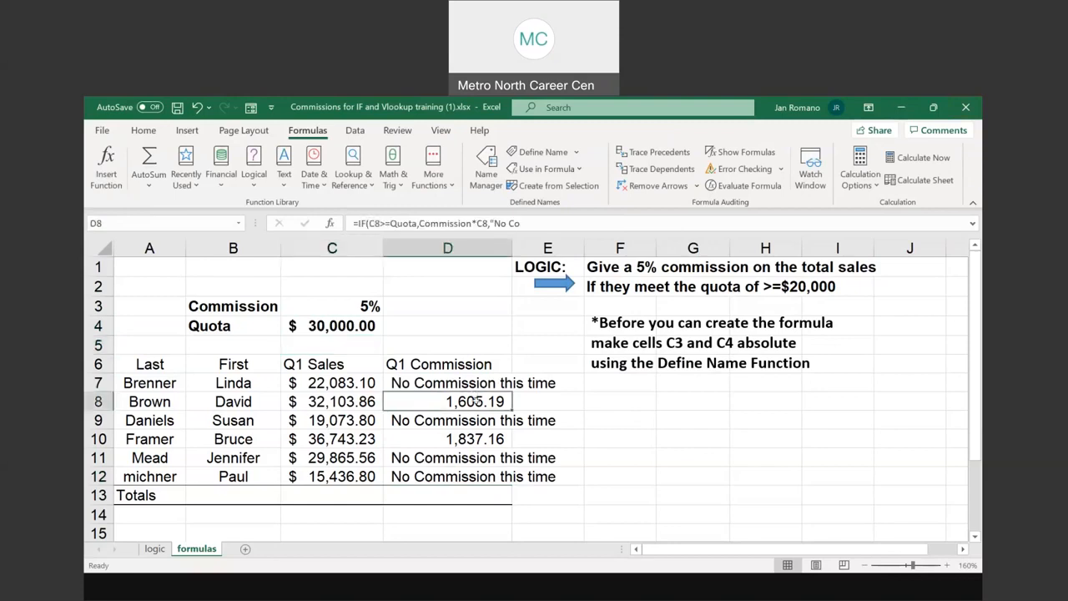
{"action": "key", "text": "Down"}
{"action": "key", "text": "Down"}
{"action": "key", "text": "Up"}
{"action": "key", "text": "Up"}
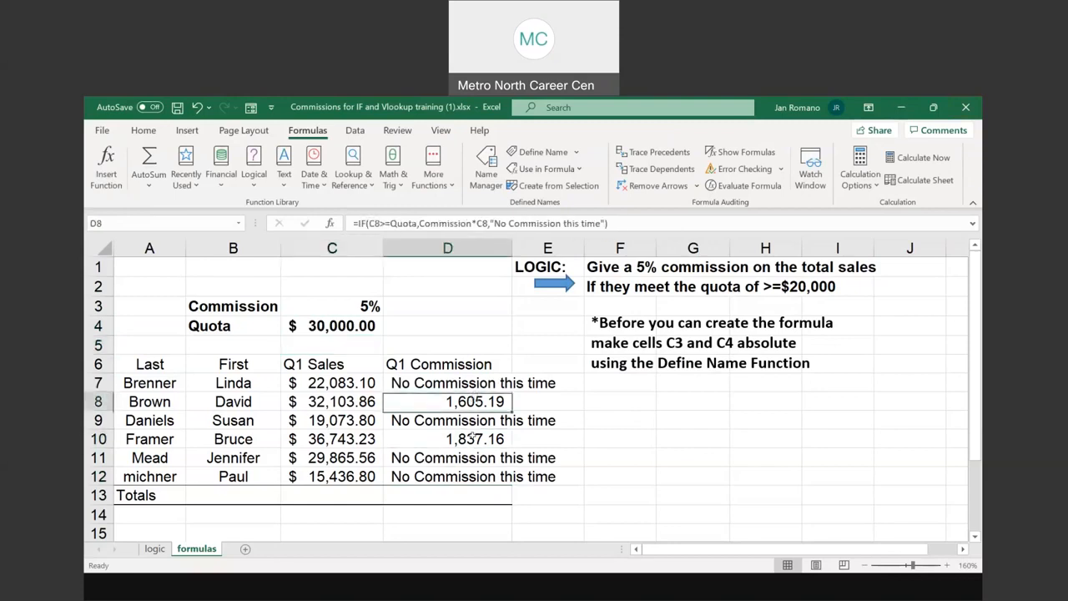
{"action": "left_click", "coordinate": [473, 434]}
Set the Quota in C4 to 15000
{"action": "left_click", "coordinate": [343, 326]}
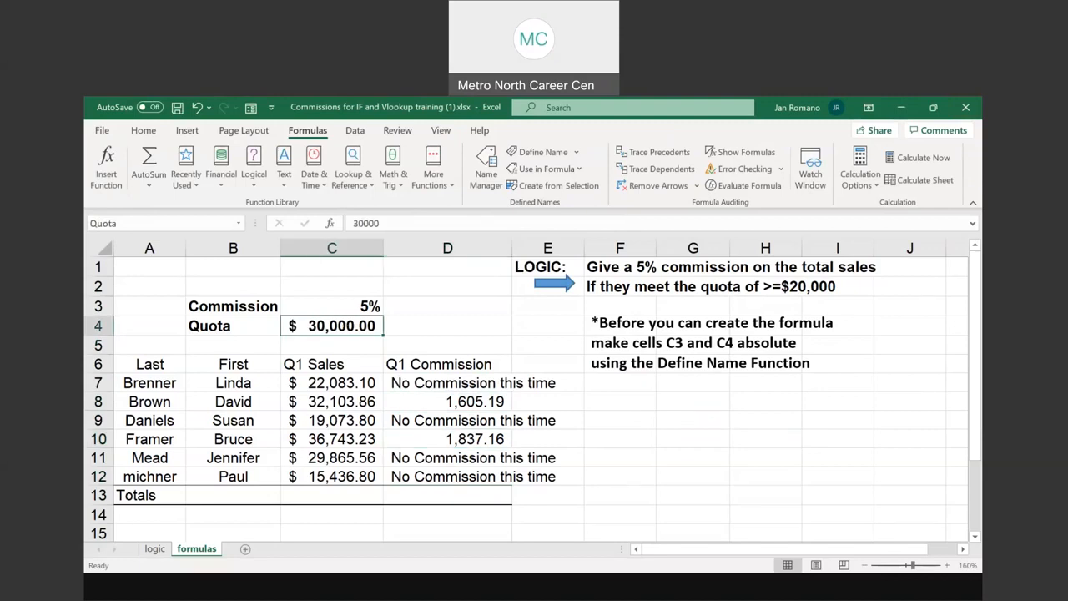
{"action": "type", "text": "15000"}
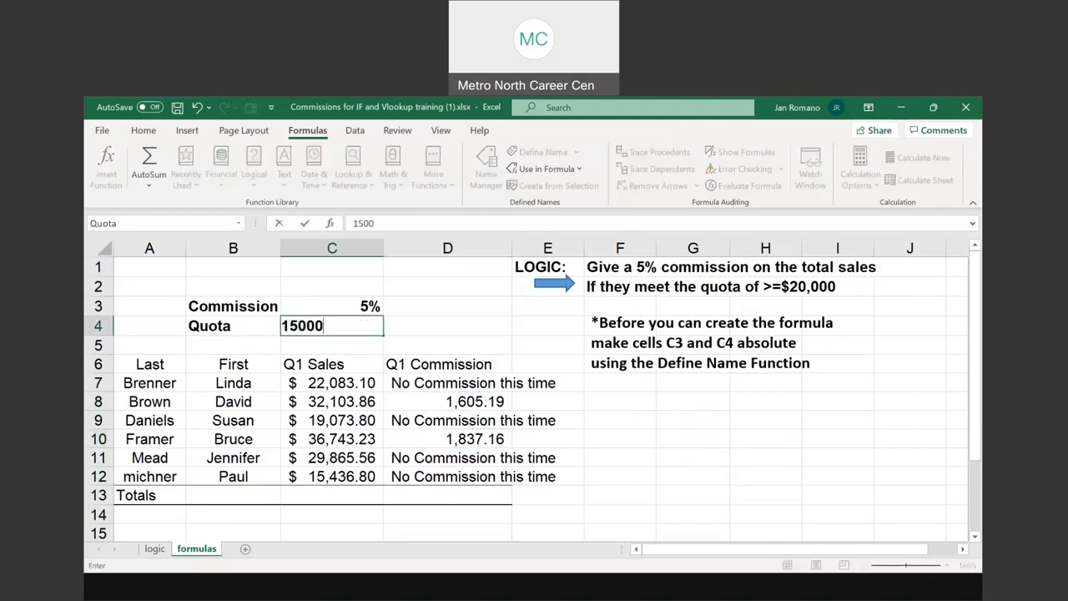
{"action": "key", "text": "Return"}
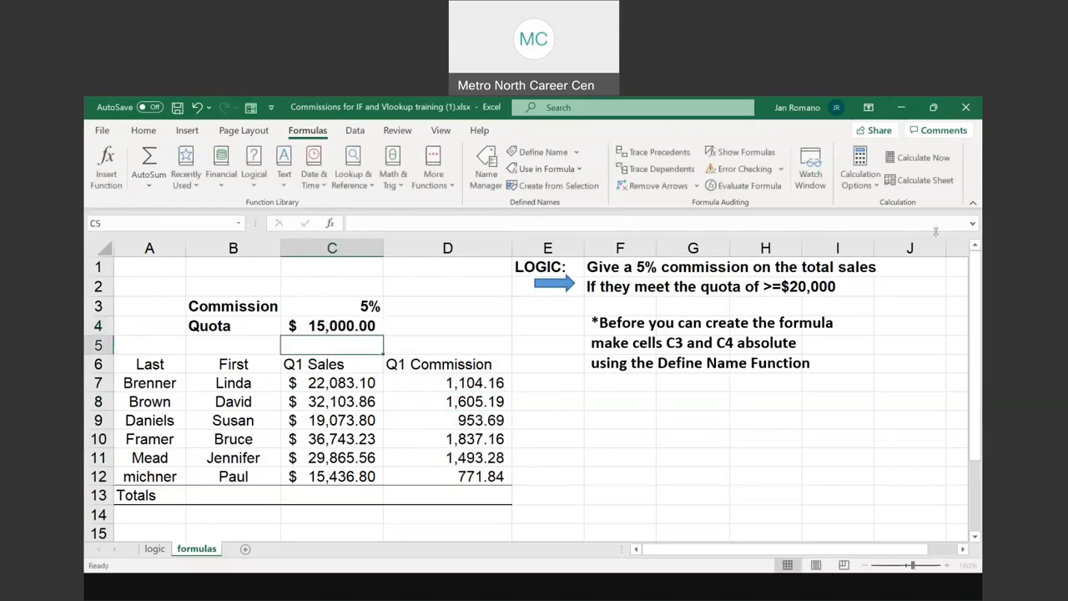
Set the Quota in C4 to 20,000
{"action": "left_click", "coordinate": [334, 318]}
{"action": "type", "text": "20"}
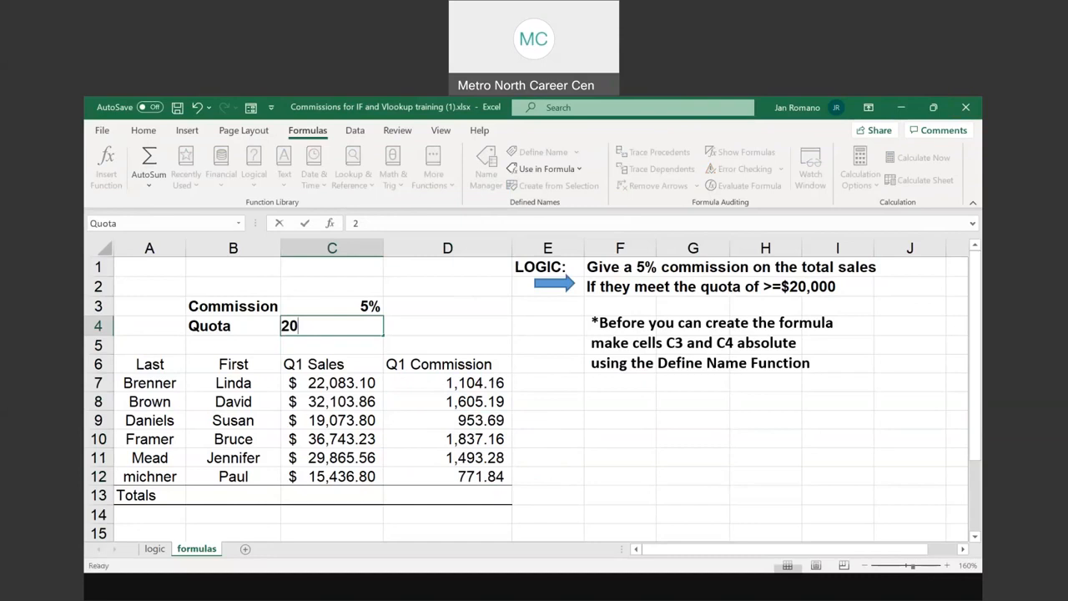
{"action": "type", "text": ",00000"}
{"action": "key", "text": "Return"}
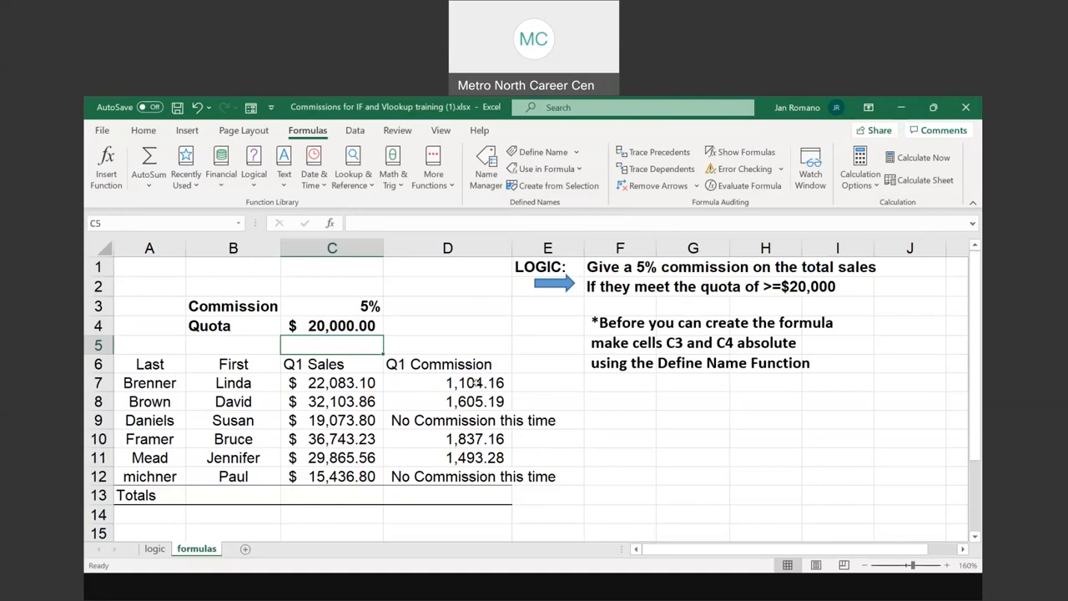
Review the IF formula of D7 in its function arguments and directly in the cell
{"action": "left_click", "coordinate": [471, 376]}
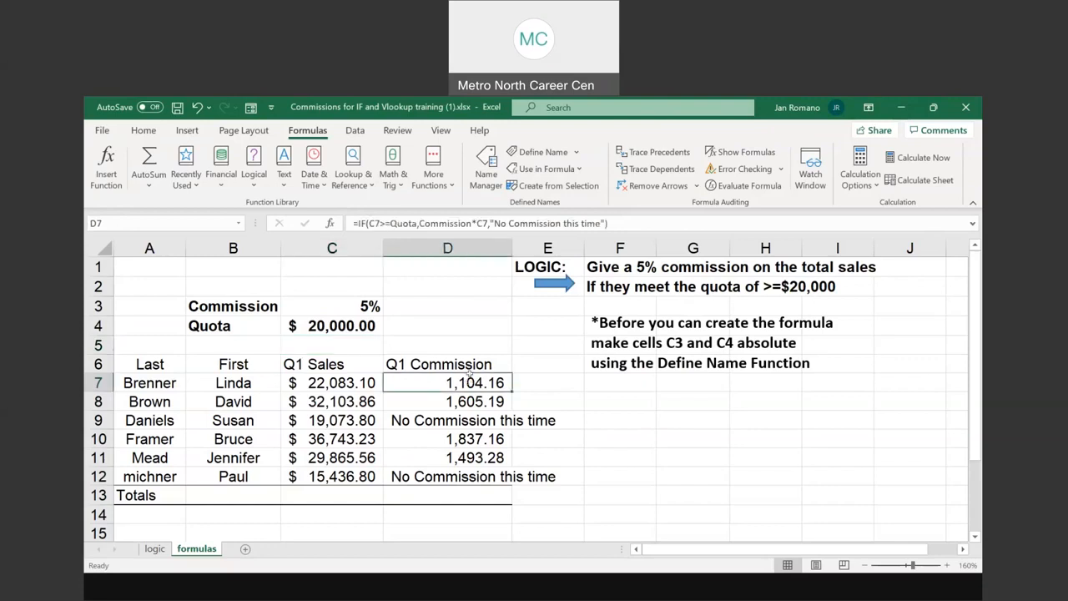
{"action": "left_click", "coordinate": [111, 173]}
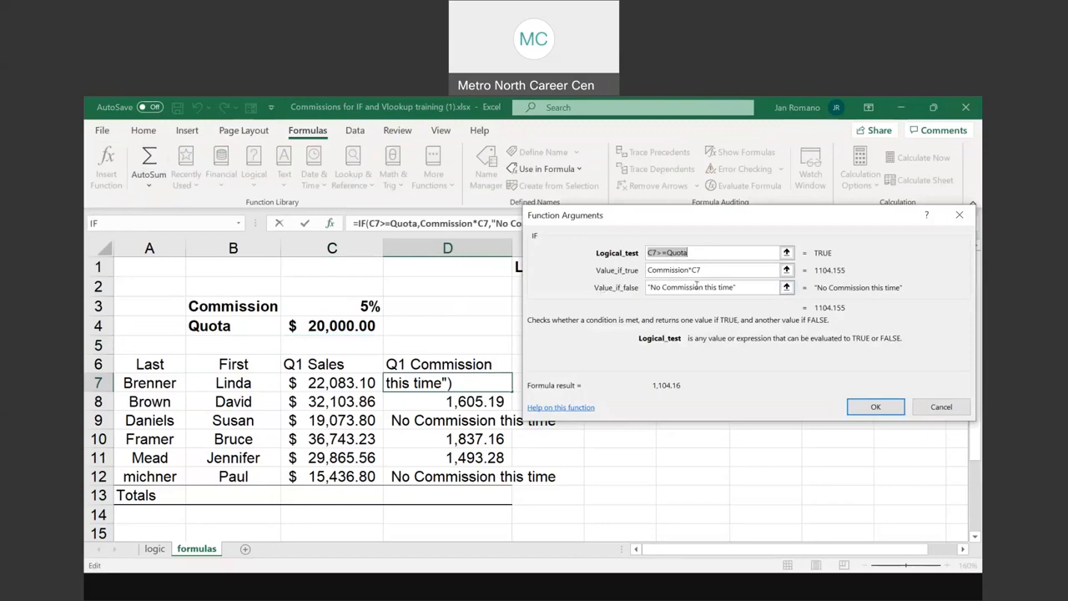
{"action": "left_click", "coordinate": [877, 407]}
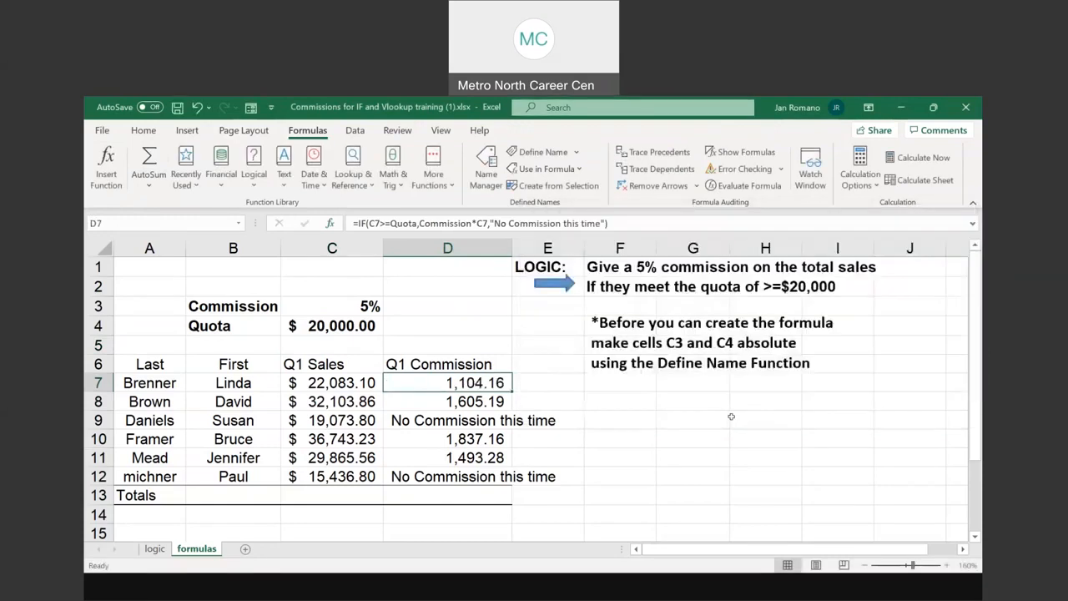
{"action": "key", "text": "ctrl"}
{"action": "key", "text": "ctrl"}
{"action": "key", "text": "ctrl"}
{"action": "key", "text": "ctrl"}
{"action": "key", "text": "ctrl"}
{"action": "key", "text": "ctrl"}
{"action": "double_click", "coordinate": [472, 382]}
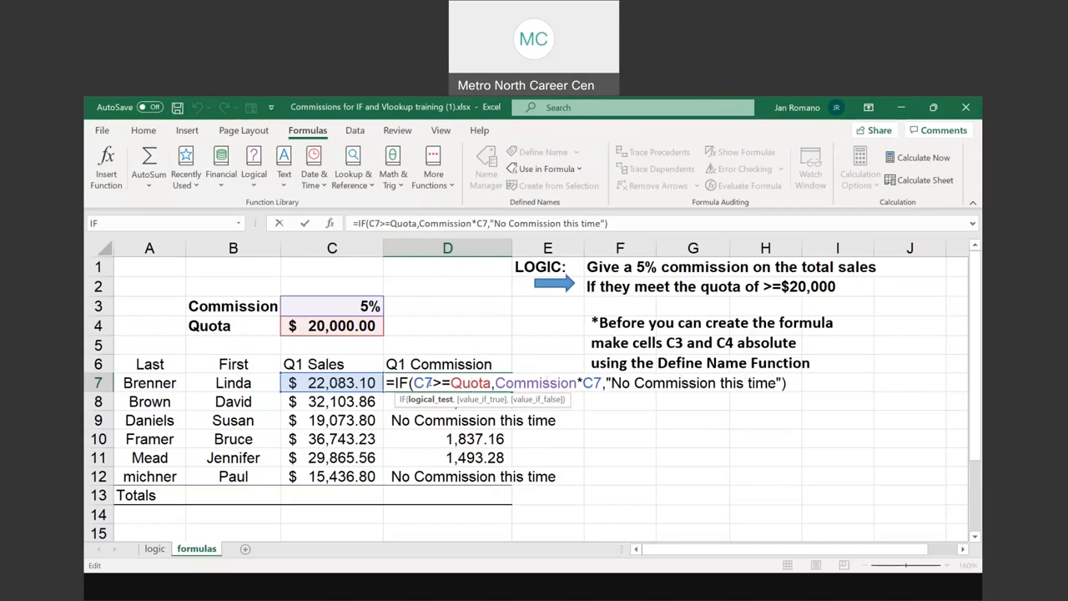
{"action": "key", "text": "ctrl+Return"}
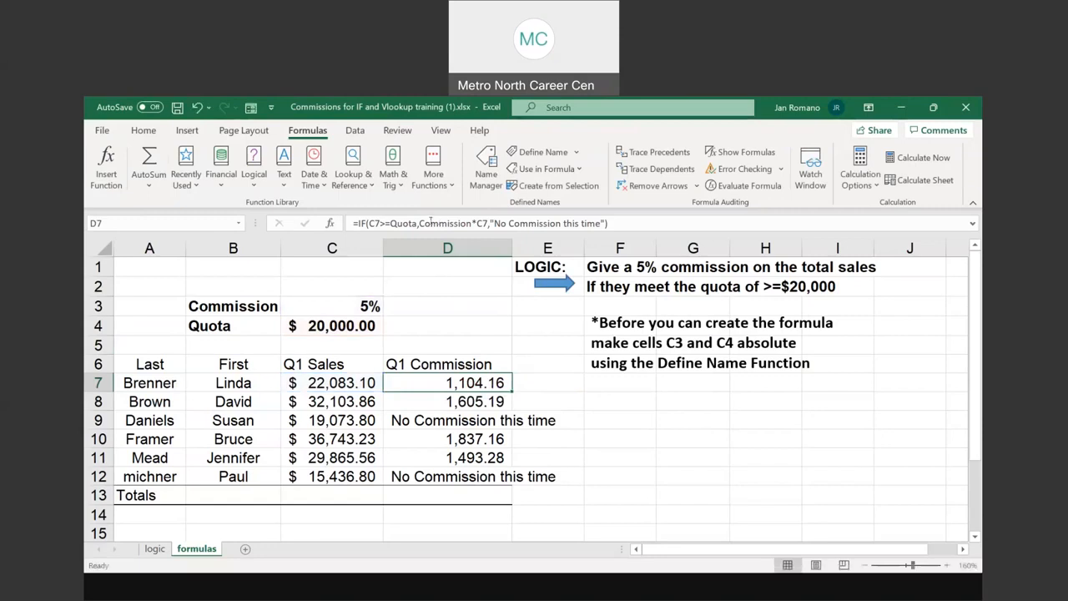
Copy the full text of the IF formula in D7
{"action": "left_click_drag", "start_coordinate": [350, 223], "coordinate": [612, 223]}
{"action": "right_click", "coordinate": [527, 220]}
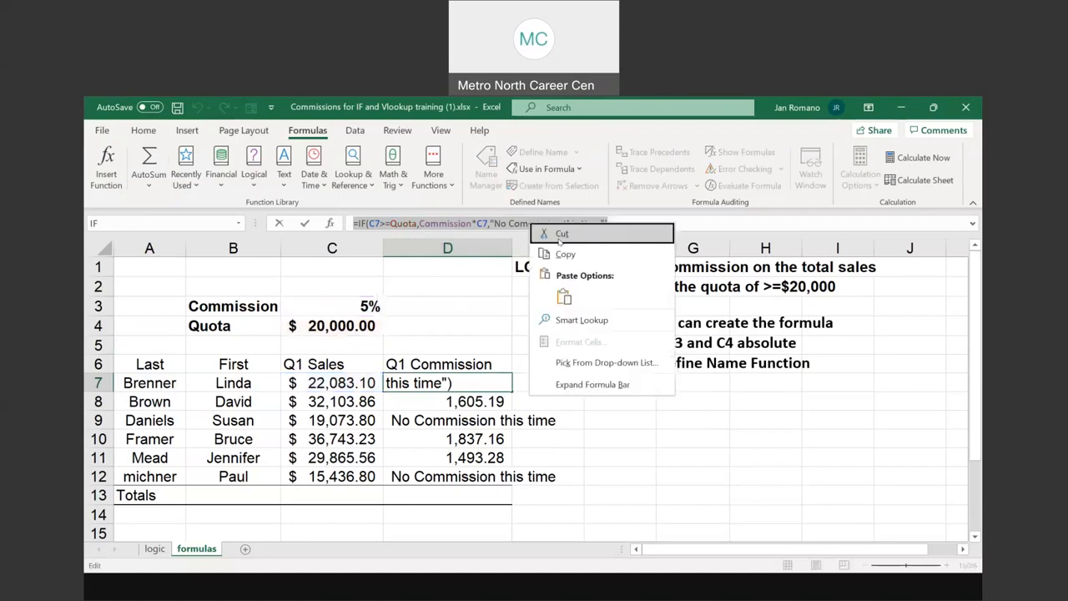
{"action": "left_click", "coordinate": [552, 241]}
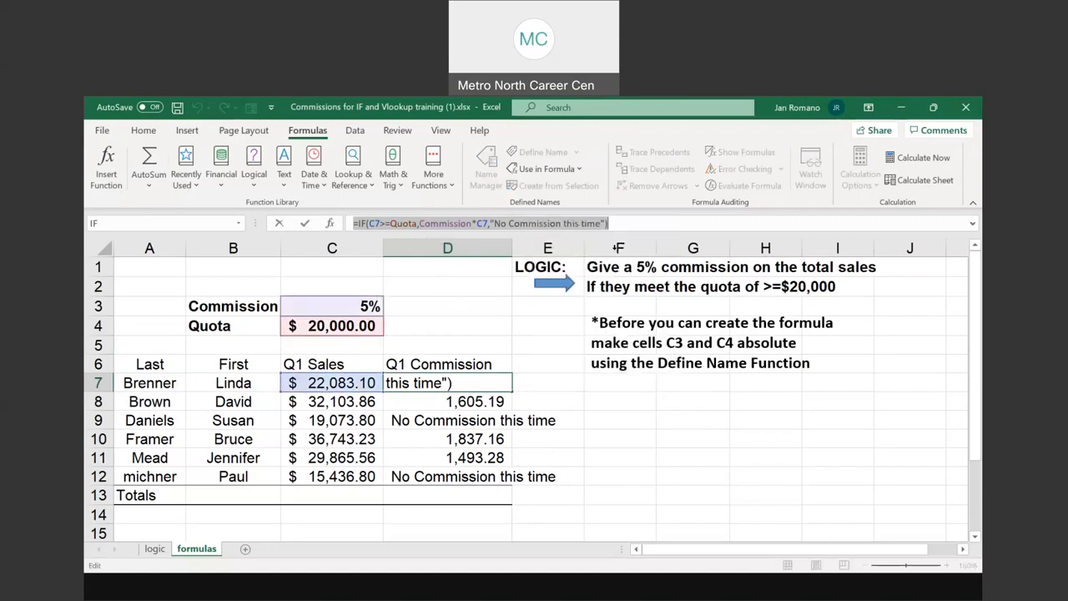
{"action": "left_click", "coordinate": [691, 474]}
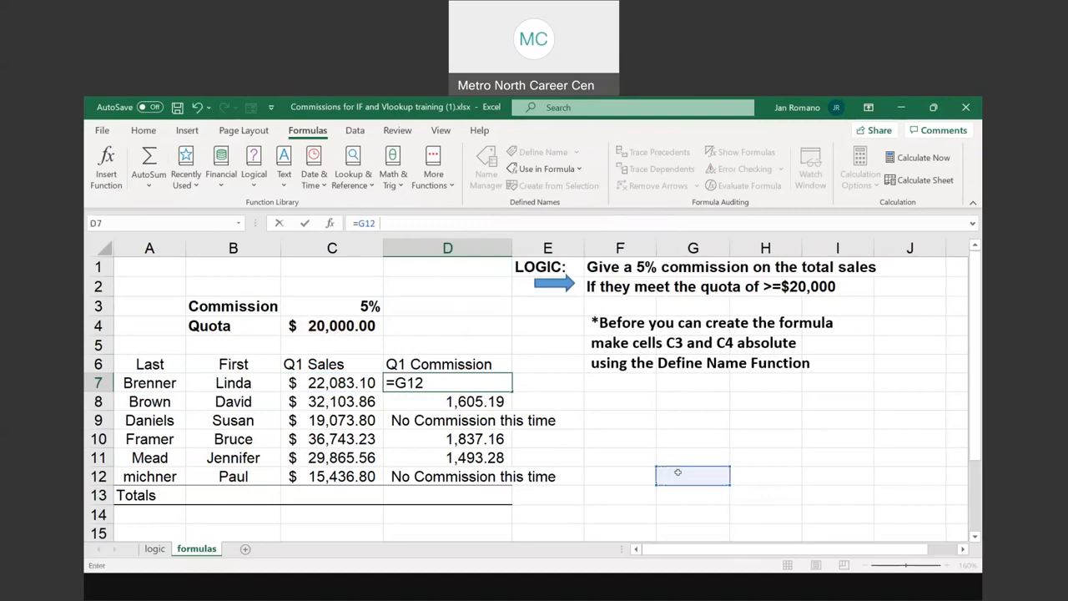
{"action": "left_click", "coordinate": [678, 472]}
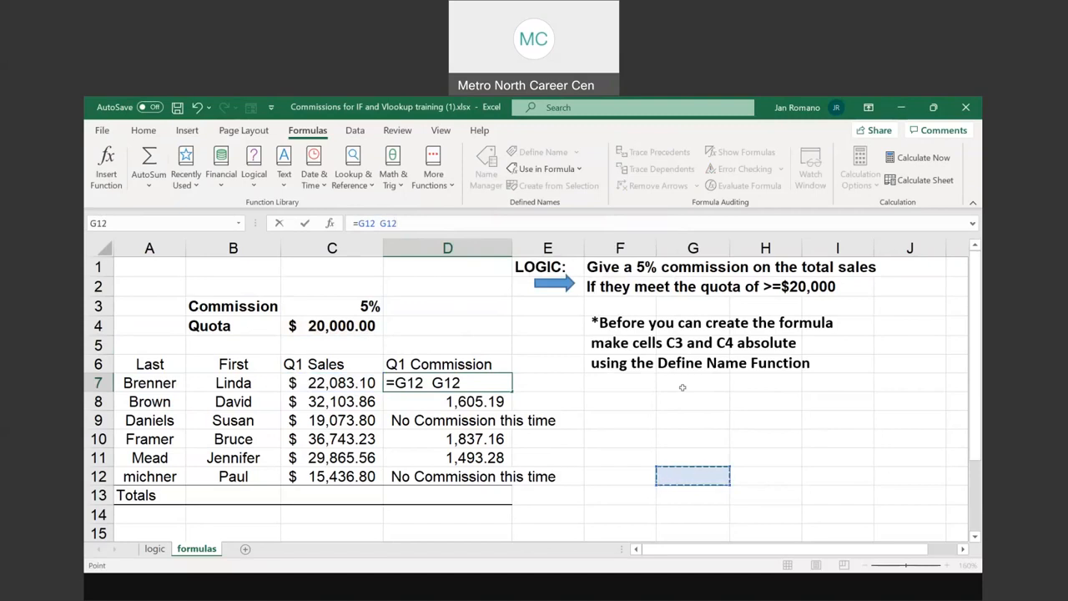
{"action": "left_click", "coordinate": [689, 458]}
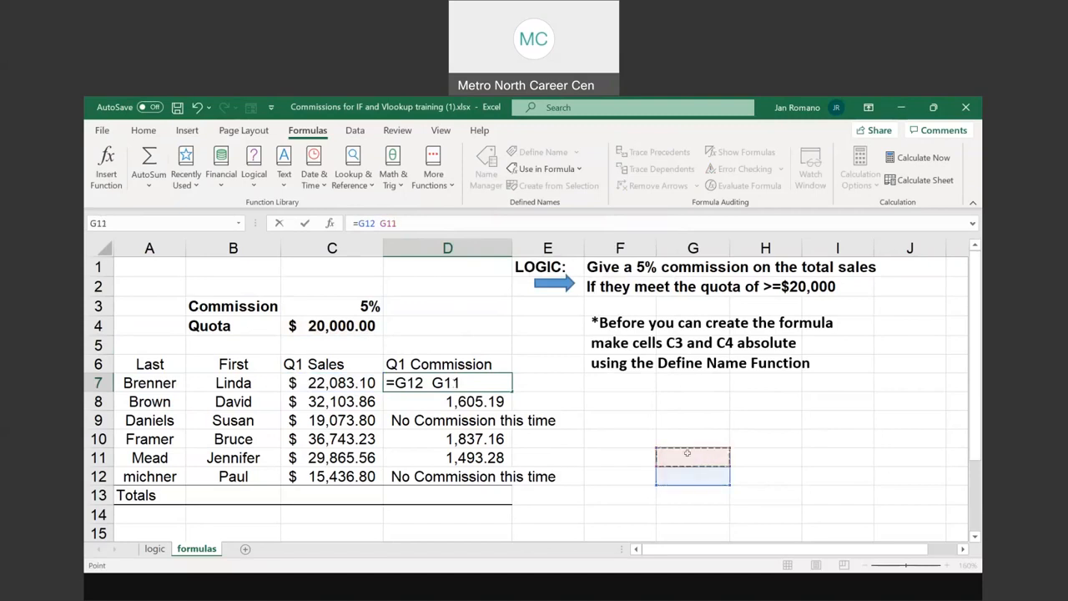
{"action": "key", "text": "Escape"}
Paste the copied IF formula into G11 and insert a space before its equals sign to keep it as text
{"action": "right_click", "coordinate": [687, 454]}
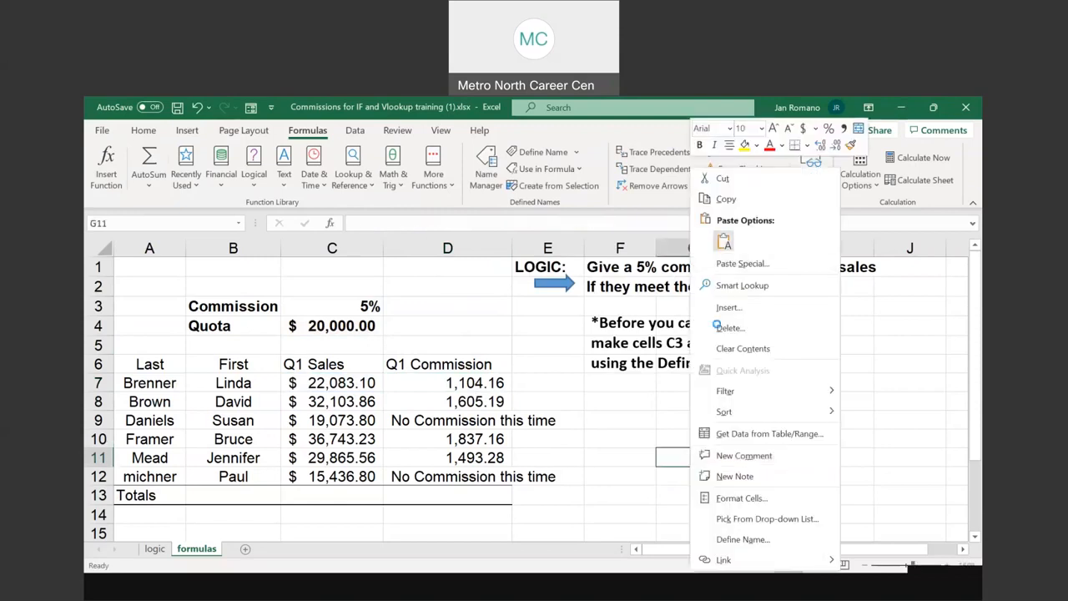
{"action": "left_click", "coordinate": [723, 242]}
{"action": "double_click", "coordinate": [663, 457]}
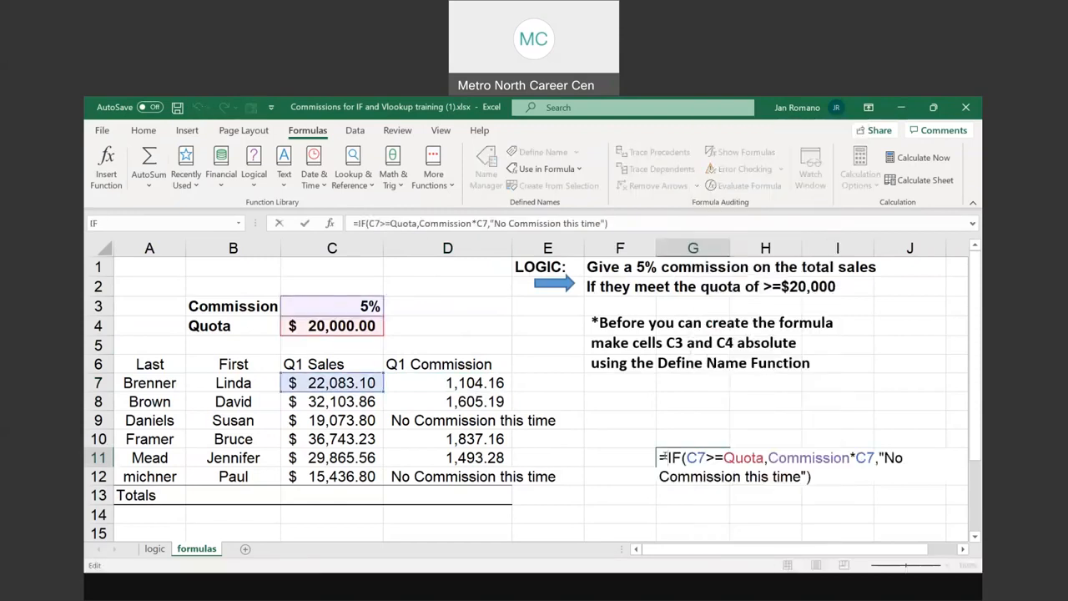
{"action": "left_click", "coordinate": [658, 457]}
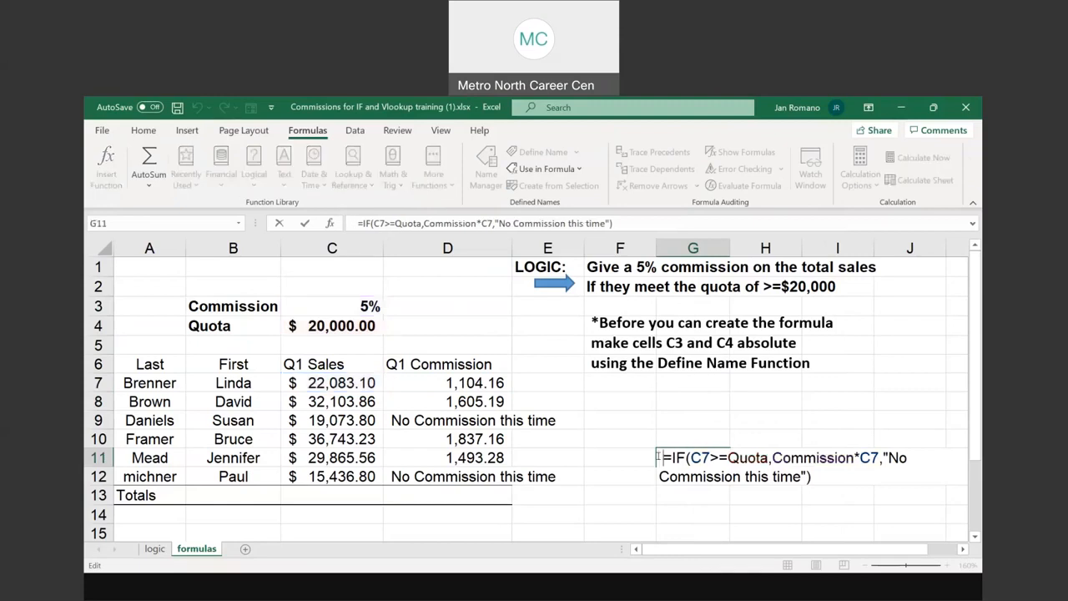
{"action": "key", "text": "Return"}
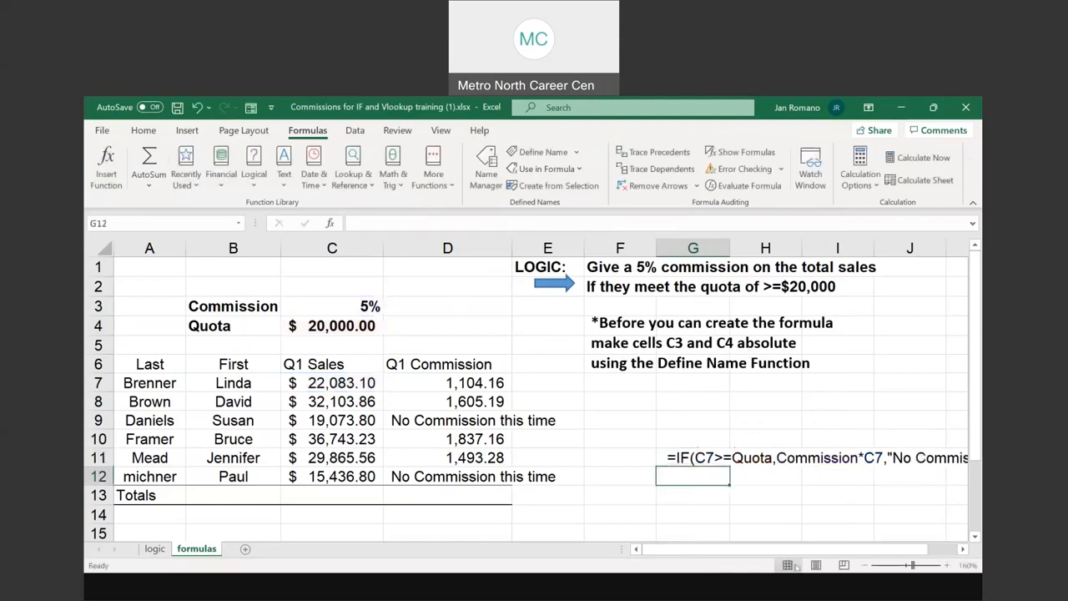
{"action": "left_click", "coordinate": [962, 549]}
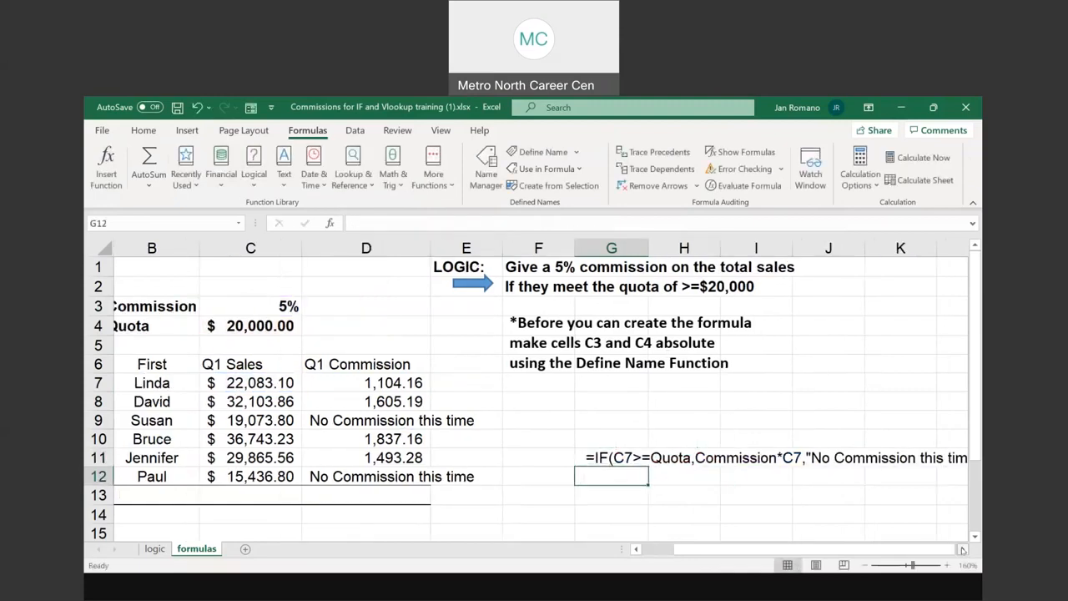
{"action": "double_click", "coordinate": [962, 549]}
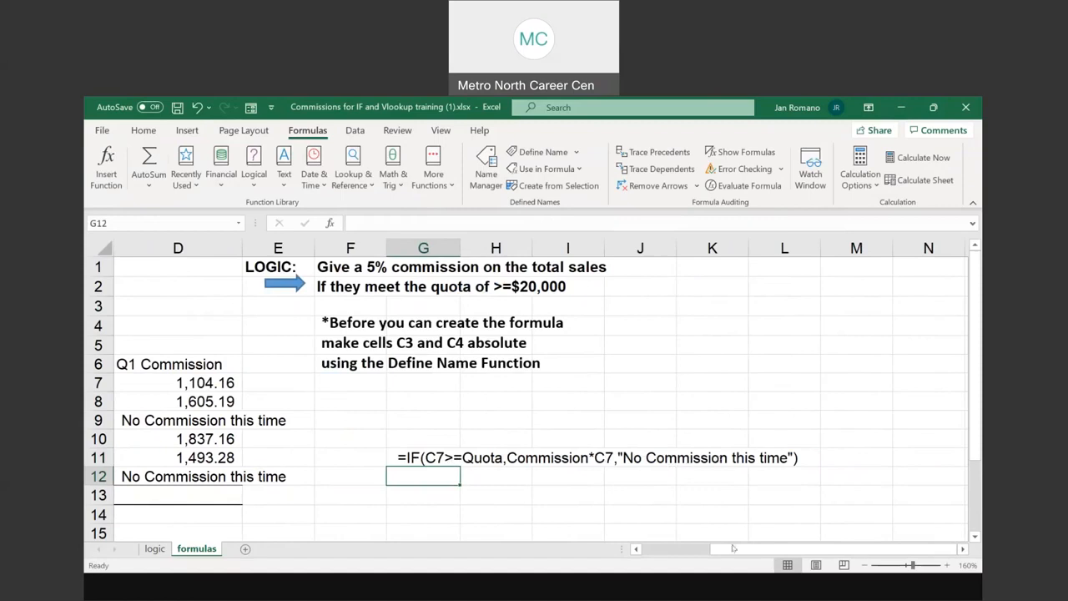
Review the IF formula of D7 again in its function arguments and directly in the cell, without changing it
{"action": "left_click_drag", "start_coordinate": [734, 548], "coordinate": [658, 548]}
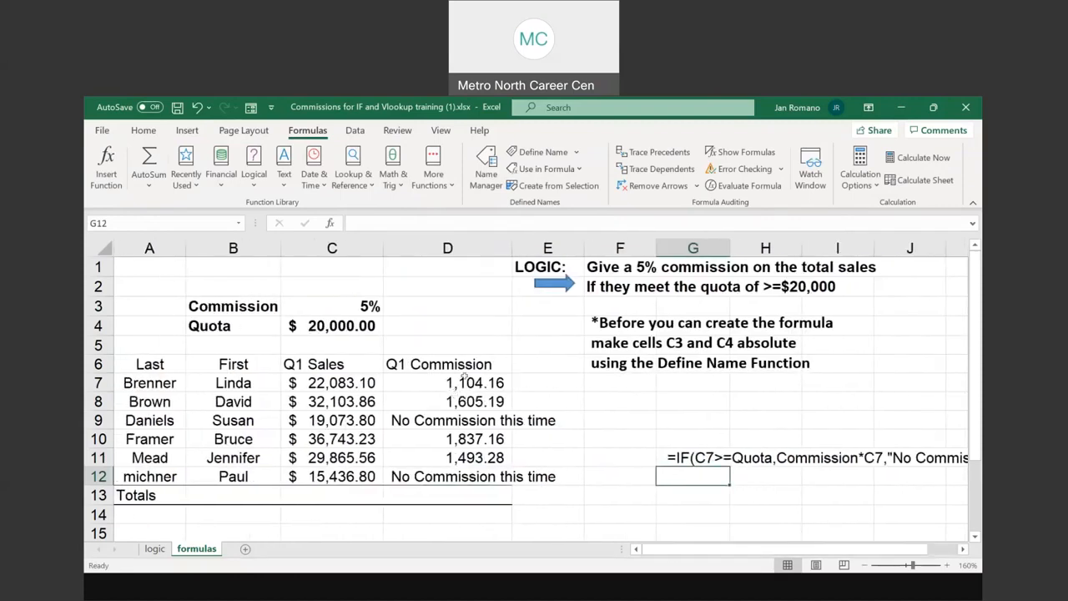
{"action": "left_click", "coordinate": [463, 381]}
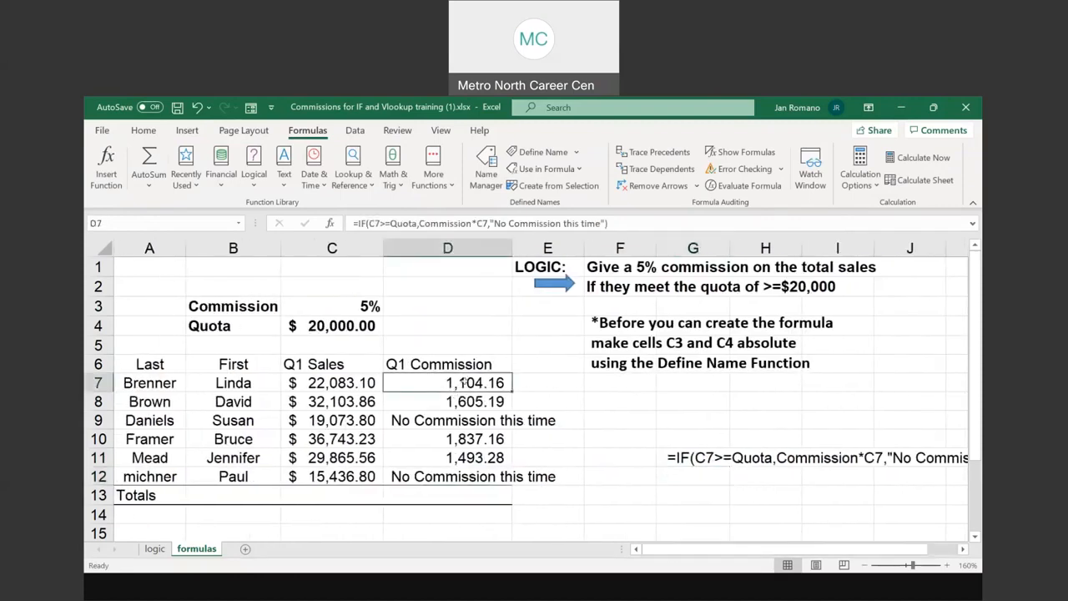
{"action": "left_click", "coordinate": [106, 166]}
{"action": "left_click", "coordinate": [106, 166]}
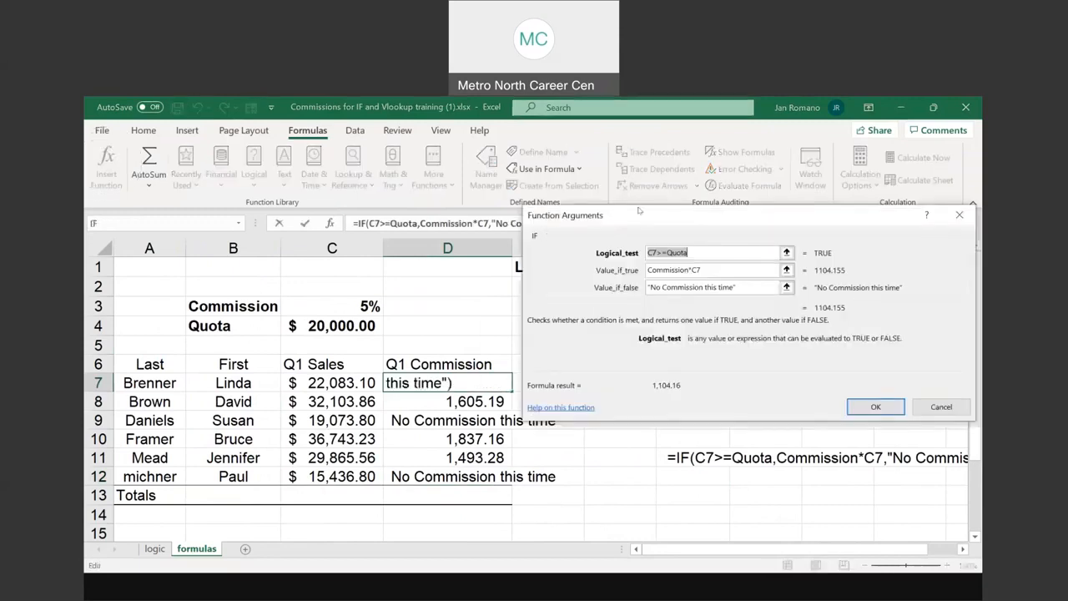
{"action": "left_click", "coordinate": [961, 218]}
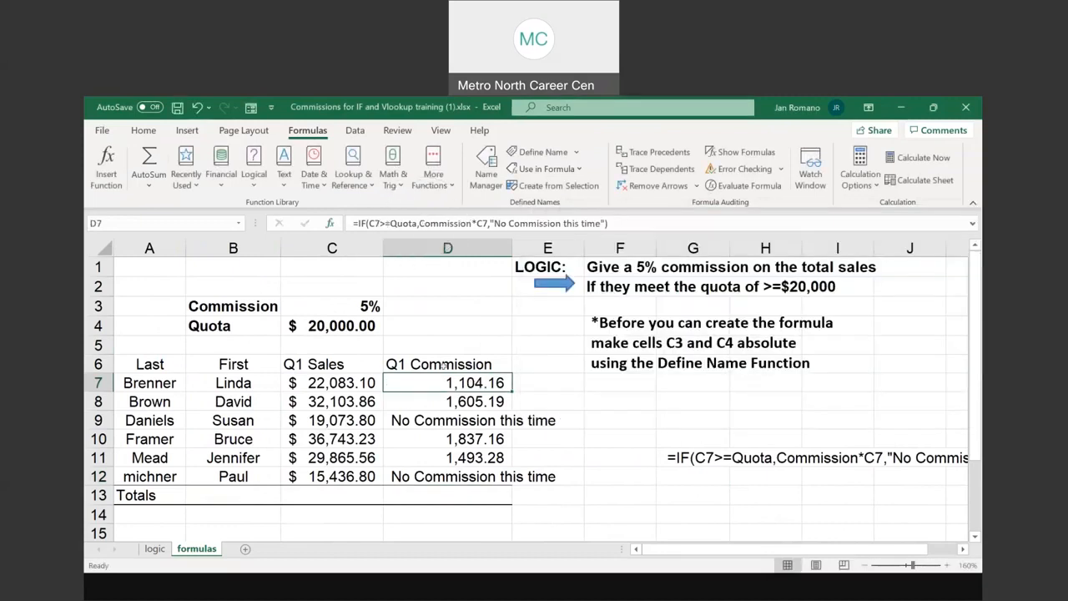
{"action": "double_click", "coordinate": [448, 382]}
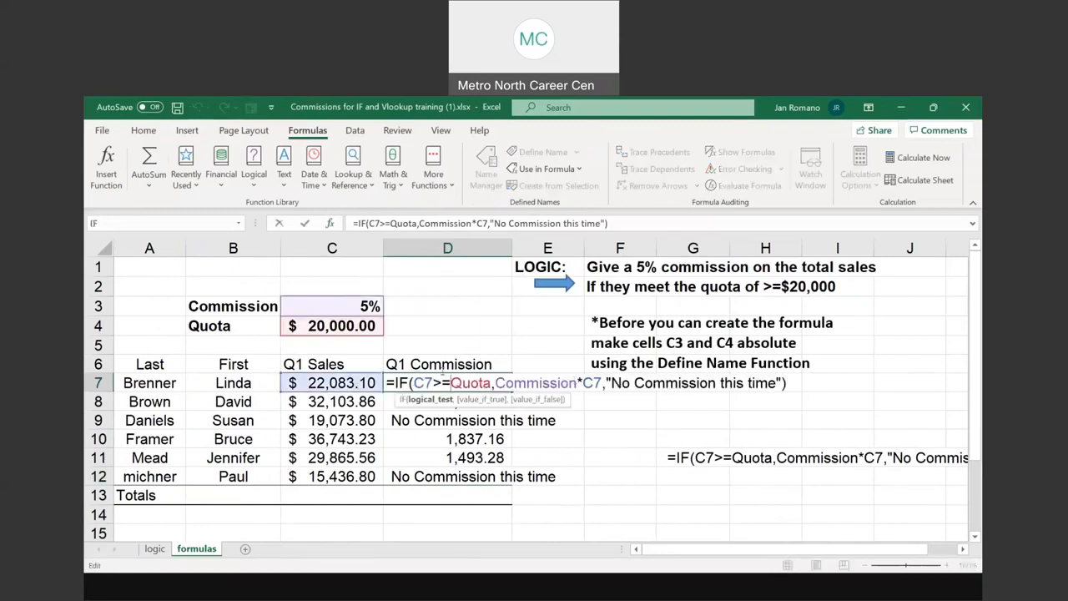
{"action": "key", "text": "Escape"}
Read the full text of the IF formula displayed in G11
{"action": "left_click", "coordinate": [677, 441]}
{"action": "left_click", "coordinate": [677, 458]}
{"action": "left_click_drag", "start_coordinate": [709, 551], "coordinate": [789, 552]}
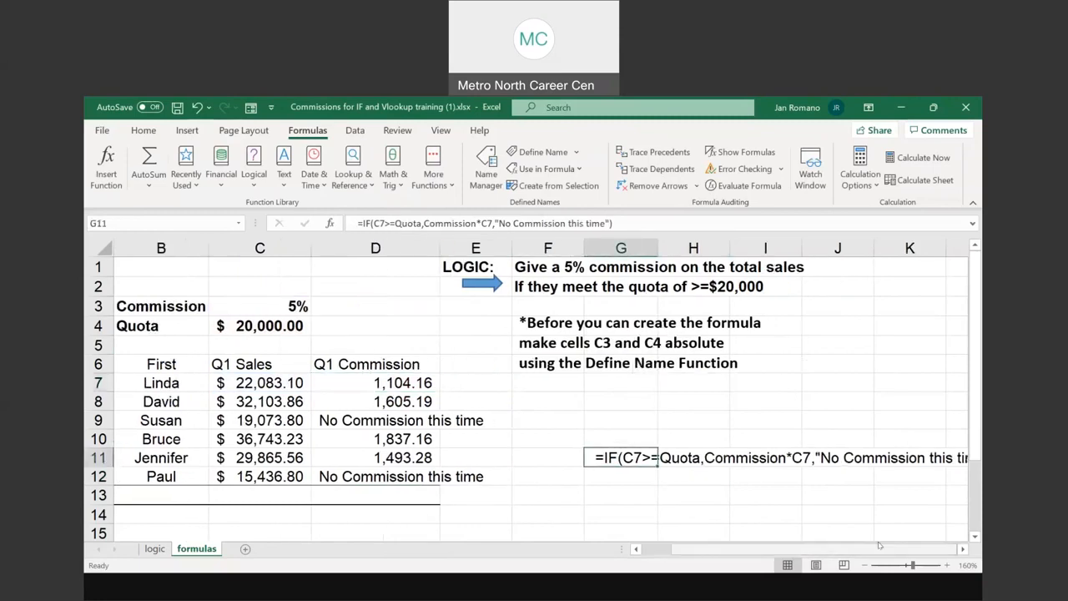
{"action": "left_click", "coordinate": [963, 549]}
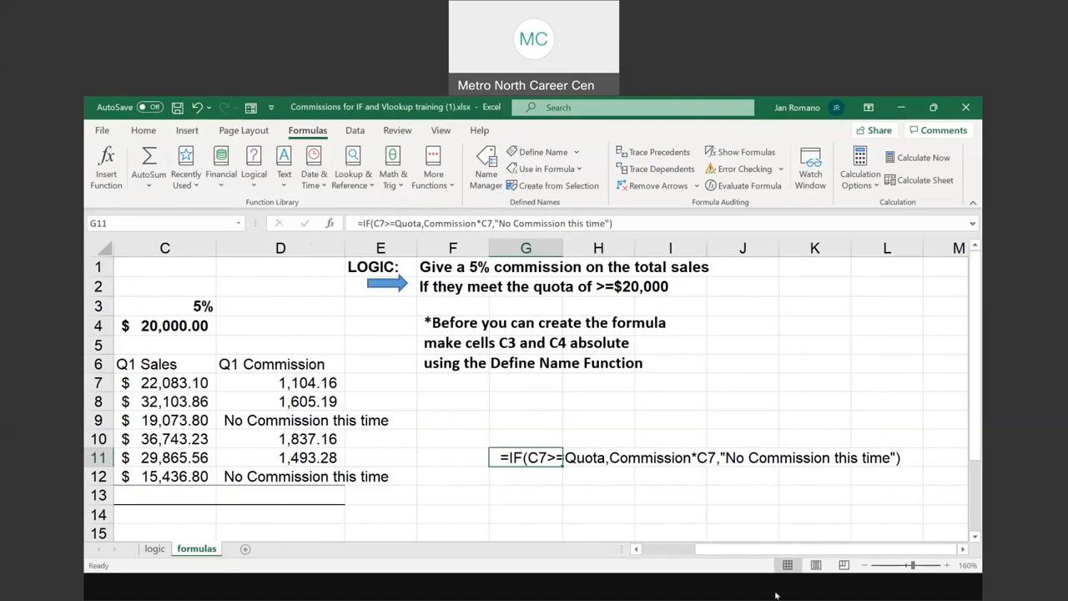
{"action": "left_click_drag", "start_coordinate": [813, 550], "coordinate": [713, 552]}
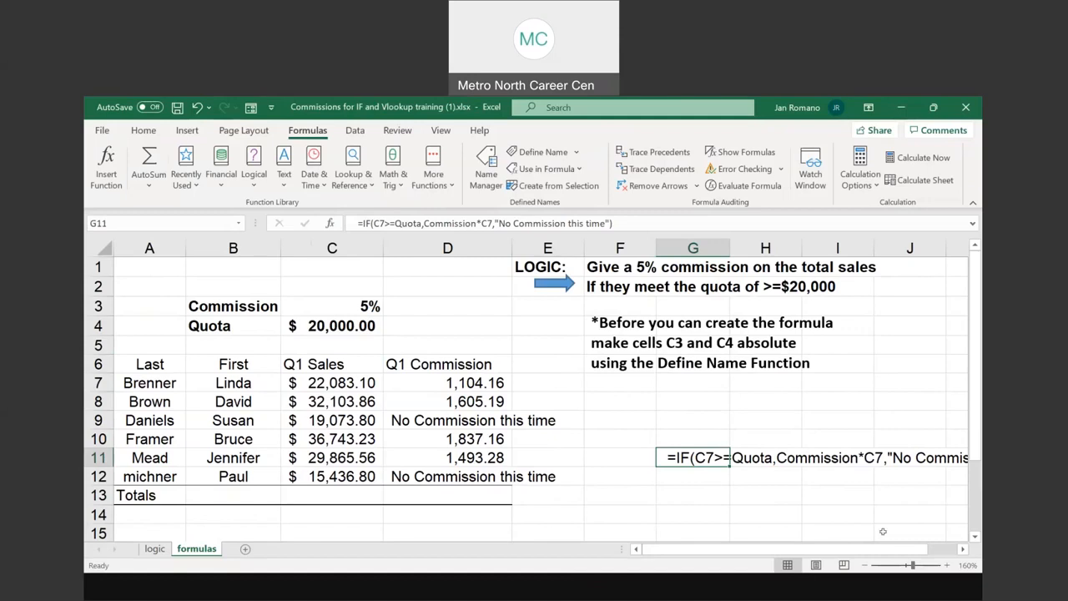
Add a new blank worksheet after the formulas sheet and zoom it to 170%
{"action": "scroll", "coordinate": [500, 446], "scroll_direction": "down", "scroll_amount": 1}
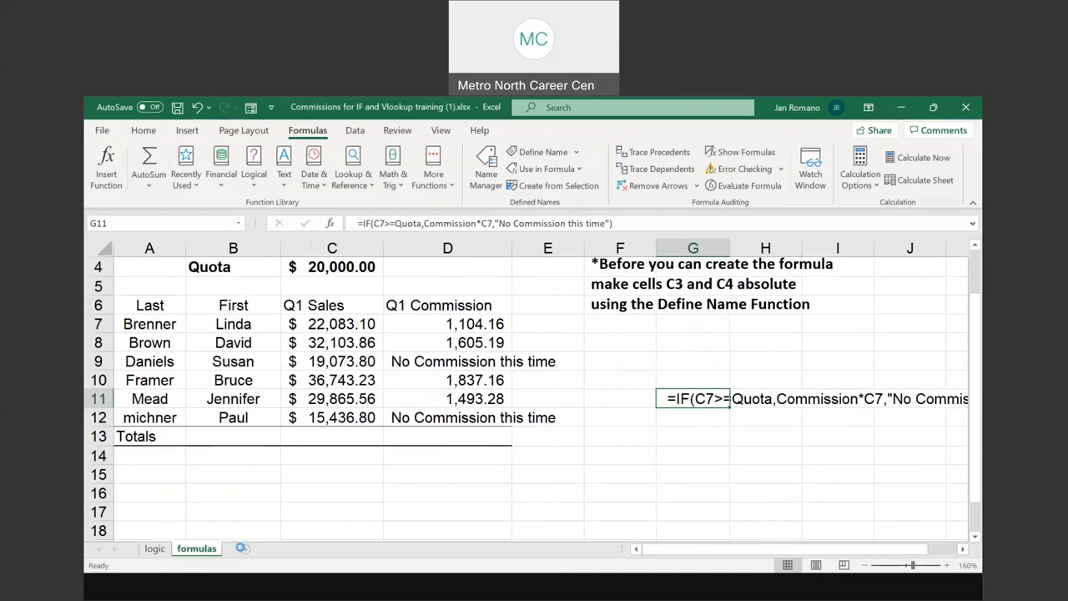
{"action": "left_click", "coordinate": [241, 548]}
{"action": "left_click", "coordinate": [946, 566]}
{"action": "left_click", "coordinate": [946, 567]}
{"action": "left_click", "coordinate": [946, 566]}
{"action": "left_click", "coordinate": [946, 566]}
{"action": "left_click", "coordinate": [946, 567]}
{"action": "left_click", "coordinate": [943, 566]}
{"action": "left_click", "coordinate": [944, 567]}
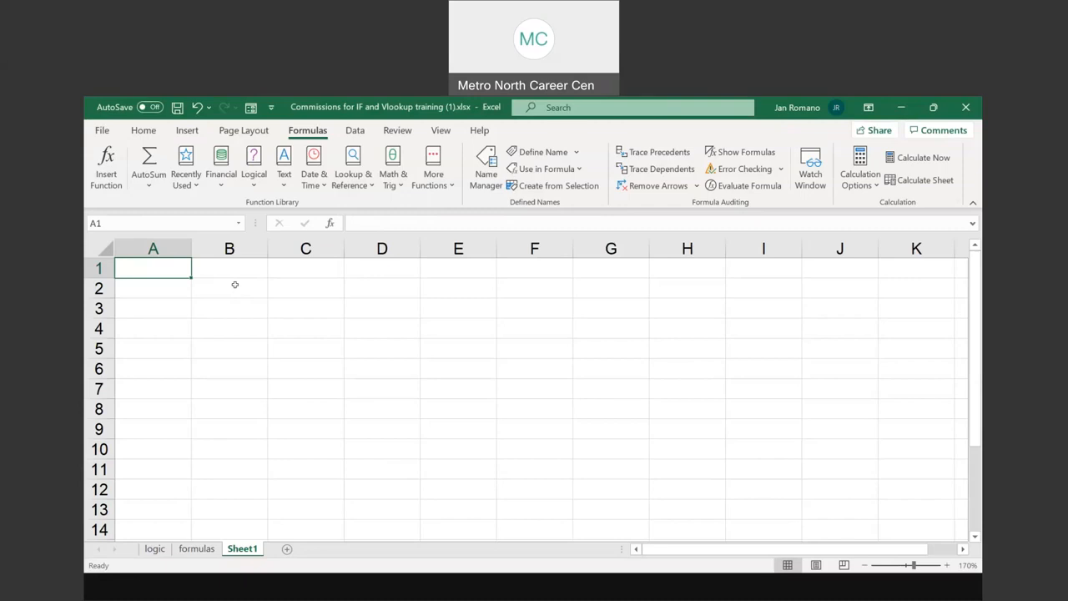
Enter the label Donations in C2 and the value 100 in D2
{"action": "left_click", "coordinate": [318, 286]}
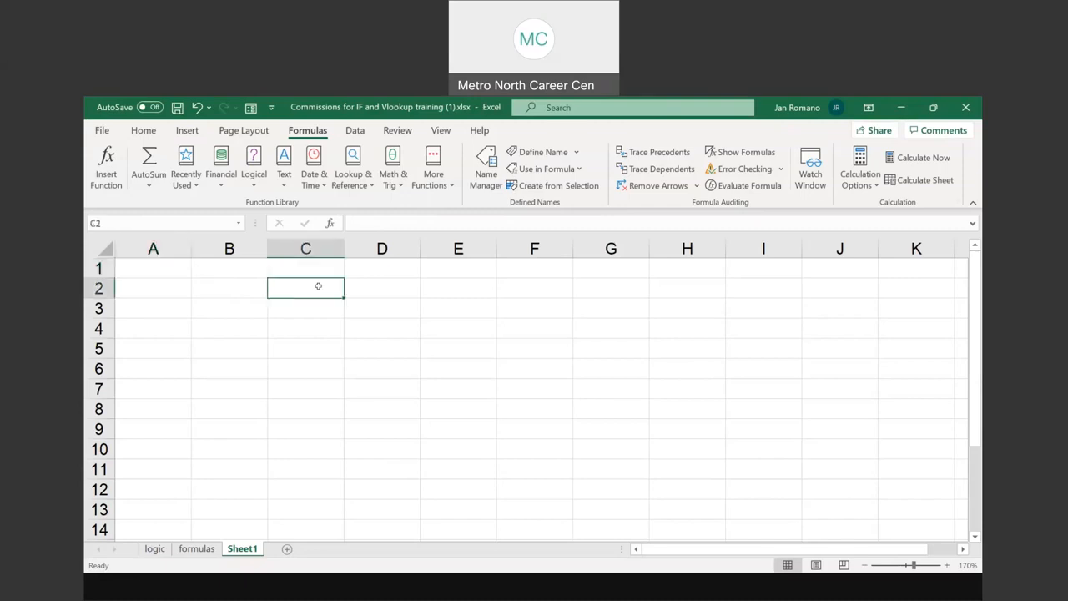
{"action": "type", "text": "Donations"}
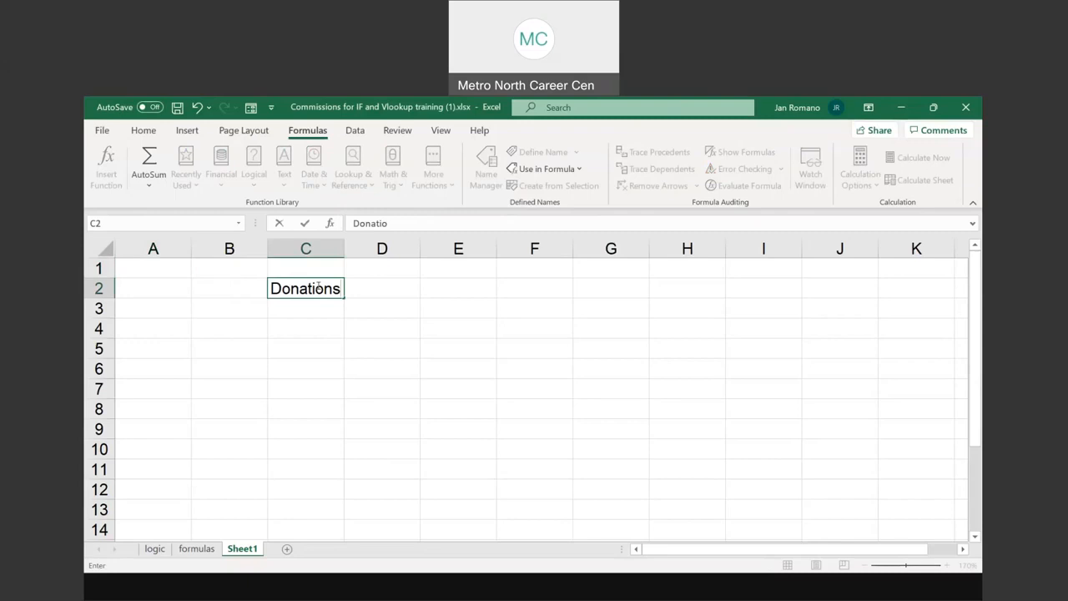
{"action": "key", "text": "Tab"}
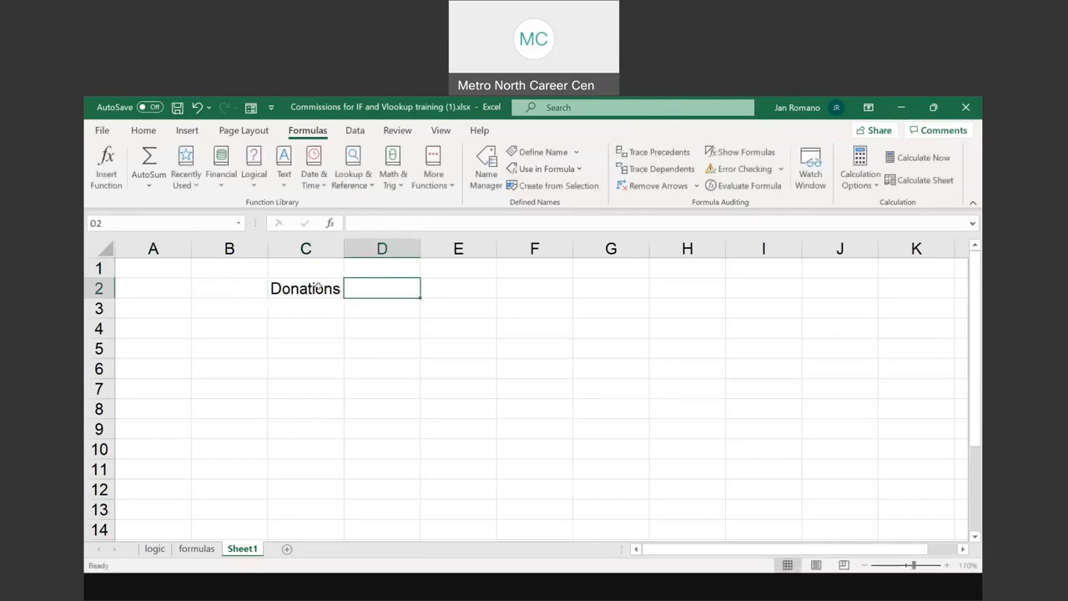
{"action": "type", "text": "100"}
{"action": "key", "text": "Return"}
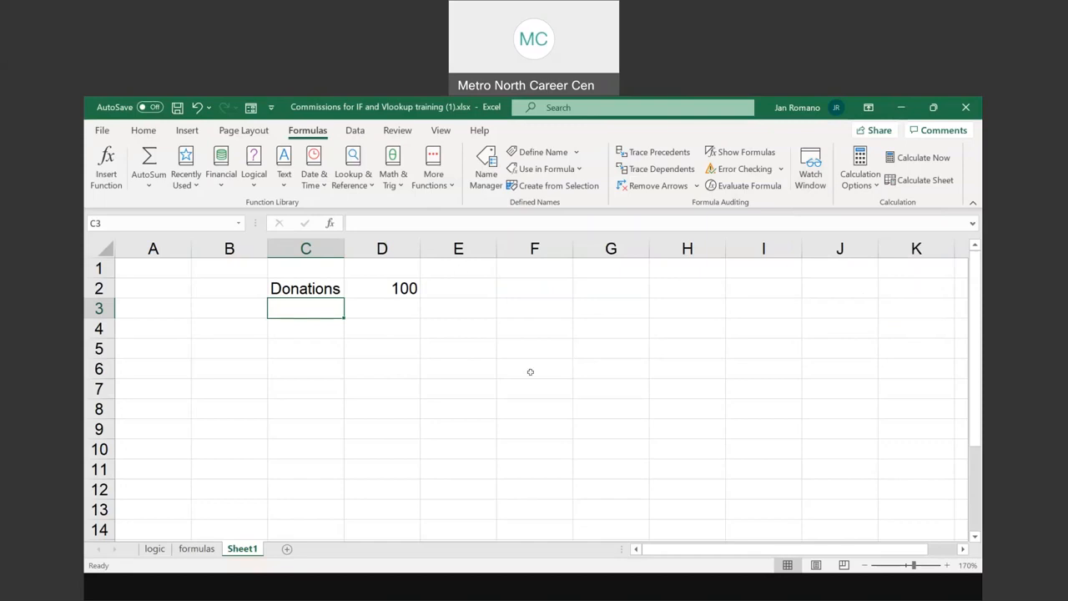
Enter the four donors' first names in B5 through B8
{"action": "left_click", "coordinate": [202, 347]}
{"action": "type", "text": "joe"}
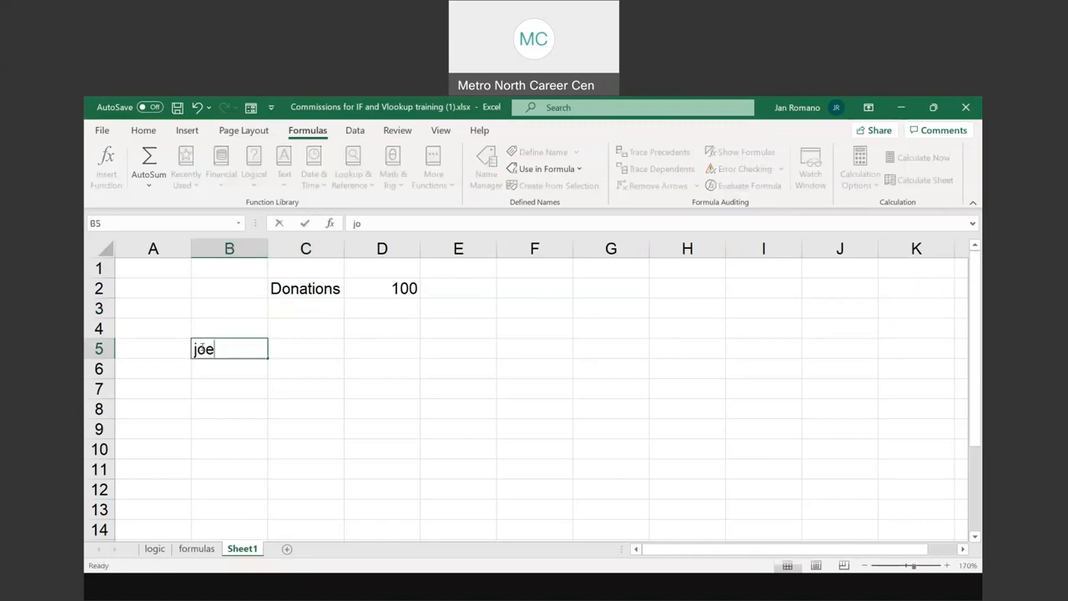
{"action": "key", "text": "Return"}
{"action": "type", "text": "mary"}
{"action": "key", "text": "Return"}
{"action": "type", "text": "sally"}
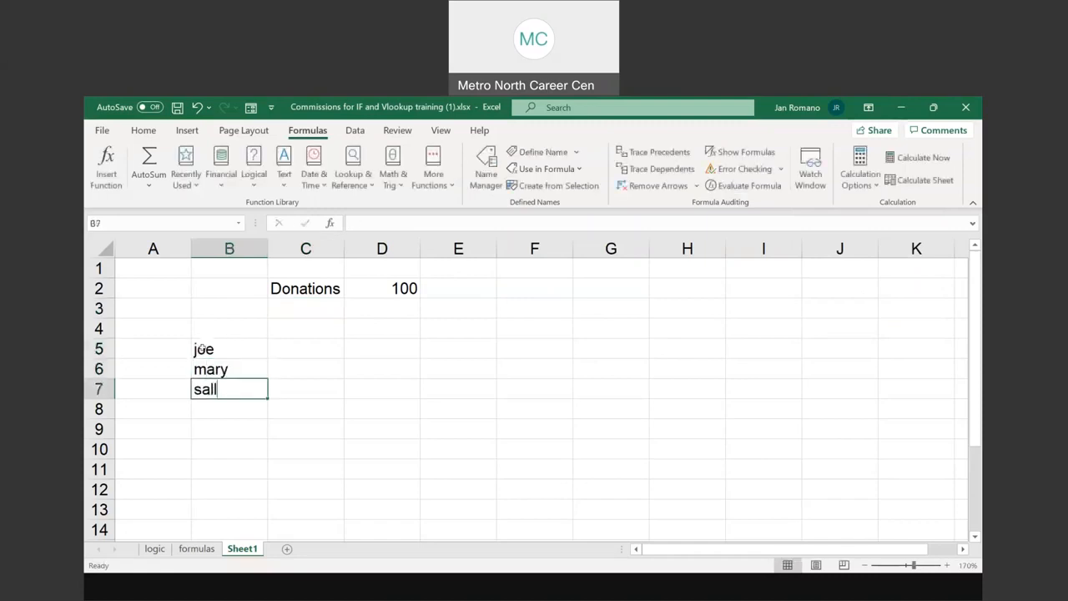
{"action": "key", "text": "Return"}
{"action": "type", "text": "ghar"}
{"action": "key", "text": "BackSpace"}
{"action": "key", "text": "BackSpace"}
{"action": "key", "text": "BackSpace"}
{"action": "key", "text": "BackSpace"}
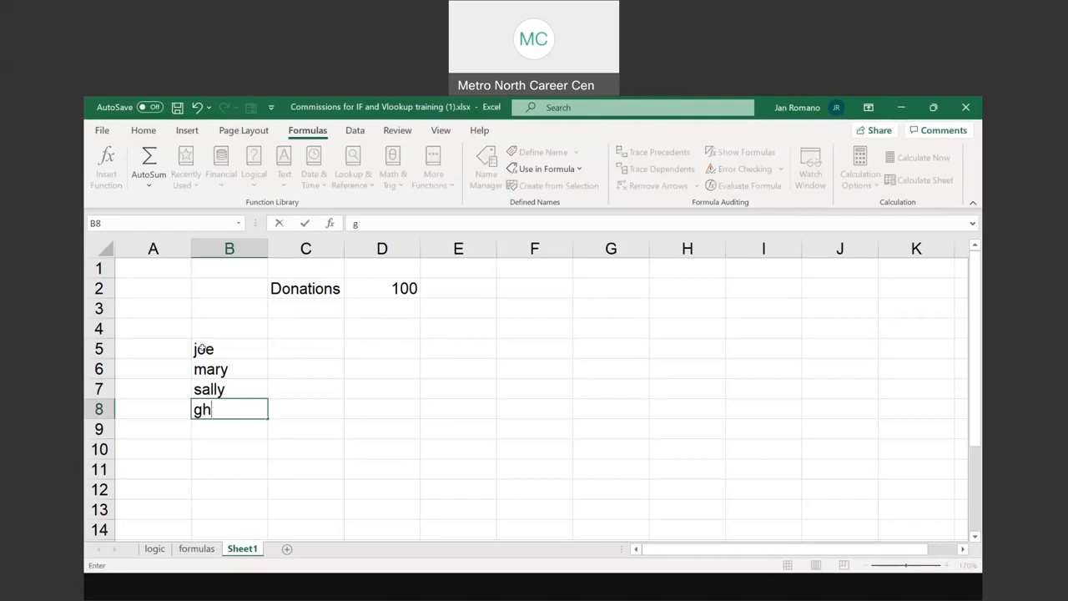
{"action": "type", "text": "harry"}
{"action": "key", "text": "Return"}
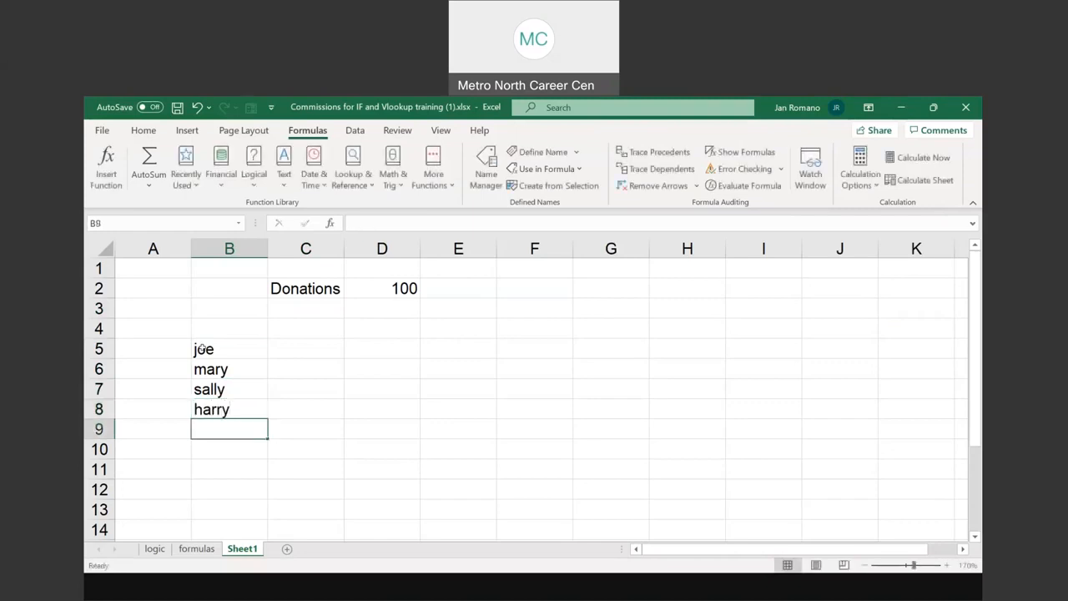
Enter the column heading Donated in C4
{"action": "left_click", "coordinate": [306, 325]}
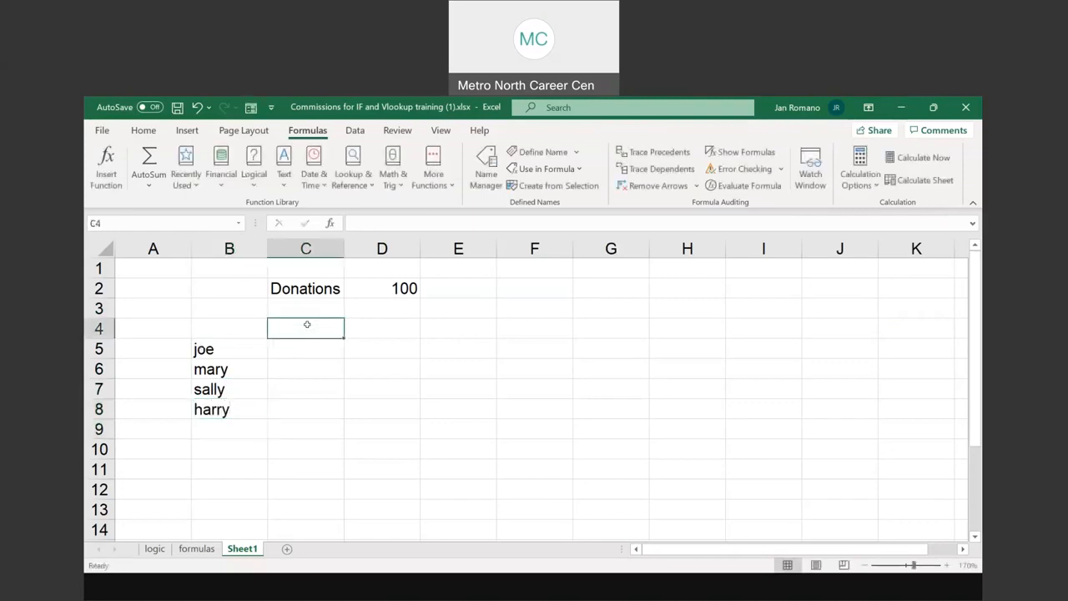
{"action": "type", "text": "Do"}
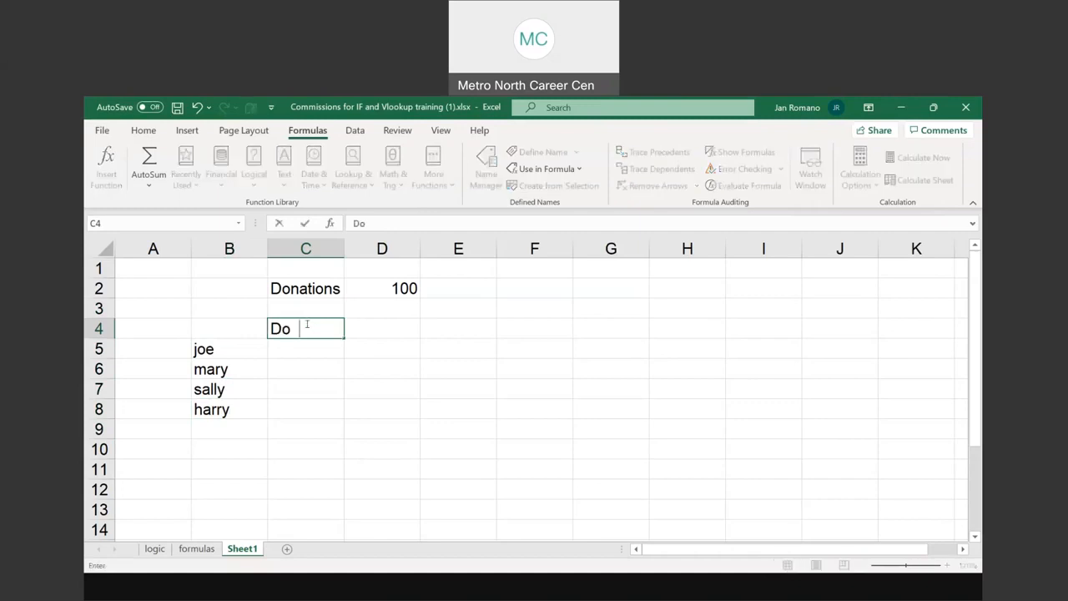
{"action": "type", "text": "nated"}
{"action": "key", "text": "Return"}
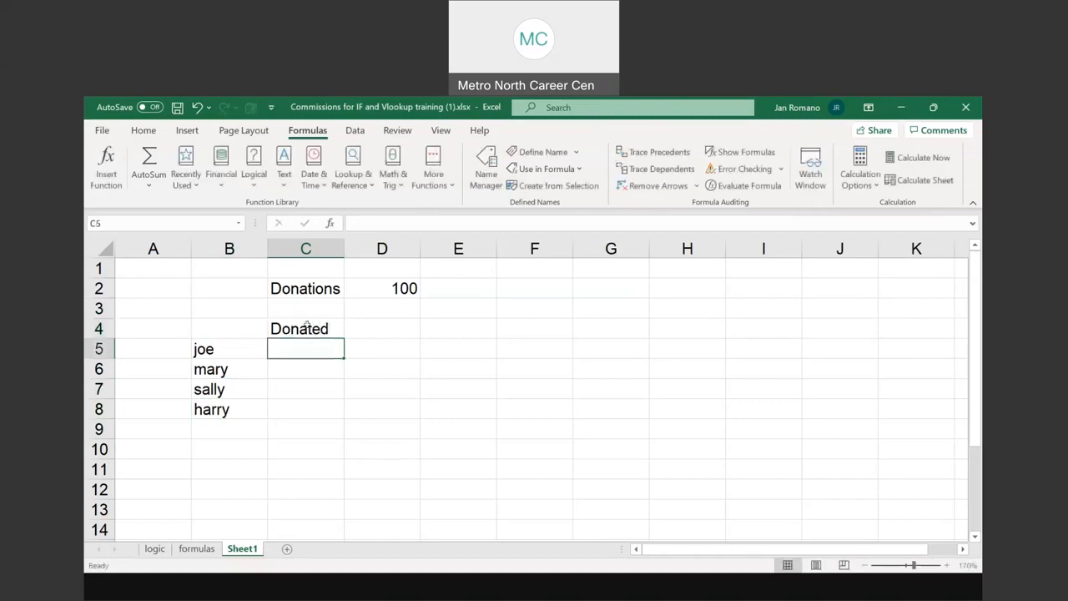
Fill the Donated column in C5 through C8 with 120, 56, 89 and 40
{"action": "type", "text": "120"}
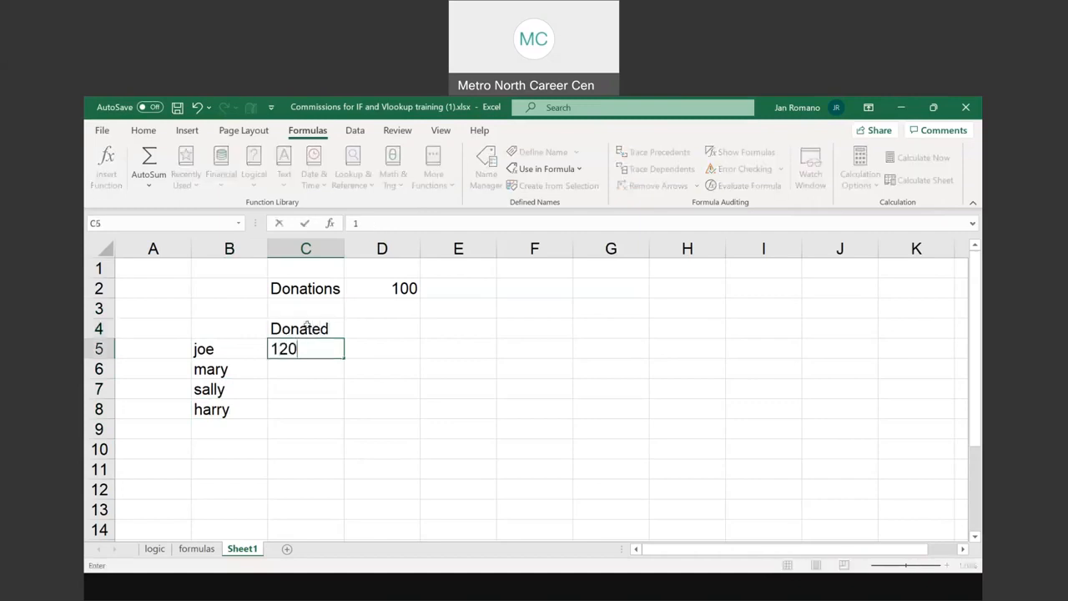
{"action": "key", "text": "Return"}
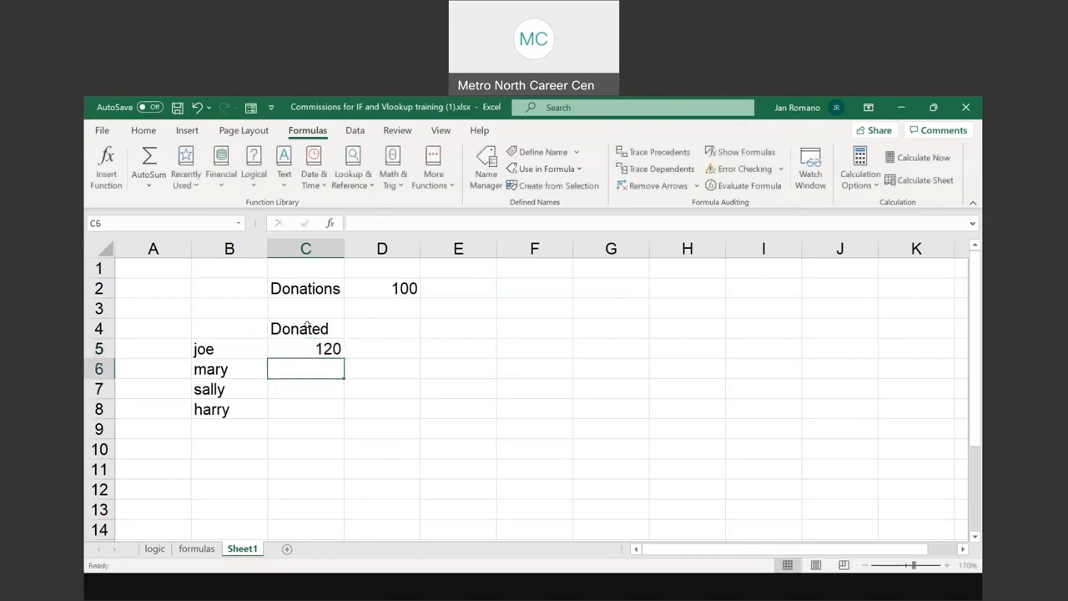
{"action": "type", "text": "56"}
{"action": "key", "text": "Return"}
{"action": "type", "text": "89"}
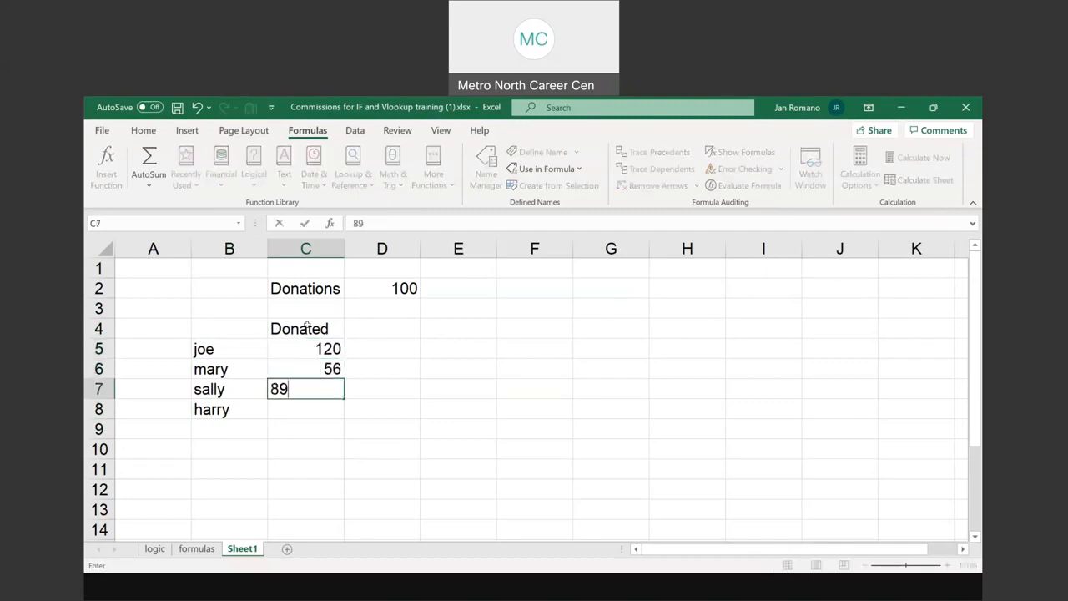
{"action": "key", "text": "Return"}
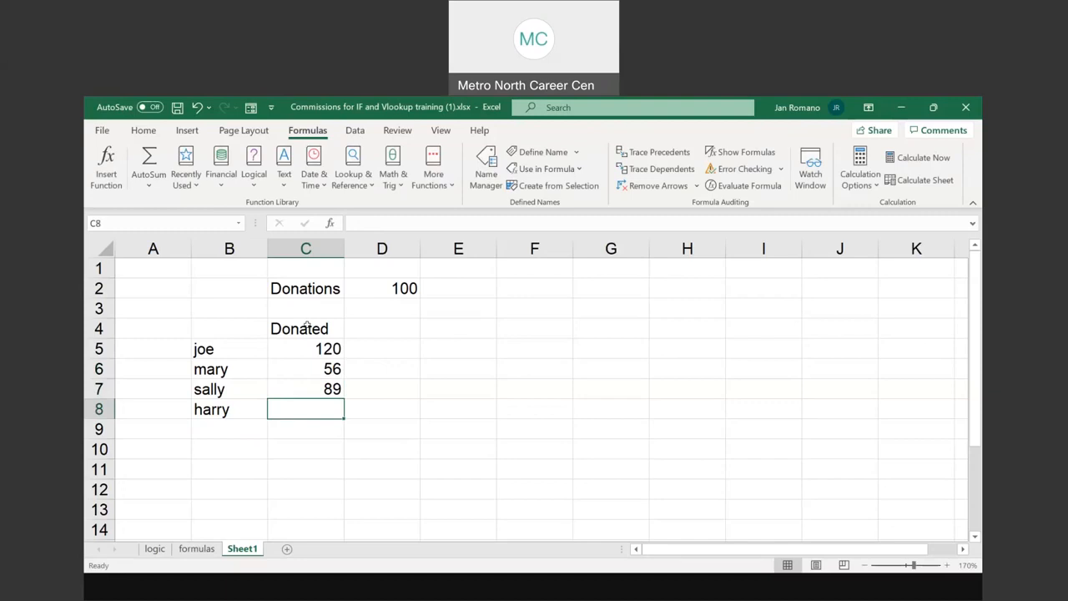
{"action": "type", "text": "40"}
{"action": "key", "text": "Return"}
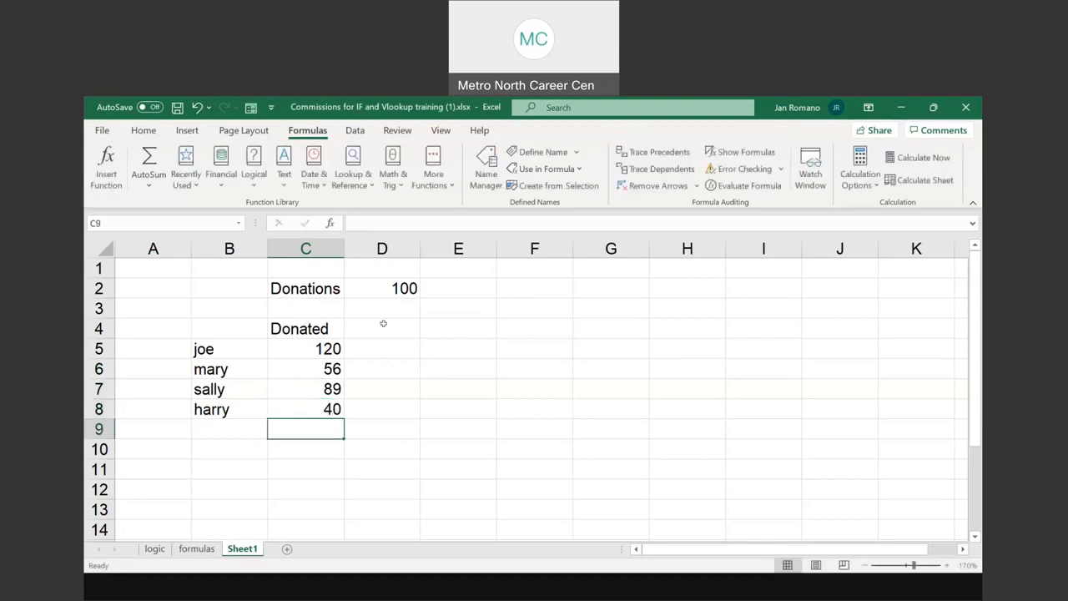
Enter the column heading Tshirt in D4
{"action": "left_click", "coordinate": [383, 325]}
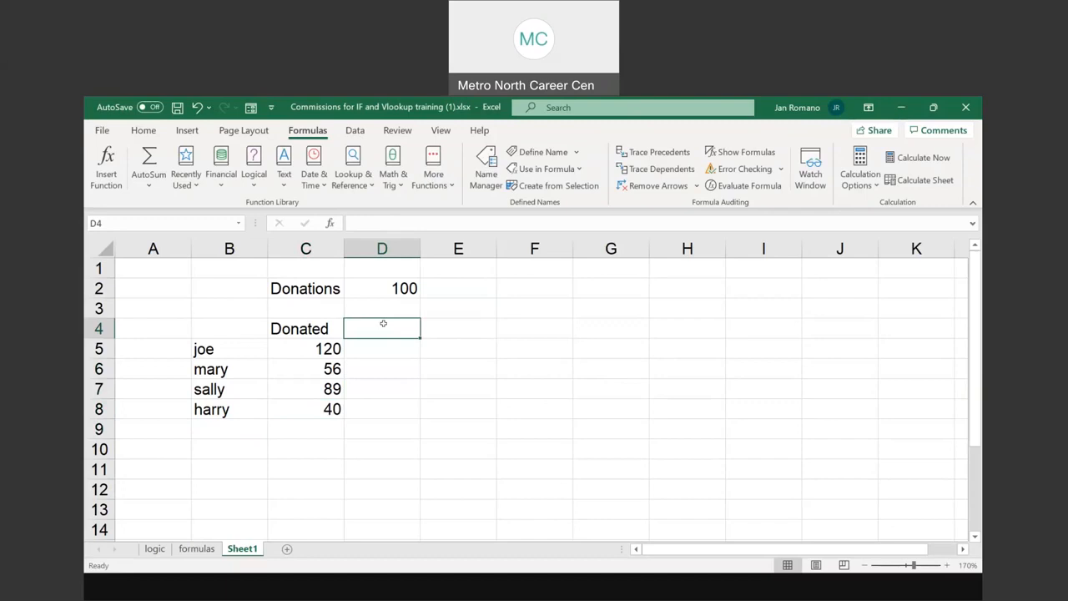
{"action": "type", "text": "Tshi"}
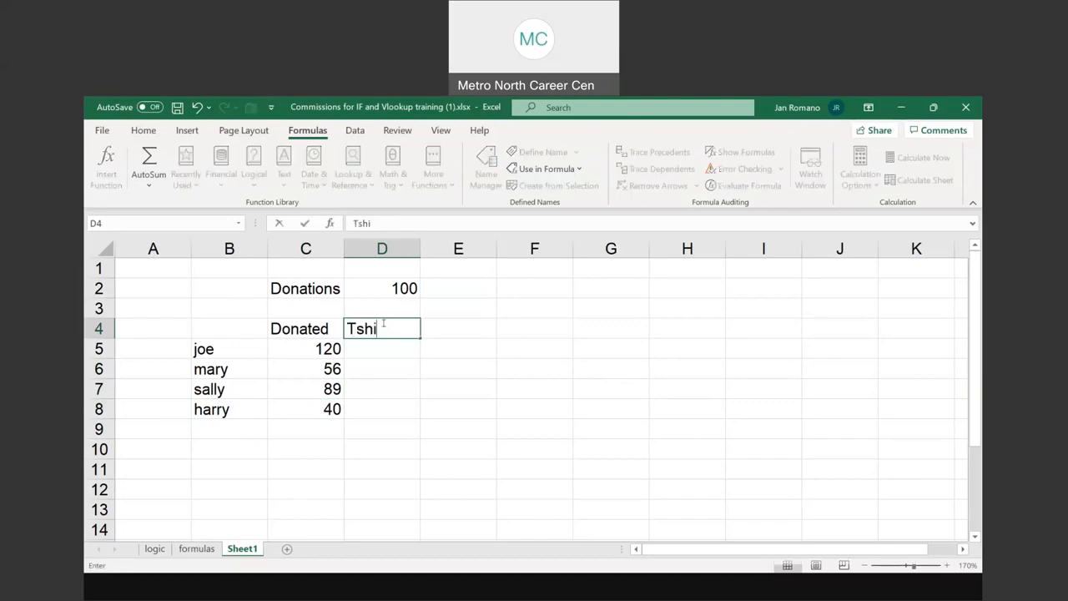
{"action": "type", "text": "rt"}
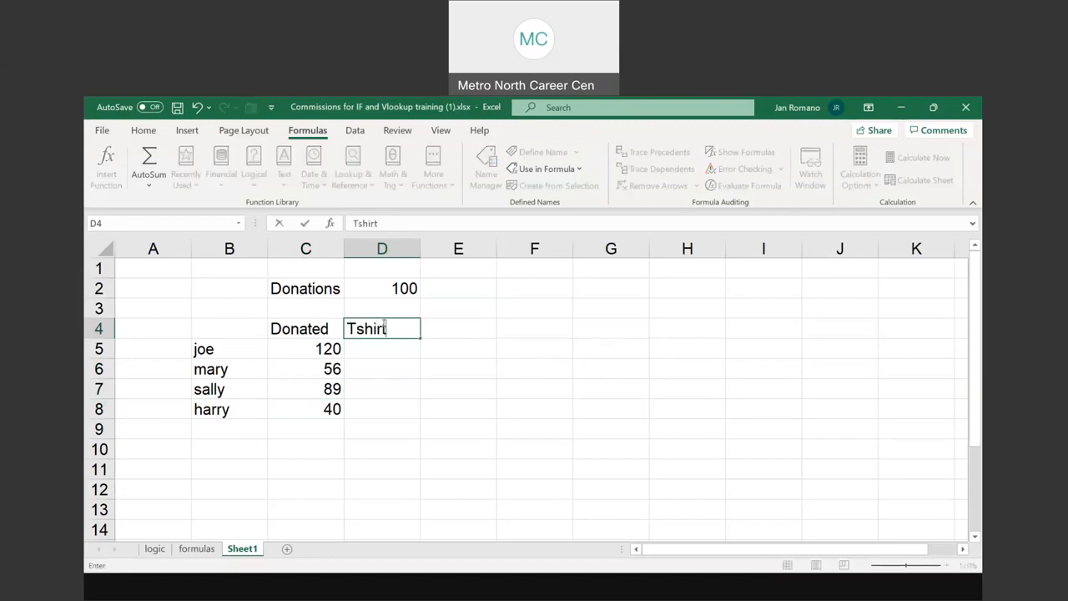
{"action": "key", "text": "Return"}
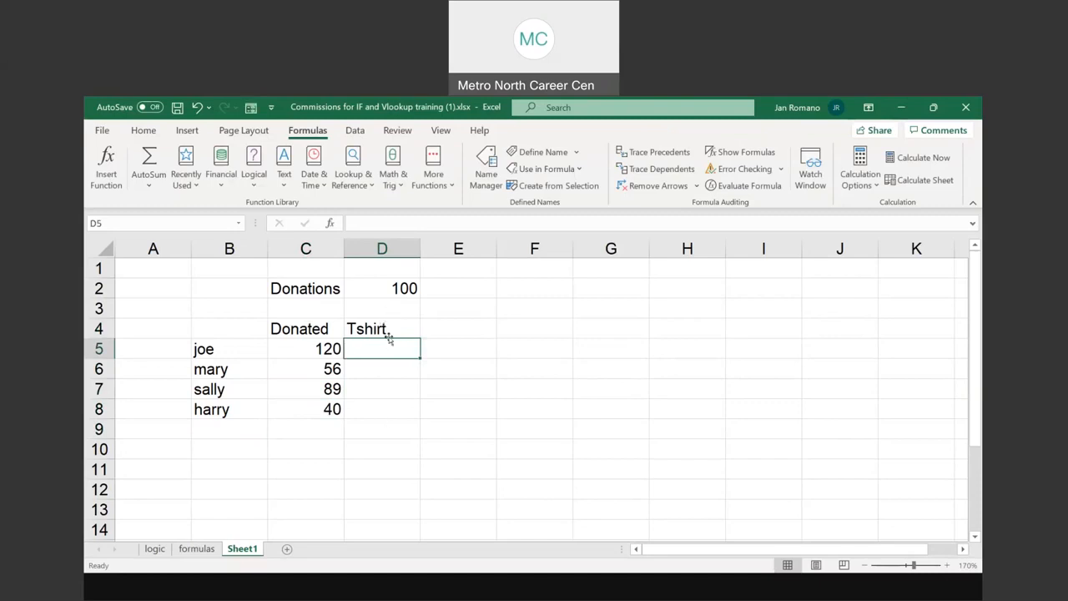
Define the workbook name Donation_meet for the donation threshold in cell D2
{"action": "left_click", "coordinate": [404, 288]}
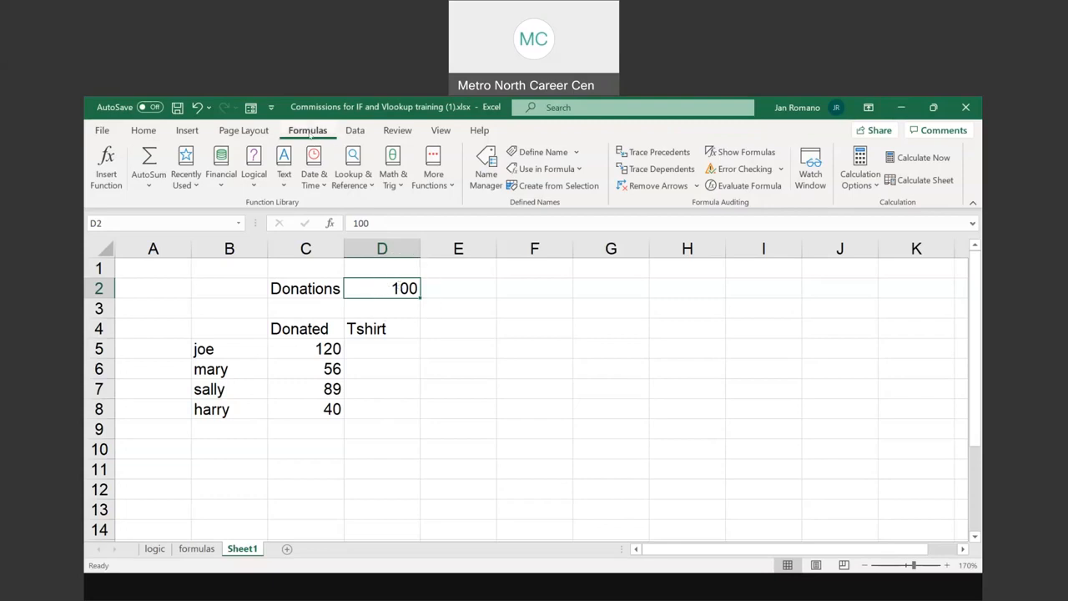
{"action": "left_click", "coordinate": [557, 155]}
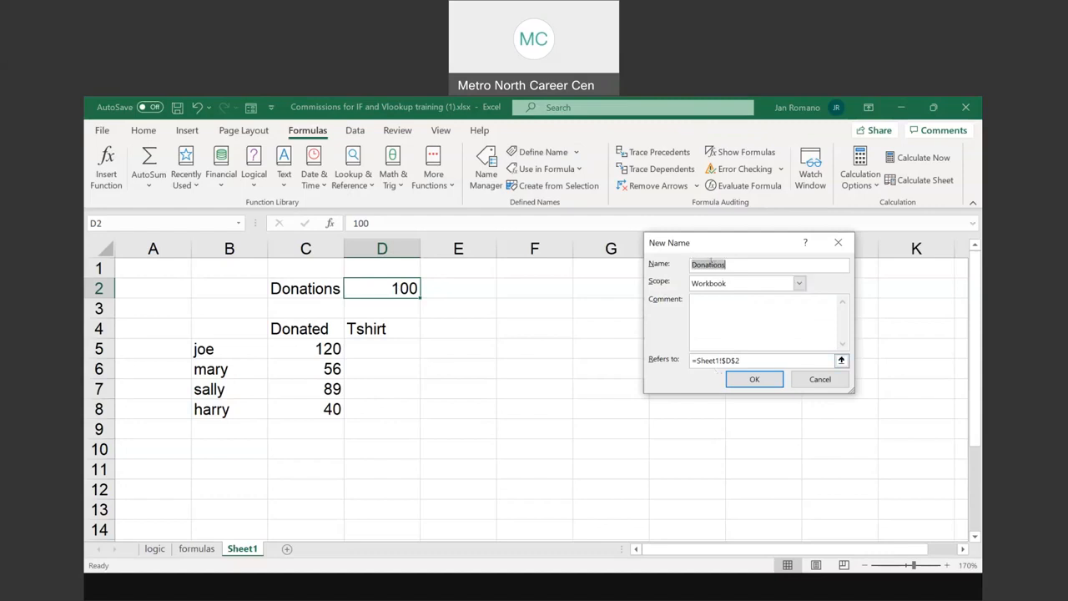
{"action": "left_click", "coordinate": [735, 263]}
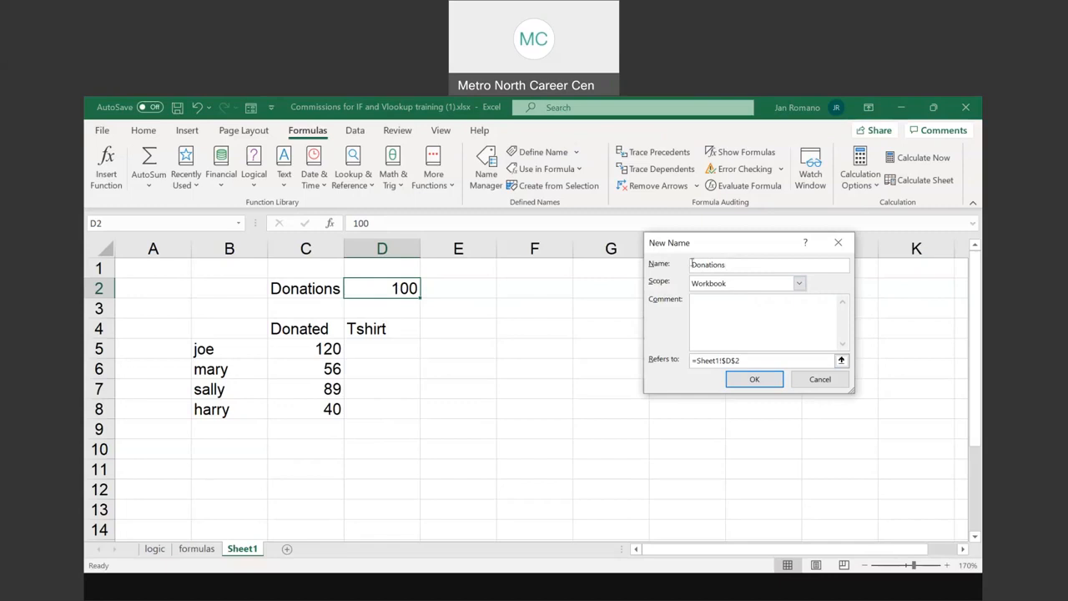
{"action": "key", "text": "BackSpace"}
{"action": "type", "text": "mete"}
{"action": "key", "text": "BackSpace"}
{"action": "key", "text": "BackSpace"}
{"action": "type", "text": "et"}
{"action": "left_click", "coordinate": [751, 382]}
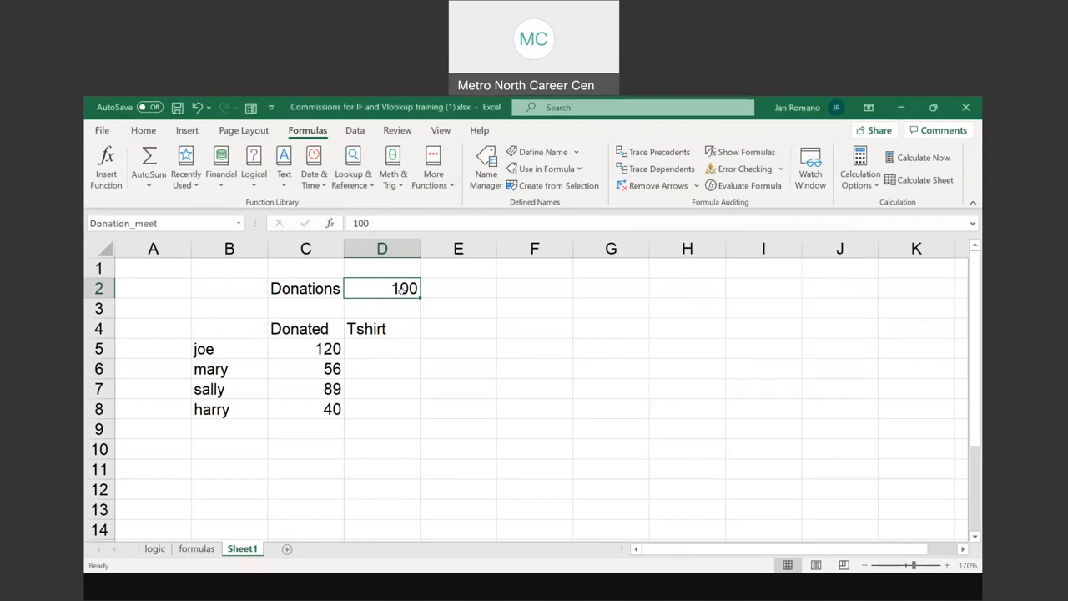
Insert an IF function in D5 with the logical test C5>=Donation_meet
{"action": "left_click", "coordinate": [388, 344]}
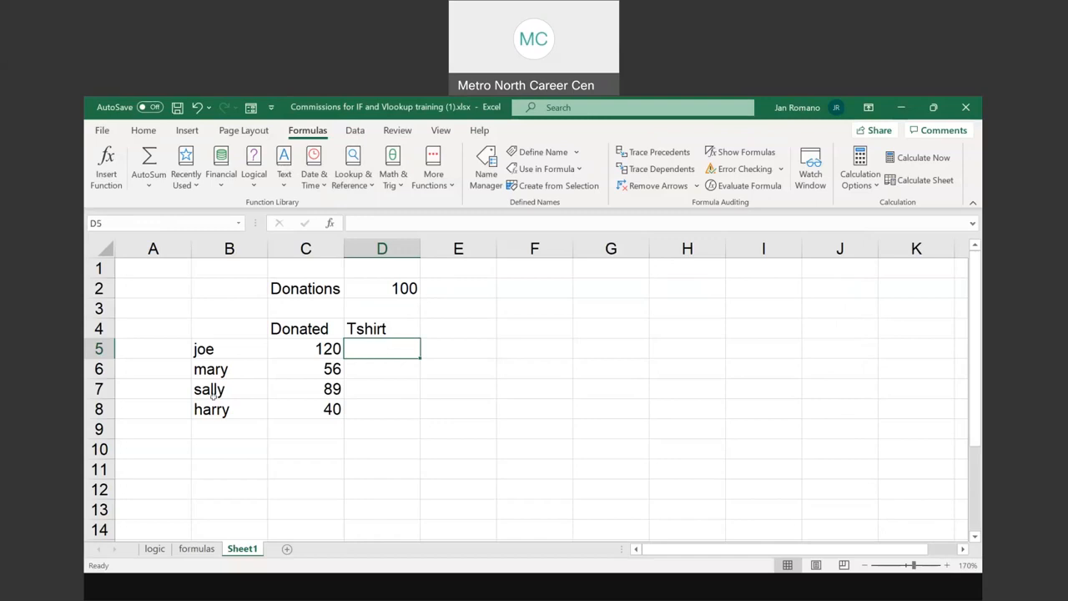
{"action": "left_click", "coordinate": [407, 284]}
{"action": "left_click", "coordinate": [386, 345]}
{"action": "left_click", "coordinate": [316, 131]}
{"action": "left_click", "coordinate": [255, 186]}
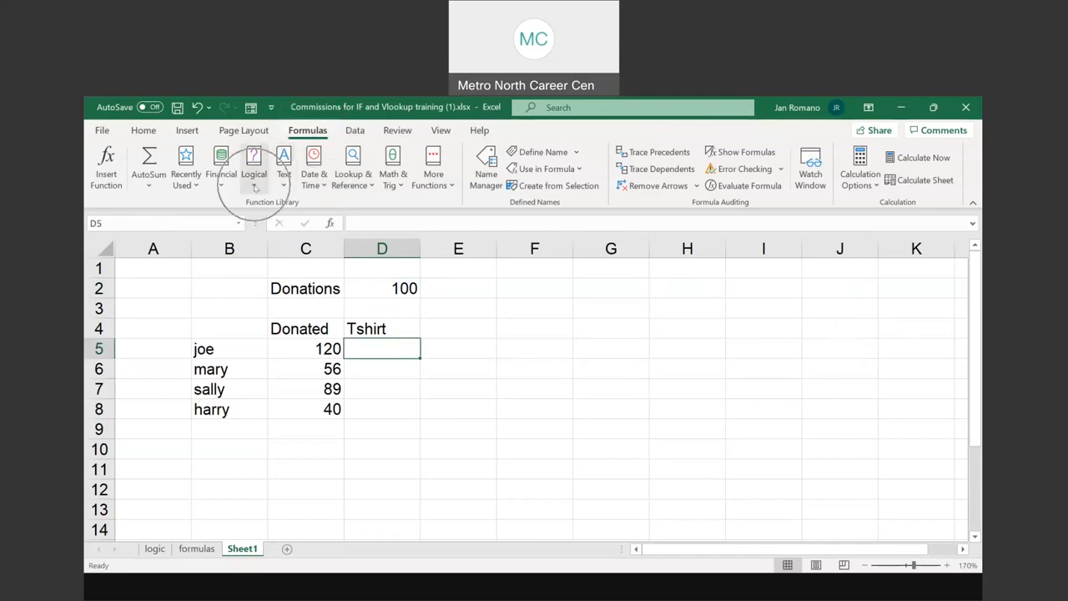
{"action": "left_click", "coordinate": [270, 246]}
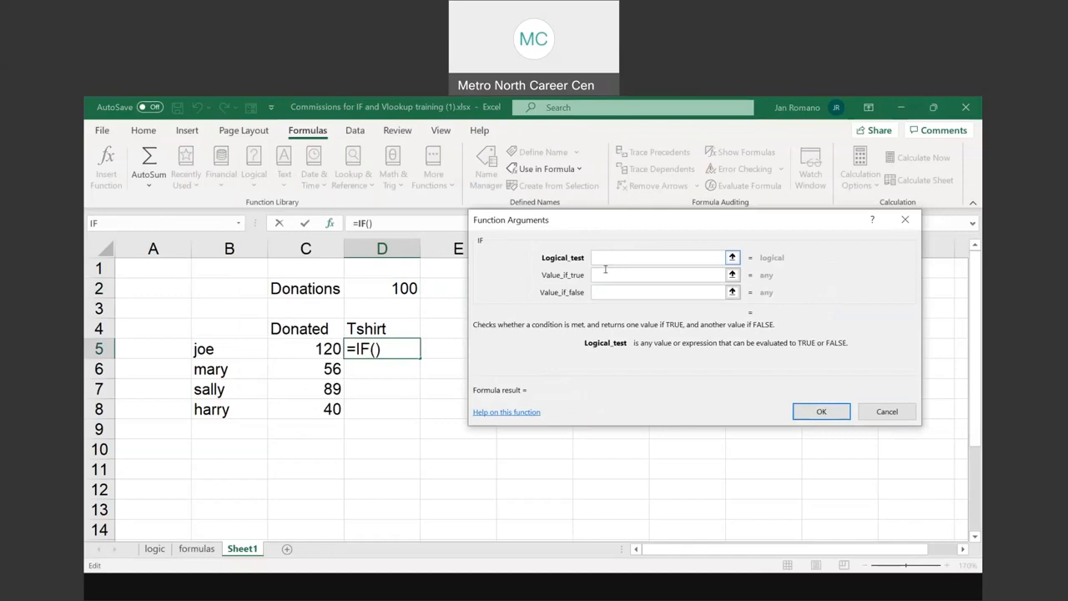
{"action": "left_click", "coordinate": [482, 246]}
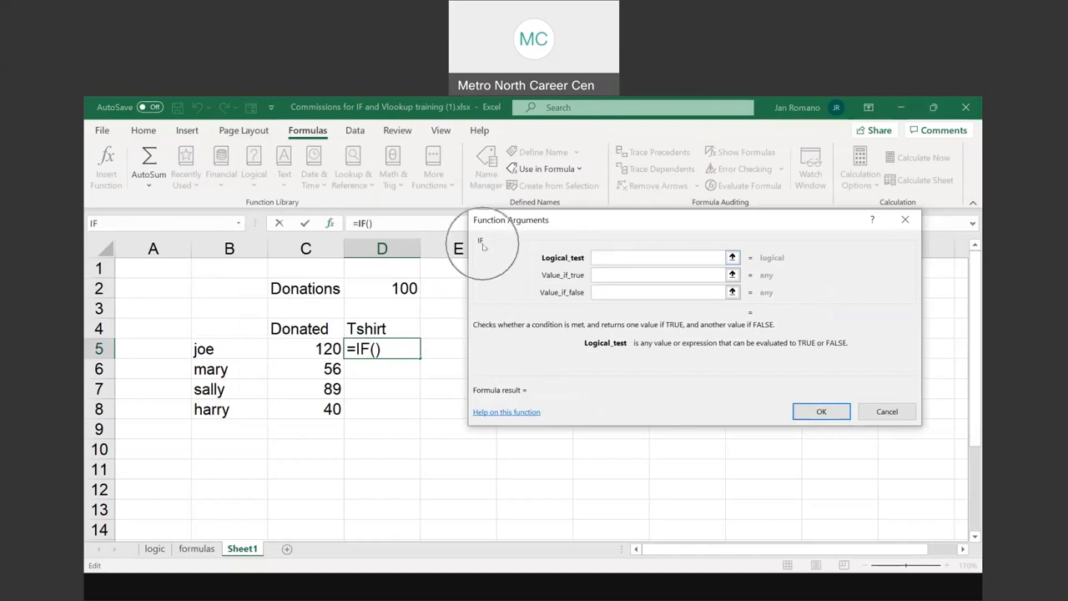
{"action": "left_click", "coordinate": [314, 346]}
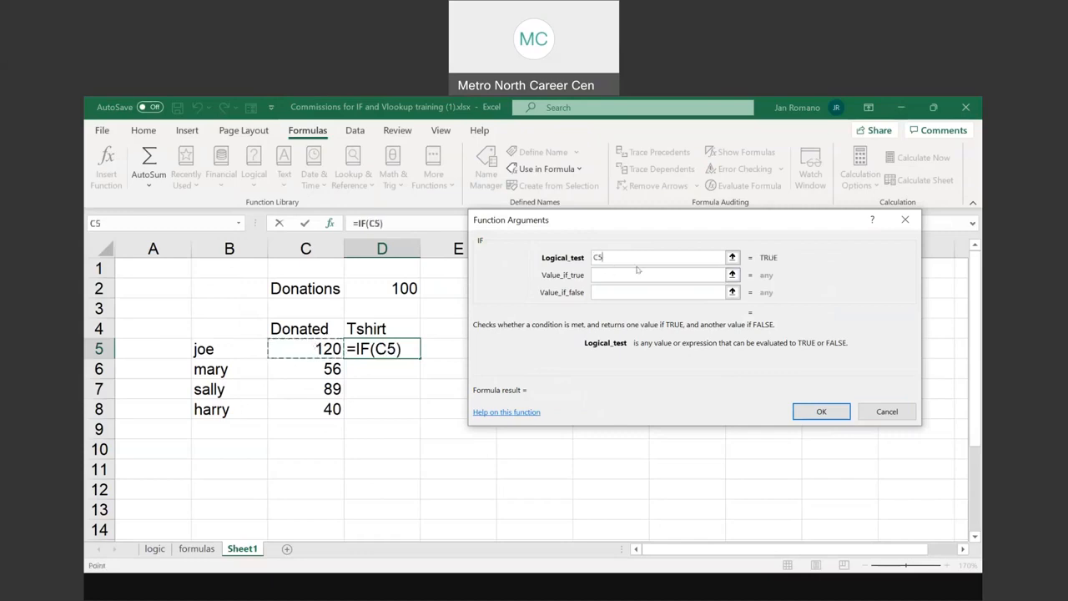
{"action": "type", "text": ">="}
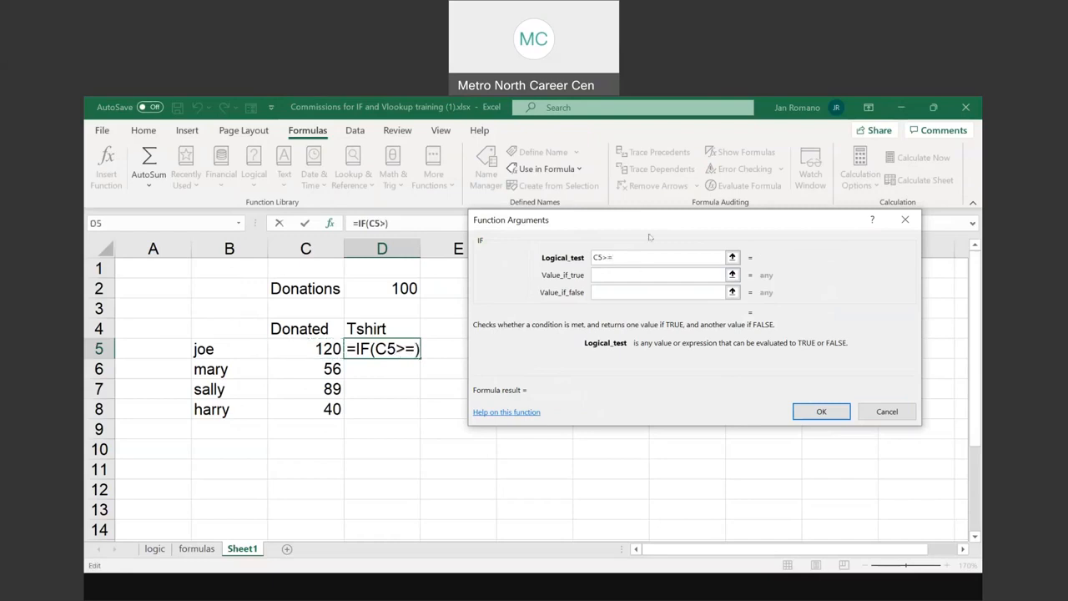
{"action": "left_click", "coordinate": [402, 288]}
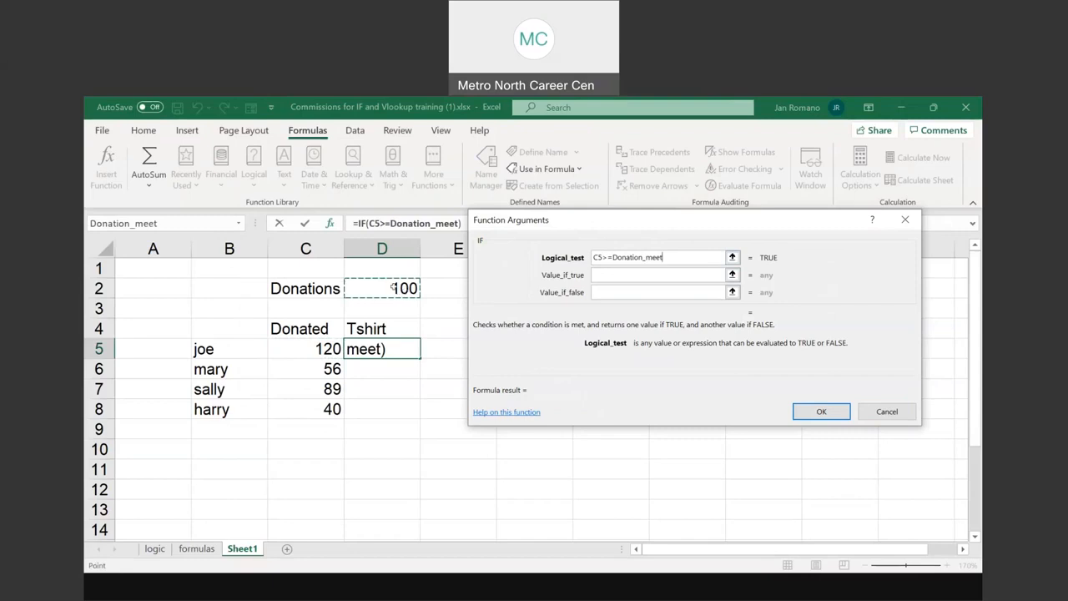
Have the IF function return "yes" if true and "no" if false, and fill the formula down through D8
{"action": "left_click", "coordinate": [607, 275]}
{"action": "type", "text": "yes"}
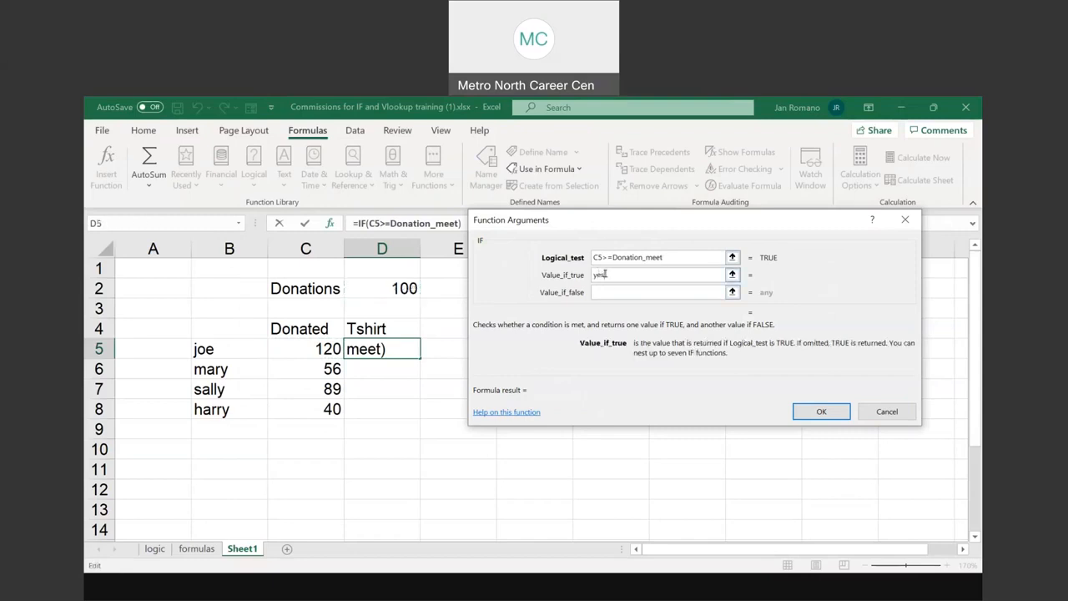
{"action": "left_click", "coordinate": [609, 292]}
{"action": "type", "text": "no"}
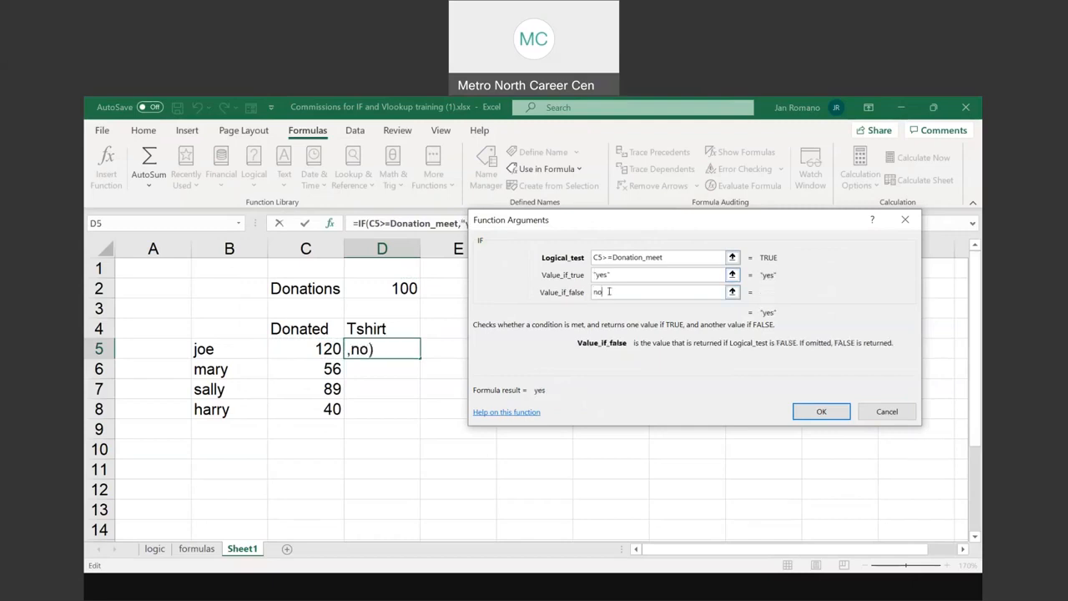
{"action": "left_click", "coordinate": [820, 411]}
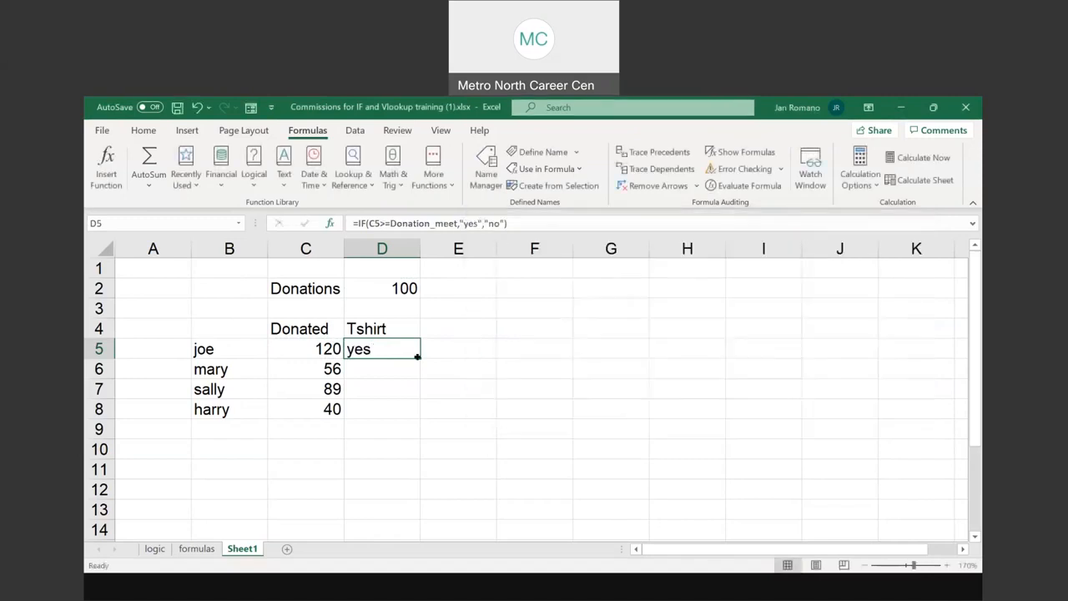
{"action": "double_click", "coordinate": [416, 355]}
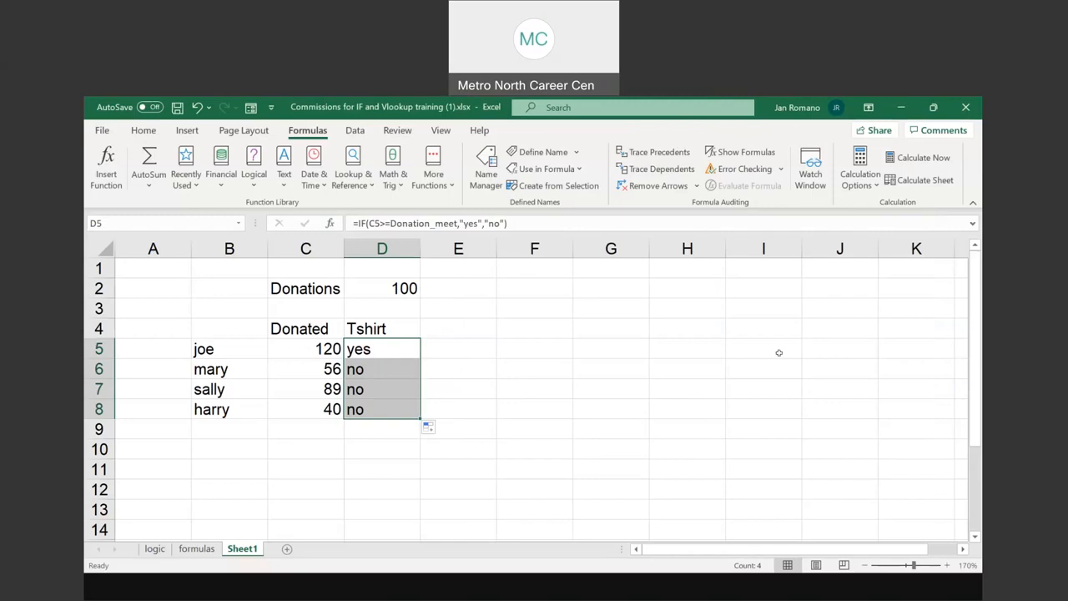
Change the donated amount in C7 to 189 and check the Tshirt formula in D7
{"action": "double_click", "coordinate": [317, 386]}
{"action": "type", "text": "1"}
{"action": "key", "text": "Return"}
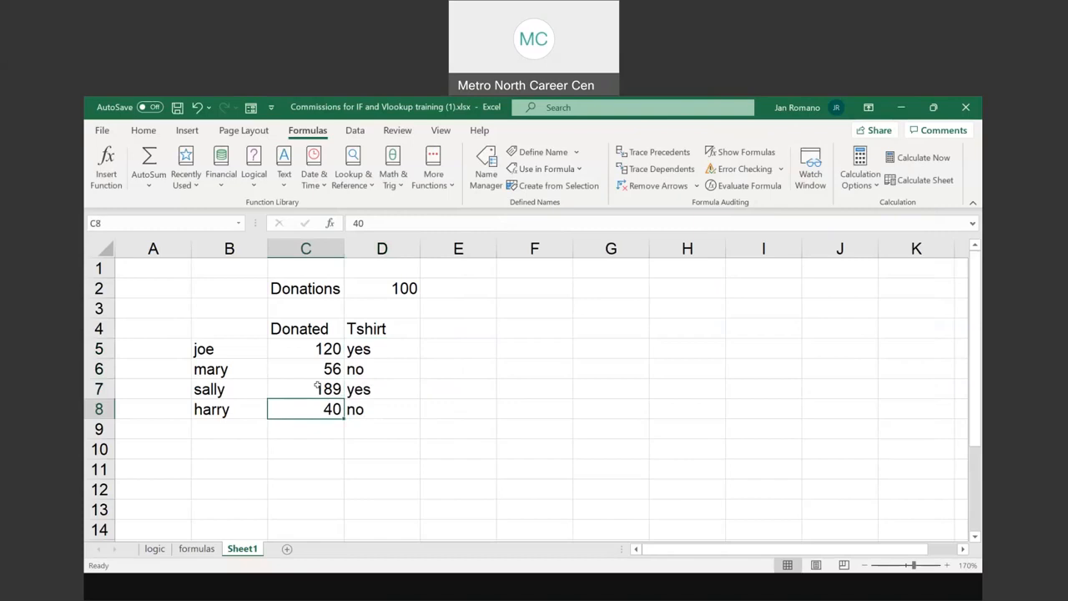
{"action": "left_click", "coordinate": [397, 390]}
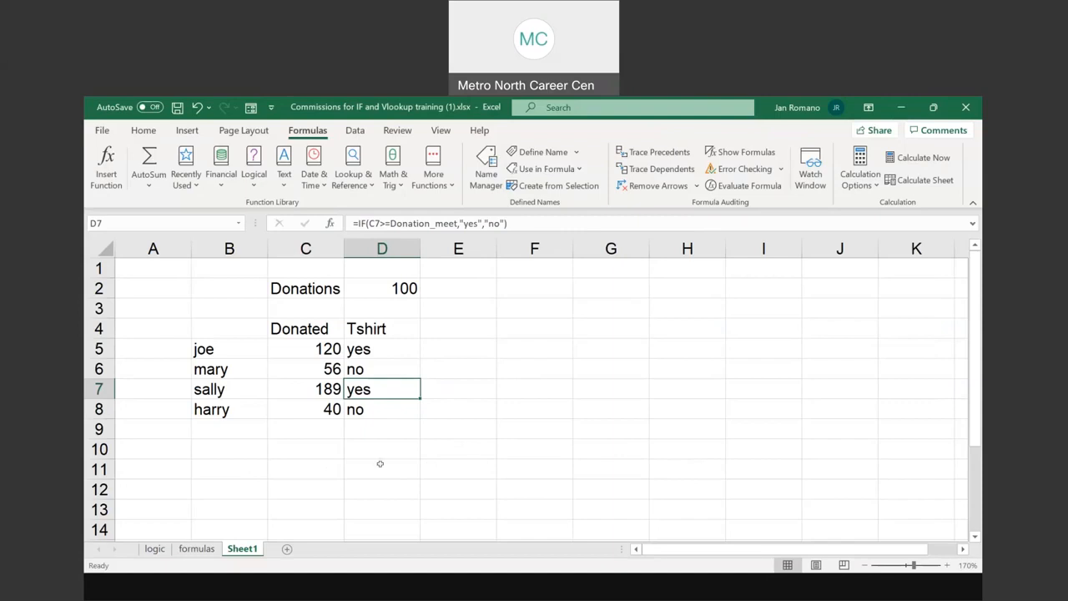
Enter the note "If then true if then false" in G2
{"action": "left_click", "coordinate": [603, 285]}
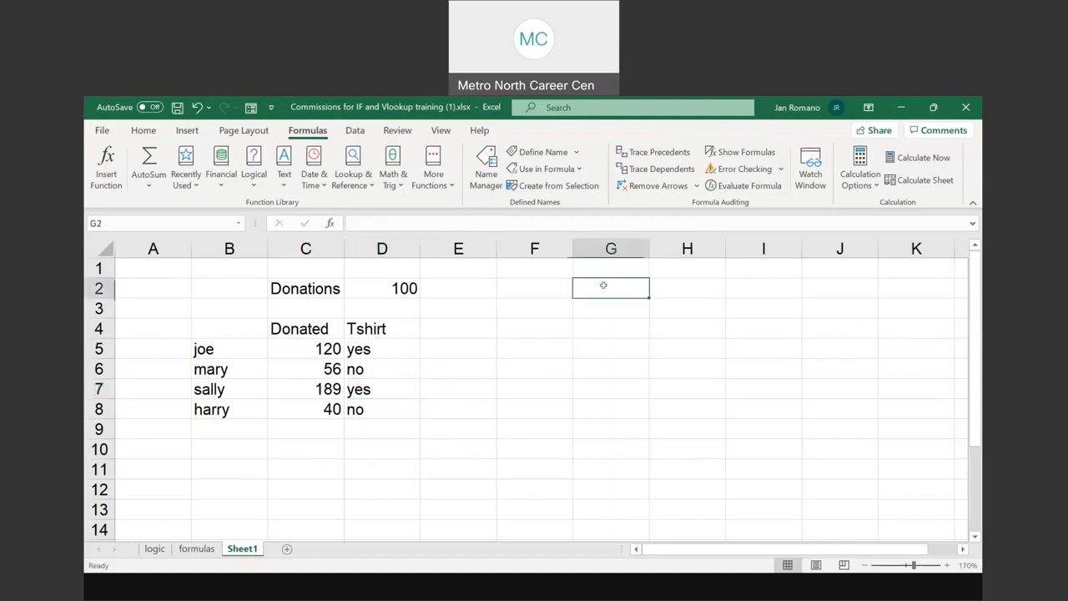
{"action": "type", "text": "If "}
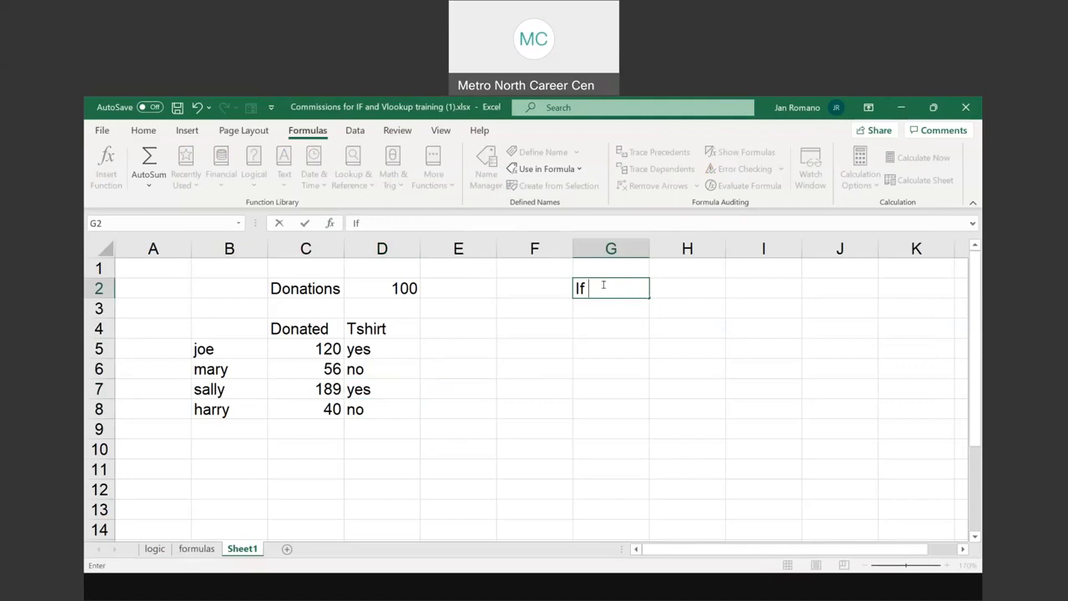
{"action": "type", "text": "then true "}
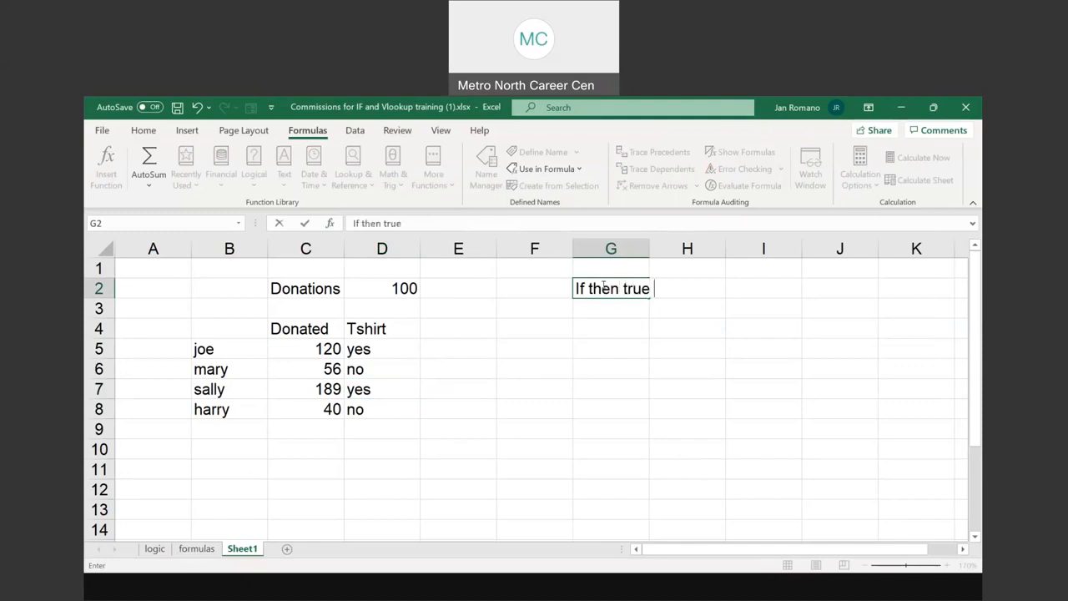
{"action": "type", "text": "if then false"}
{"action": "key", "text": "Return"}
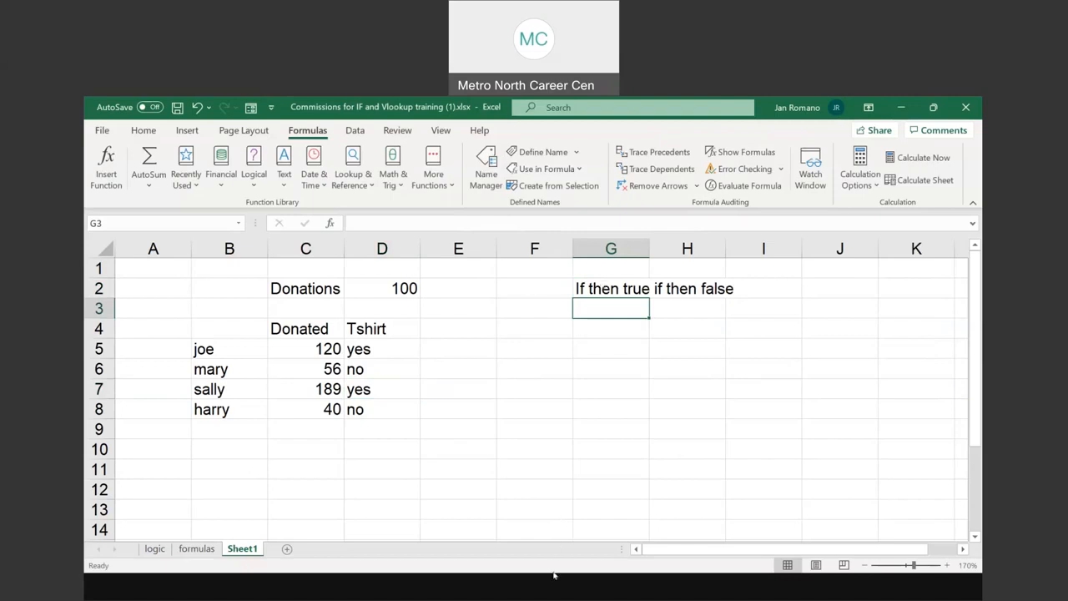
Switch to the PowerPoint slide show and advance to the slide on the three parts of the IF function
{"action": "left_click", "coordinate": [522, 592]}
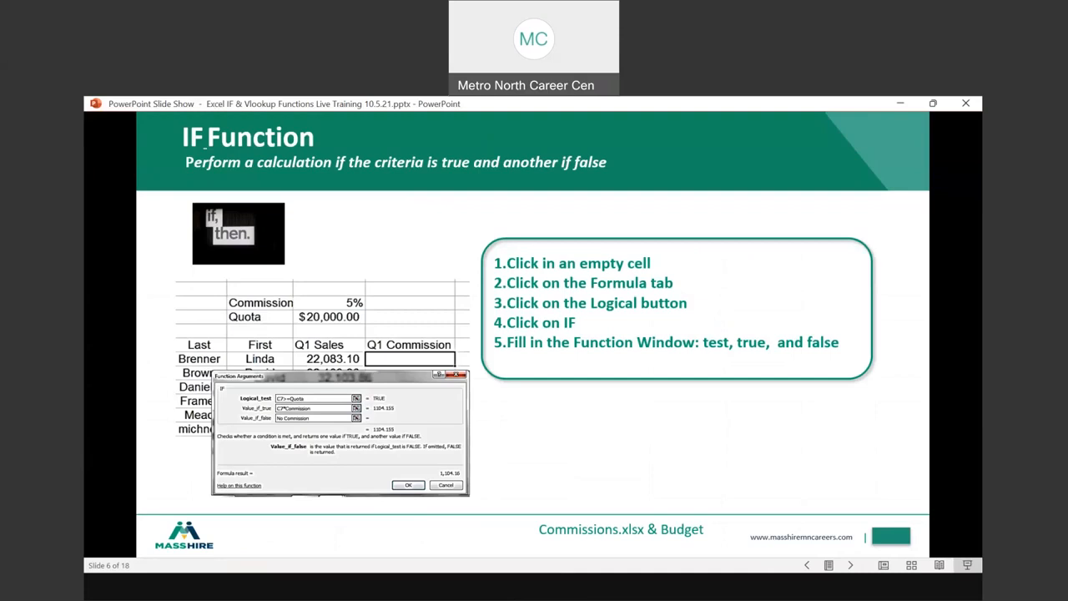
{"action": "key", "text": "Right"}
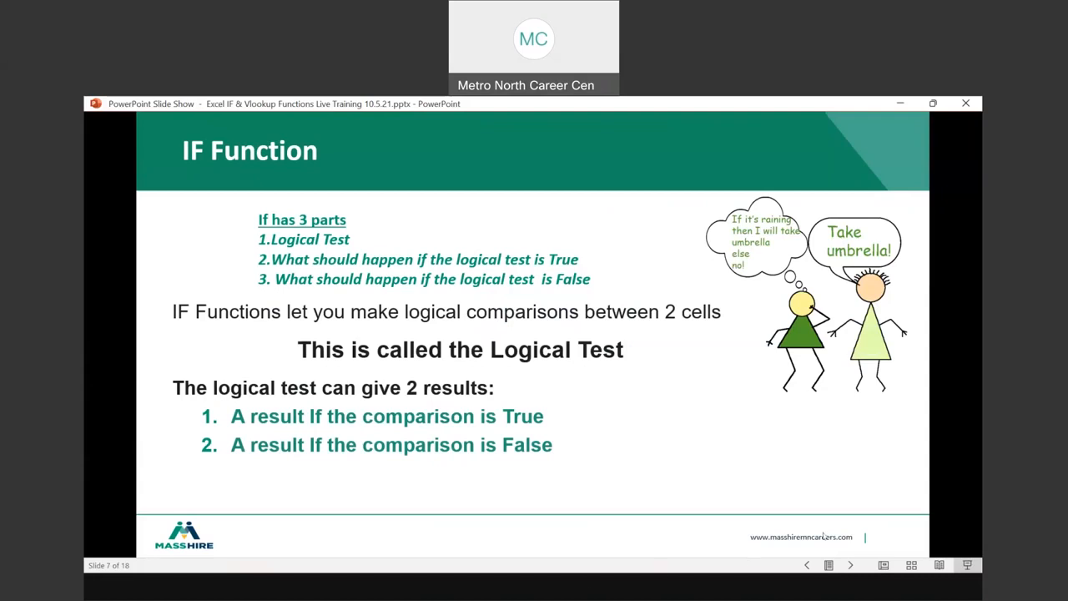
Switch back to Excel and, on the formulas sheet, examine the D7 commission formula and its source cells C7, C4 and C3
{"action": "key", "text": "alt+Tab"}
{"action": "left_click", "coordinate": [196, 548]}
{"action": "scroll", "coordinate": [474, 314], "scroll_direction": "up", "scroll_amount": 1}
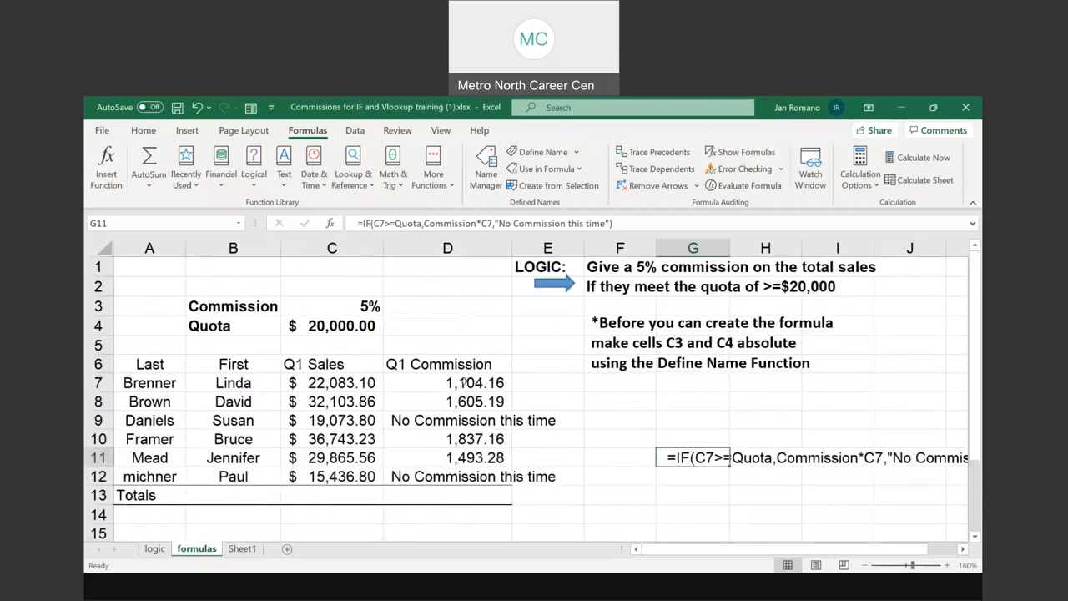
{"action": "left_click", "coordinate": [462, 382]}
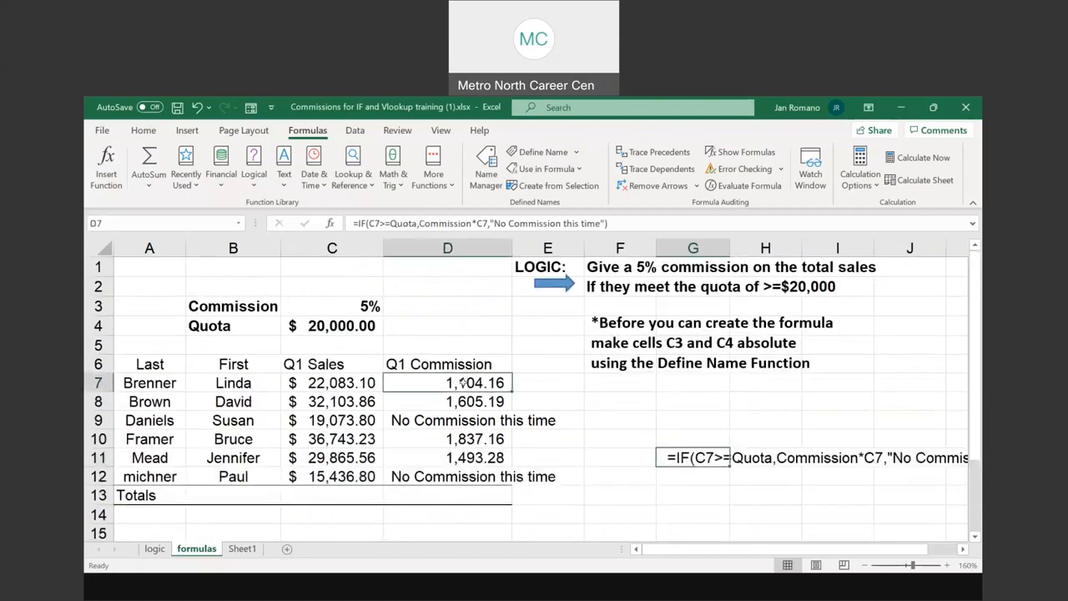
{"action": "left_click", "coordinate": [354, 380]}
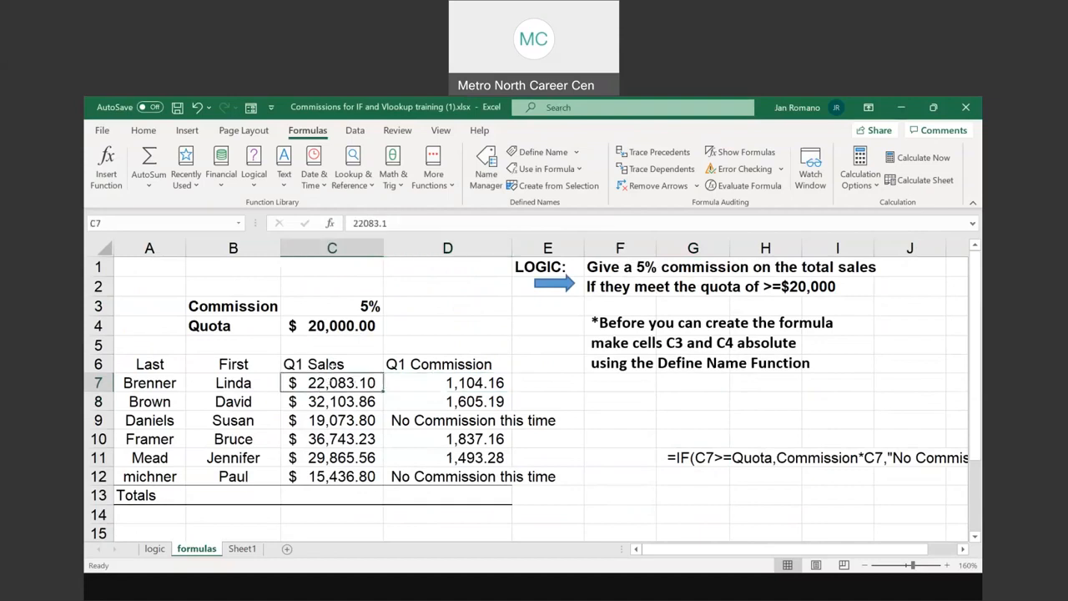
{"action": "left_click", "coordinate": [332, 326]}
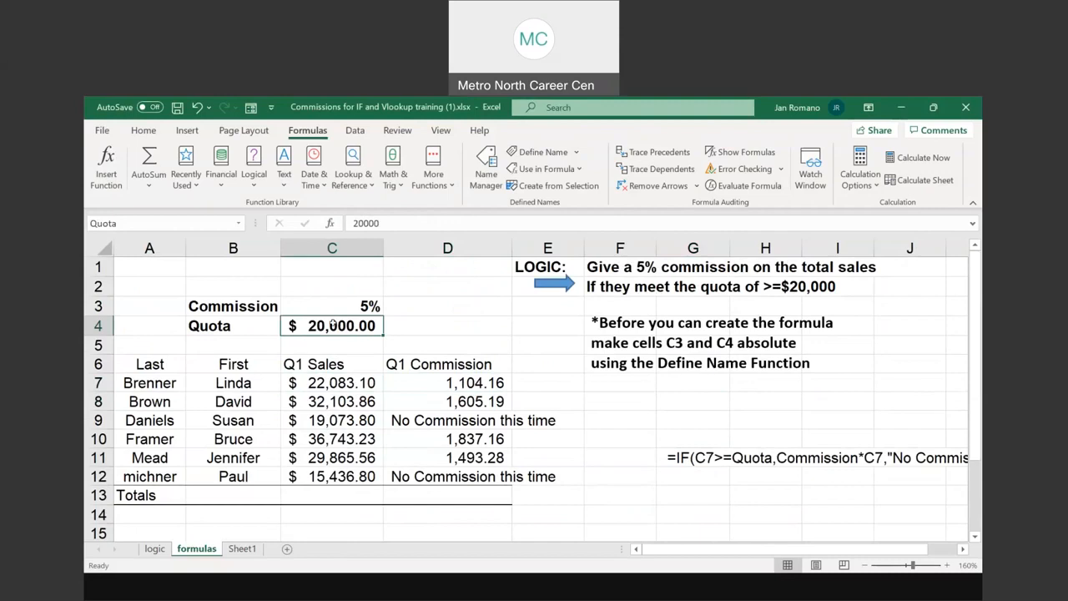
{"action": "left_click", "coordinate": [356, 309]}
{"action": "left_click", "coordinate": [350, 384]}
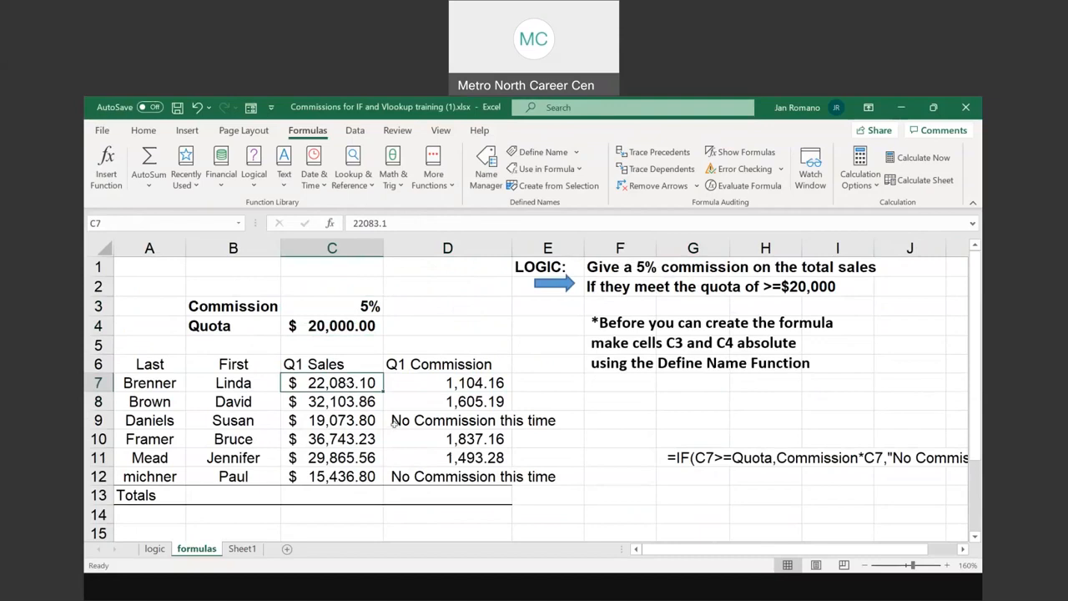
Clear the Q1 Commission formulas in D8 through D12 and inspect the IF formula in D7 without changing it
{"action": "left_click_drag", "start_coordinate": [476, 397], "coordinate": [478, 457]}
{"action": "key", "text": "Delete"}
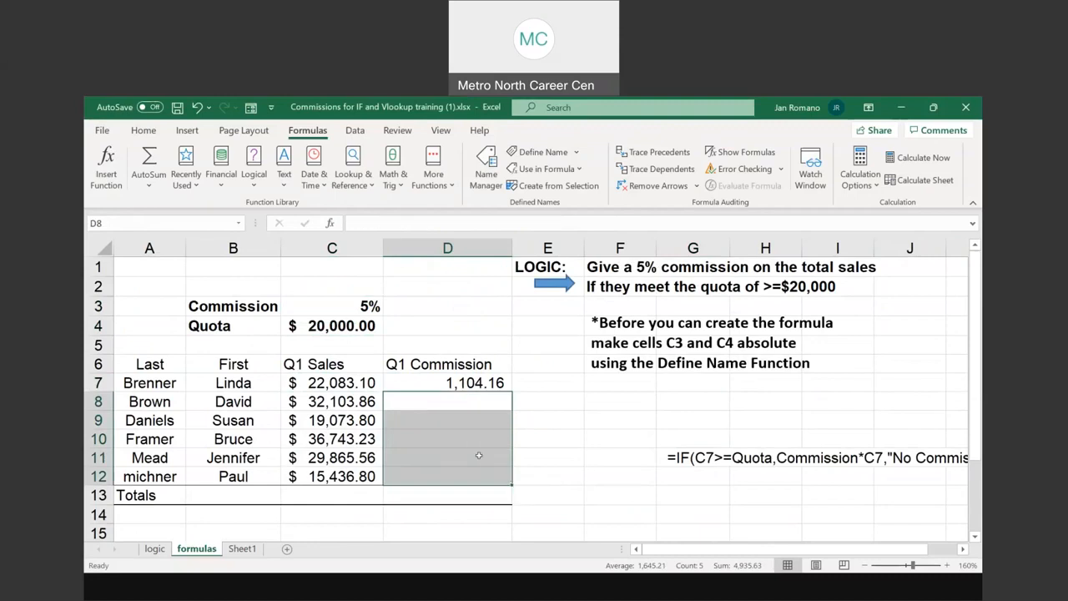
{"action": "double_click", "coordinate": [482, 378]}
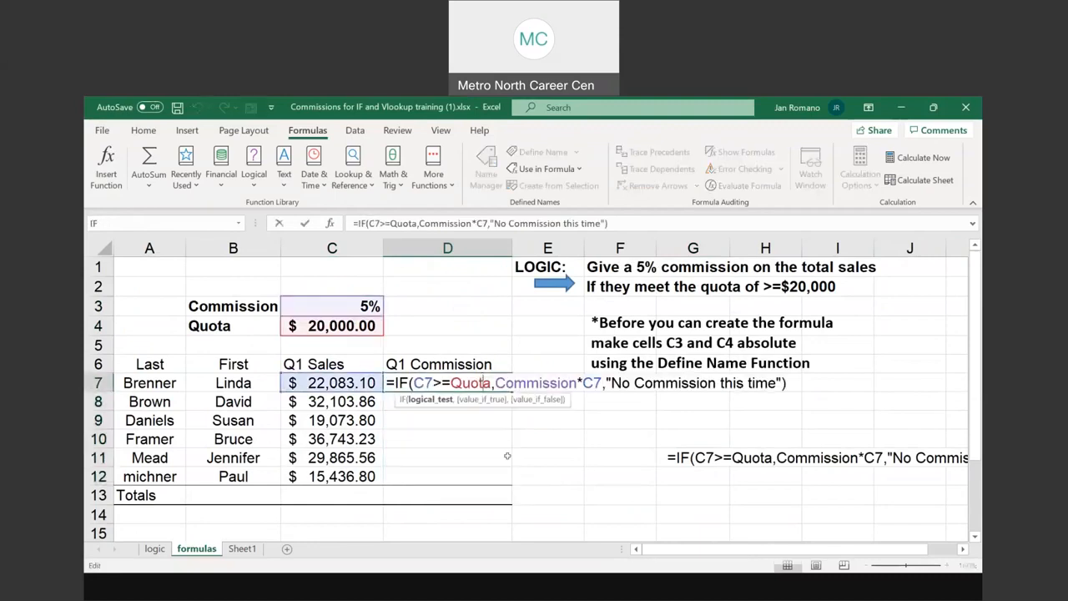
{"action": "key", "text": "Escape"}
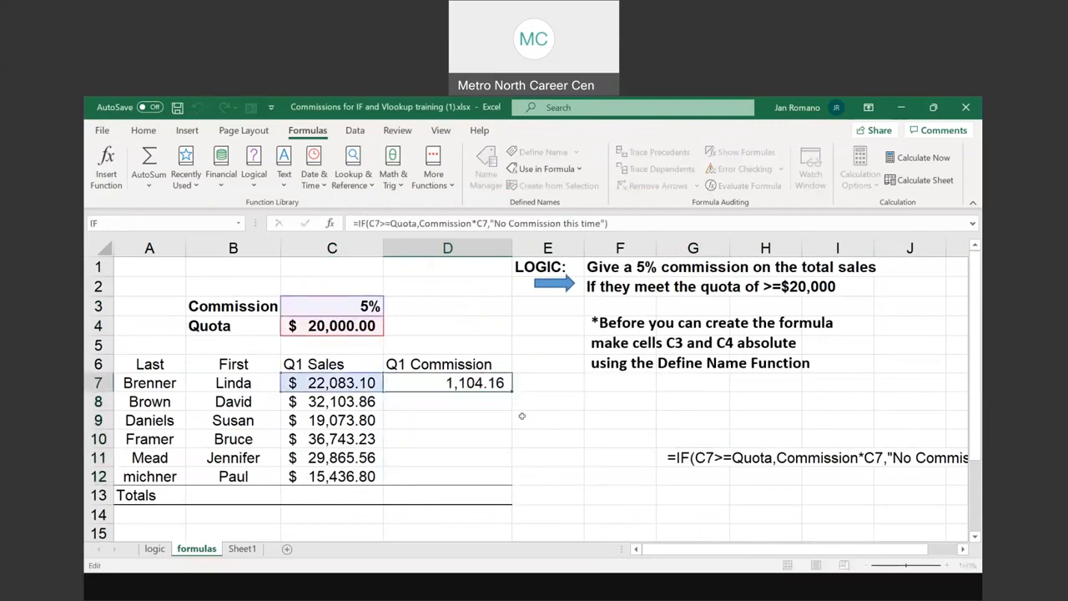
Fill the Q1 Commission IF formula from D7 down through D12 and review the sales in C7:C12 and the Commission and Quota cells
{"action": "left_click_drag", "start_coordinate": [510, 391], "coordinate": [508, 480]}
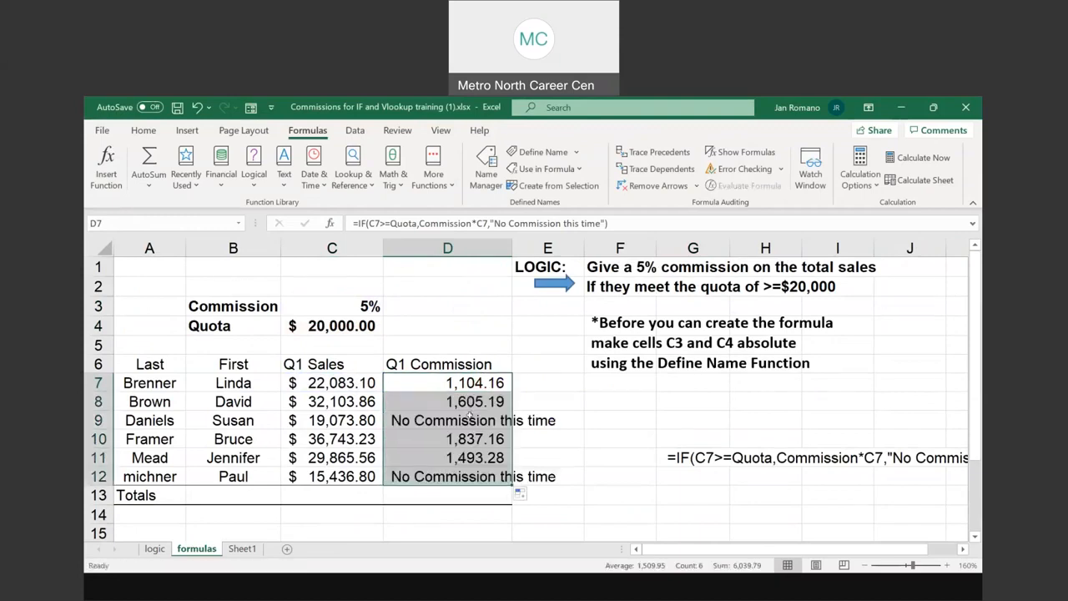
{"action": "left_click_drag", "start_coordinate": [359, 385], "coordinate": [360, 477]}
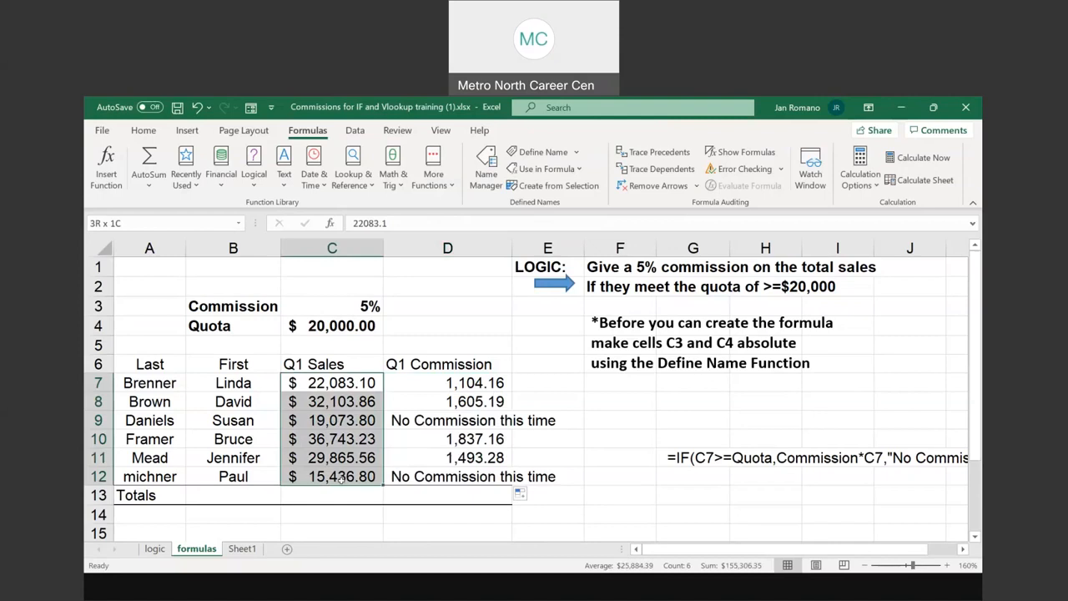
{"action": "left_click", "coordinate": [450, 384]}
{"action": "left_click", "coordinate": [350, 328]}
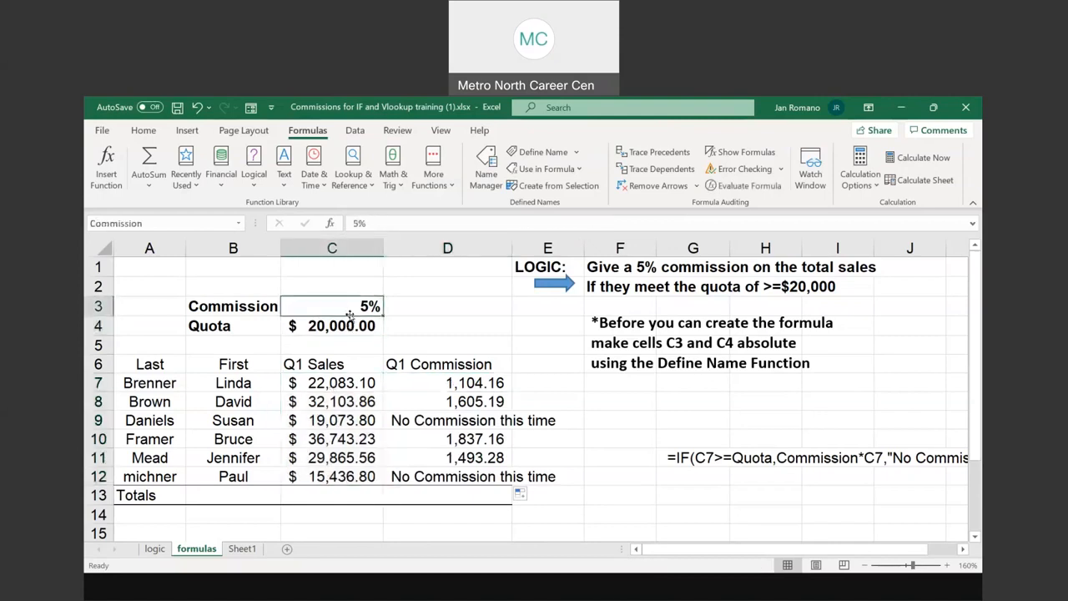
{"action": "left_click", "coordinate": [352, 307]}
{"action": "left_click", "coordinate": [352, 325]}
{"action": "left_click", "coordinate": [354, 306]}
{"action": "left_click", "coordinate": [351, 326]}
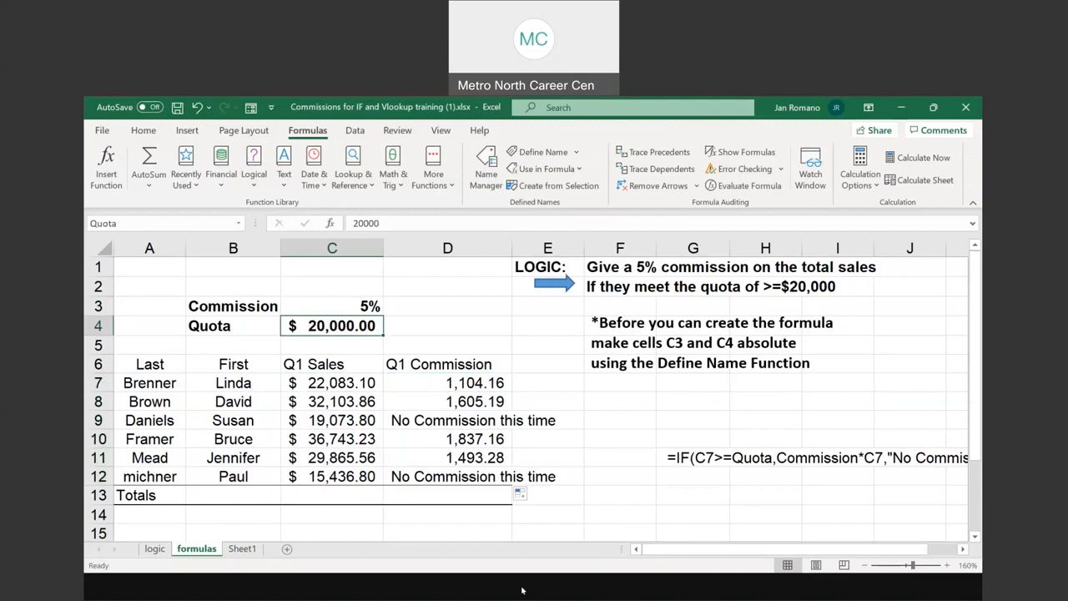
Switch to the PowerPoint slide show and advance to the slide on nested IF with OR/AND conditions
{"action": "left_click", "coordinate": [525, 538]}
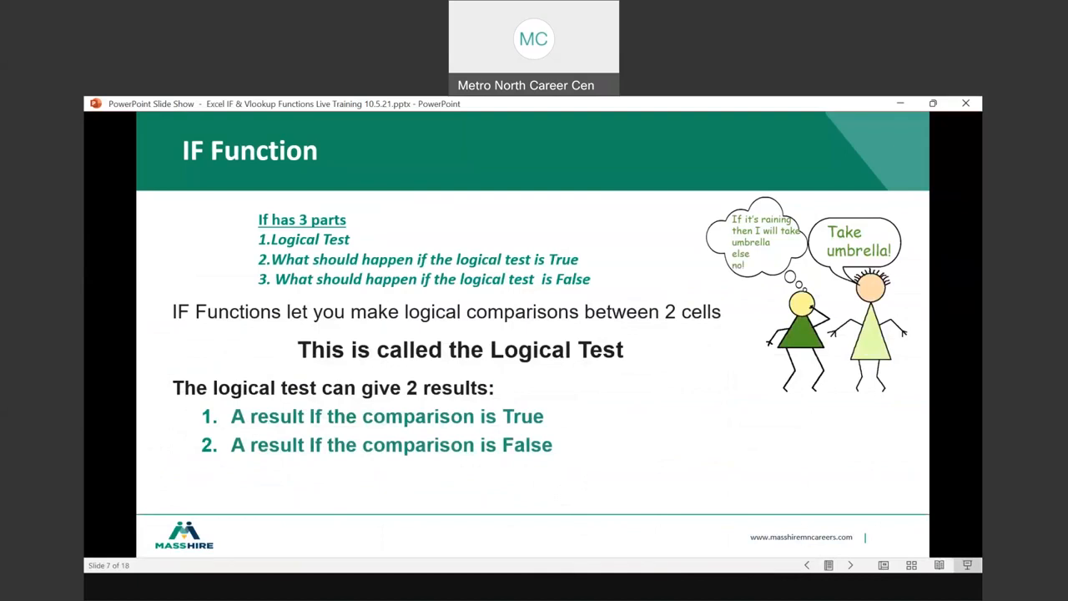
{"action": "key", "text": "Right"}
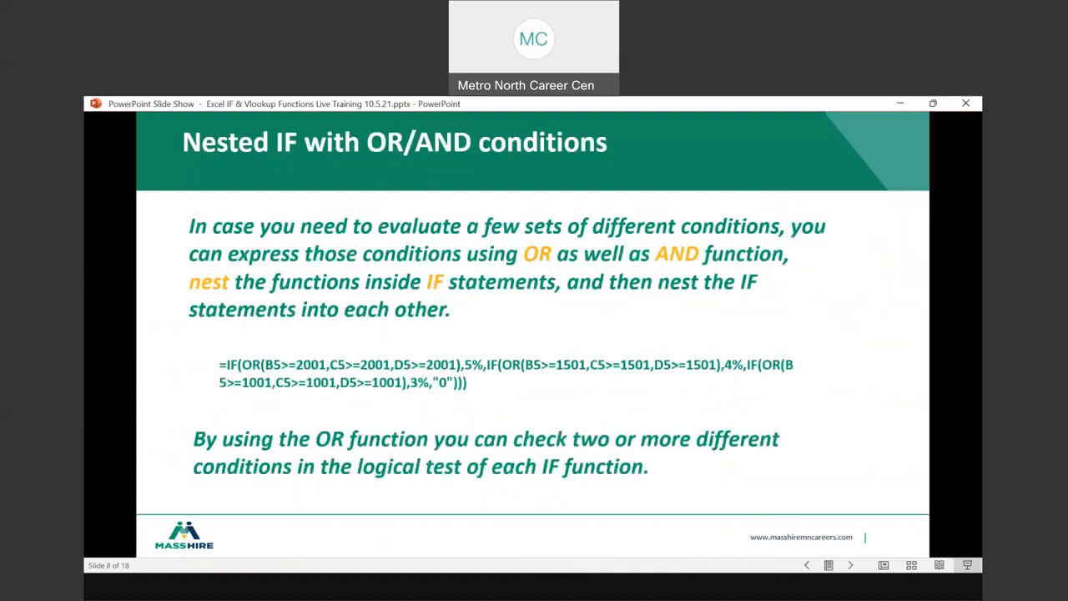
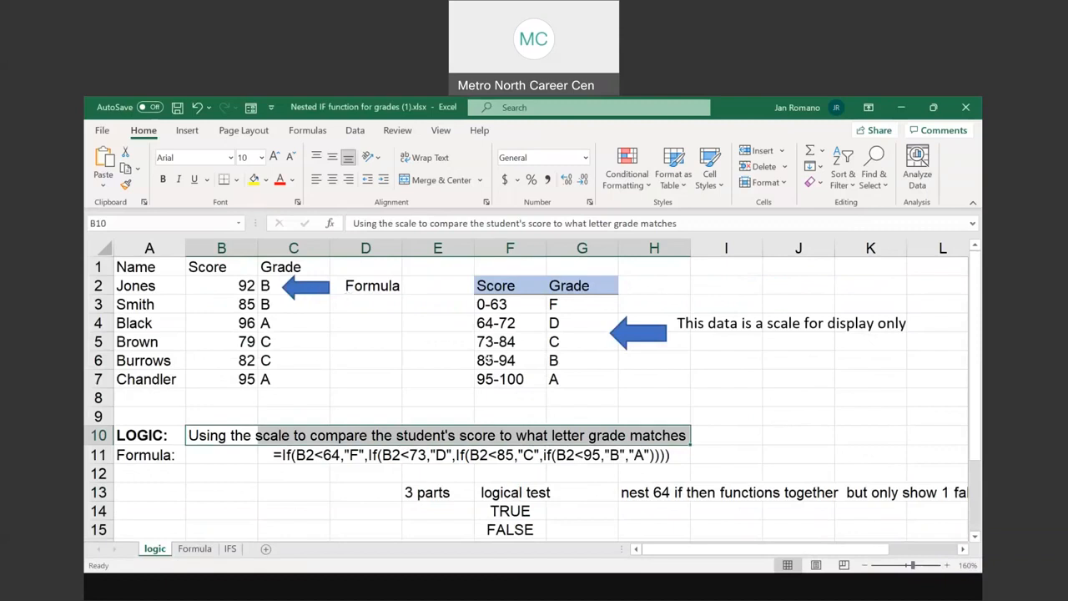
Examine the grade scale rows in F3:G5 against the nested IF formulas in grade cells C5 and C6
{"action": "left_click", "coordinate": [509, 303]}
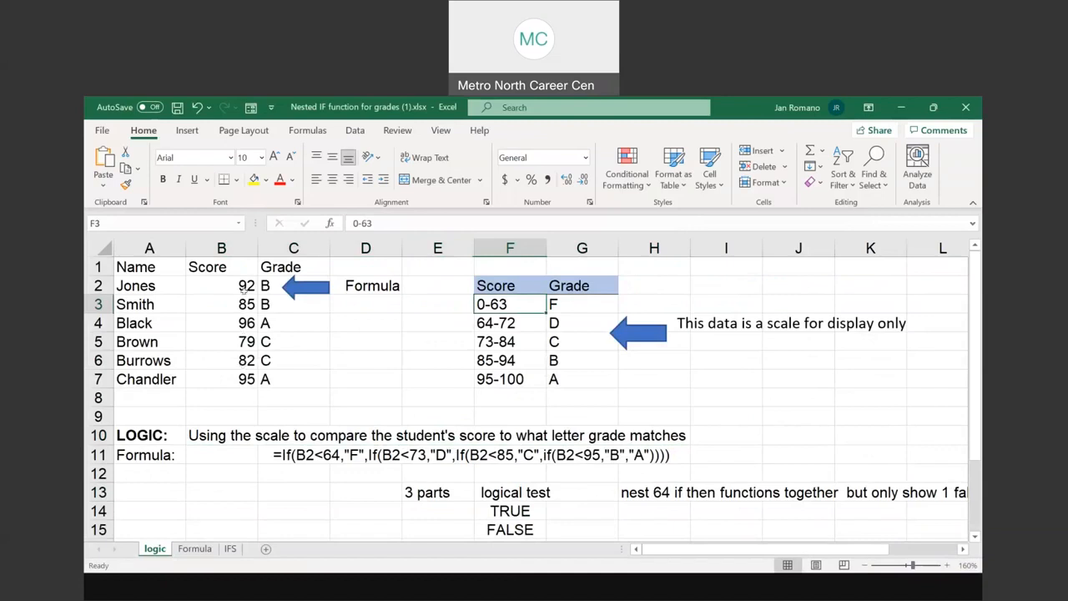
{"action": "left_click", "coordinate": [579, 304]}
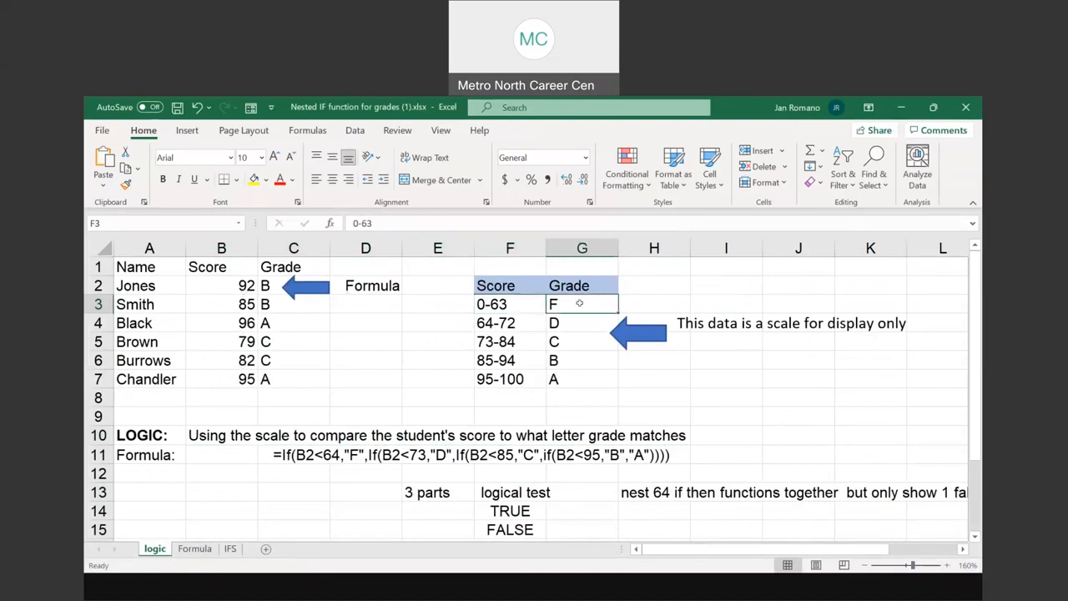
{"action": "left_click", "coordinate": [507, 322]}
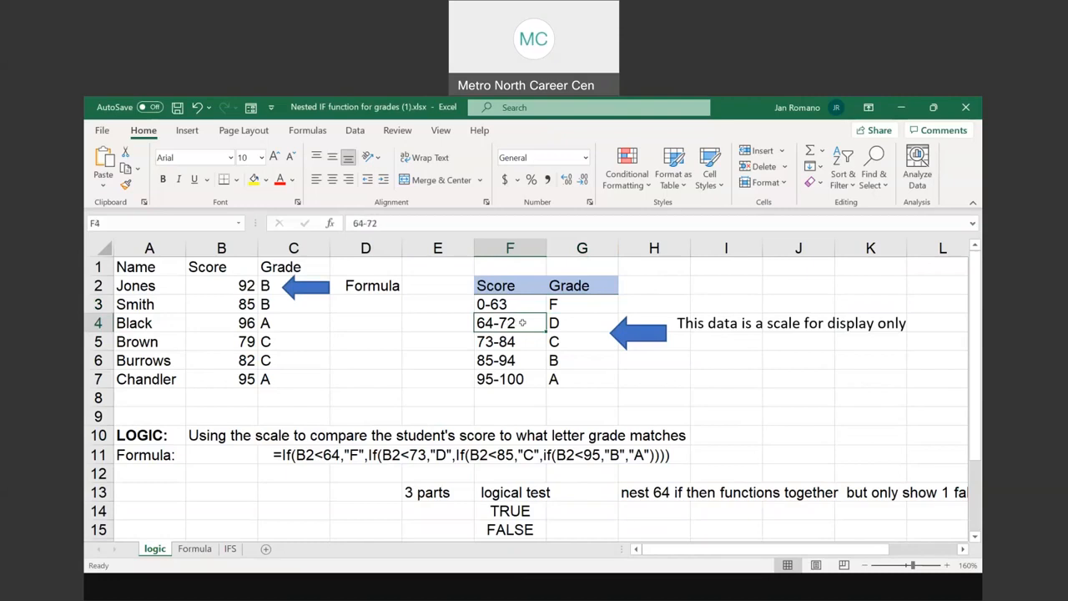
{"action": "left_click", "coordinate": [577, 323]}
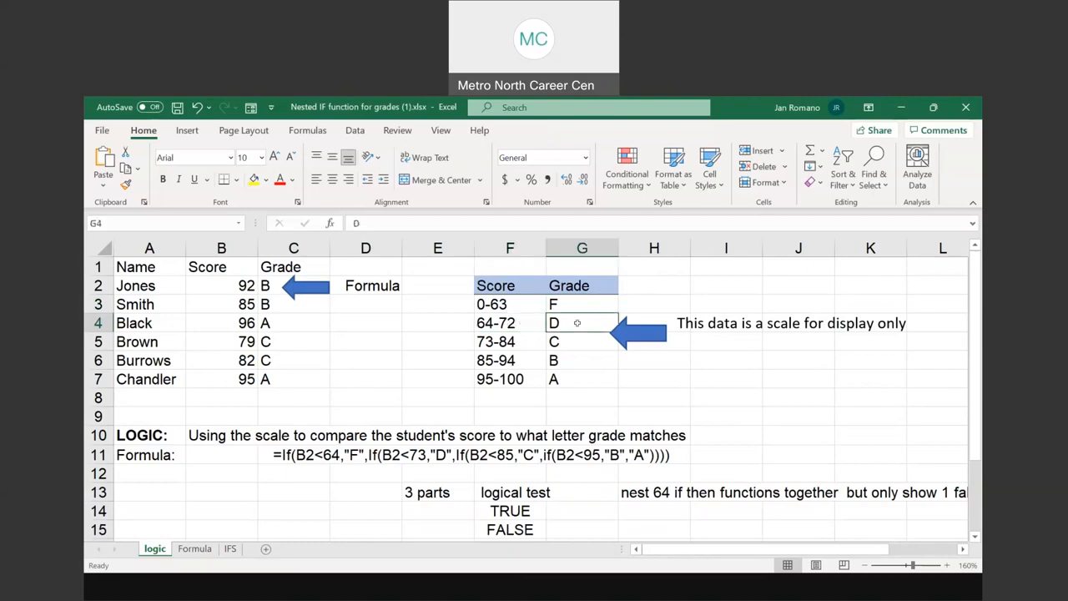
{"action": "left_click", "coordinate": [517, 341]}
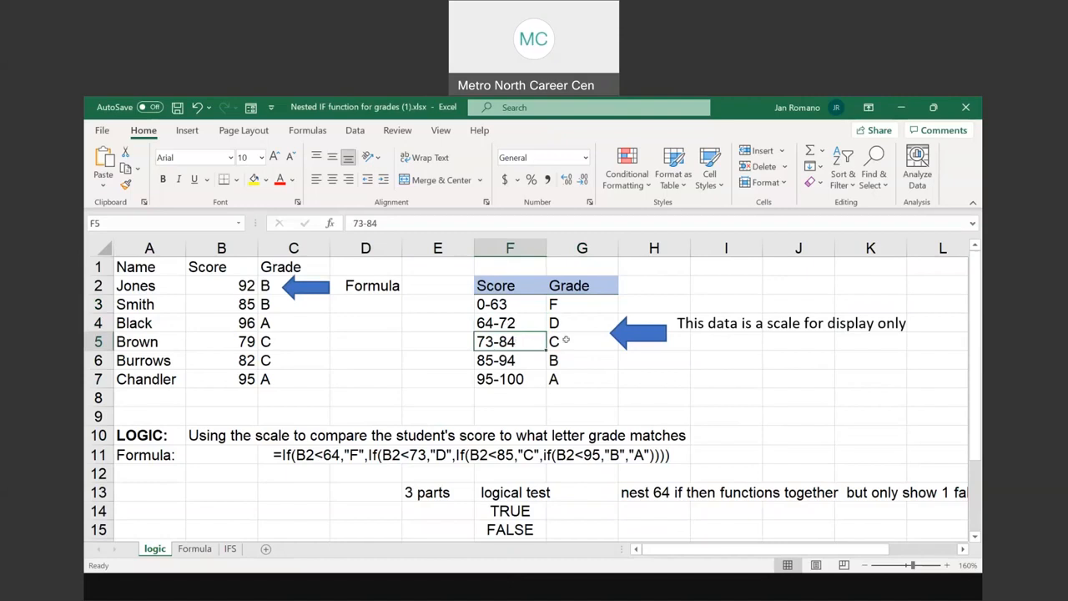
{"action": "left_click", "coordinate": [264, 360]}
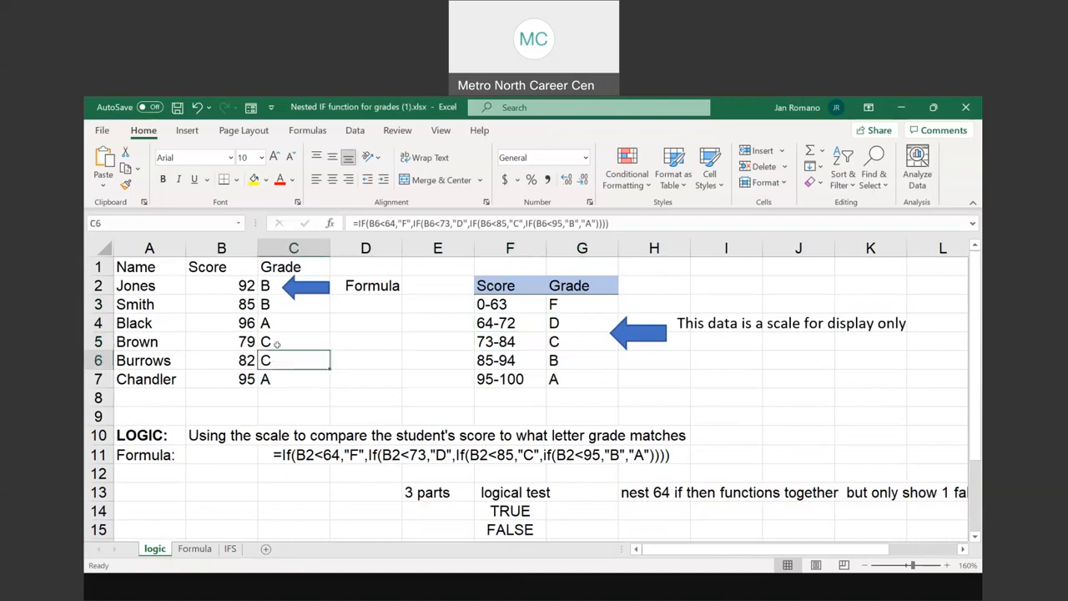
{"action": "left_click", "coordinate": [277, 344]}
{"action": "left_click", "coordinate": [276, 360]}
{"action": "left_click", "coordinate": [277, 344]}
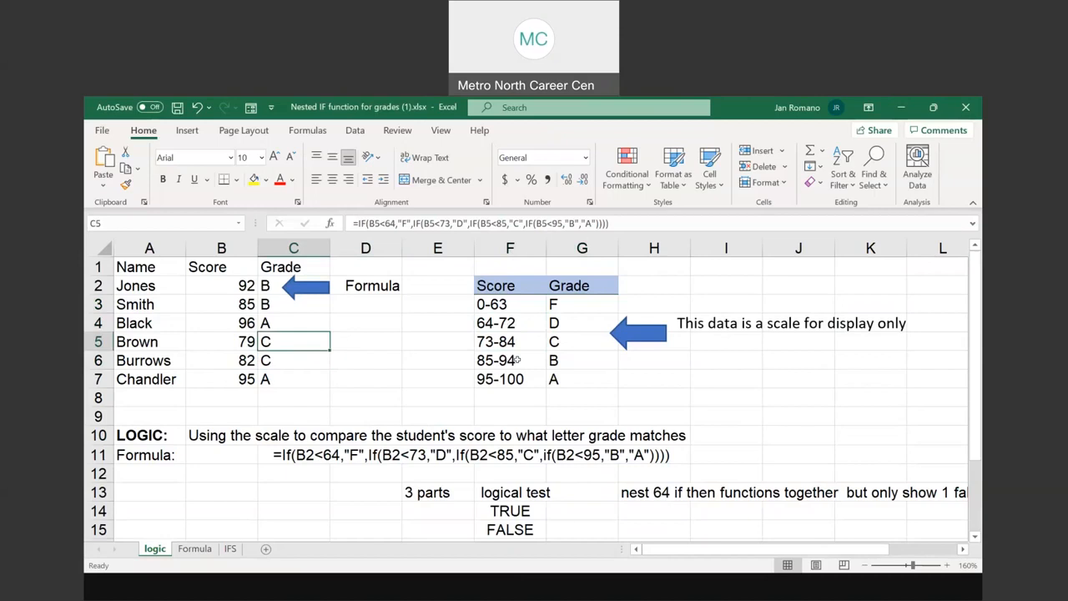
Compare the scores and grades in B2:C3 and C7 with the 95-100 row of the grade scale
{"action": "left_click", "coordinate": [251, 309]}
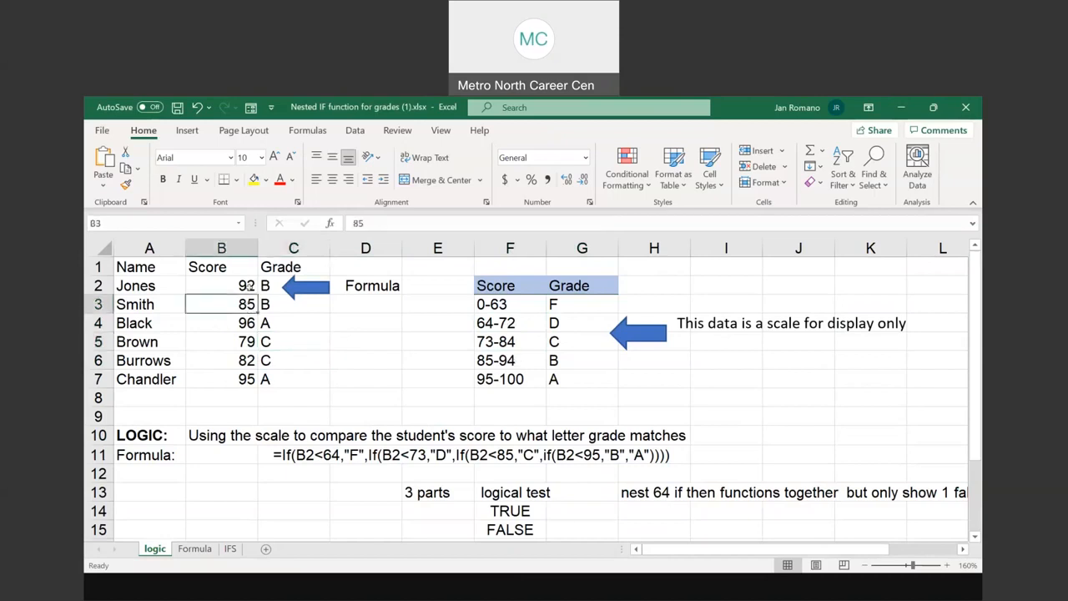
{"action": "left_click", "coordinate": [249, 287]}
{"action": "left_click", "coordinate": [269, 287]}
{"action": "left_click", "coordinate": [271, 307]}
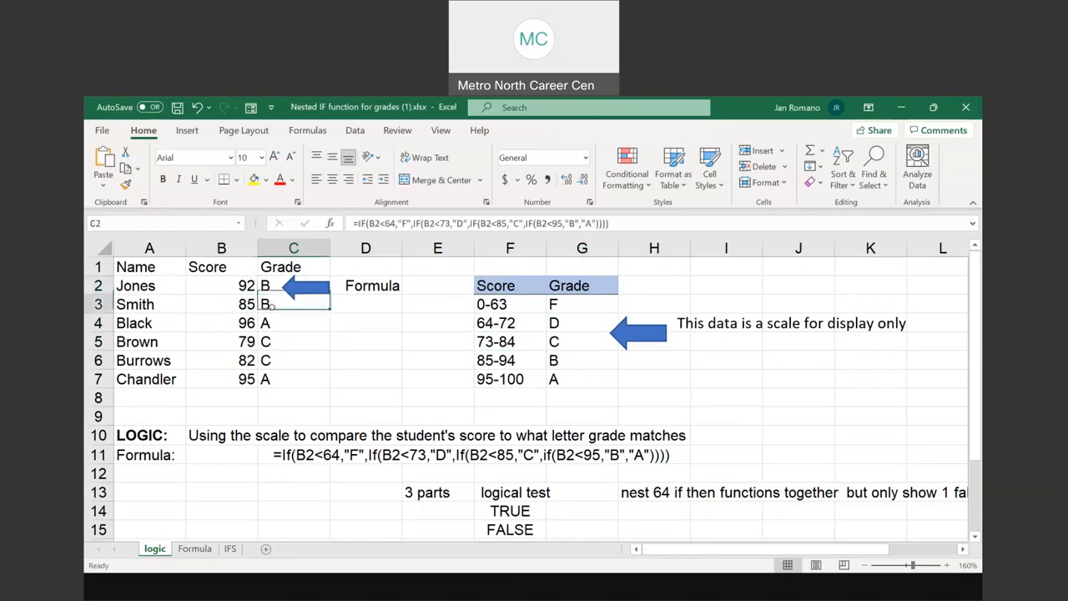
{"action": "left_click", "coordinate": [507, 379]}
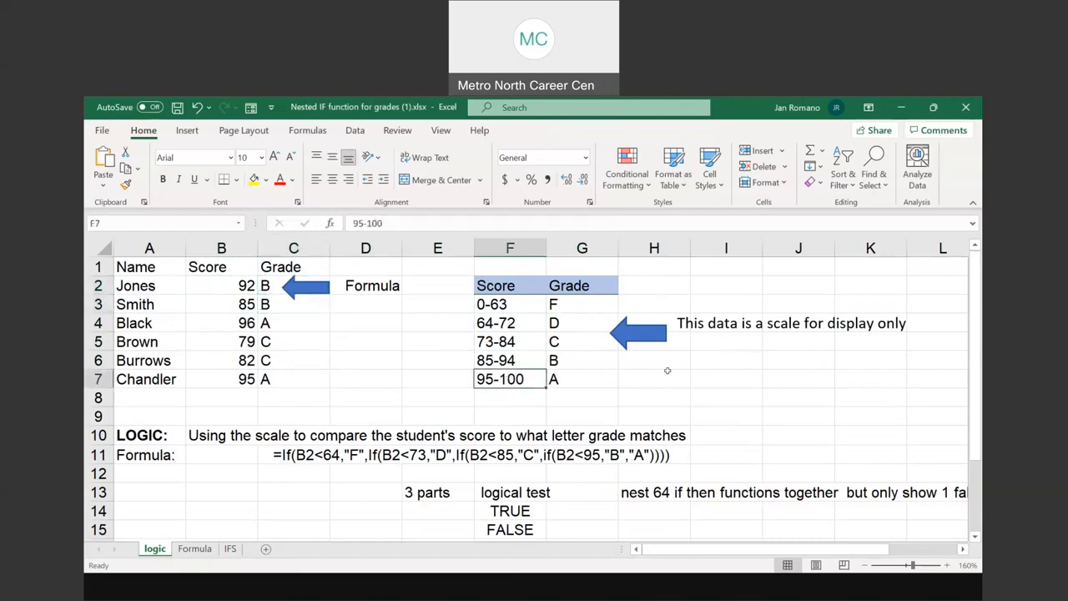
{"action": "left_click", "coordinate": [559, 382]}
{"action": "left_click", "coordinate": [292, 379]}
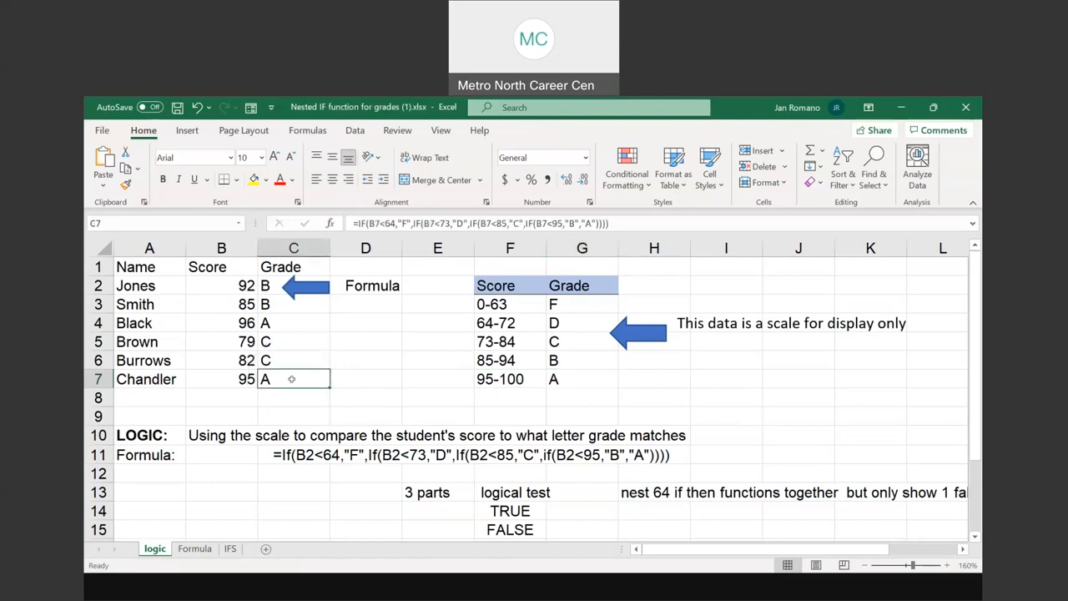
{"action": "left_click", "coordinate": [511, 380]}
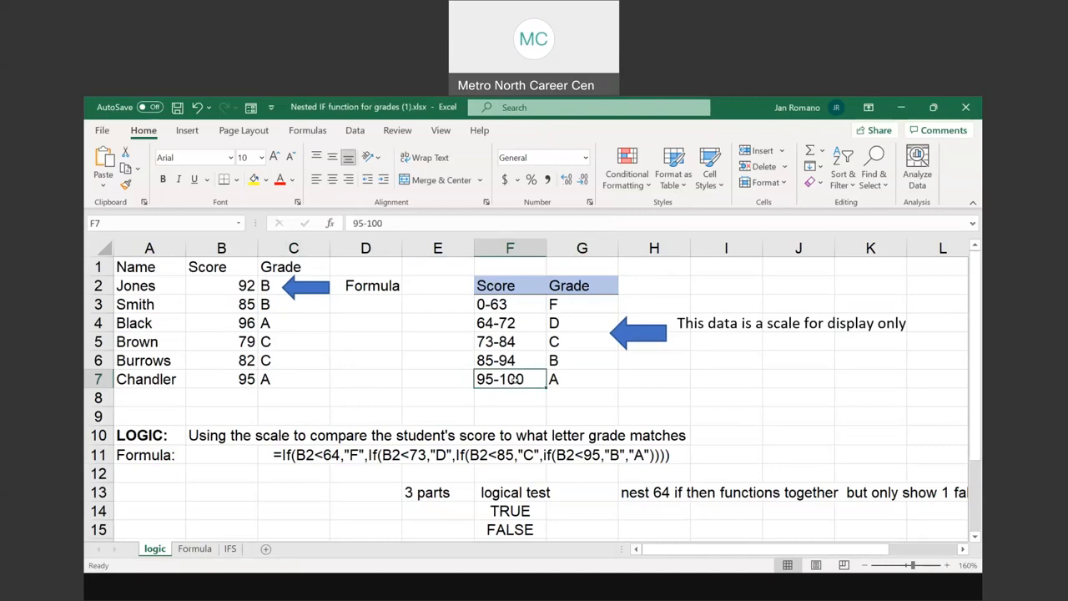
Review the grade scale in F3:G7, the nested IF formula text in C11 and the scale's text box note
{"action": "left_click_drag", "start_coordinate": [512, 306], "coordinate": [550, 360]}
{"action": "left_click", "coordinate": [491, 306]}
{"action": "left_click_drag", "start_coordinate": [557, 316], "coordinate": [564, 374]}
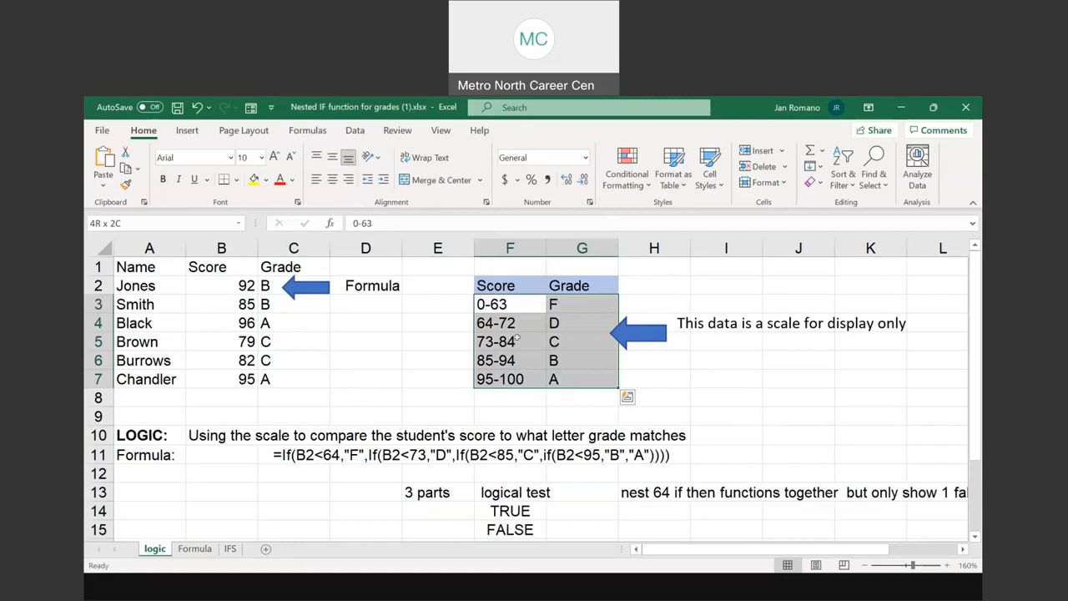
{"action": "left_click", "coordinate": [307, 455]}
{"action": "left_click_drag", "start_coordinate": [307, 455], "coordinate": [678, 453]}
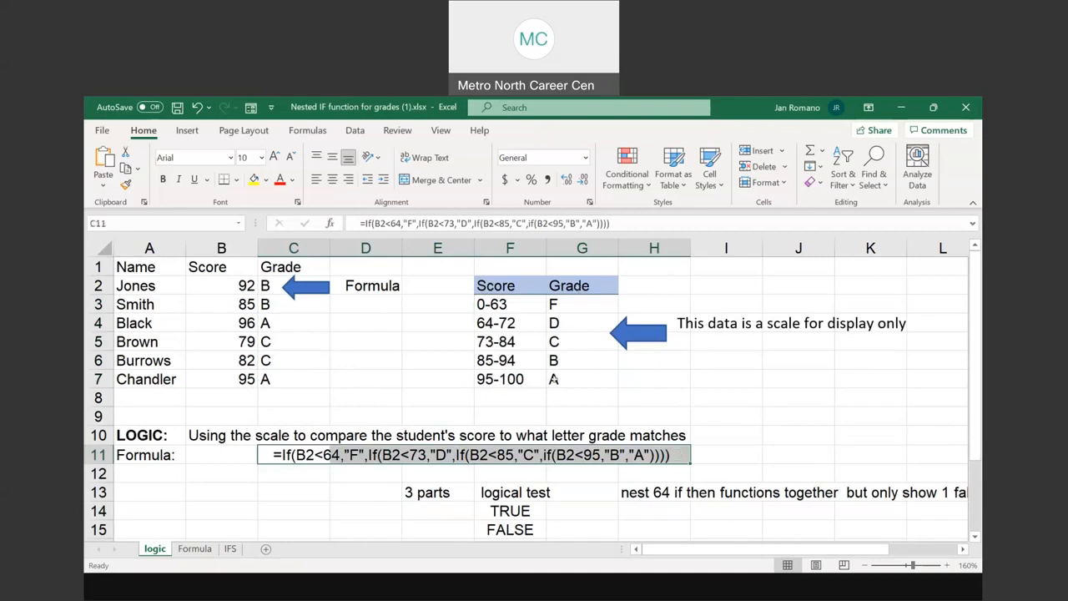
{"action": "left_click_drag", "start_coordinate": [421, 305], "coordinate": [476, 342]}
{"action": "left_click", "coordinate": [553, 341]}
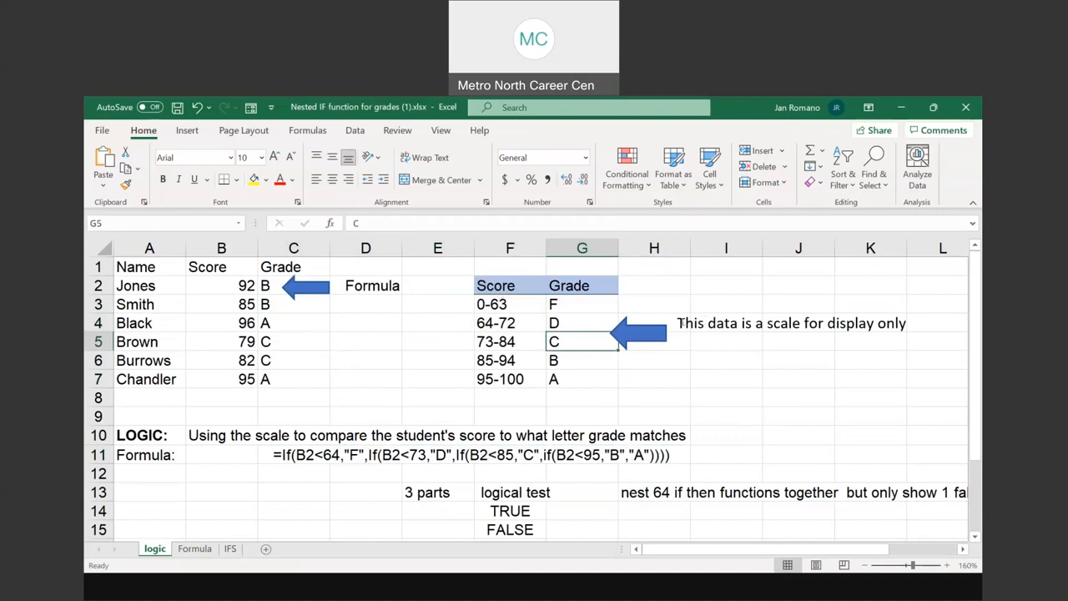
{"action": "left_click_drag", "start_coordinate": [677, 323], "coordinate": [909, 323]}
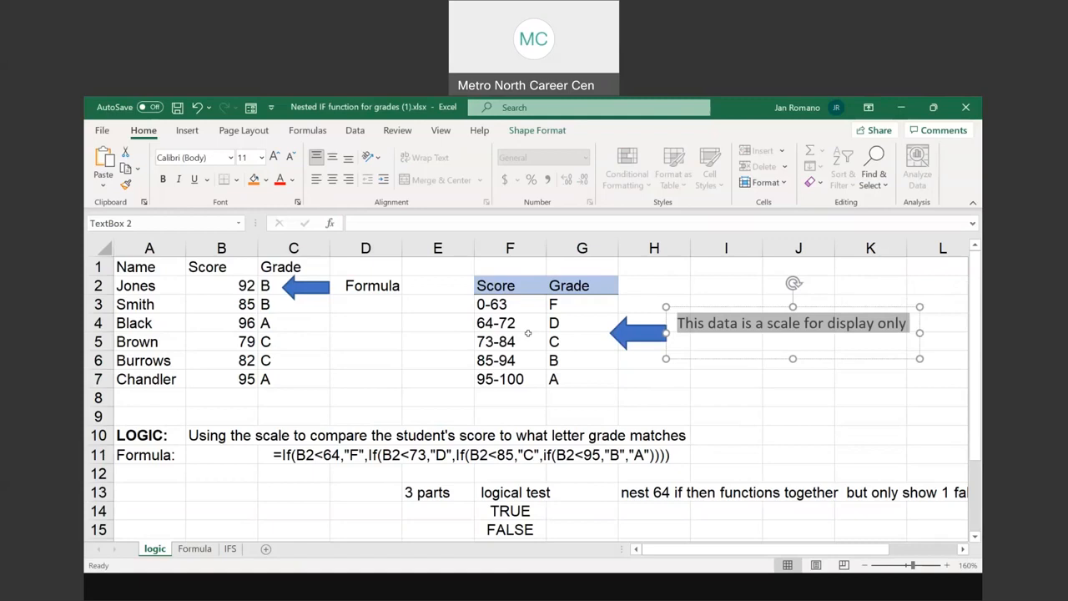
Read the row 13 notes on the IF function's three parts and the nesting limit, including the full text of H13
{"action": "scroll", "coordinate": [448, 343], "scroll_direction": "down", "scroll_amount": 1}
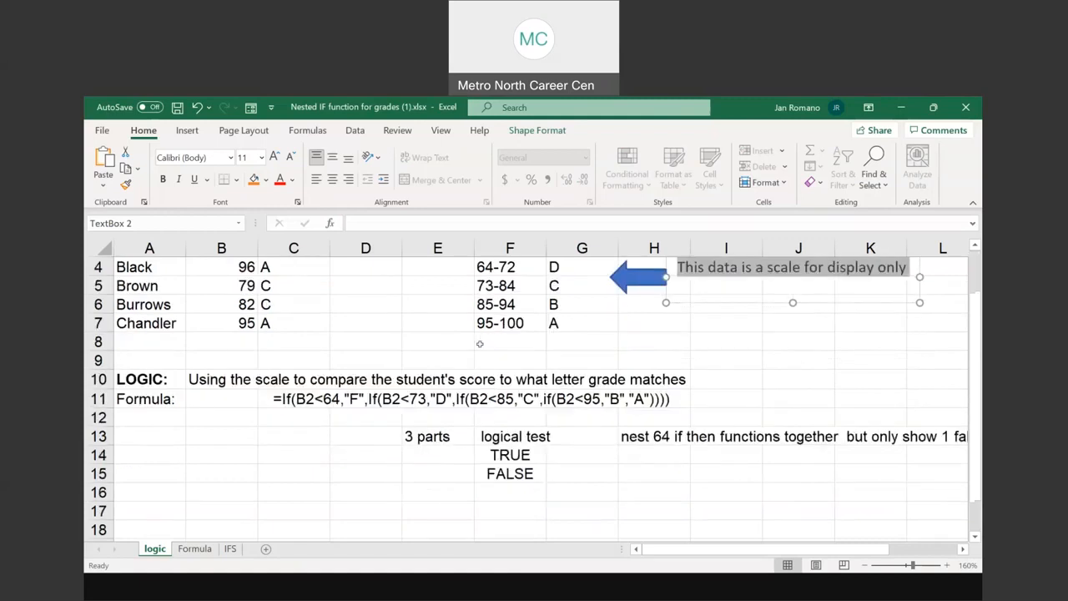
{"action": "left_click", "coordinate": [434, 435]}
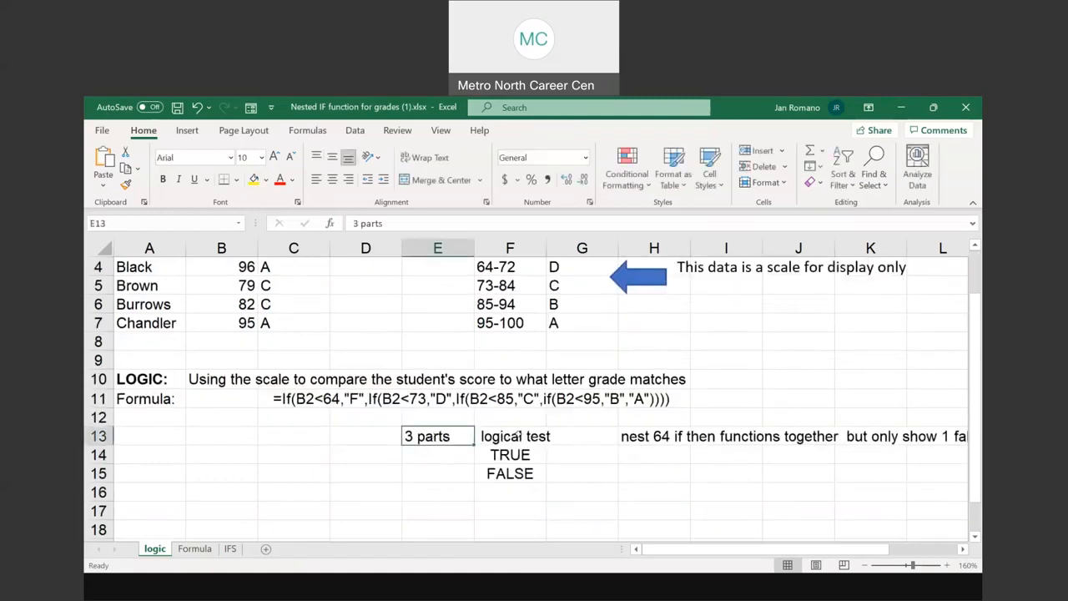
{"action": "left_click", "coordinate": [517, 435], "text": "shift"}
{"action": "left_click", "coordinate": [518, 436]}
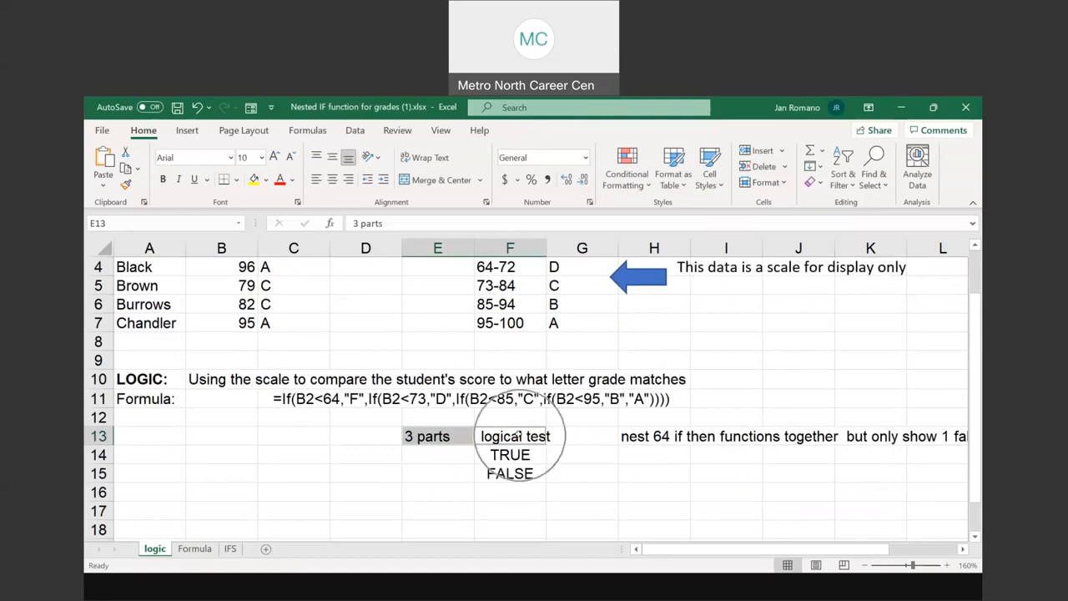
{"action": "left_click", "coordinate": [650, 435]}
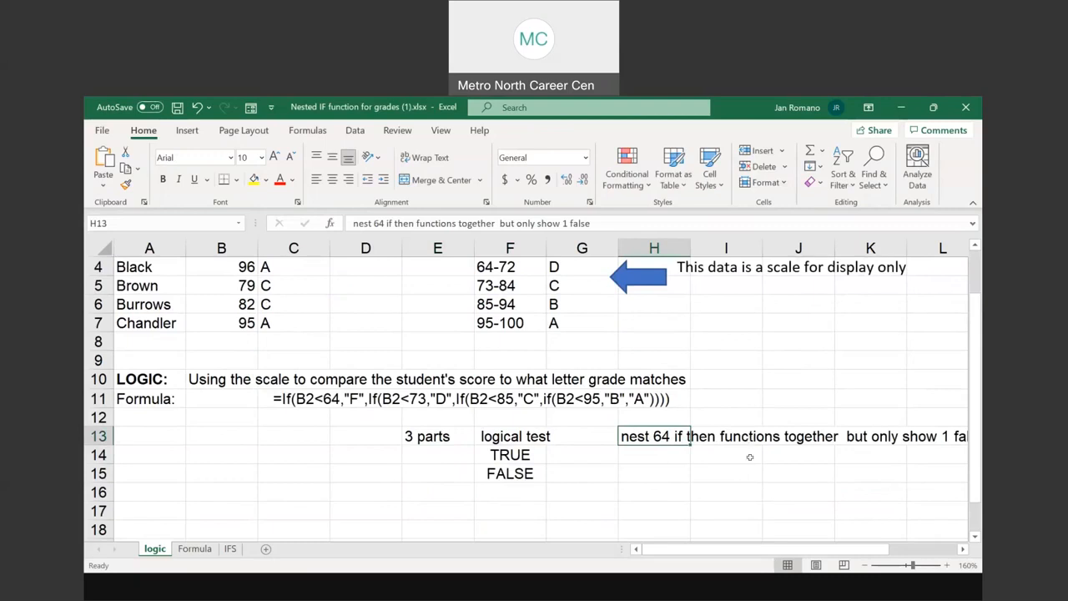
{"action": "left_click_drag", "start_coordinate": [706, 556], "coordinate": [769, 556]}
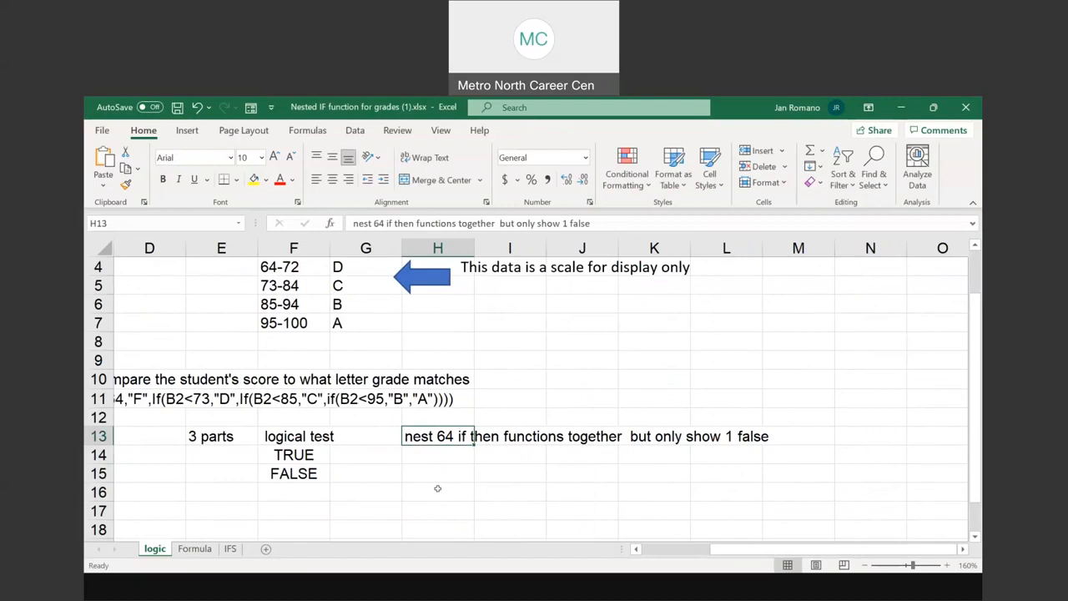
{"action": "left_click_drag", "start_coordinate": [704, 549], "coordinate": [651, 551]}
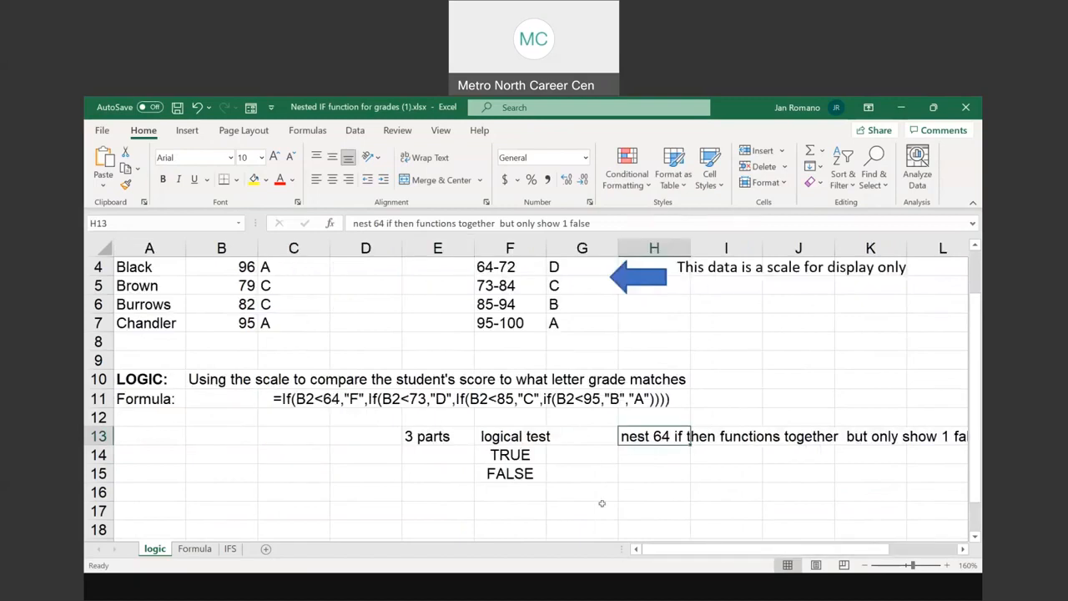
{"action": "scroll", "coordinate": [601, 503], "scroll_direction": "up", "scroll_amount": 1}
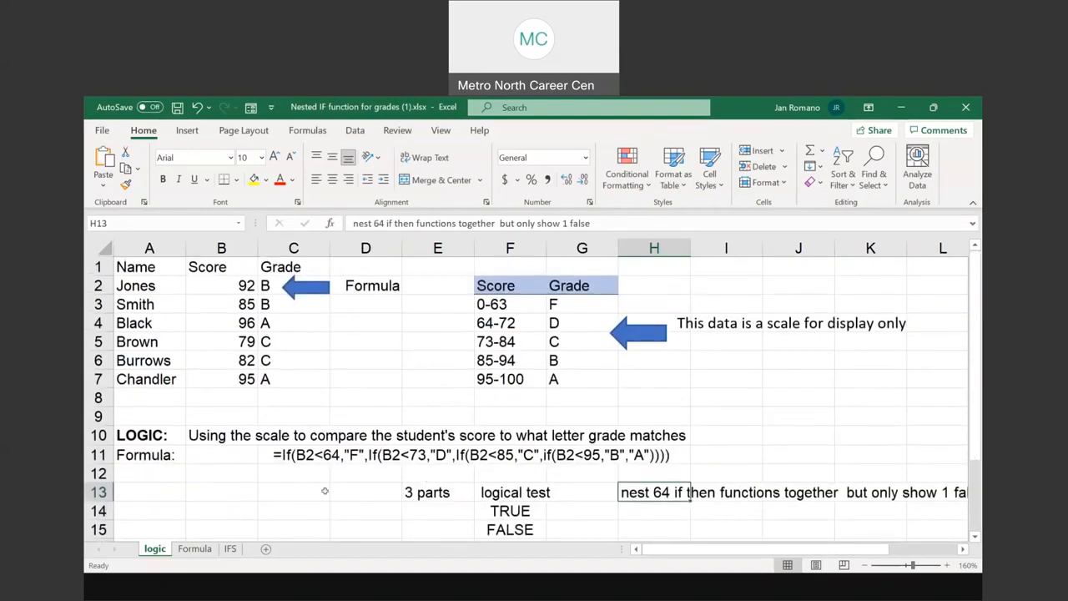
Review the formula text in C11 and inspect the nested IF formula in C2 without changing it
{"action": "left_click_drag", "start_coordinate": [284, 455], "coordinate": [669, 455]}
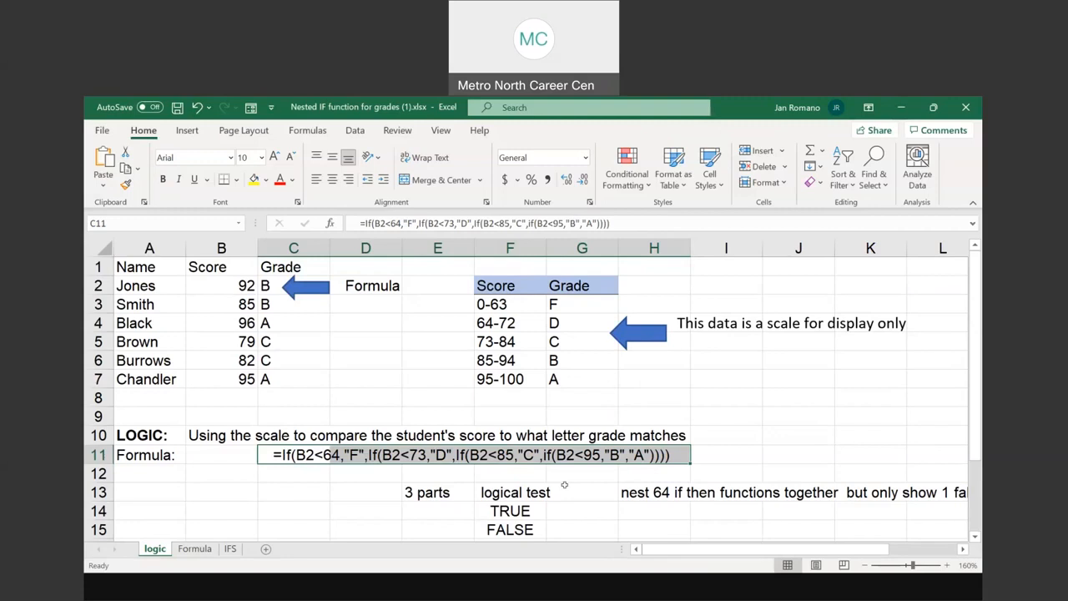
{"action": "left_click", "coordinate": [268, 284]}
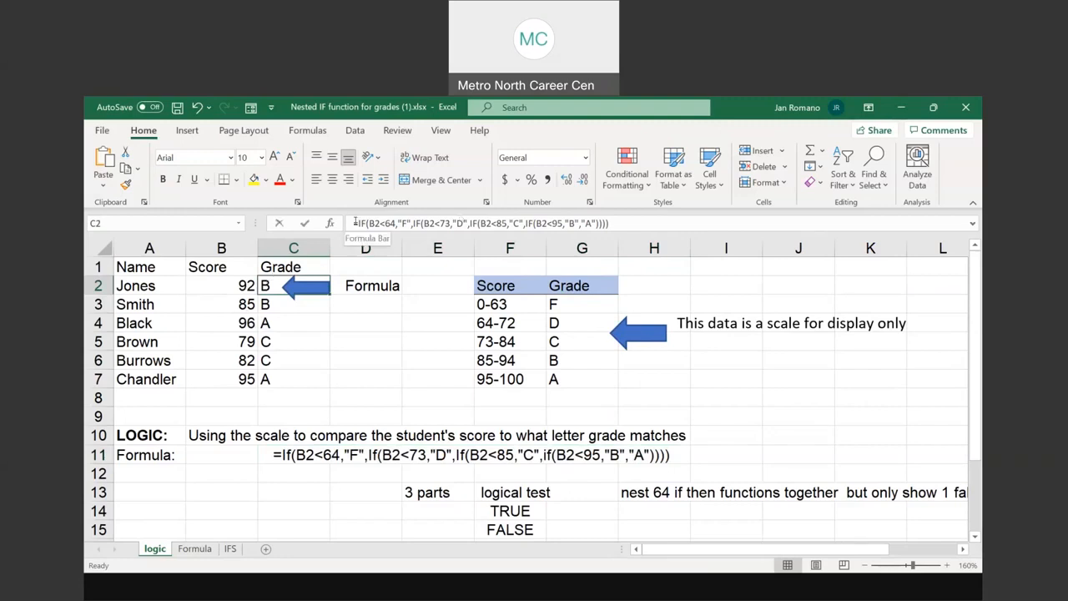
{"action": "left_click", "coordinate": [610, 223]}
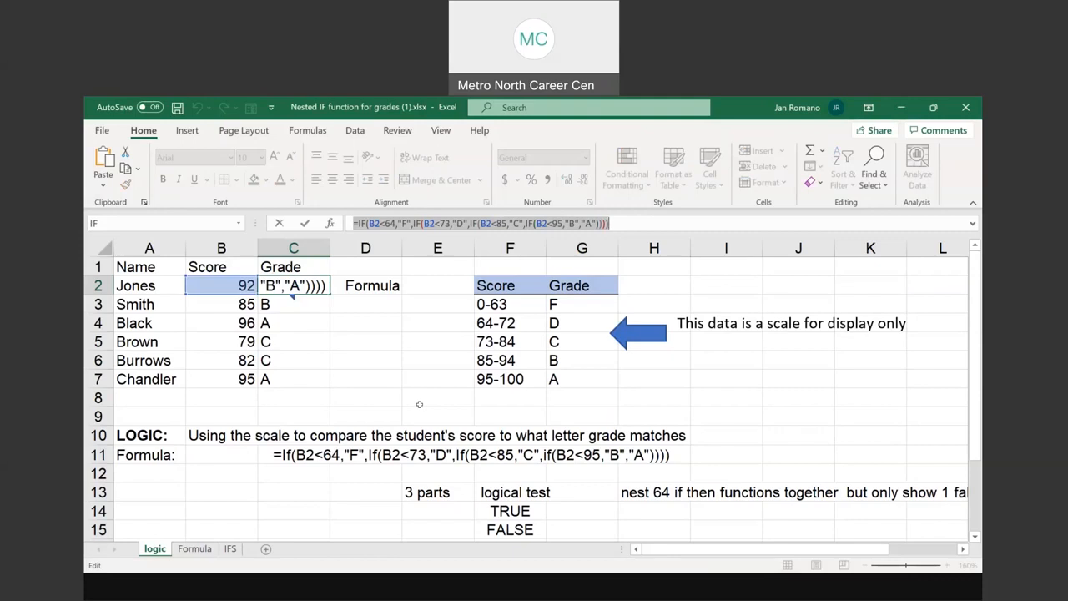
{"action": "type", "text": "="}
{"action": "left_click_drag", "start_coordinate": [491, 285], "coordinate": [579, 380]}
{"action": "key", "text": "Escape"}
Examine the Score and Grade scale in F2:G7 again alongside the nested IF formula text in C11
{"action": "left_click_drag", "start_coordinate": [493, 285], "coordinate": [582, 377]}
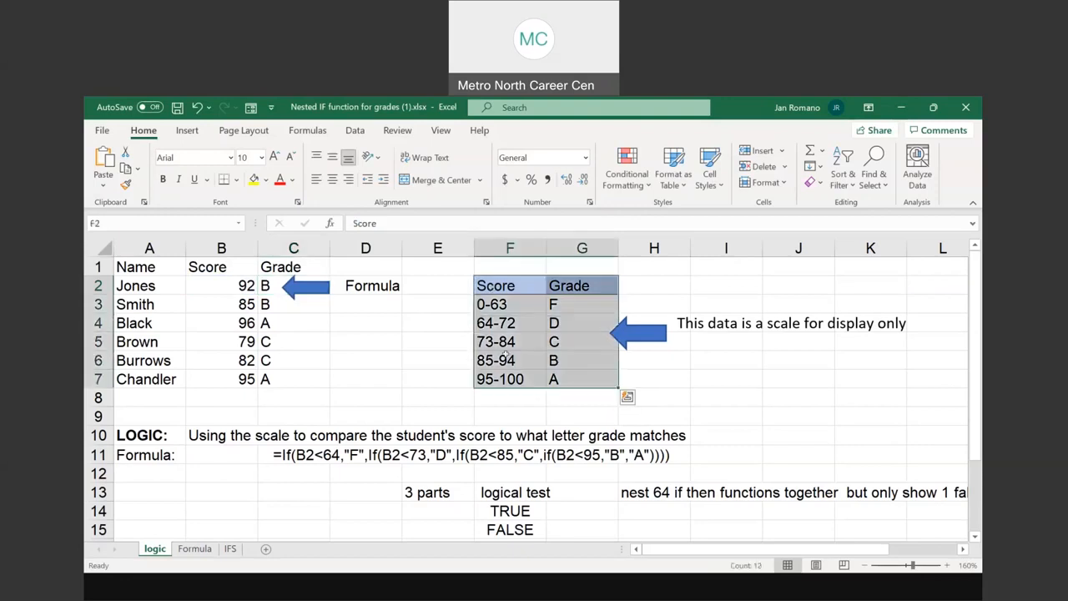
{"action": "left_click", "coordinate": [502, 301]}
{"action": "left_click_drag", "start_coordinate": [513, 315], "coordinate": [581, 376]}
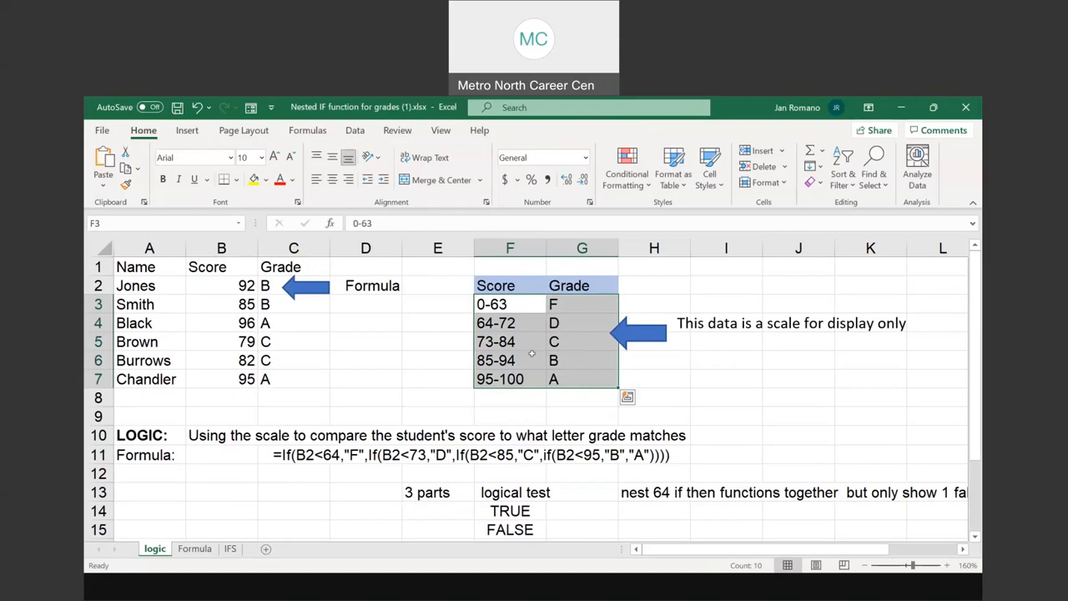
{"action": "left_click", "coordinate": [273, 454]}
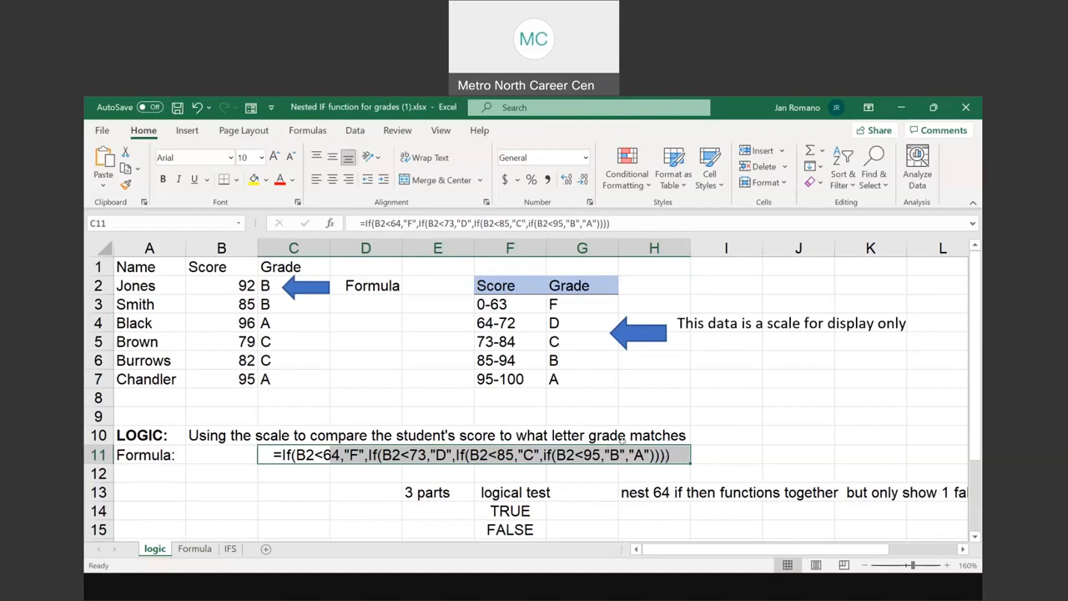
{"action": "scroll", "coordinate": [730, 384], "scroll_direction": "down", "scroll_amount": 1}
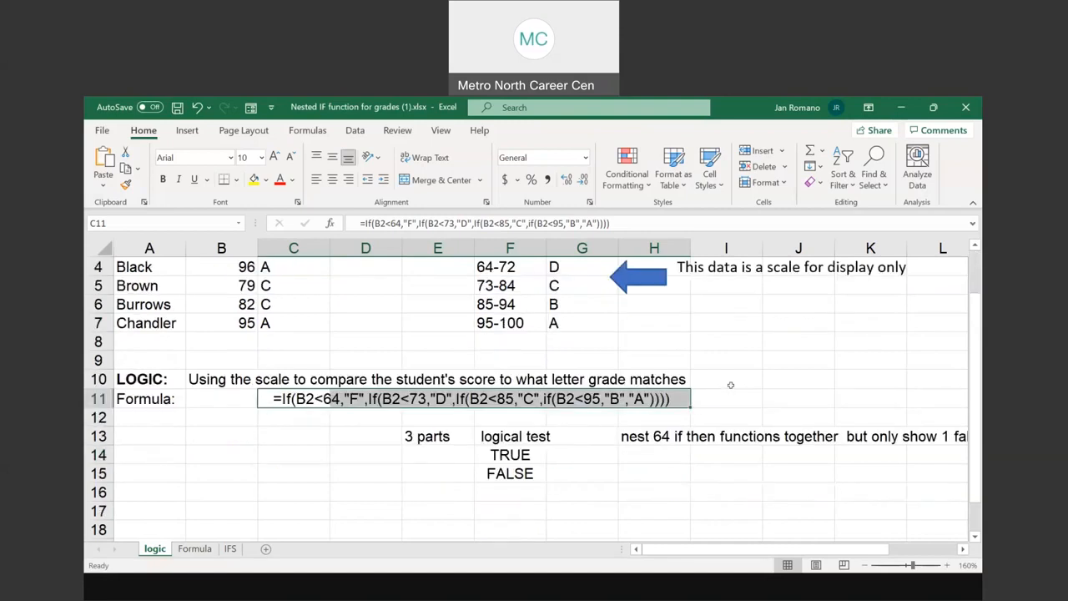
{"action": "scroll", "coordinate": [730, 384], "scroll_direction": "up", "scroll_amount": 1}
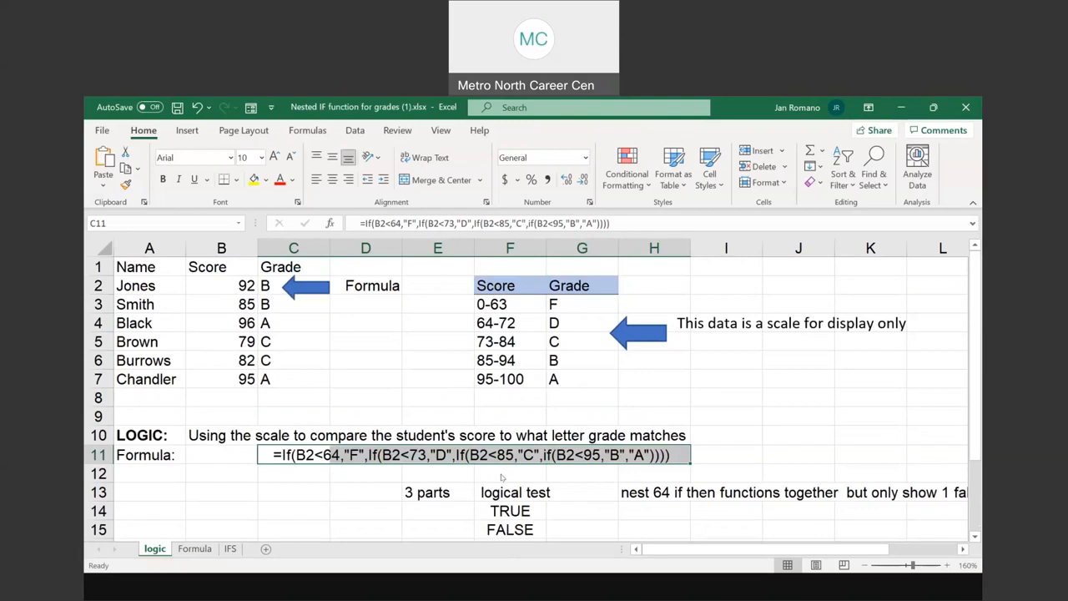
Switch to the PowerPoint slide show and point out the display-only data note on the Nested IF Function slide
{"action": "key", "text": "alt+Tab"}
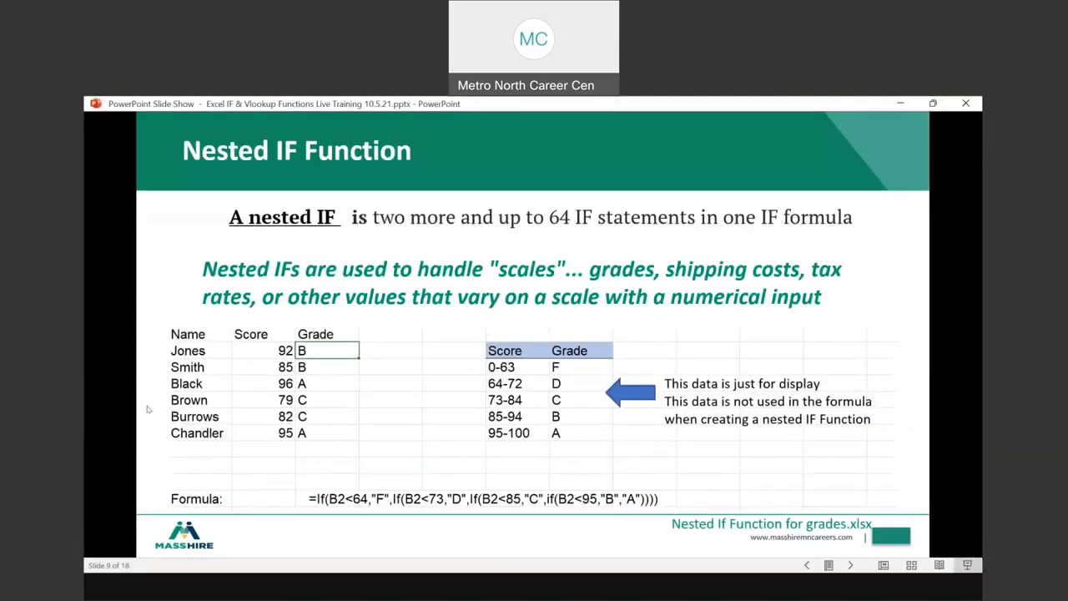
{"action": "left_click", "coordinate": [758, 384]}
{"action": "left_click", "coordinate": [758, 385]}
{"action": "left_click", "coordinate": [758, 384]}
{"action": "left_click", "coordinate": [758, 384]}
{"action": "key", "text": "ctrl"}
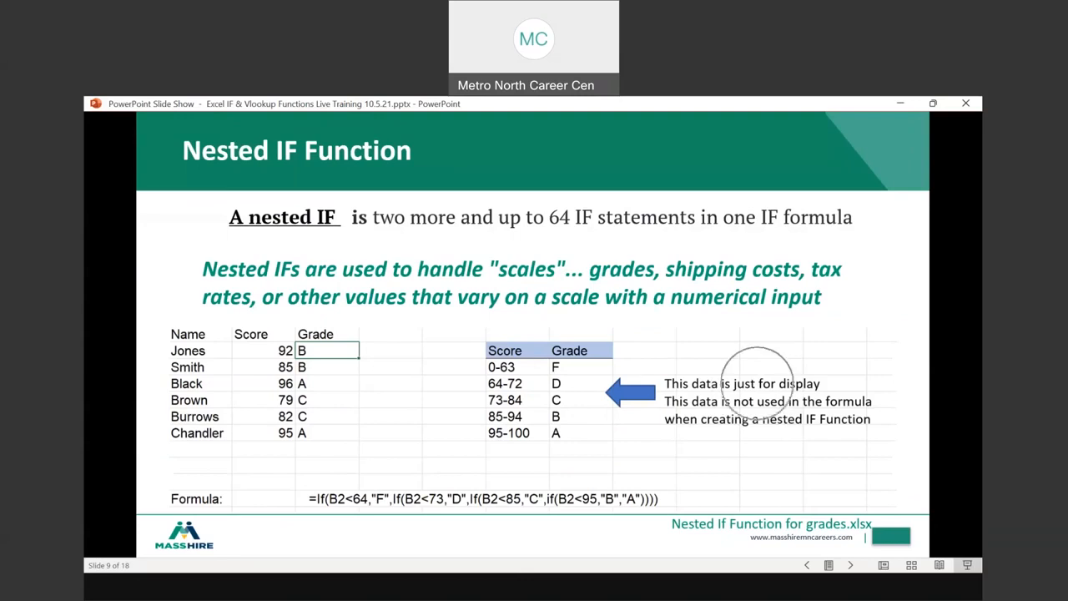
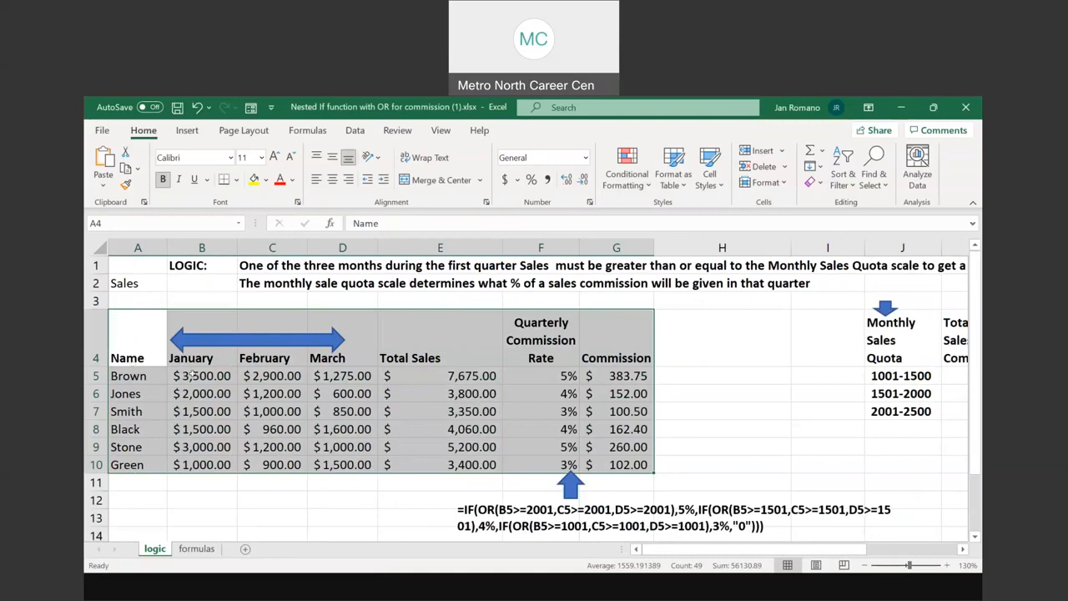
Examine the January to March sales in row 5, the Total Sales formula in E5 and the commission rate formula in F5
{"action": "left_click_drag", "start_coordinate": [192, 377], "coordinate": [350, 375]}
{"action": "left_click", "coordinate": [458, 375]}
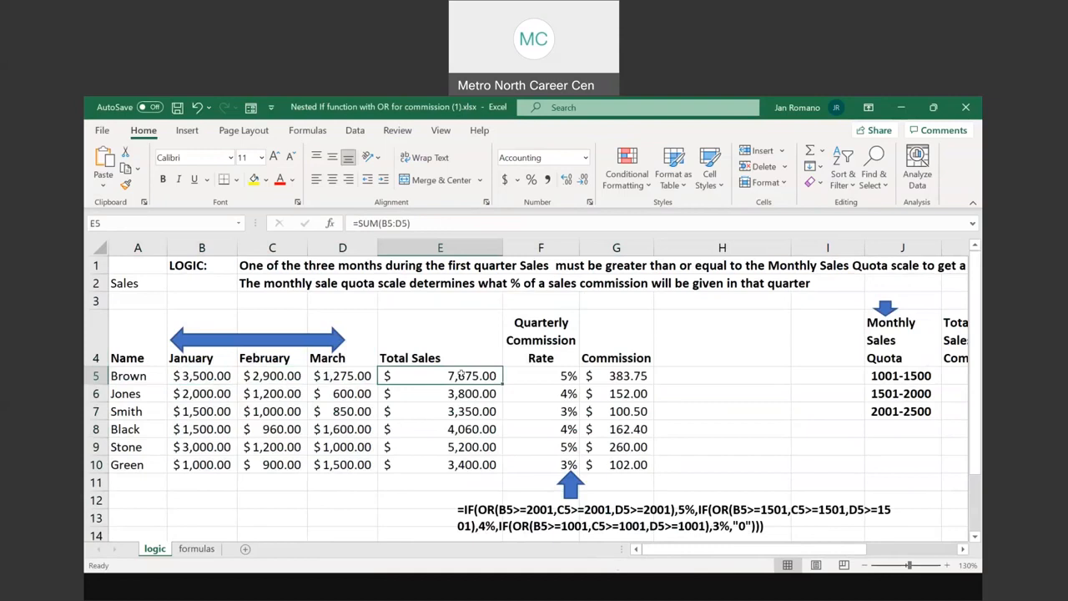
{"action": "double_click", "coordinate": [460, 375]}
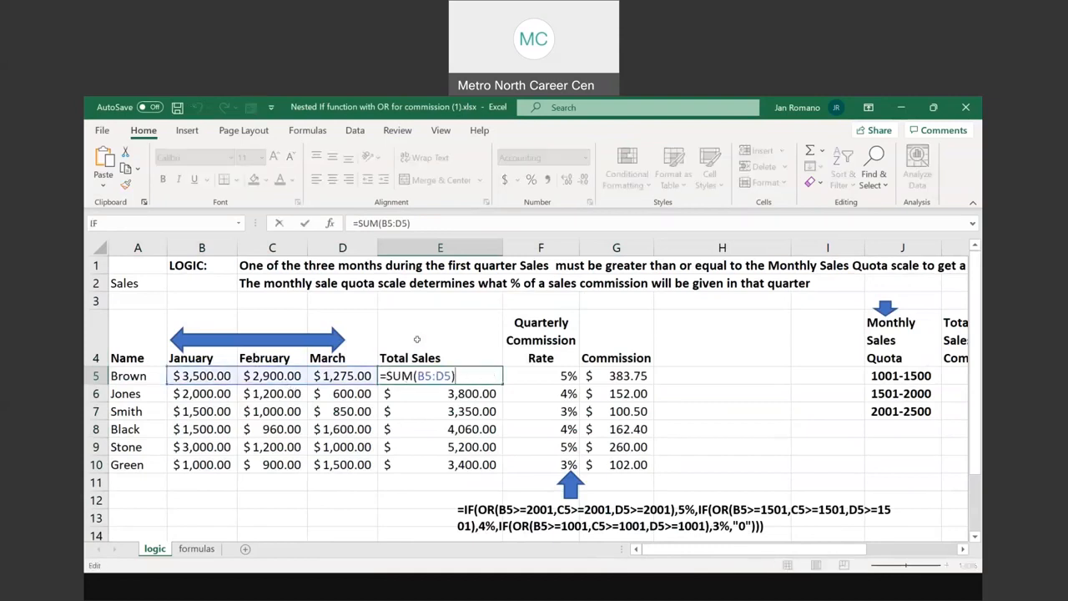
{"action": "key", "text": "Escape"}
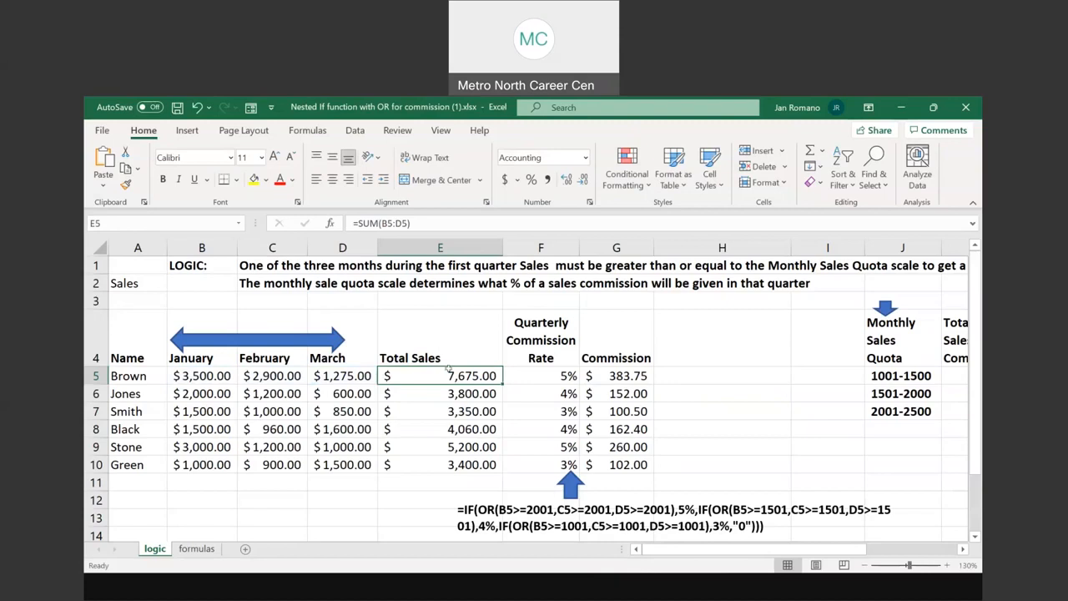
{"action": "left_click", "coordinate": [541, 372]}
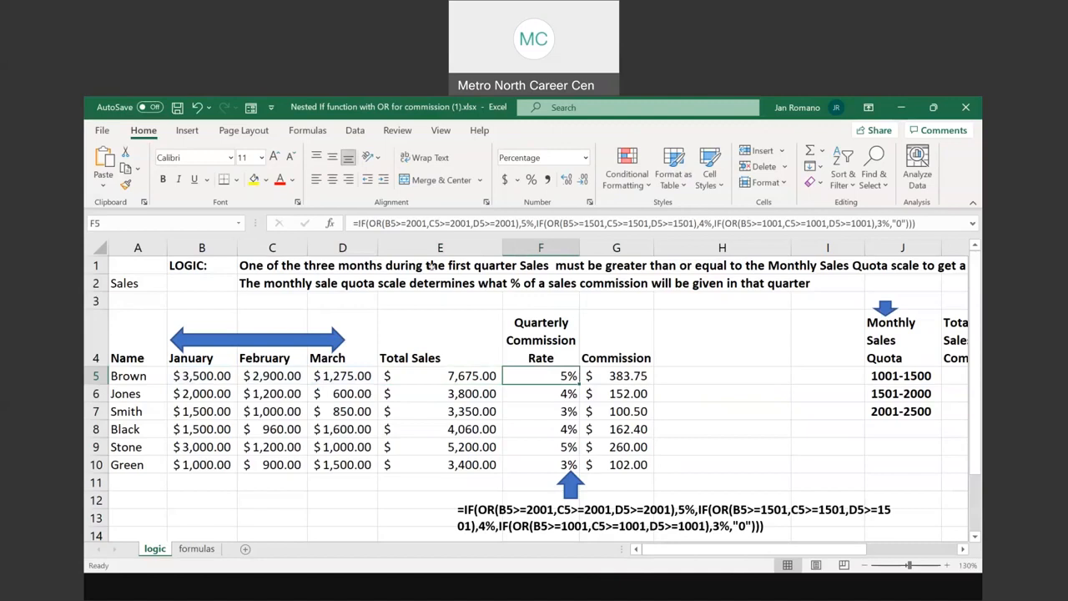
Read the commission logic statement in row 1 and the Monthly Sales Quota and Total Sales Commission scale in J4:K7
{"action": "left_click_drag", "start_coordinate": [257, 265], "coordinate": [852, 265]}
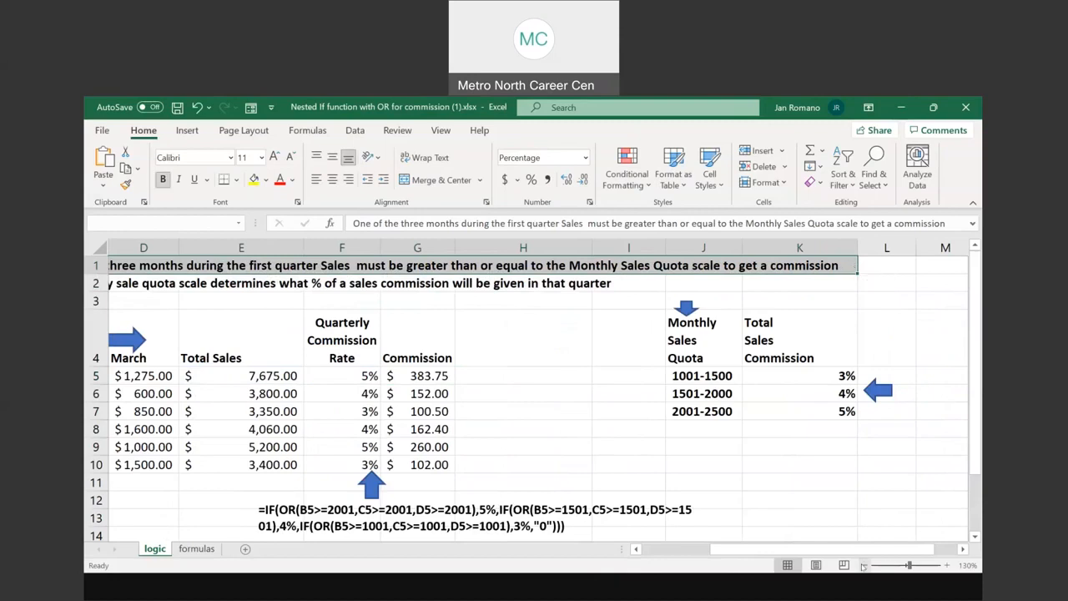
{"action": "left_click", "coordinate": [865, 566]}
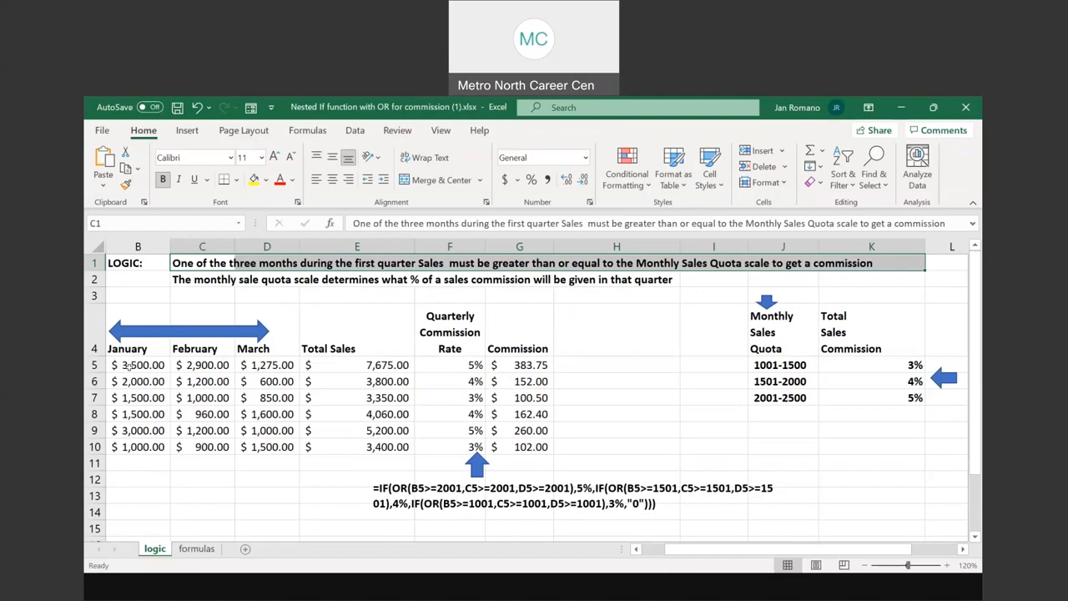
{"action": "left_click", "coordinate": [767, 332]}
{"action": "left_click_drag", "start_coordinate": [837, 333], "coordinate": [876, 398]}
{"action": "left_click_drag", "start_coordinate": [729, 551], "coordinate": [751, 552]}
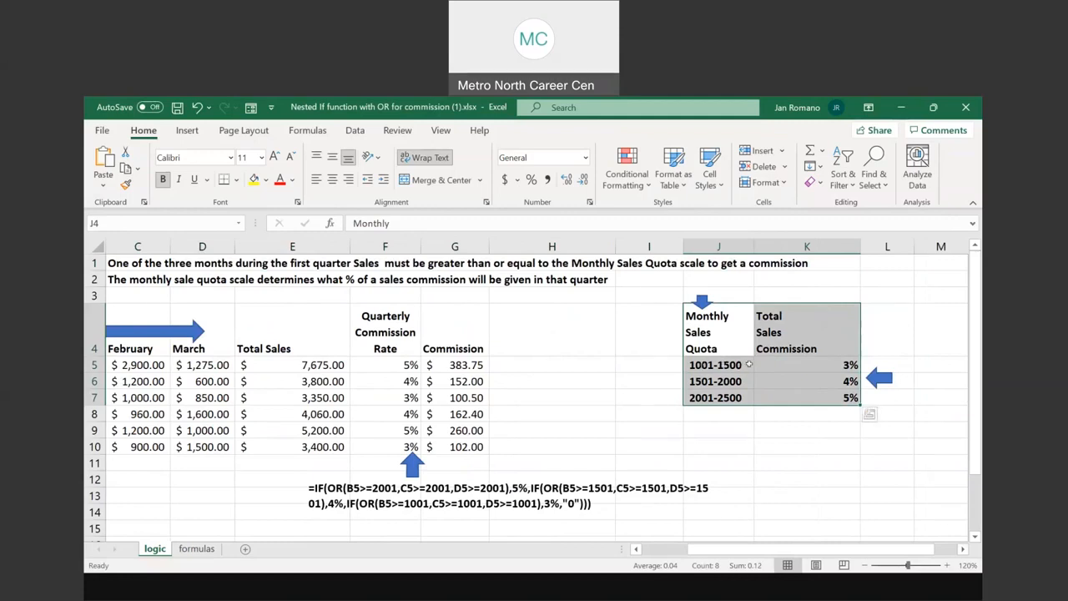
Go through the quota tiers in J5:J7 one by one with their commission percentages in column K
{"action": "left_click", "coordinate": [828, 364]}
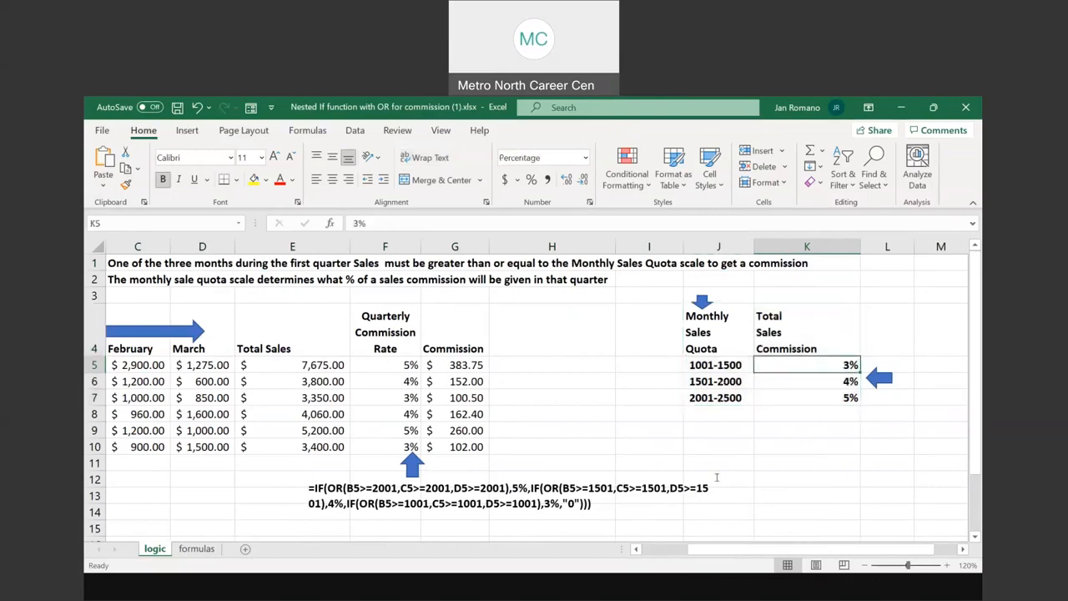
{"action": "left_click", "coordinate": [718, 381]}
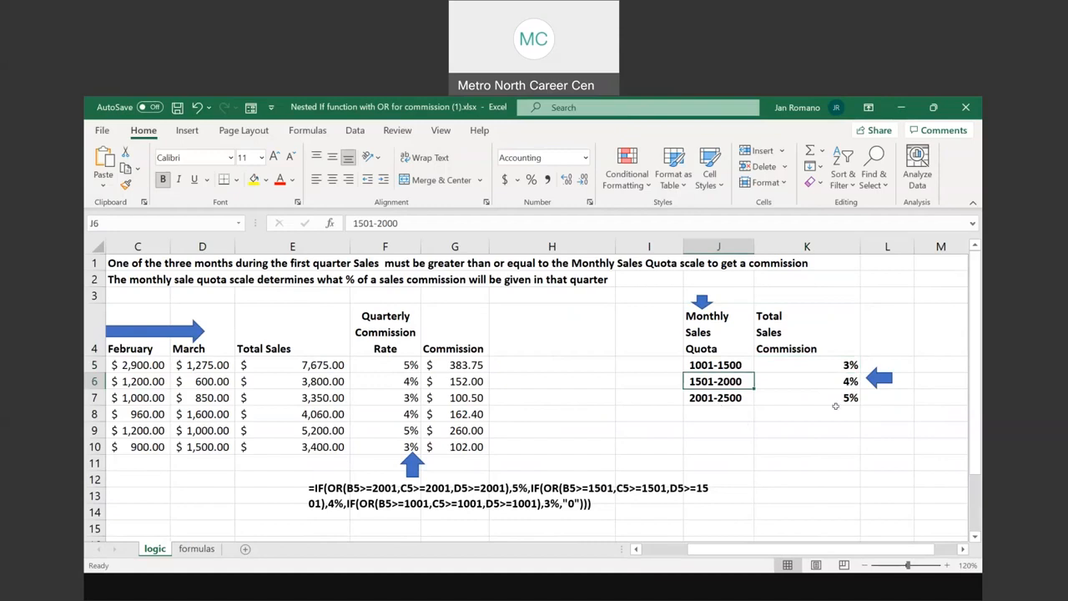
{"action": "left_click", "coordinate": [838, 380]}
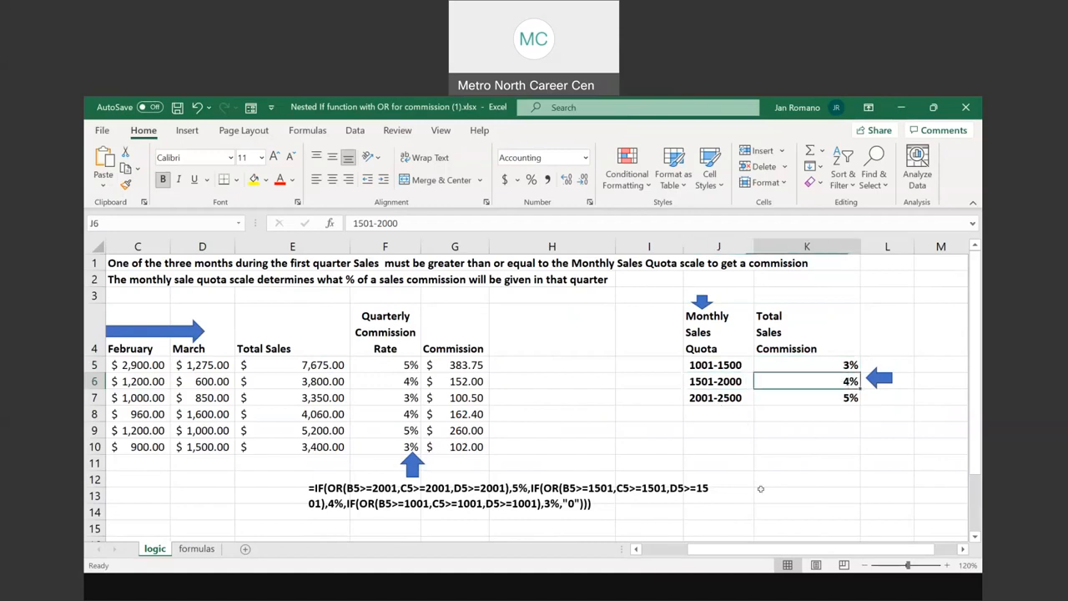
{"action": "left_click", "coordinate": [710, 398]}
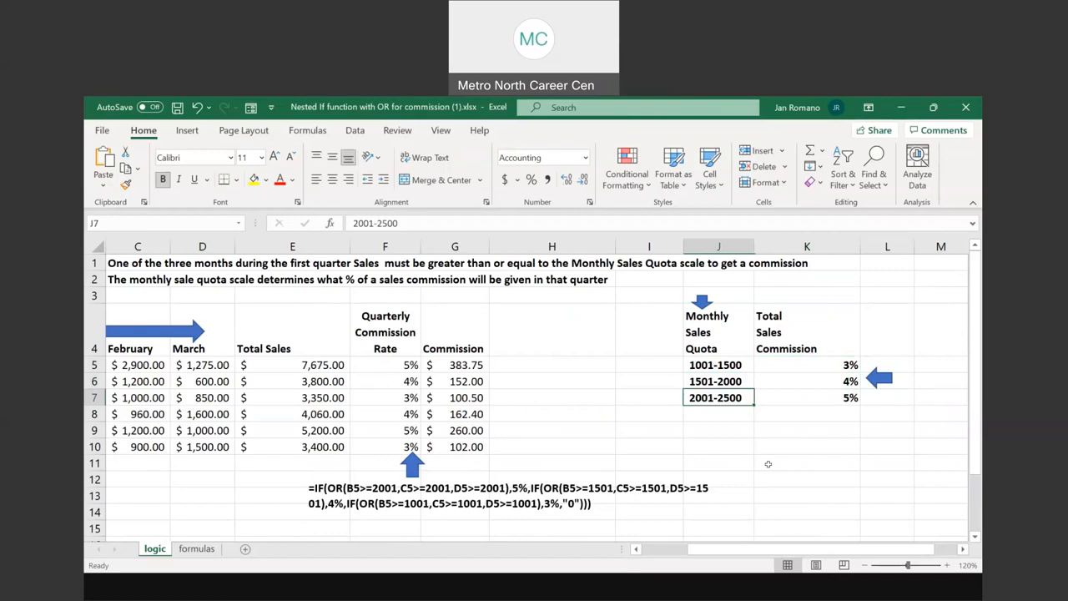
{"action": "left_click", "coordinate": [826, 401]}
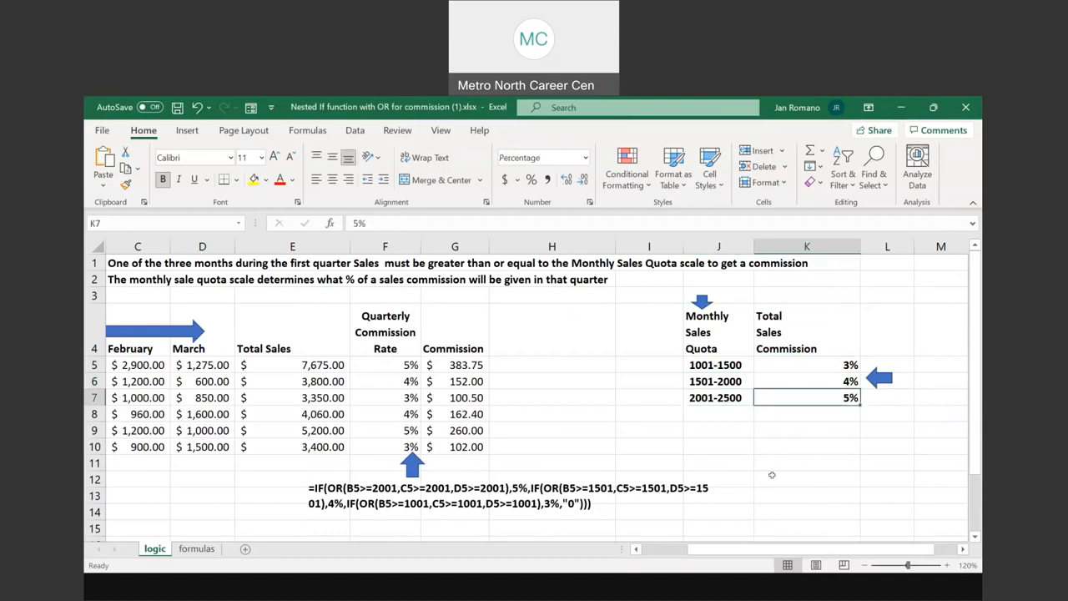
Review each monthly sales amount in B5:D5 and the resulting Quarterly Commission Rate in F5
{"action": "left_click_drag", "start_coordinate": [770, 557], "coordinate": [725, 557]}
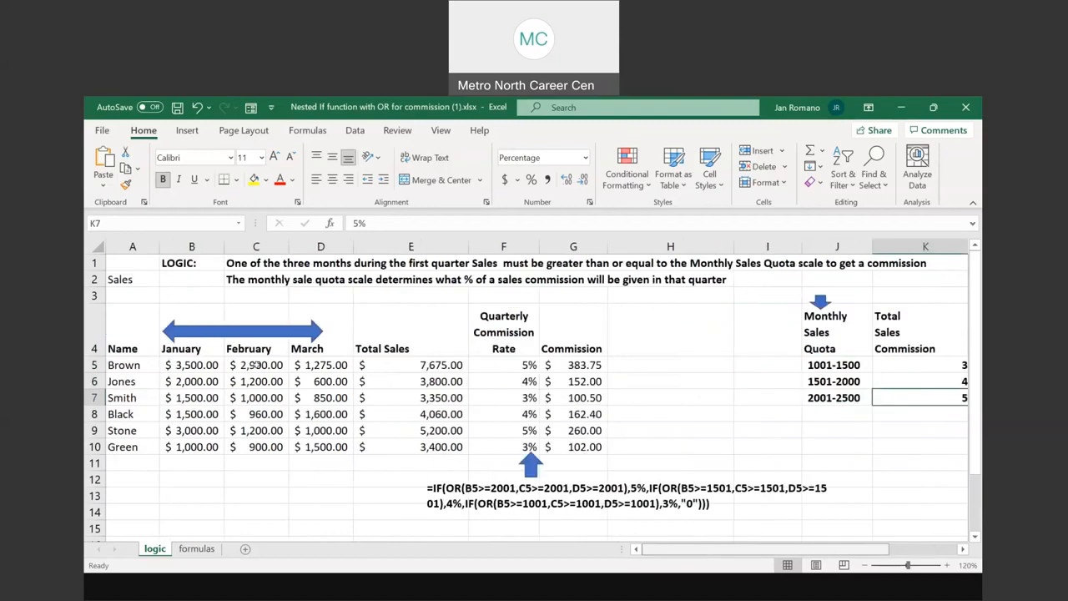
{"action": "left_click_drag", "start_coordinate": [177, 365], "coordinate": [321, 364]}
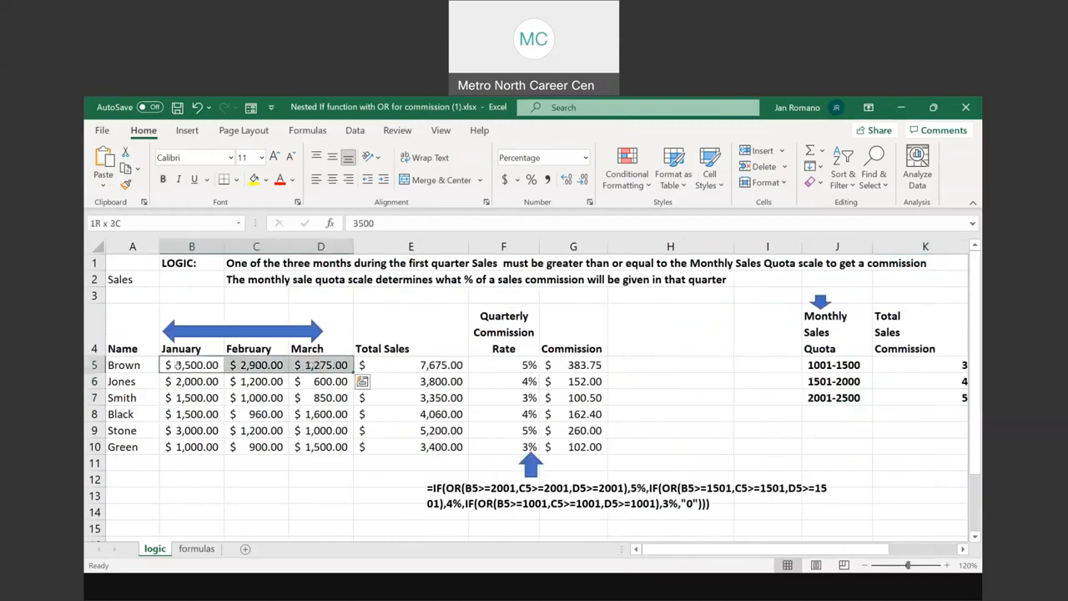
{"action": "left_click", "coordinate": [176, 365]}
{"action": "left_click", "coordinate": [246, 365]}
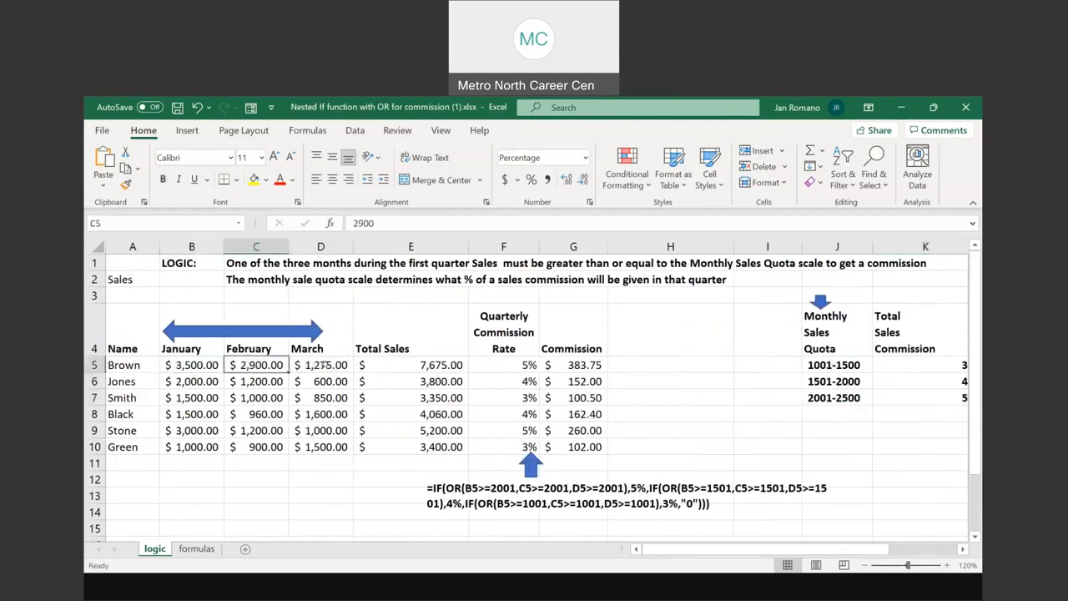
{"action": "left_click", "coordinate": [322, 365]}
{"action": "left_click_drag", "start_coordinate": [177, 365], "coordinate": [322, 365]}
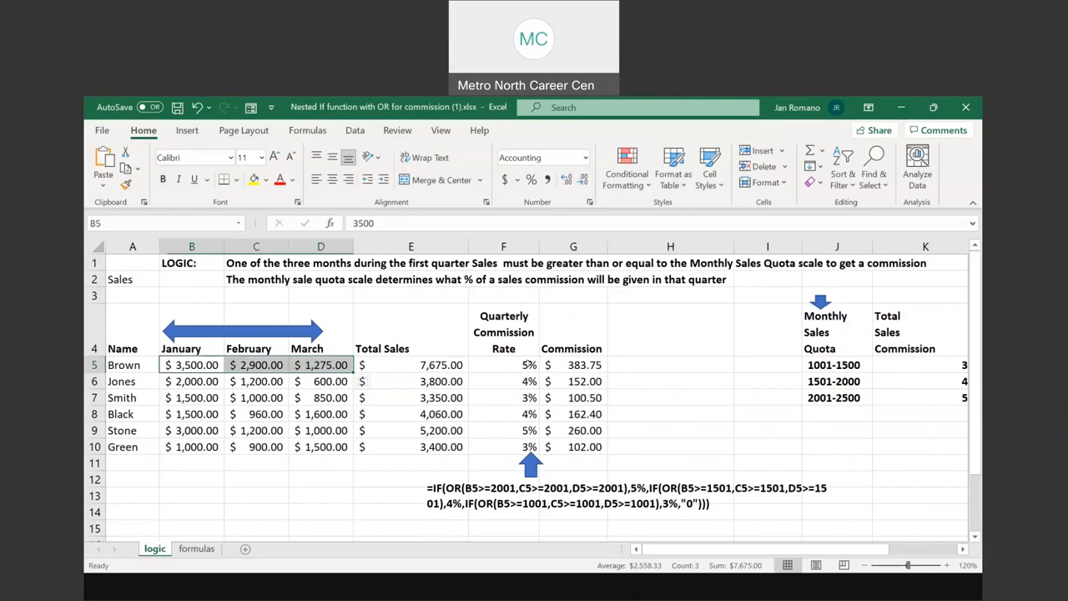
{"action": "left_click", "coordinate": [531, 365]}
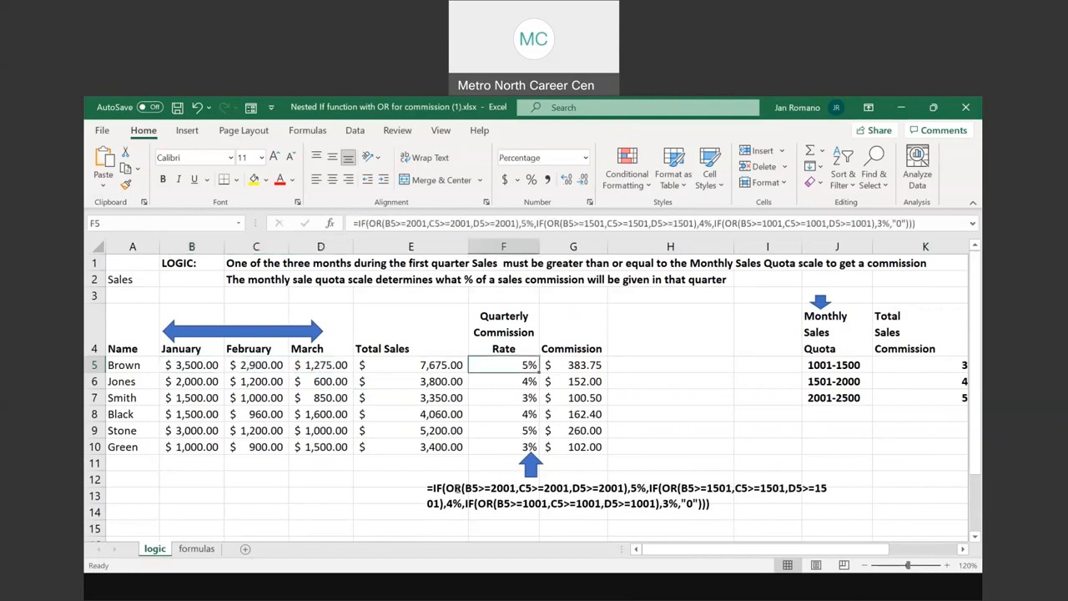
Compare the formula text box below the table with the nested IF and OR formula in F5, leaving the cell unchanged
{"action": "left_click_drag", "start_coordinate": [422, 487], "coordinate": [739, 502]}
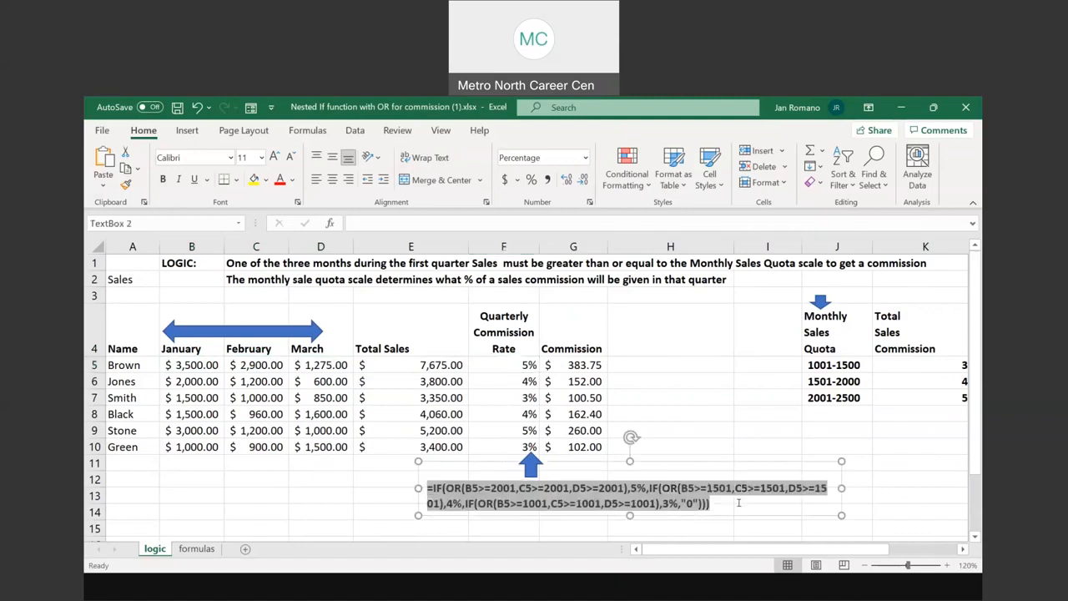
{"action": "left_click", "coordinate": [519, 364]}
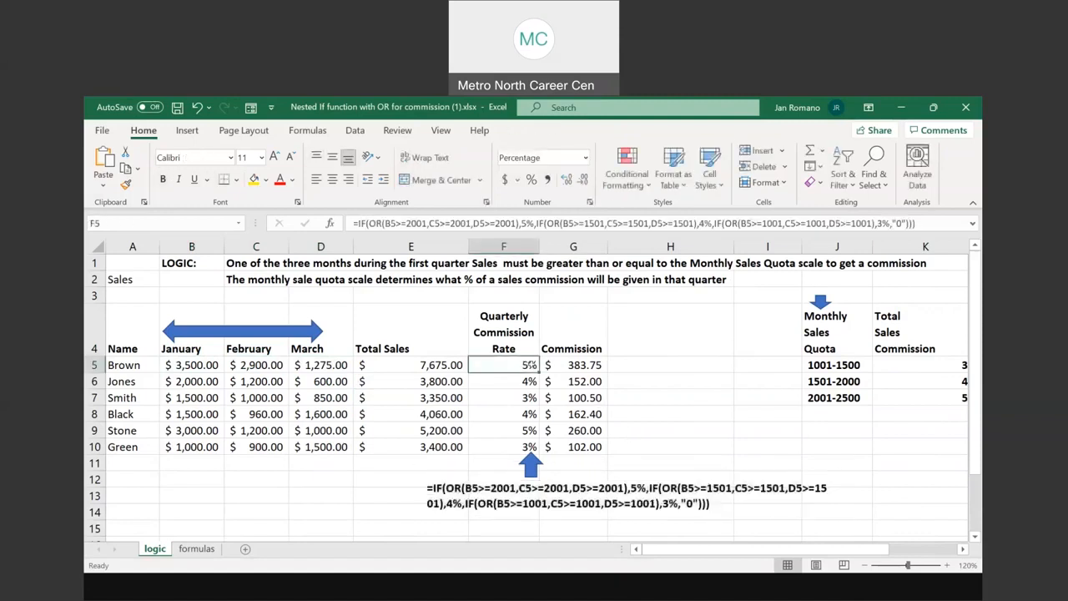
{"action": "double_click", "coordinate": [520, 364]}
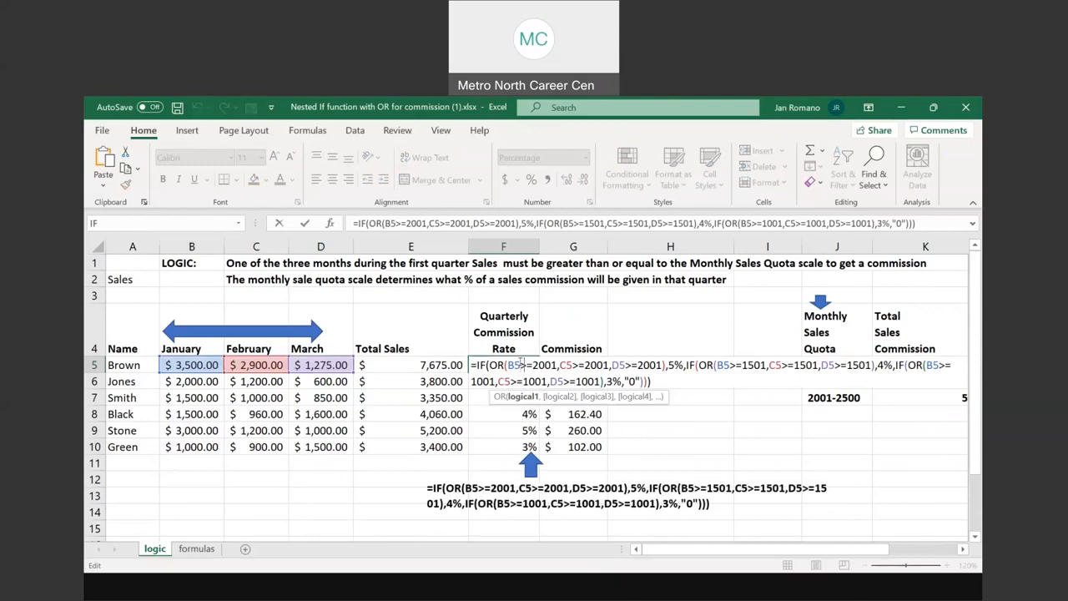
{"action": "left_click", "coordinate": [520, 364]}
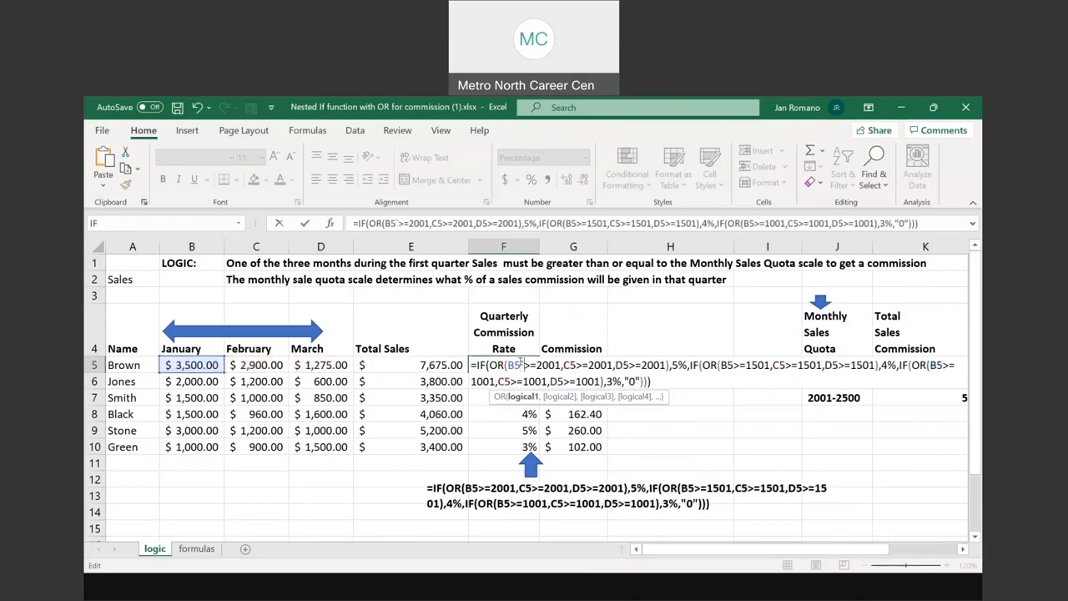
{"action": "key", "text": "Escape"}
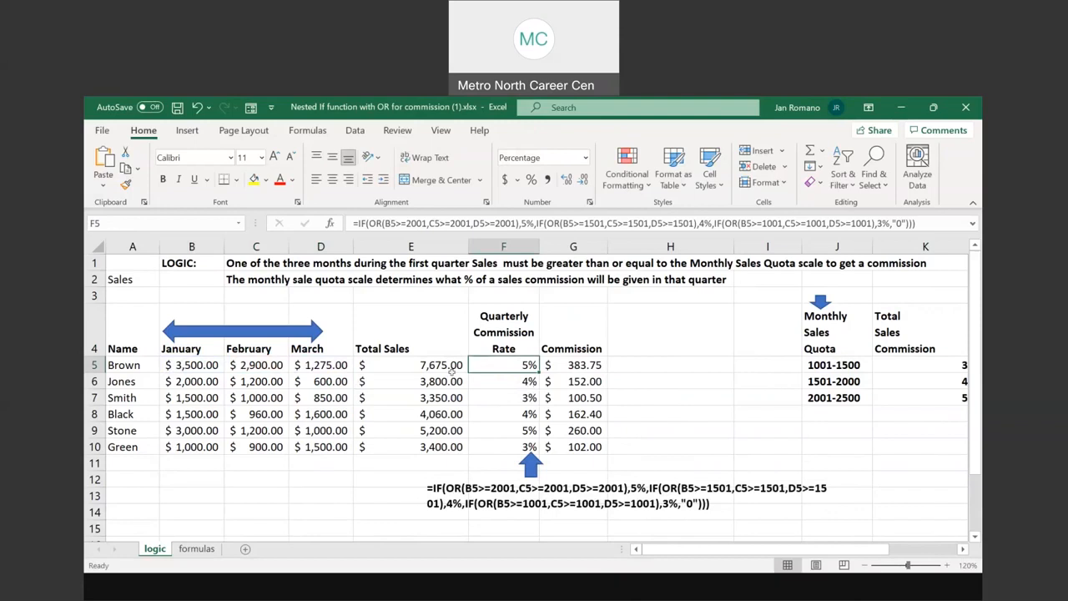
Check the row 5 monthly sales in B5:D5 against the formula text's first OR test, which covers the 5% rate
{"action": "left_click_drag", "start_coordinate": [172, 365], "coordinate": [310, 364]}
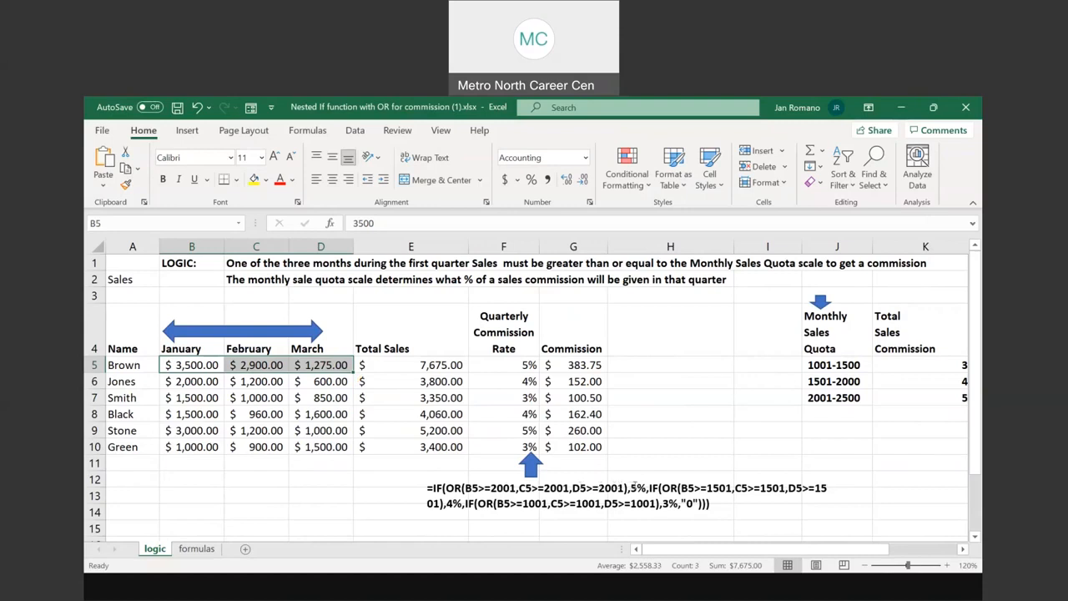
{"action": "left_click", "coordinate": [633, 488]}
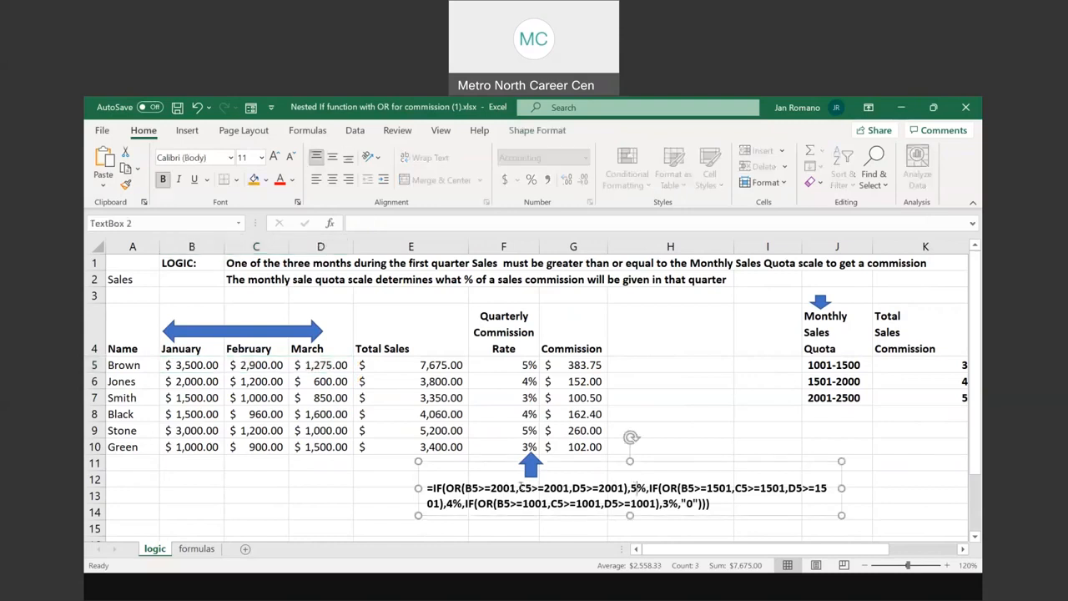
{"action": "left_click", "coordinate": [172, 364]}
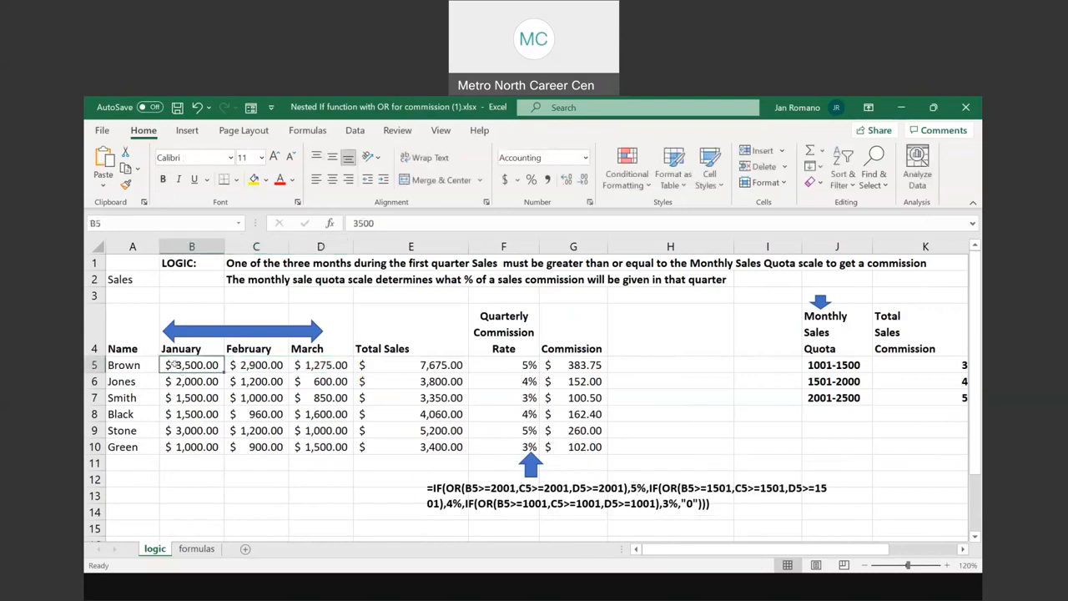
{"action": "left_click_drag", "start_coordinate": [173, 364], "coordinate": [321, 365]}
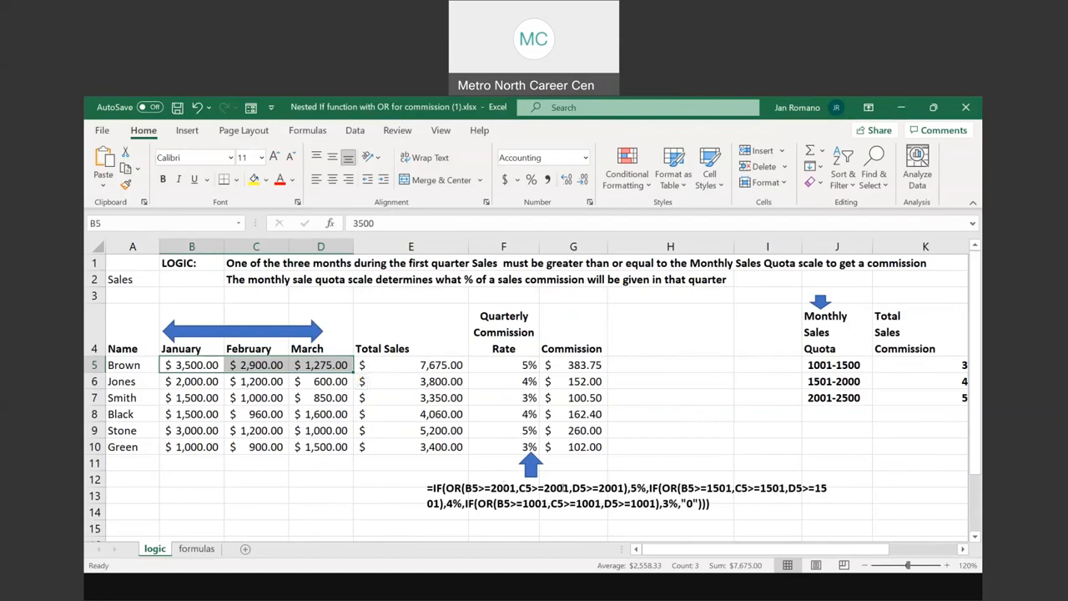
{"action": "left_click", "coordinate": [633, 487]}
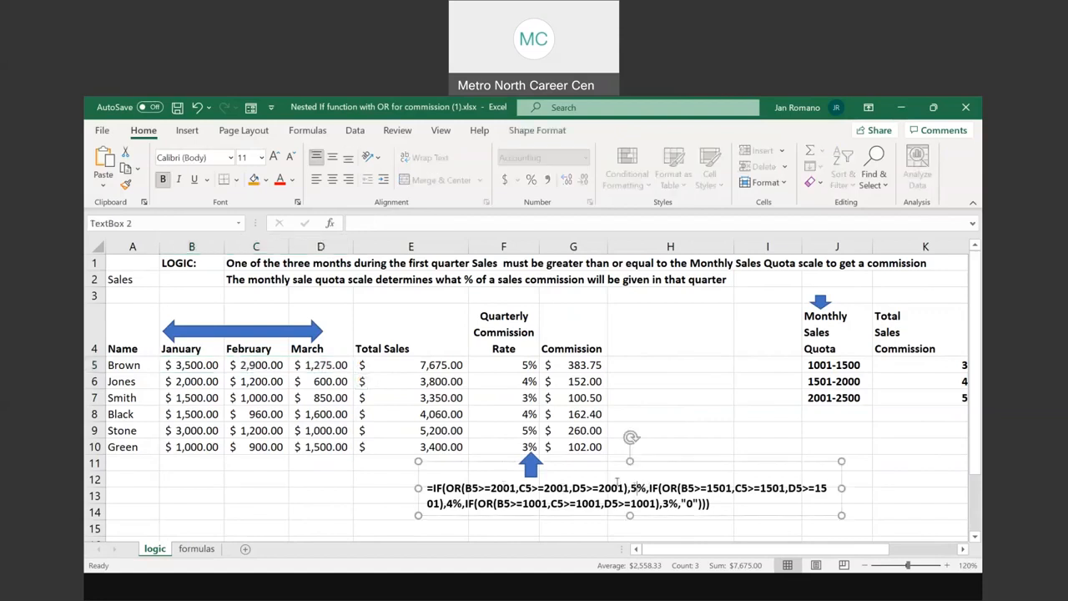
Highlight the second nested IF for the 4% rate and the third for the 3% rate in the formula text box
{"action": "left_click_drag", "start_coordinate": [647, 487], "coordinate": [464, 503]}
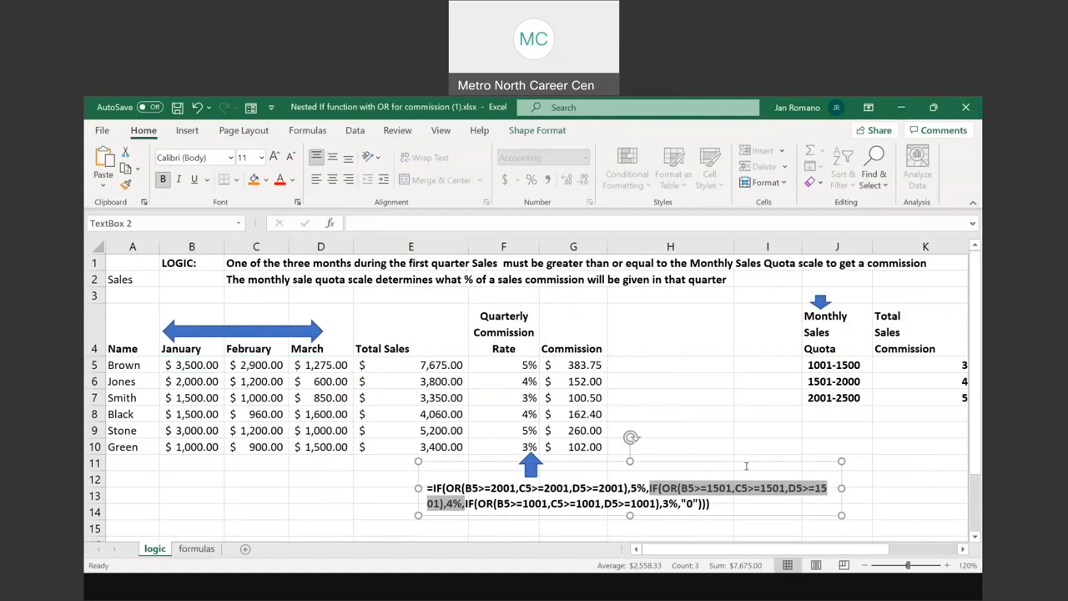
{"action": "left_click", "coordinate": [464, 504]}
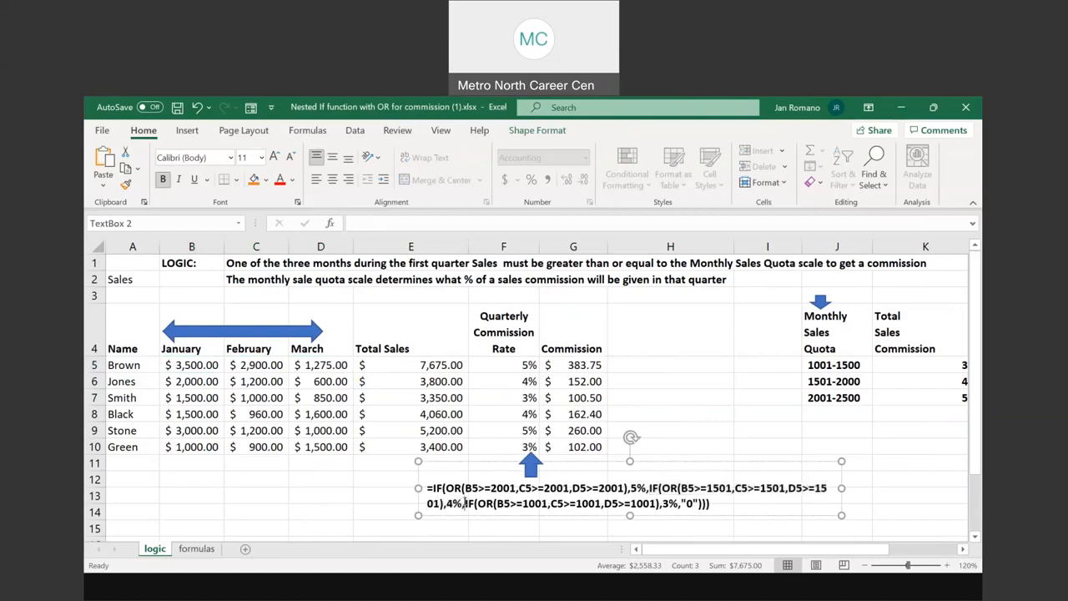
{"action": "left_click_drag", "start_coordinate": [464, 504], "coordinate": [680, 504]}
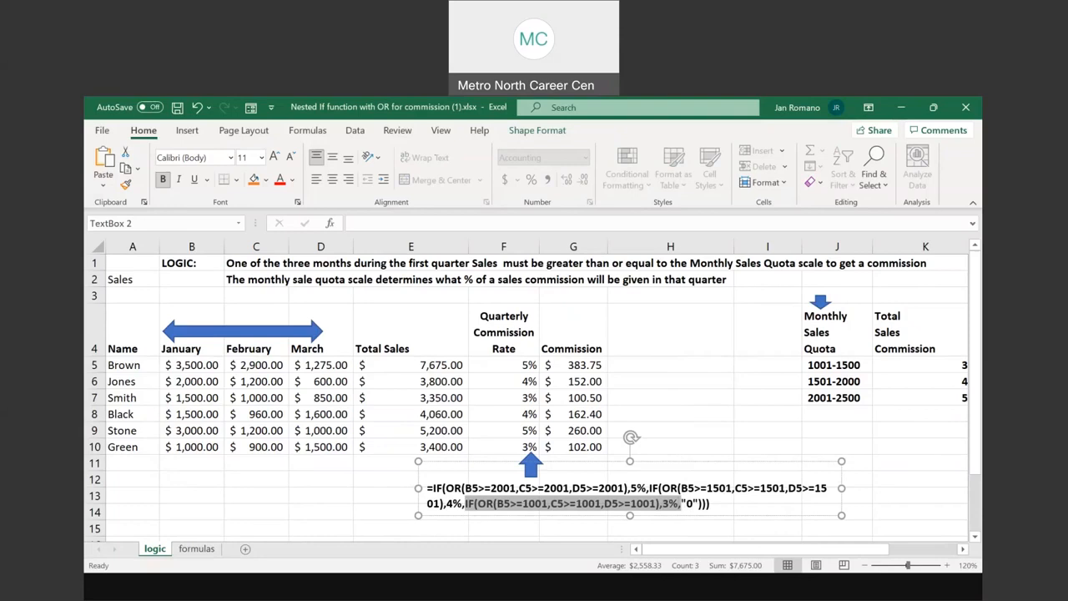
Set the row 5 sales to 90 for January, 100 for February and 500 for March, and check the commission rate in F5
{"action": "left_click", "coordinate": [192, 365]}
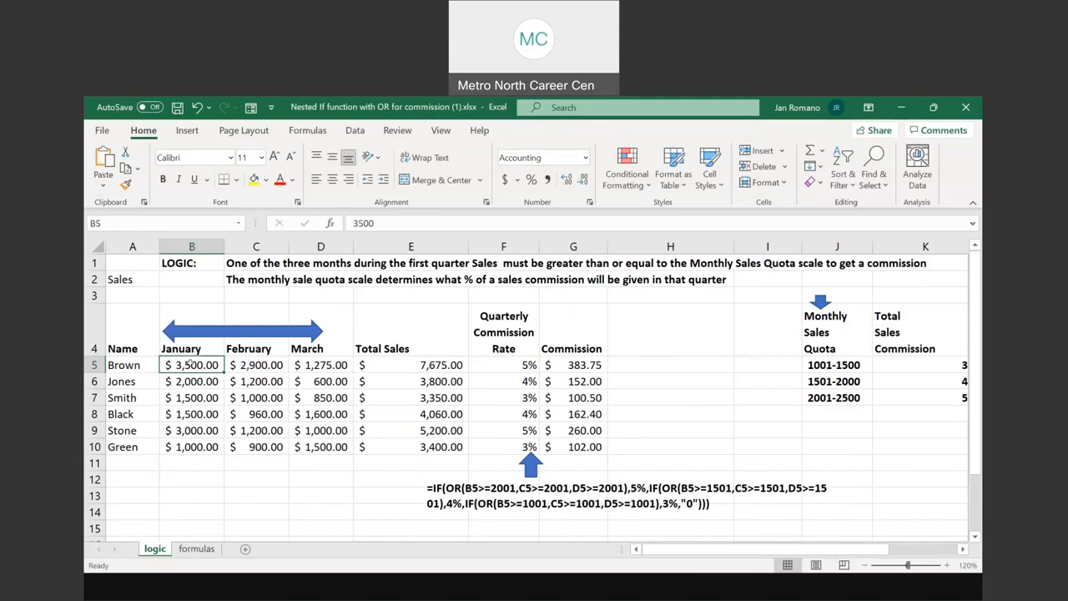
{"action": "type", "text": "90"}
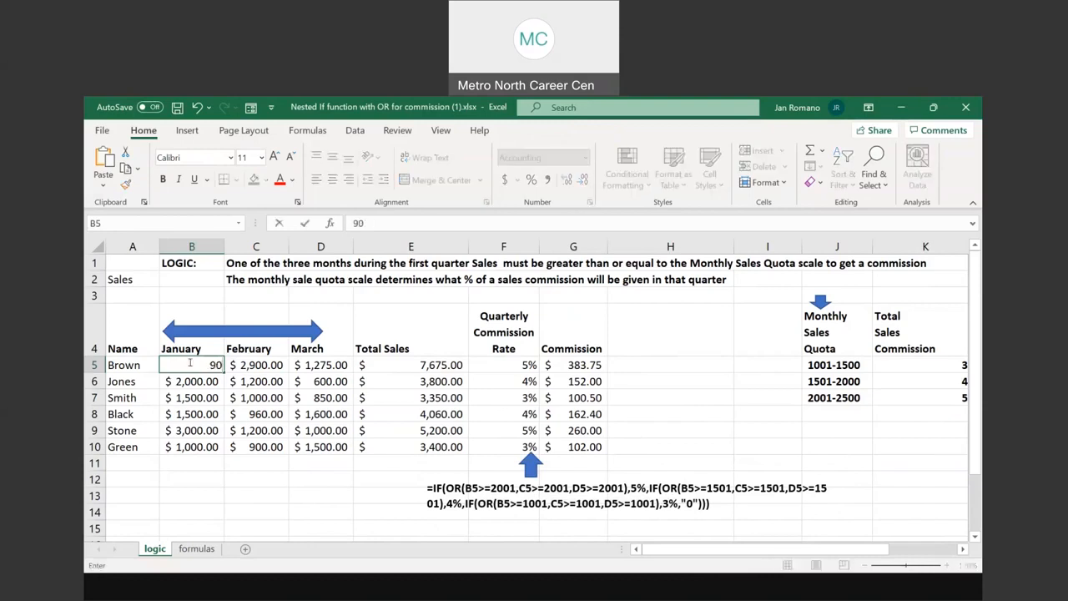
{"action": "key", "text": "Tab"}
{"action": "type", "text": "100"}
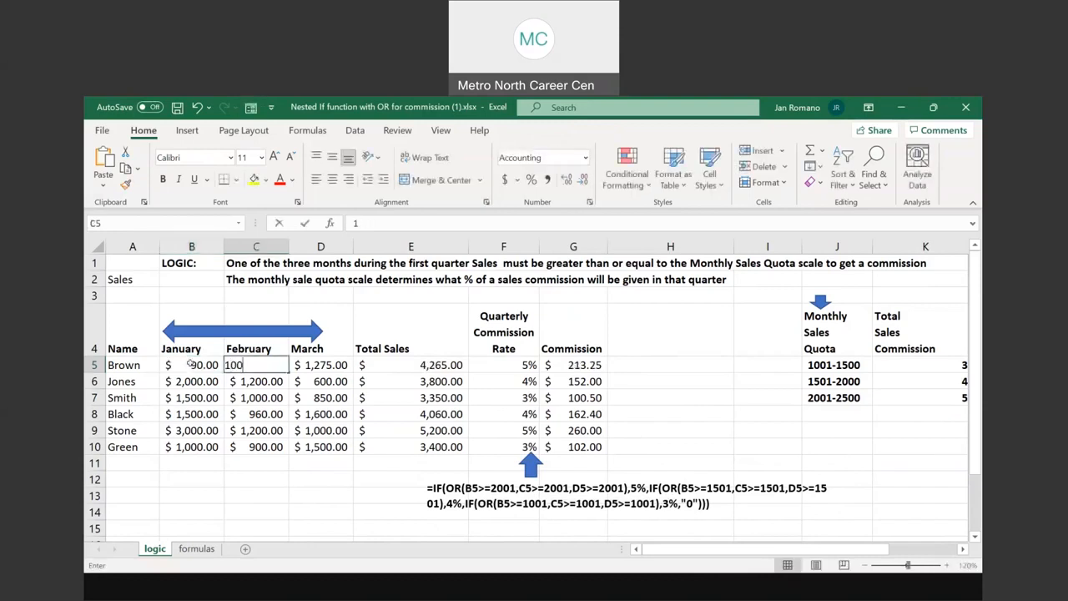
{"action": "key", "text": "Tab"}
{"action": "type", "text": "500"}
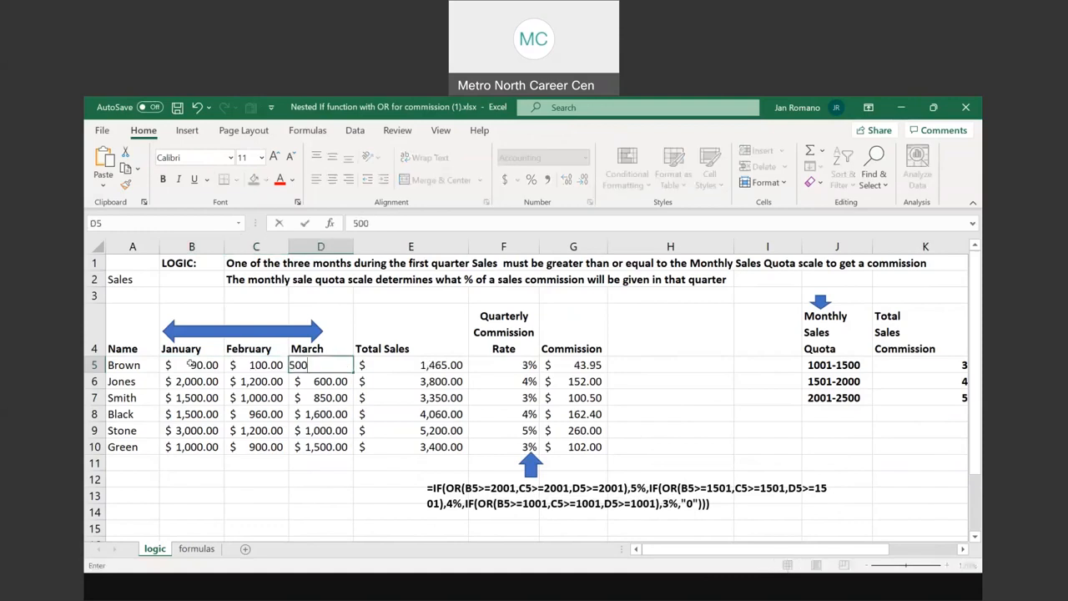
{"action": "key", "text": "Return"}
{"action": "left_click", "coordinate": [496, 363]}
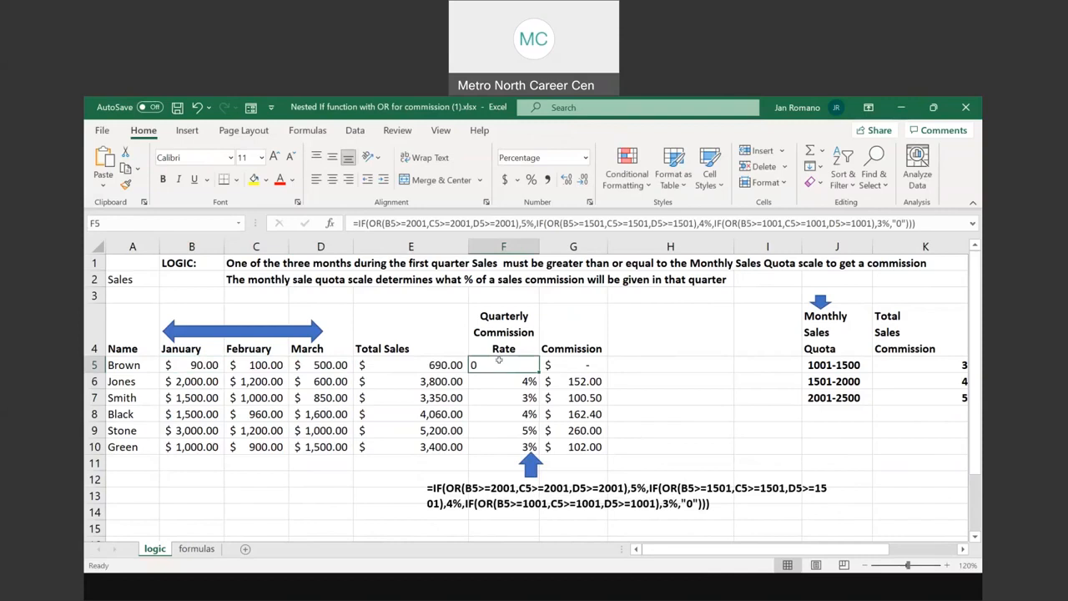
Undo the last changes to the row 5 January, February and March sales in B5:D5
{"action": "left_click", "coordinate": [566, 363]}
{"action": "left_click", "coordinate": [471, 363]}
{"action": "left_click", "coordinate": [198, 108]}
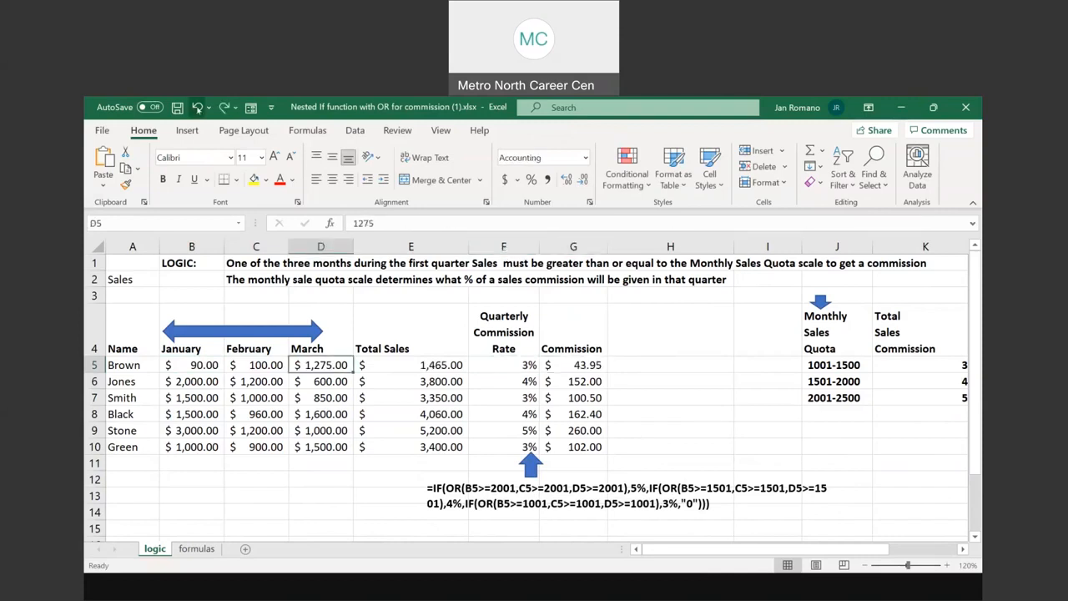
{"action": "left_click", "coordinate": [198, 107]}
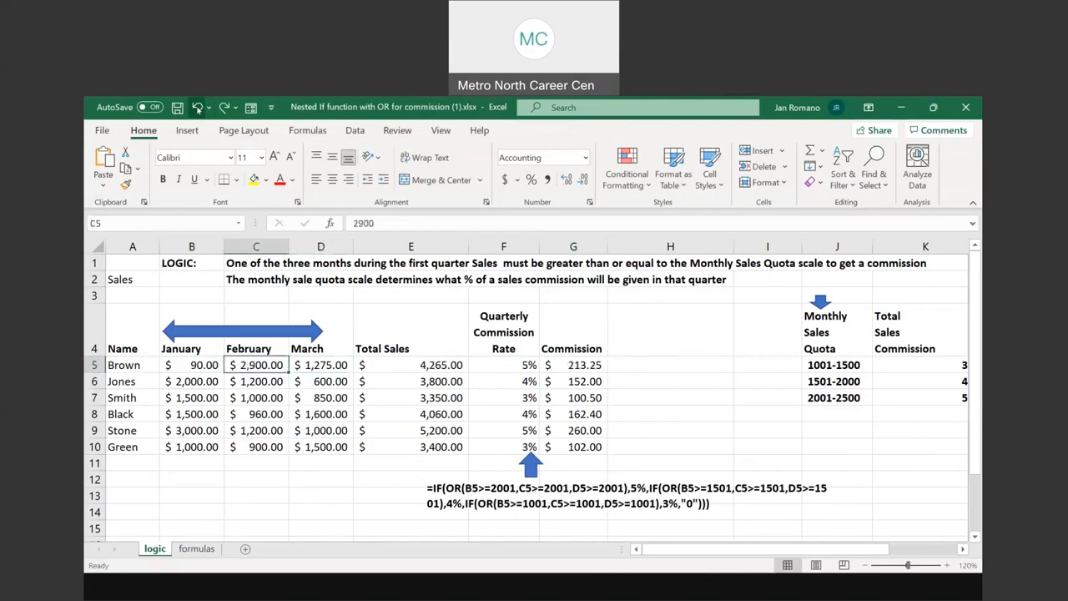
{"action": "left_click", "coordinate": [198, 108]}
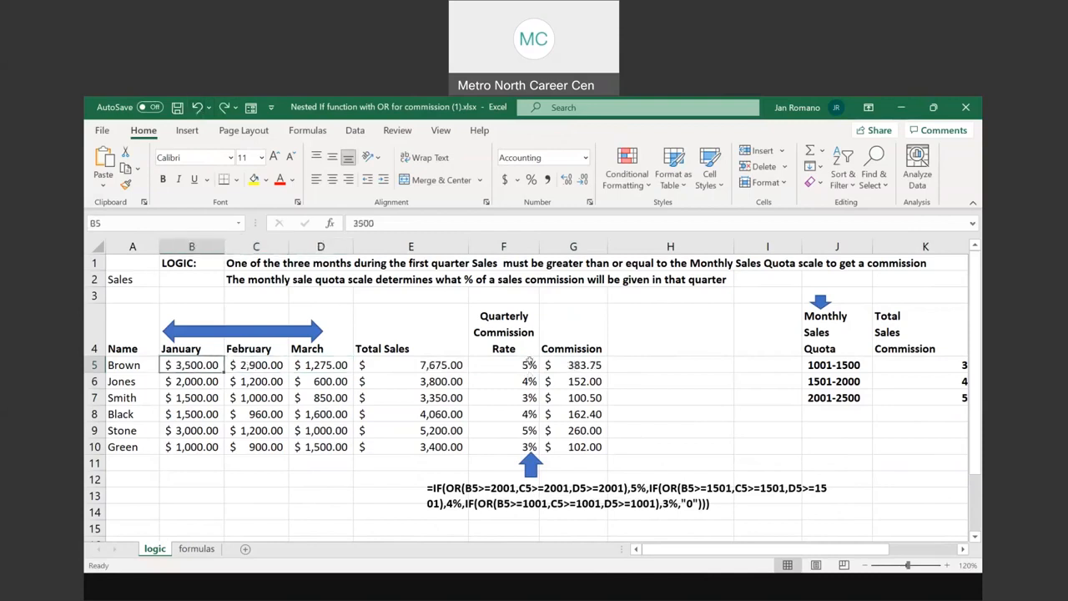
Compare the full nested IF and OR formula in the text box with the monthly sales quota and commission table in J4:K7
{"action": "left_click_drag", "start_coordinate": [423, 488], "coordinate": [726, 505]}
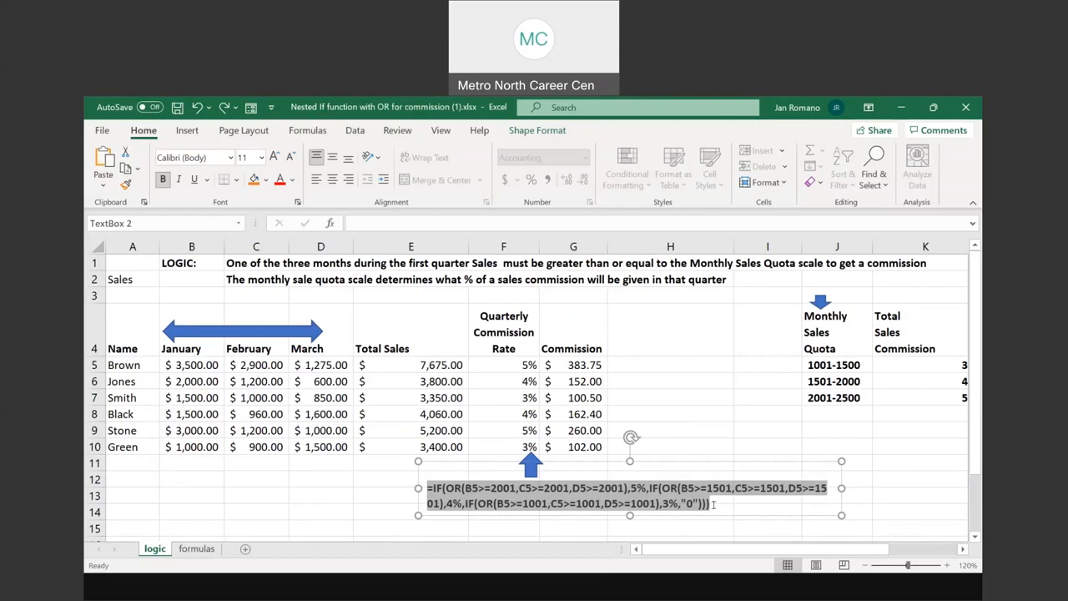
{"action": "scroll", "coordinate": [702, 298], "scroll_direction": "right", "scroll_amount": 3}
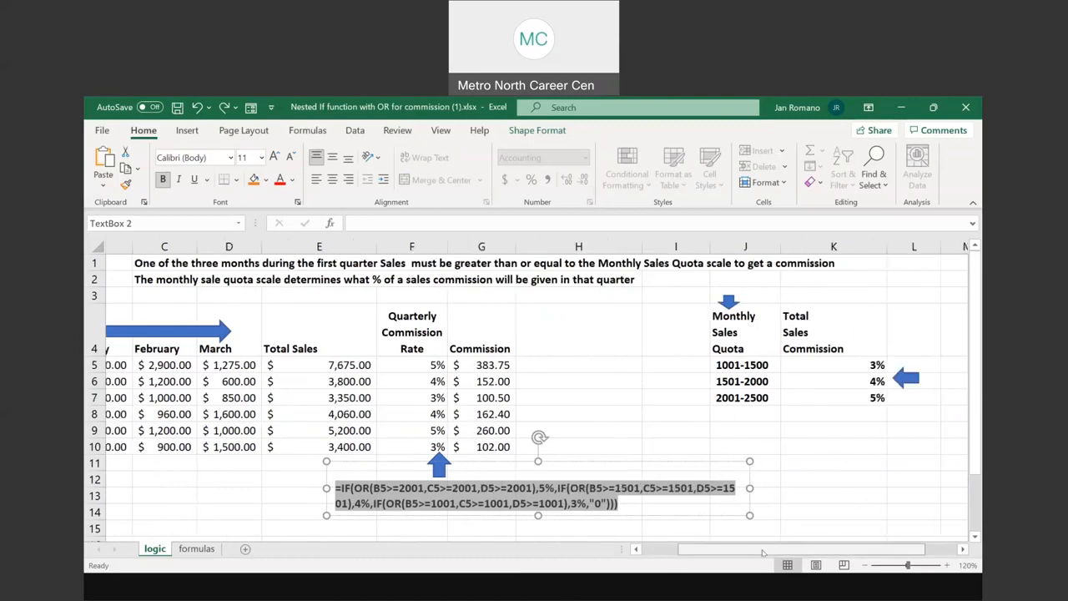
{"action": "left_click_drag", "start_coordinate": [702, 302], "coordinate": [842, 399]}
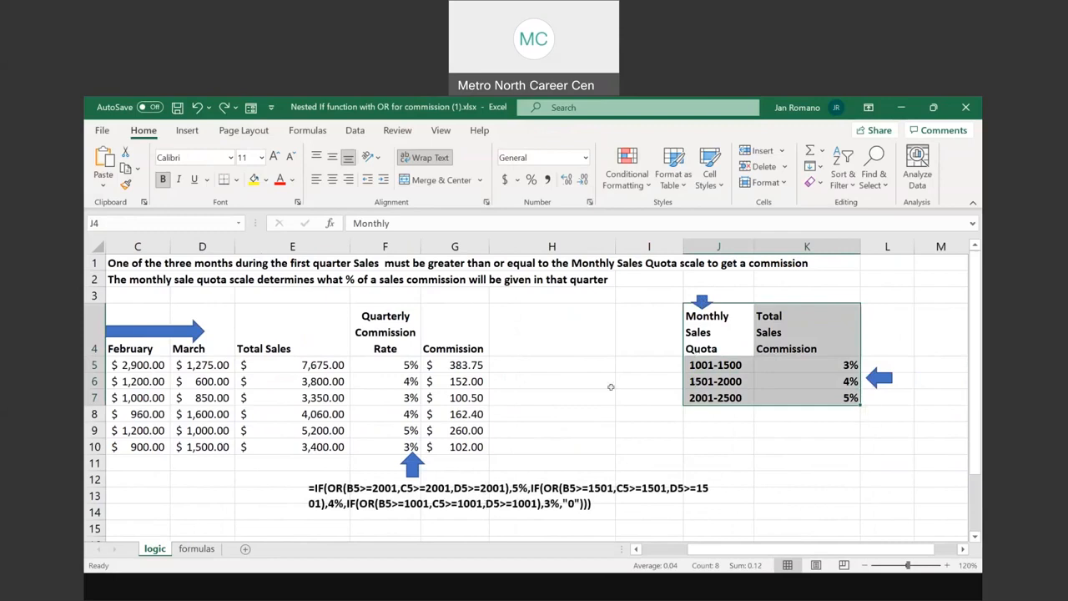
{"action": "left_click_drag", "start_coordinate": [738, 552], "coordinate": [686, 551]}
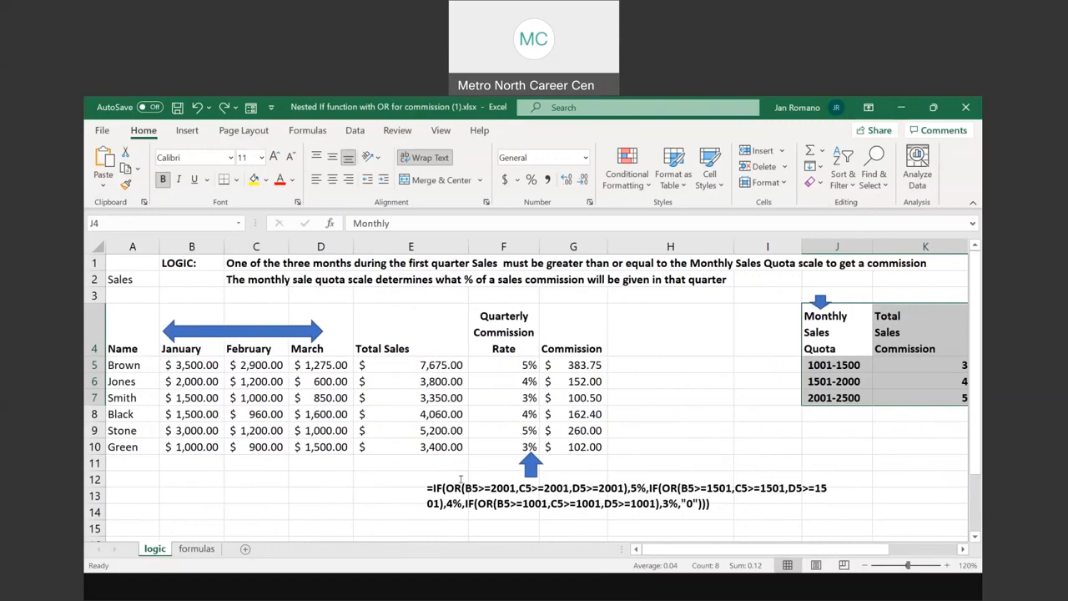
{"action": "left_click_drag", "start_coordinate": [423, 488], "coordinate": [731, 499]}
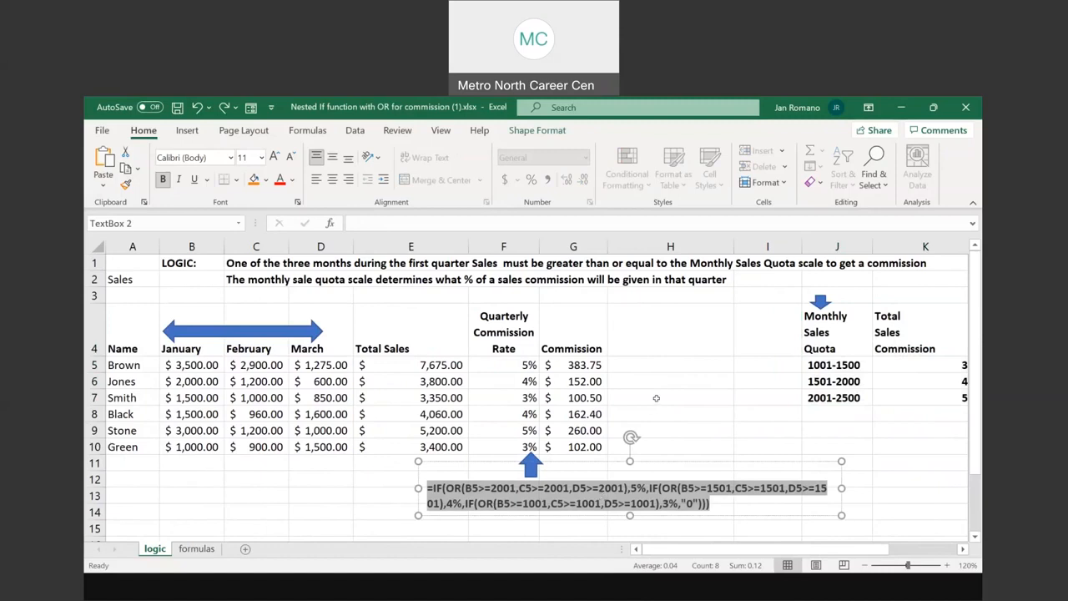
Switch to the PowerPoint slide show and go back from the OR/AND conditions slide to the Nested IF Function slide
{"action": "left_click", "coordinate": [524, 594]}
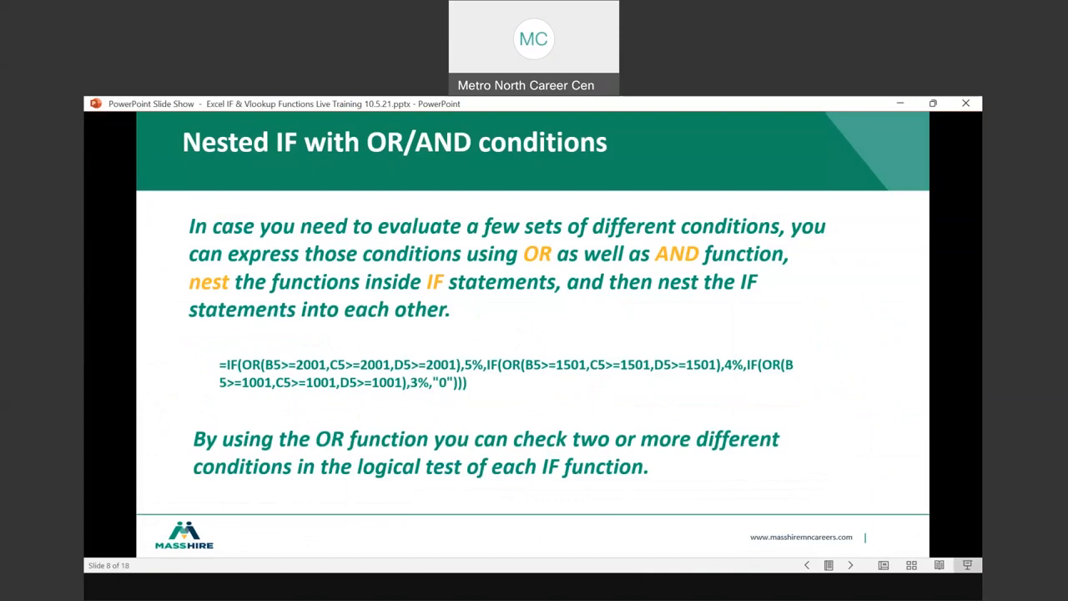
{"action": "key", "text": "Left"}
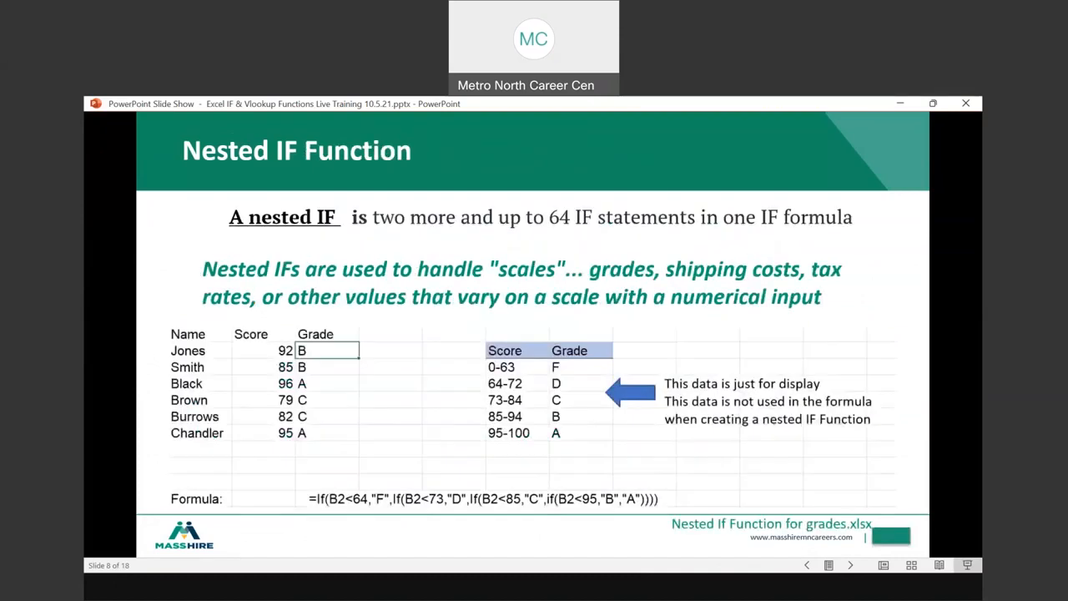
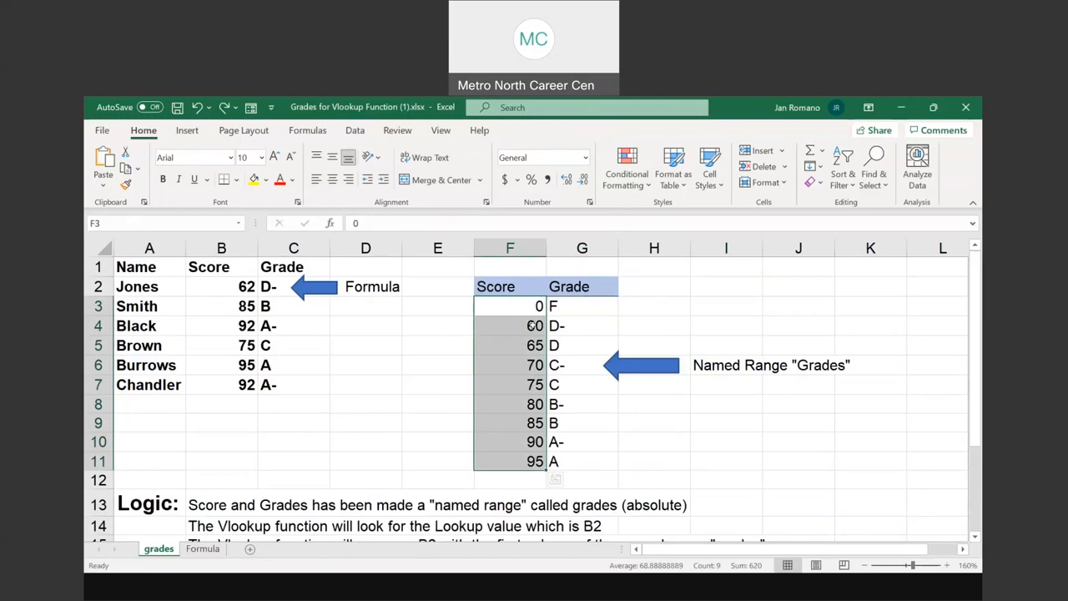
Examine the lower score bands in the grade table, matching each score in F4:F7 with its grade from D- to C
{"action": "left_click", "coordinate": [535, 325]}
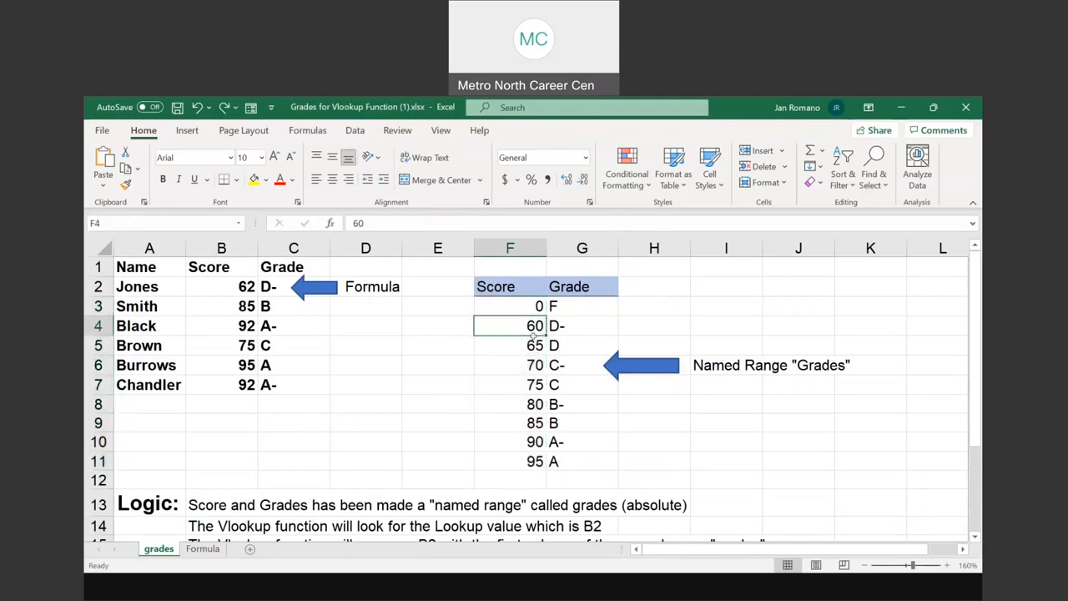
{"action": "left_click", "coordinate": [533, 338]}
{"action": "left_click", "coordinate": [563, 327]}
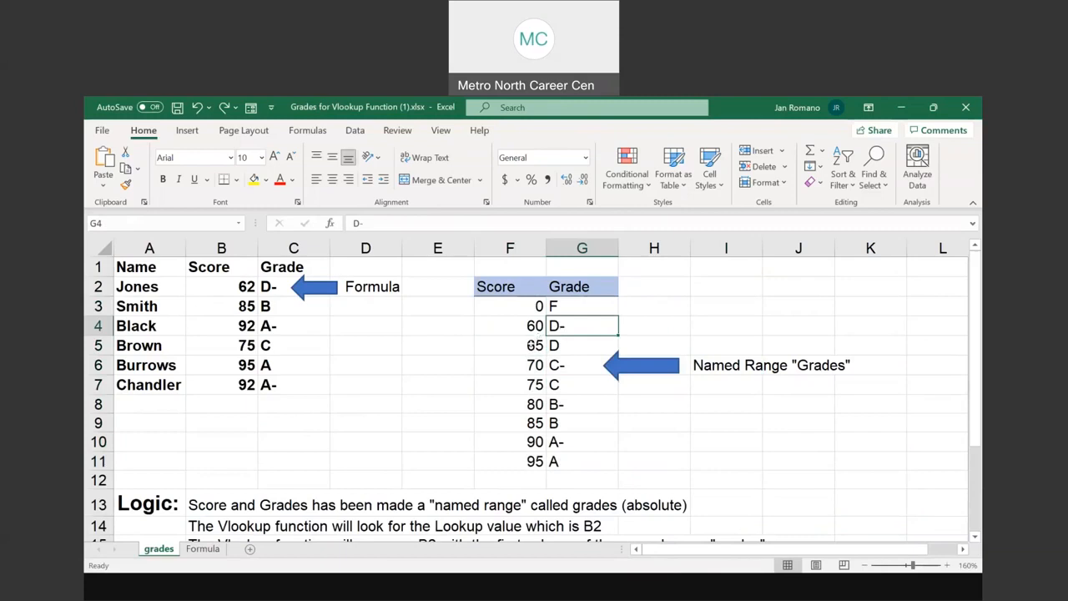
{"action": "left_click", "coordinate": [535, 341]}
{"action": "left_click", "coordinate": [534, 365]}
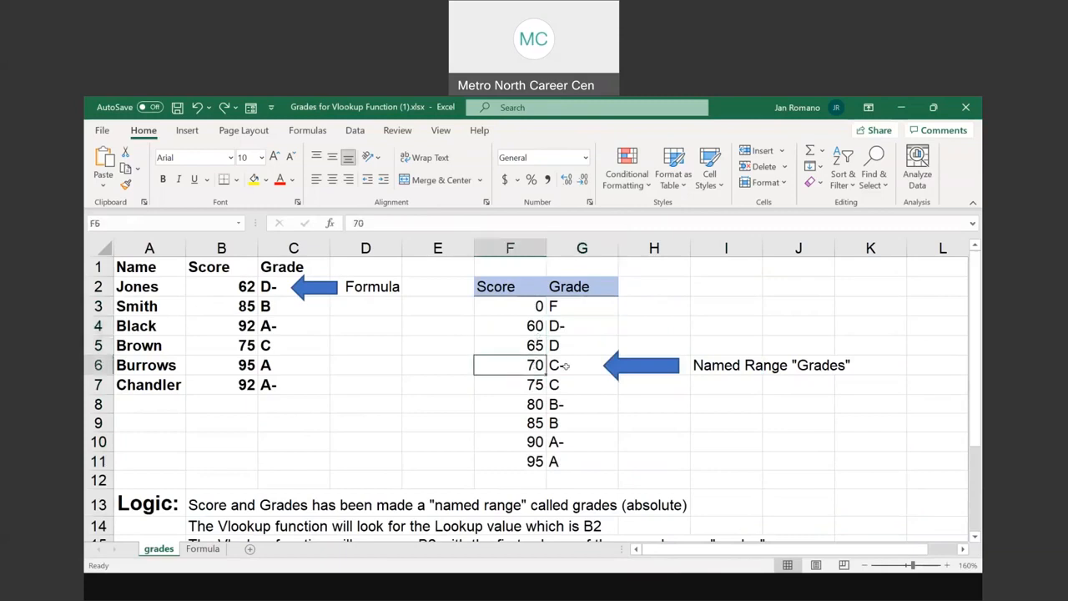
{"action": "left_click", "coordinate": [572, 345]}
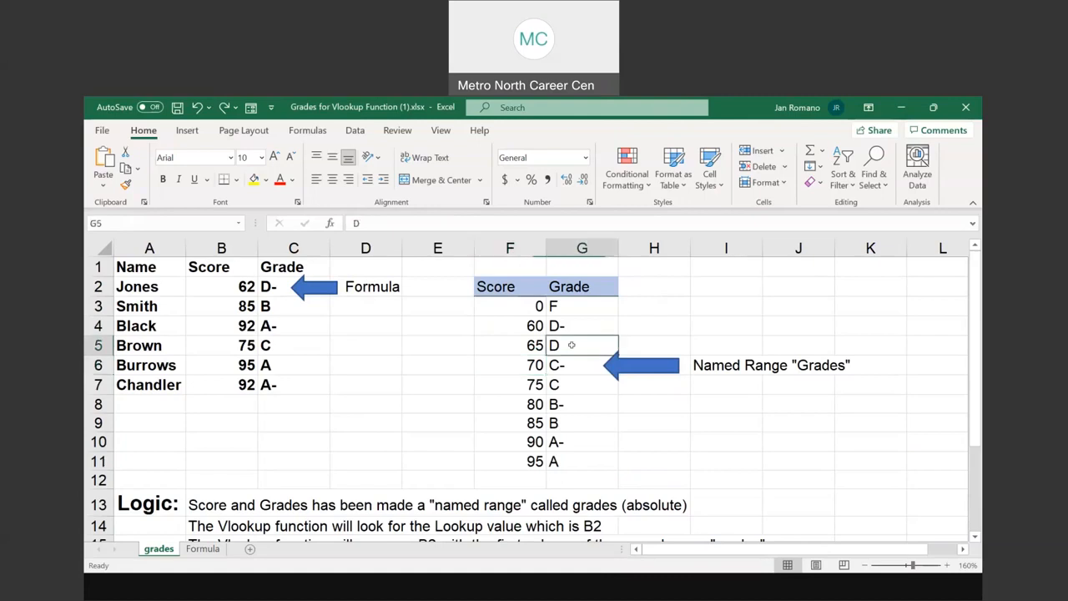
{"action": "left_click", "coordinate": [538, 364]}
{"action": "left_click", "coordinate": [538, 384]}
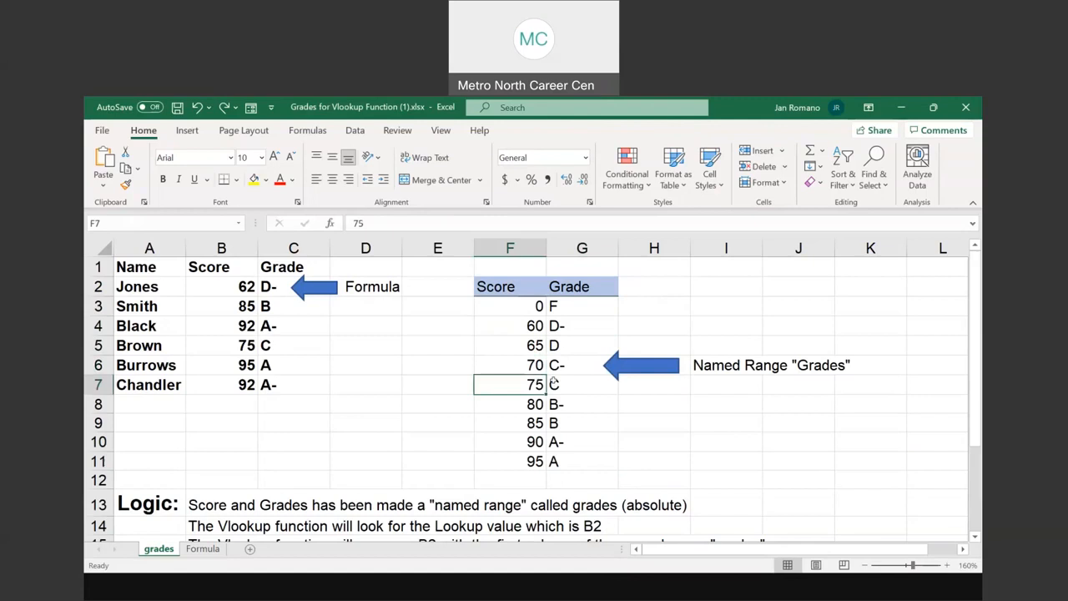
{"action": "left_click", "coordinate": [556, 363]}
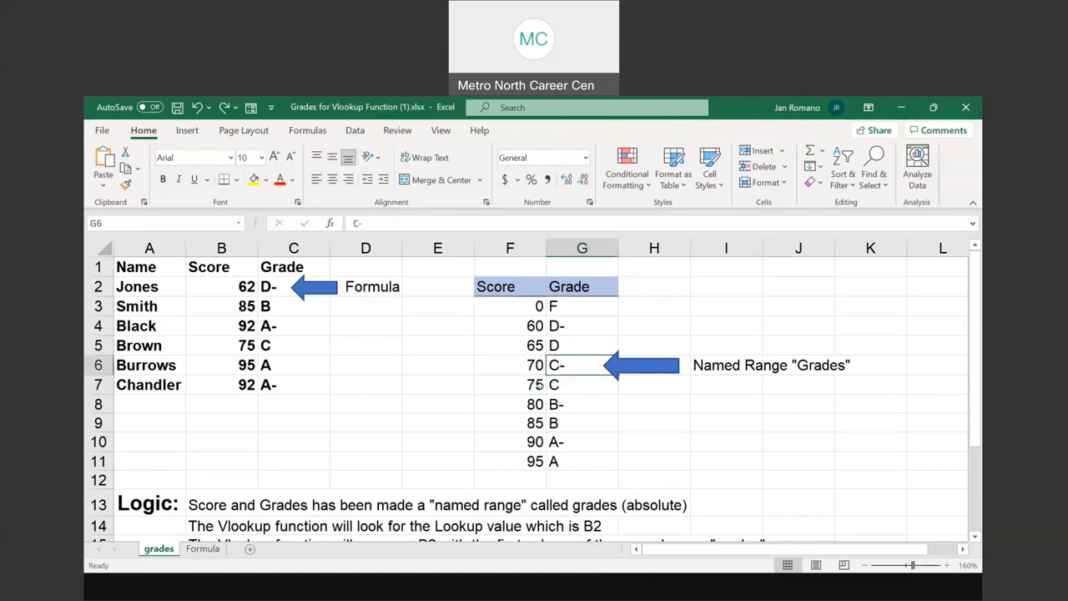
{"action": "left_click", "coordinate": [539, 384]}
{"action": "left_click", "coordinate": [534, 404]}
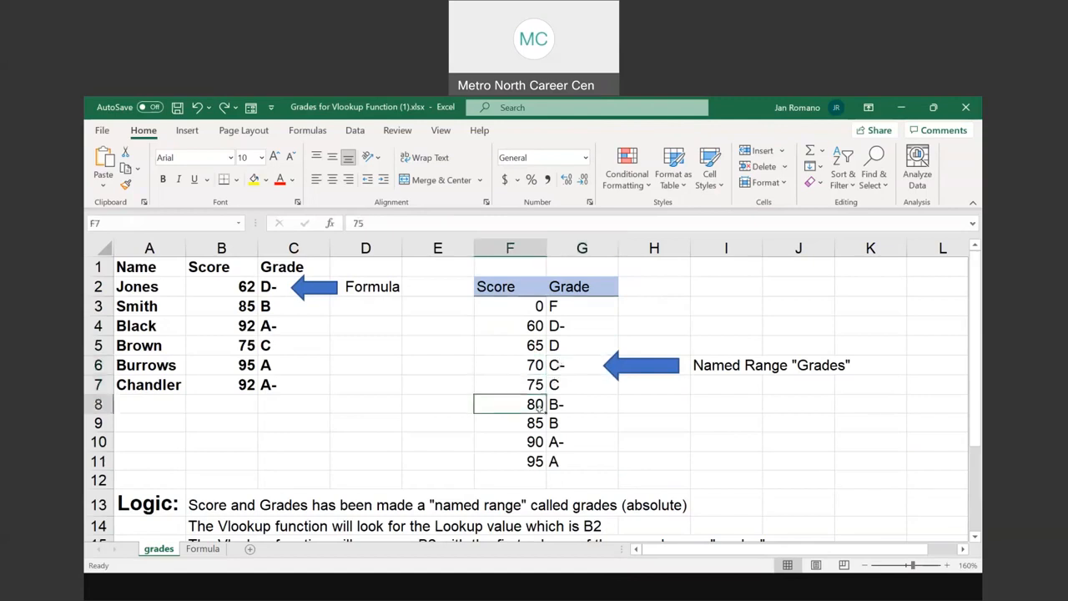
{"action": "left_click", "coordinate": [567, 383]}
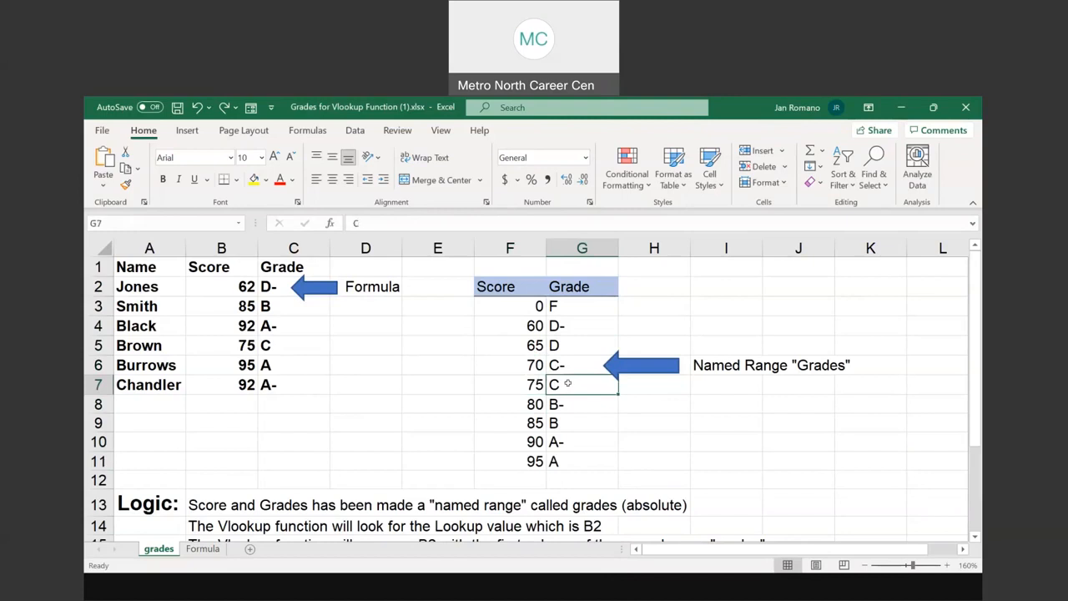
Examine the upper score bands in the grade table, matching each score in F8:F11 with its grade from B- to A
{"action": "left_click", "coordinate": [533, 407]}
{"action": "left_click", "coordinate": [534, 422]}
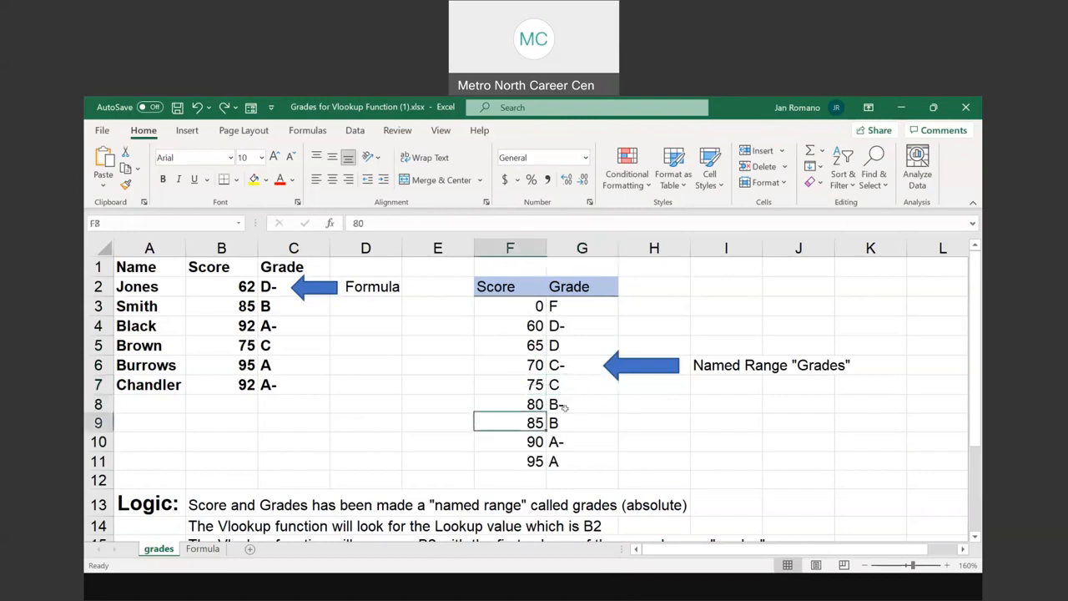
{"action": "left_click", "coordinate": [565, 406]}
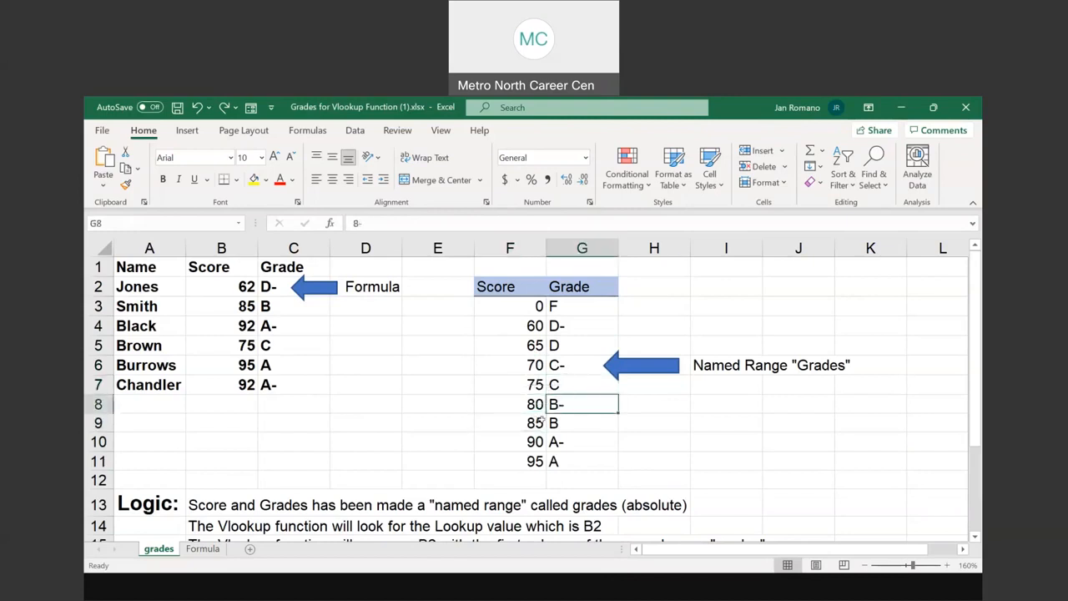
{"action": "left_click", "coordinate": [537, 424]}
{"action": "left_click", "coordinate": [535, 437]}
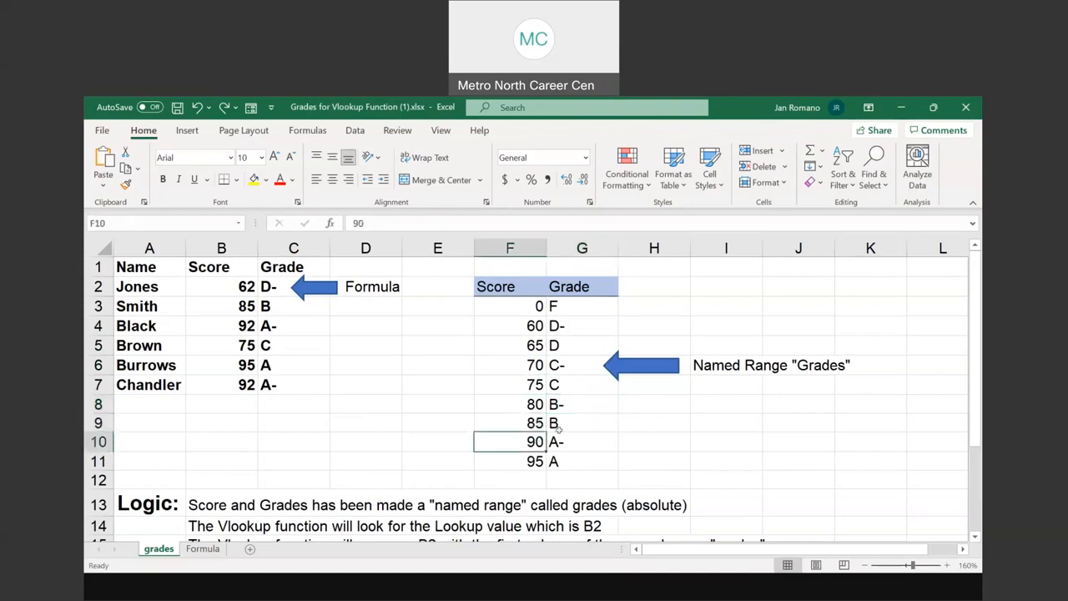
{"action": "left_click", "coordinate": [565, 424]}
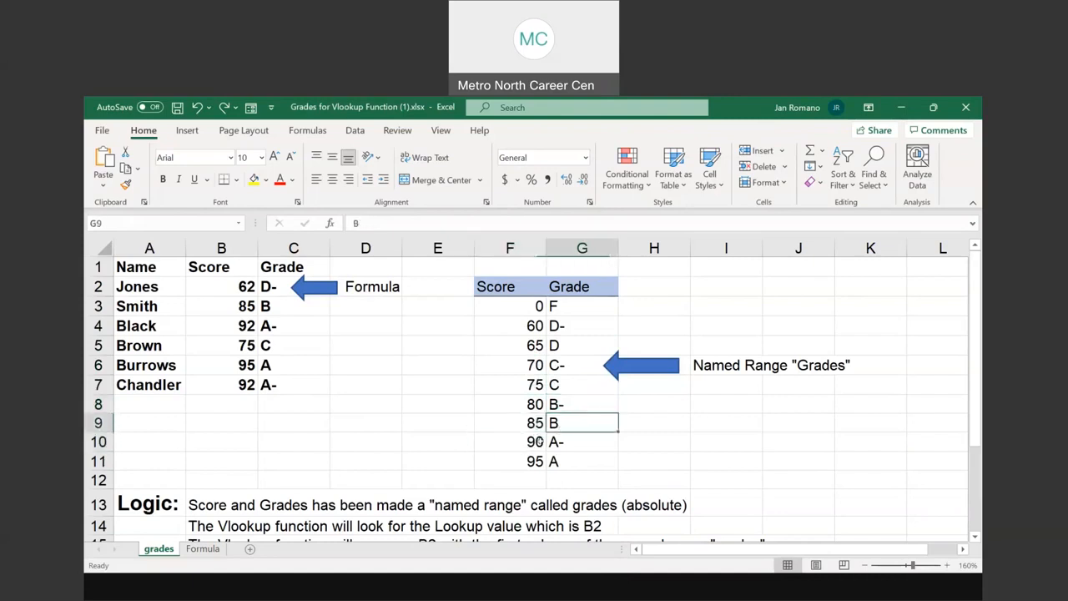
{"action": "left_click", "coordinate": [539, 442]}
{"action": "left_click", "coordinate": [538, 461]}
{"action": "left_click", "coordinate": [566, 441]}
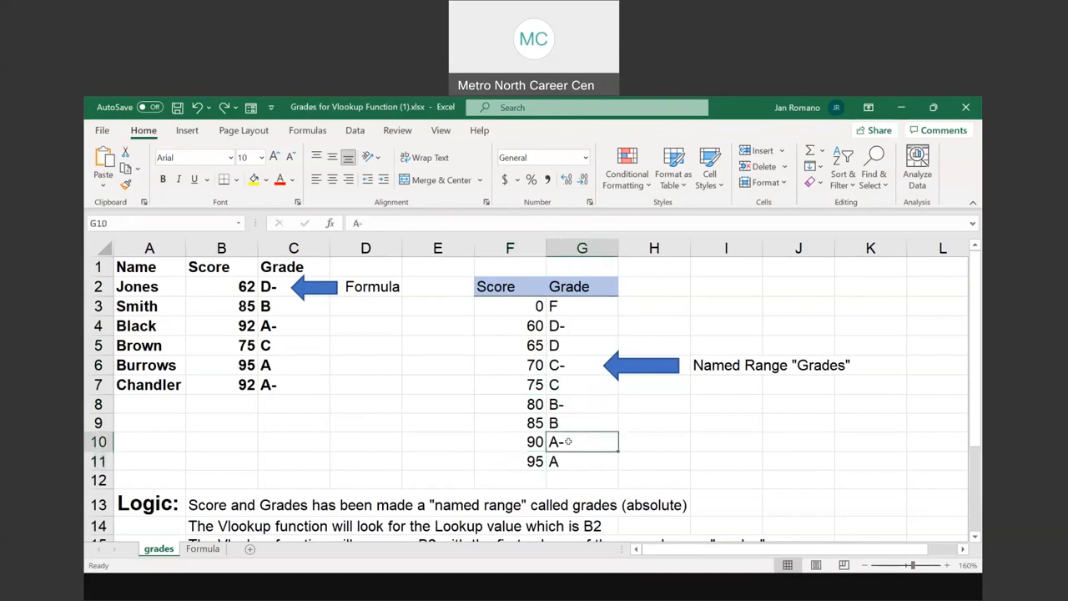
{"action": "left_click", "coordinate": [531, 462]}
{"action": "left_click", "coordinate": [574, 461]}
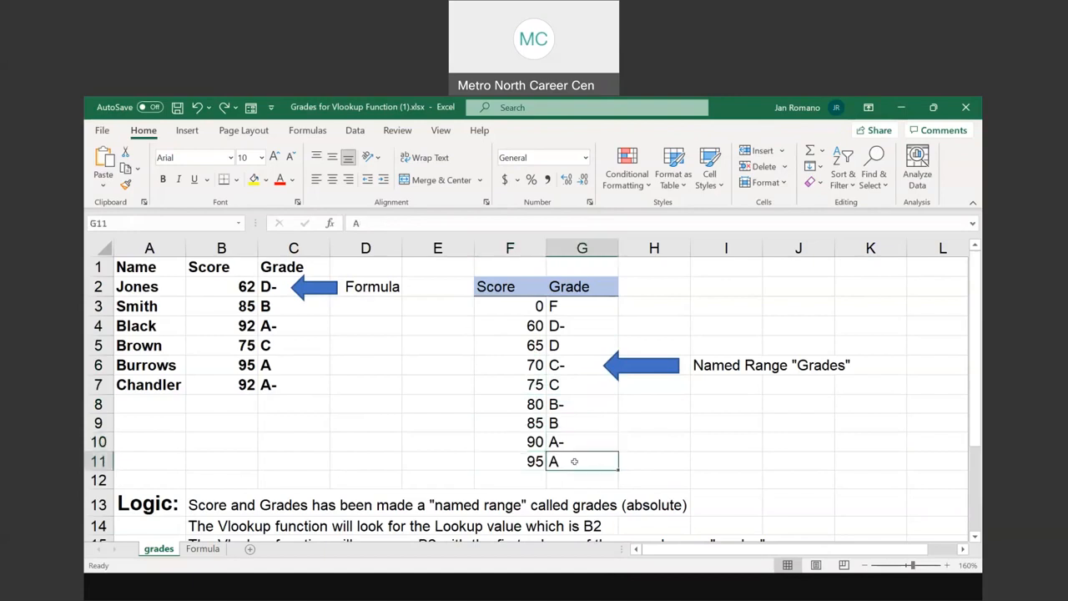
Highlight the named range Grades in F3:G11 and read the row 13 logic note about it
{"action": "left_click_drag", "start_coordinate": [527, 315], "coordinate": [570, 457]}
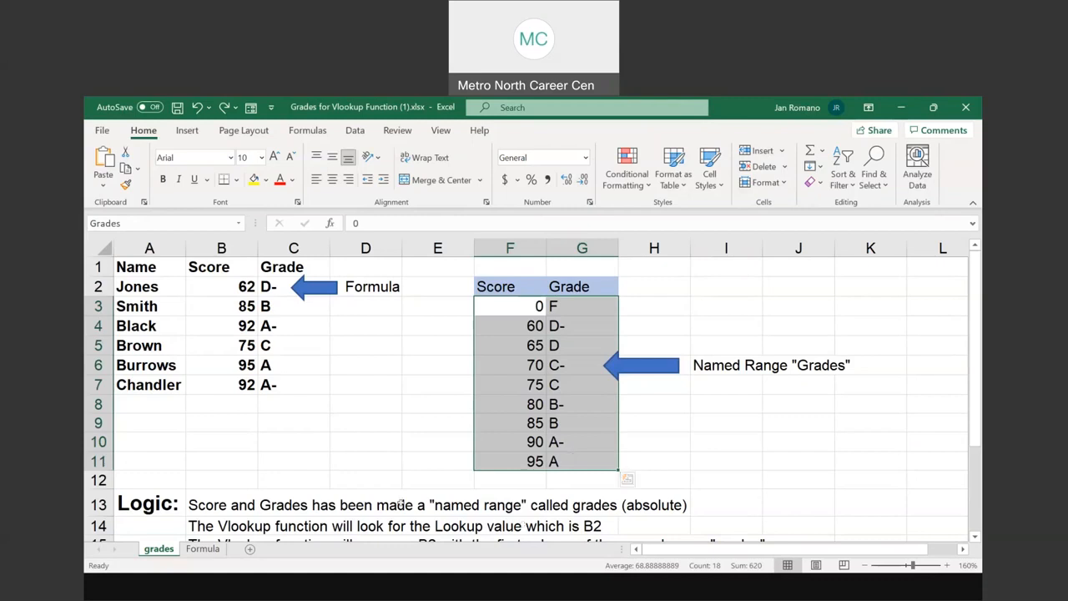
{"action": "scroll", "coordinate": [400, 503], "scroll_direction": "down", "scroll_amount": 2}
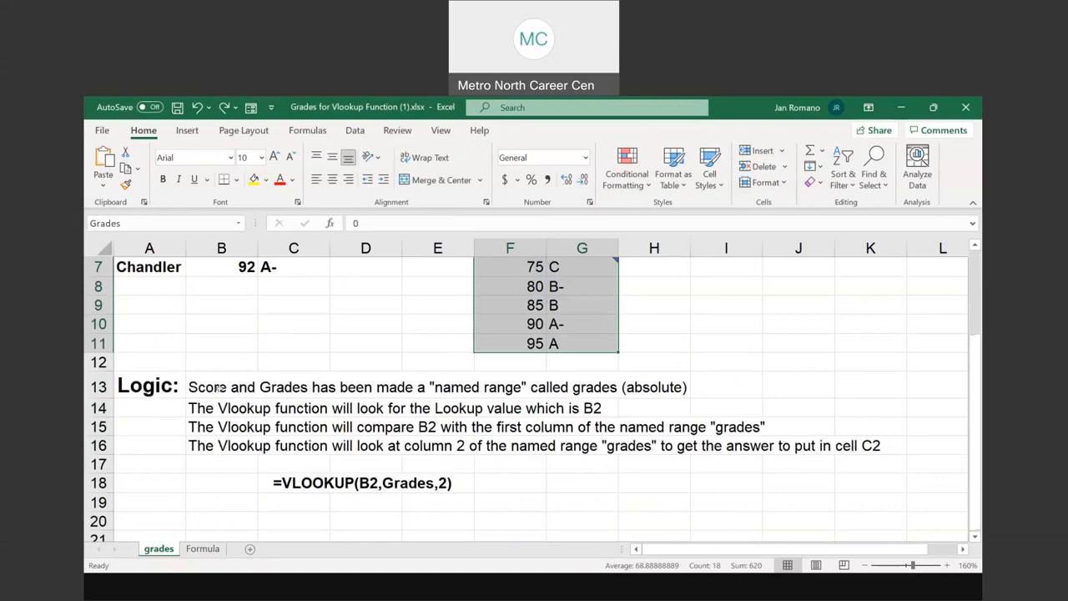
{"action": "left_click_drag", "start_coordinate": [207, 386], "coordinate": [680, 387]}
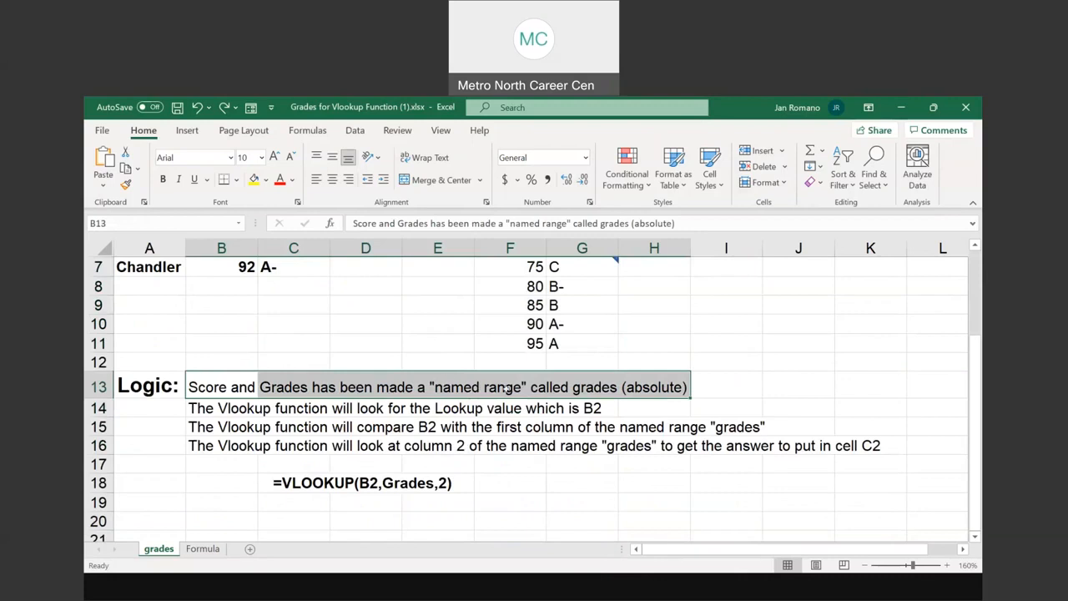
{"action": "scroll", "coordinate": [546, 342], "scroll_direction": "up", "scroll_amount": 2}
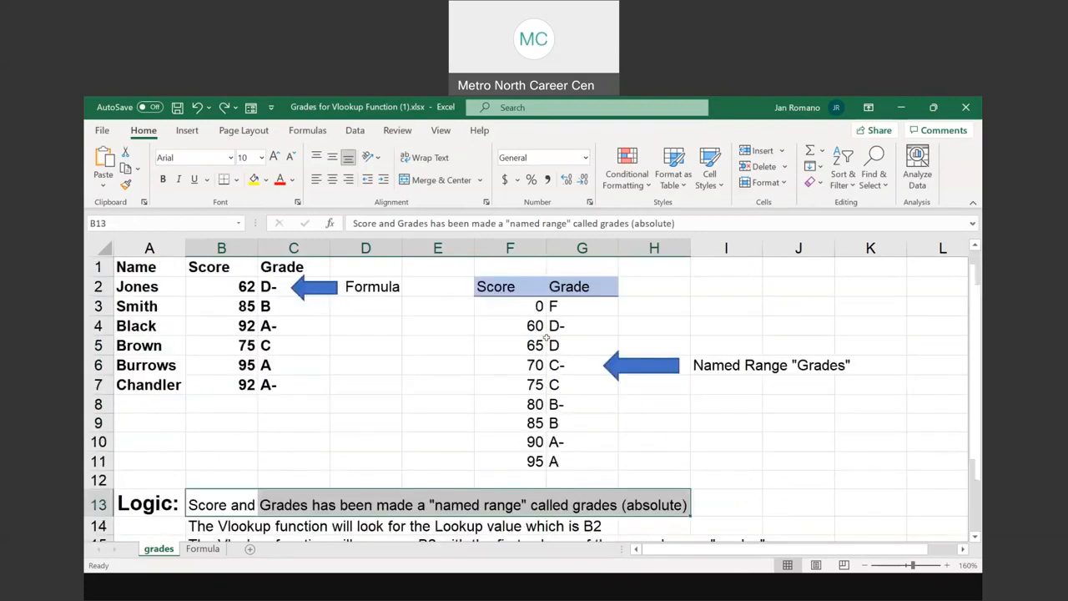
{"action": "left_click_drag", "start_coordinate": [527, 306], "coordinate": [563, 459]}
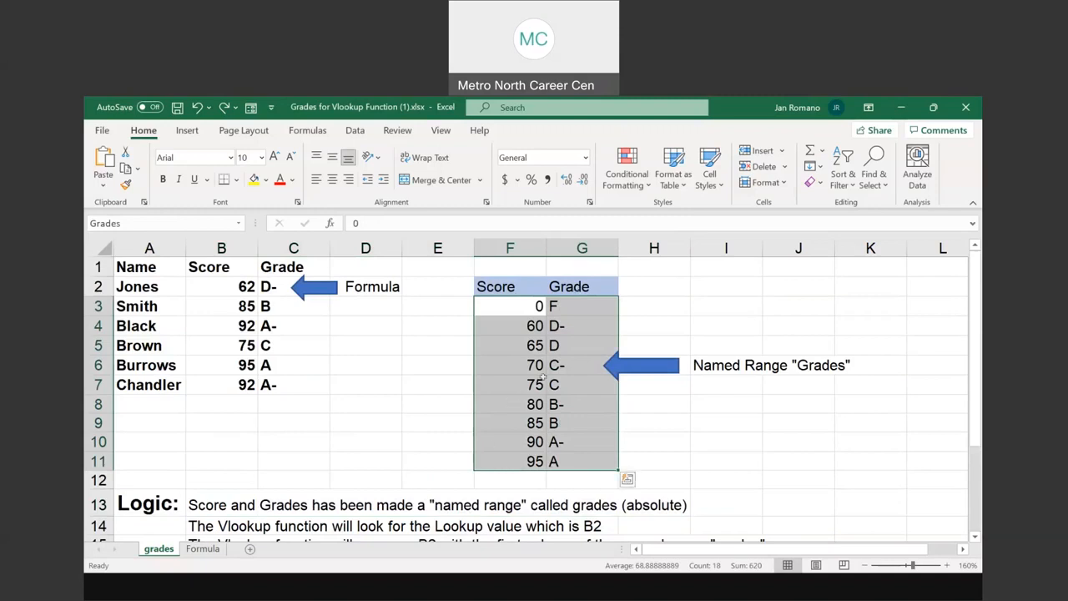
Read the row 14 logic note about the lookup value and locate that score in B2
{"action": "scroll", "coordinate": [543, 377], "scroll_direction": "down", "scroll_amount": 2}
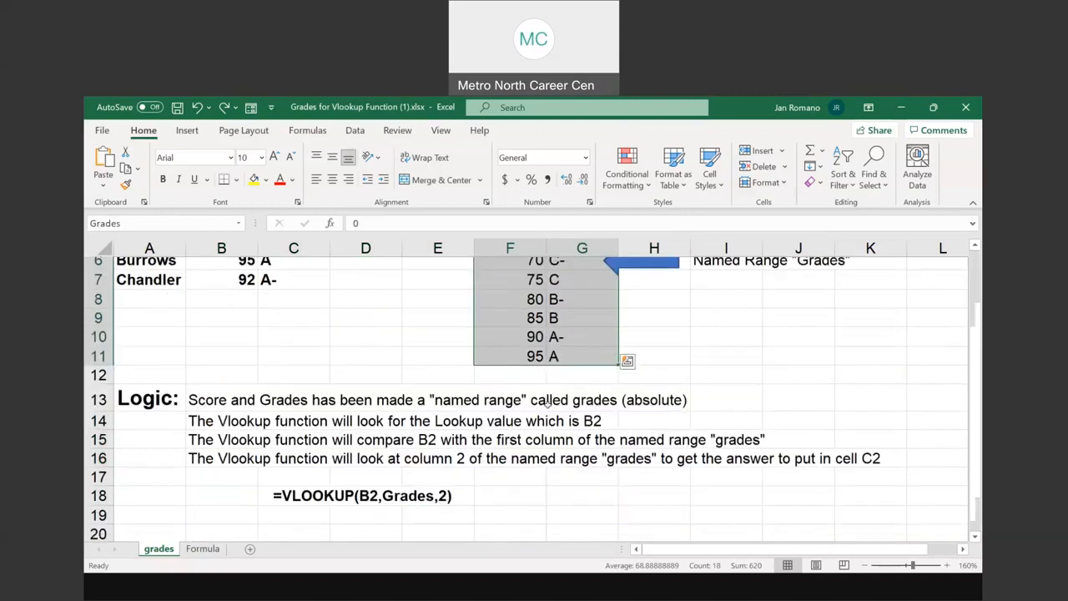
{"action": "left_click_drag", "start_coordinate": [229, 408], "coordinate": [591, 407]}
{"action": "scroll", "coordinate": [225, 281], "scroll_direction": "up", "scroll_amount": 2}
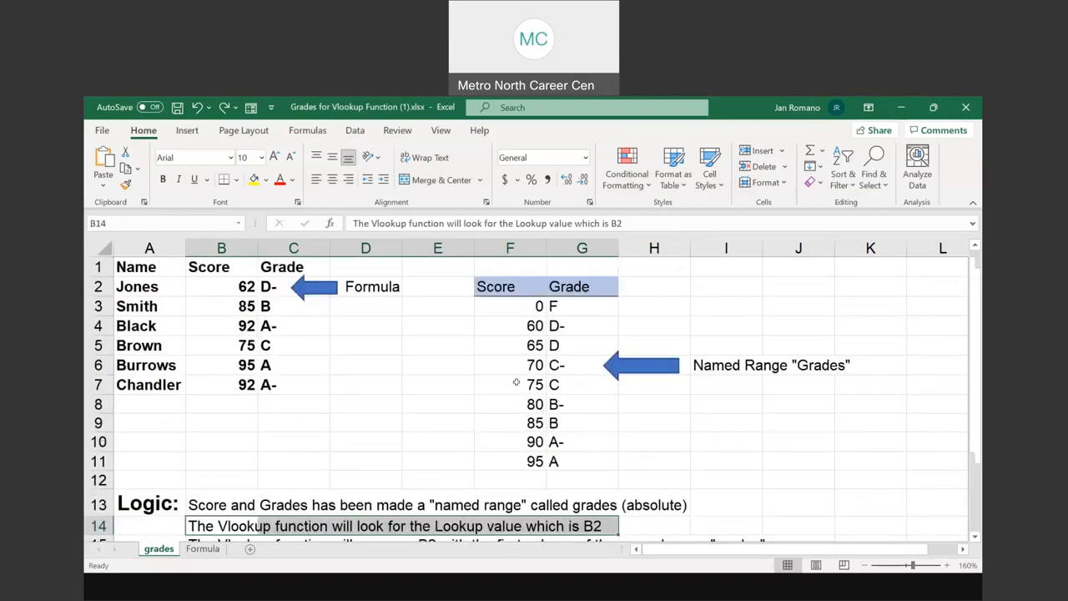
{"action": "left_click", "coordinate": [225, 281]}
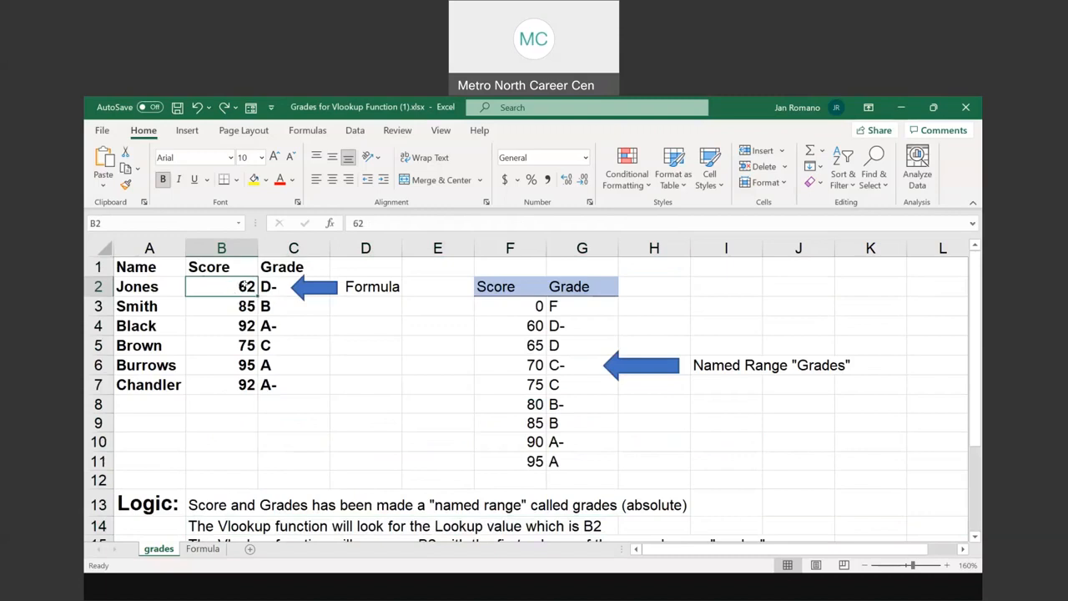
Read the row 15 logic note on comparing B2 with the first column of the Grades range
{"action": "scroll", "coordinate": [242, 285], "scroll_direction": "down", "scroll_amount": 2}
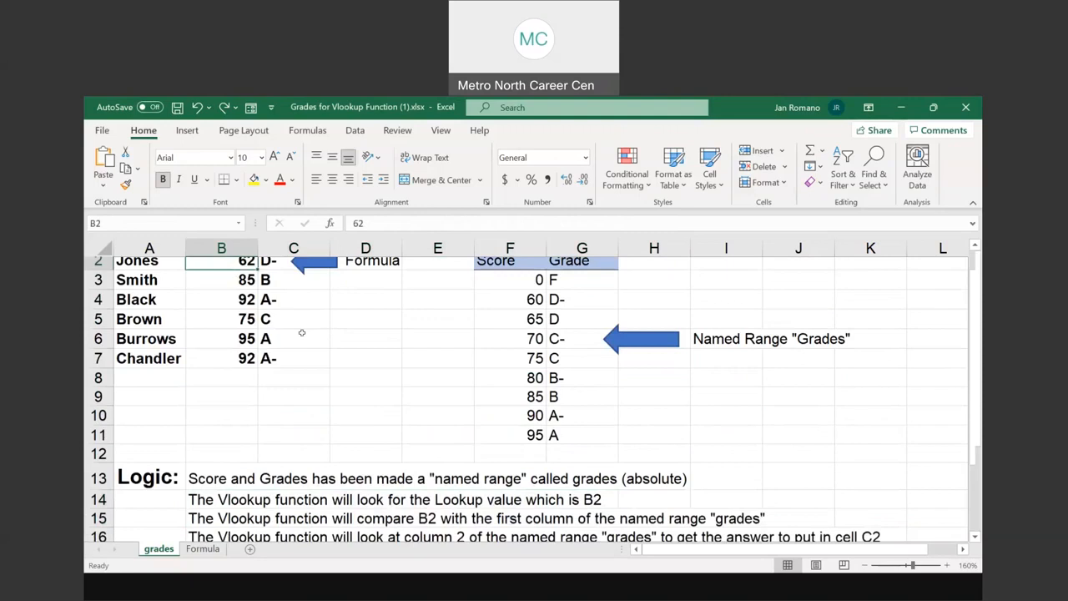
{"action": "left_click_drag", "start_coordinate": [192, 426], "coordinate": [735, 426]}
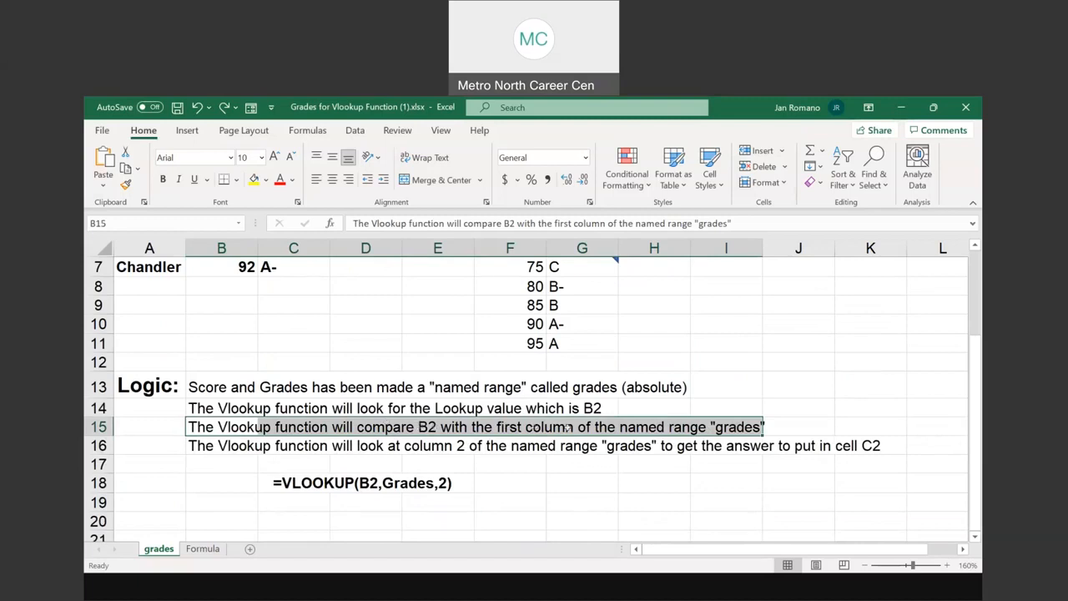
{"action": "left_click", "coordinate": [567, 427]}
{"action": "left_click", "coordinate": [711, 426]}
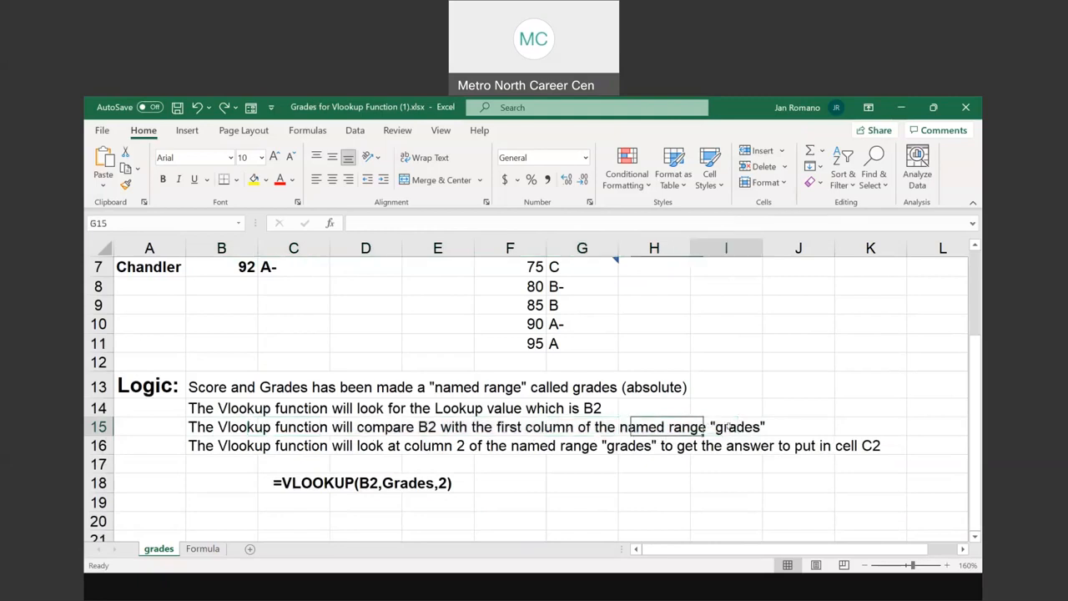
{"action": "left_click_drag", "start_coordinate": [250, 427], "coordinate": [741, 426]}
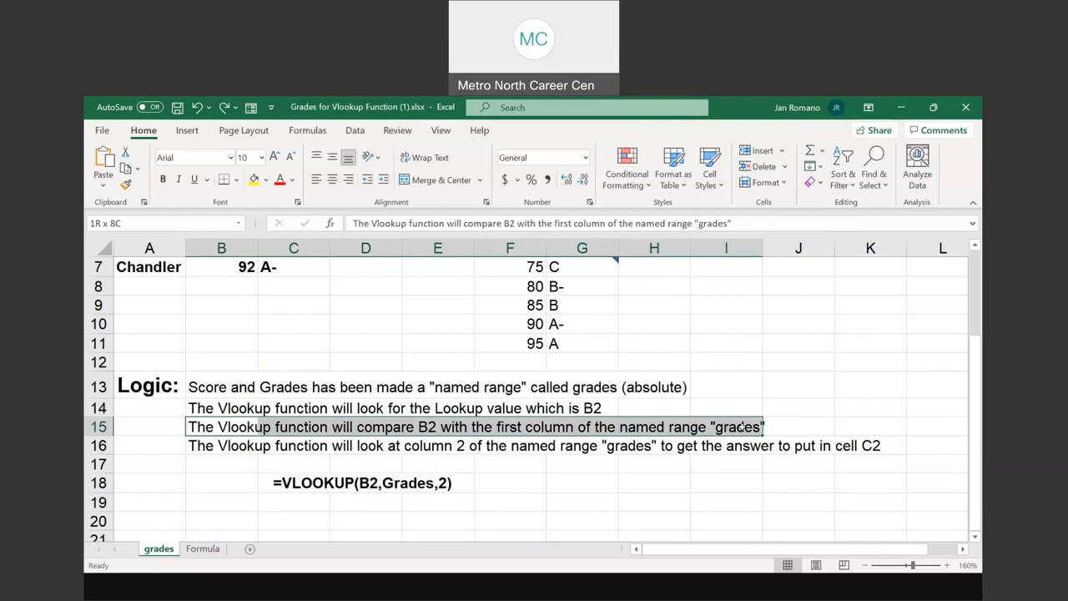
{"action": "left_click_drag", "start_coordinate": [741, 426], "coordinate": [742, 427]}
Read the row 16 note on column 2, and compare the grades in G3:G11 with the VLOOKUP results in C2:C7
{"action": "left_click_drag", "start_coordinate": [203, 445], "coordinate": [851, 447]}
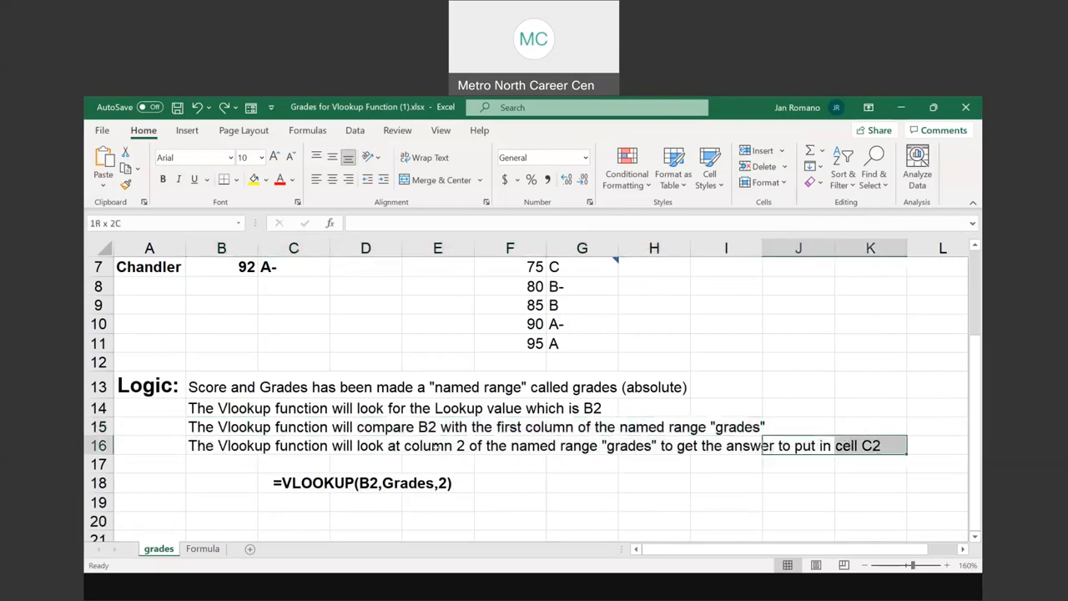
{"action": "left_click", "coordinate": [435, 447]}
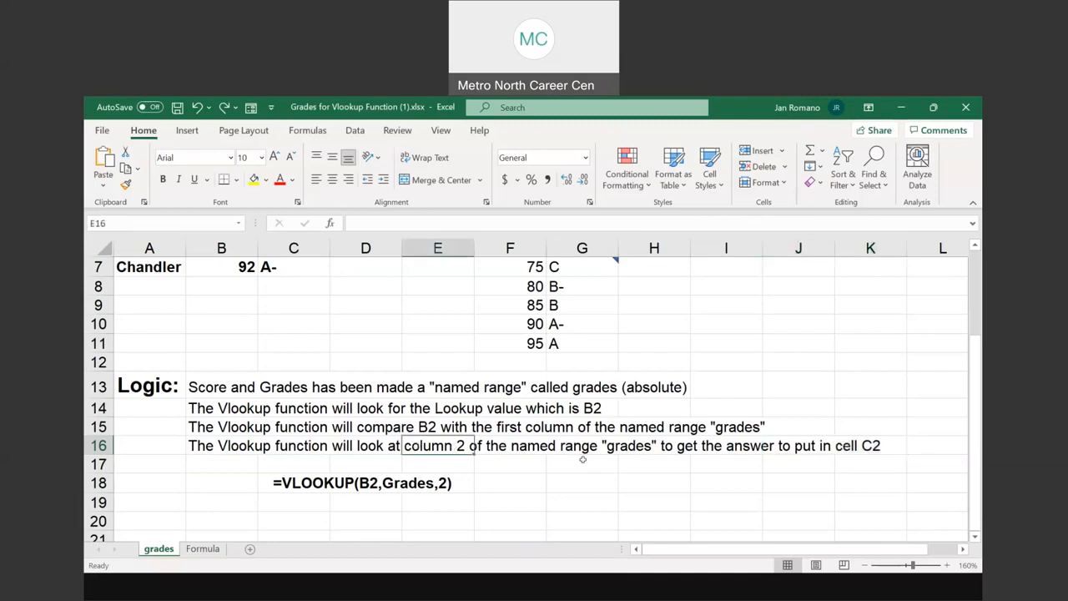
{"action": "scroll", "coordinate": [583, 459], "scroll_direction": "up", "scroll_amount": 2}
{"action": "left_click_drag", "start_coordinate": [567, 306], "coordinate": [557, 461]}
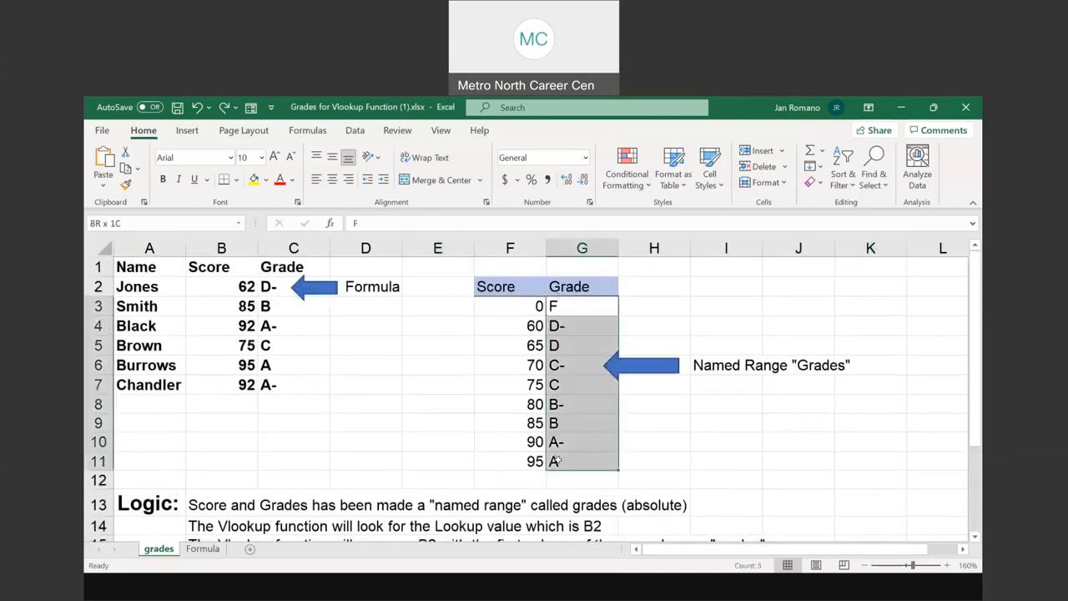
{"action": "left_click_drag", "start_coordinate": [561, 305], "coordinate": [559, 460]}
{"action": "left_click_drag", "start_coordinate": [278, 288], "coordinate": [274, 386]}
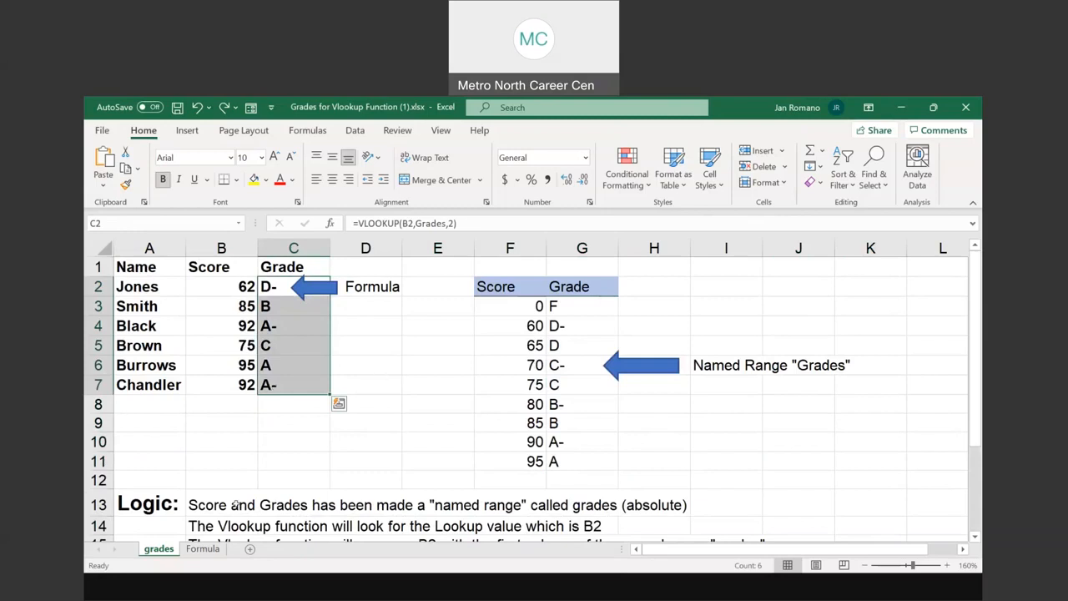
On the Formula sheet, delete the sheet-scoped name Grades that refers to F3:G11
{"action": "left_click", "coordinate": [203, 549]}
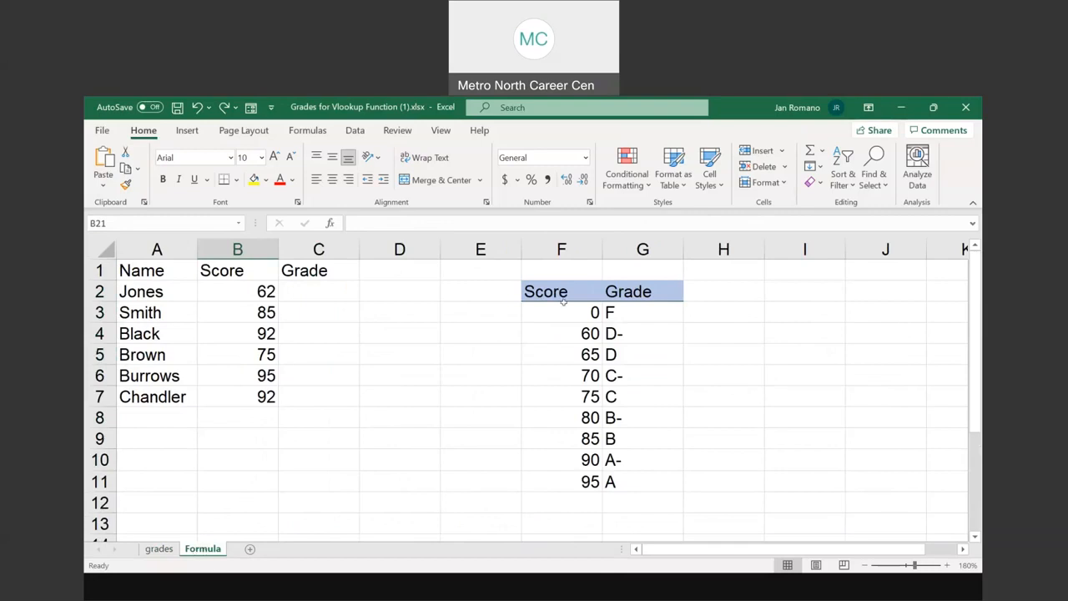
{"action": "left_click_drag", "start_coordinate": [570, 311], "coordinate": [620, 480]}
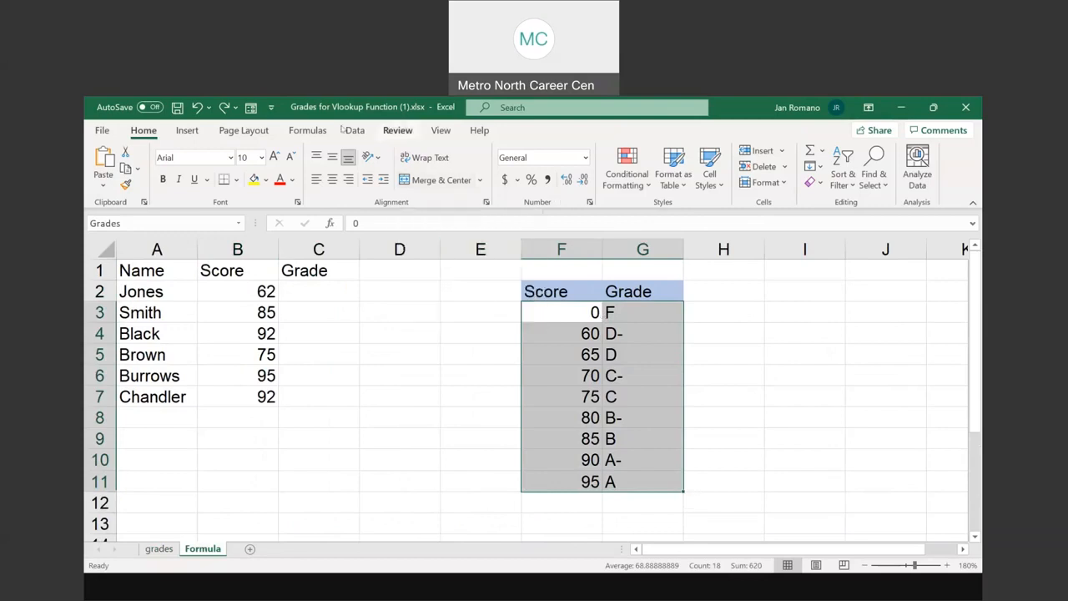
{"action": "left_click", "coordinate": [307, 130]}
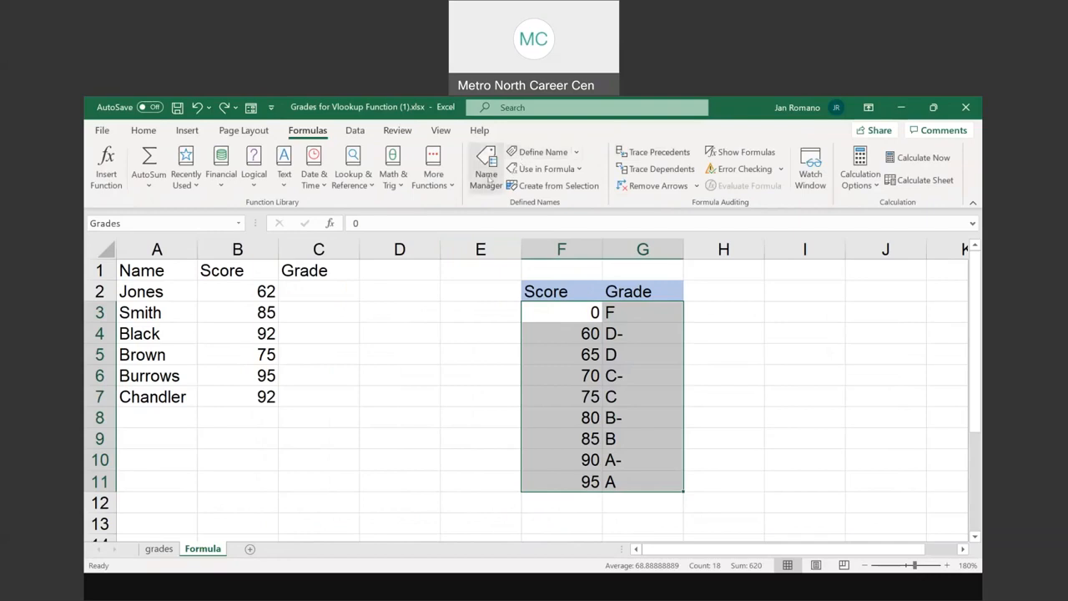
{"action": "left_click", "coordinate": [488, 178]}
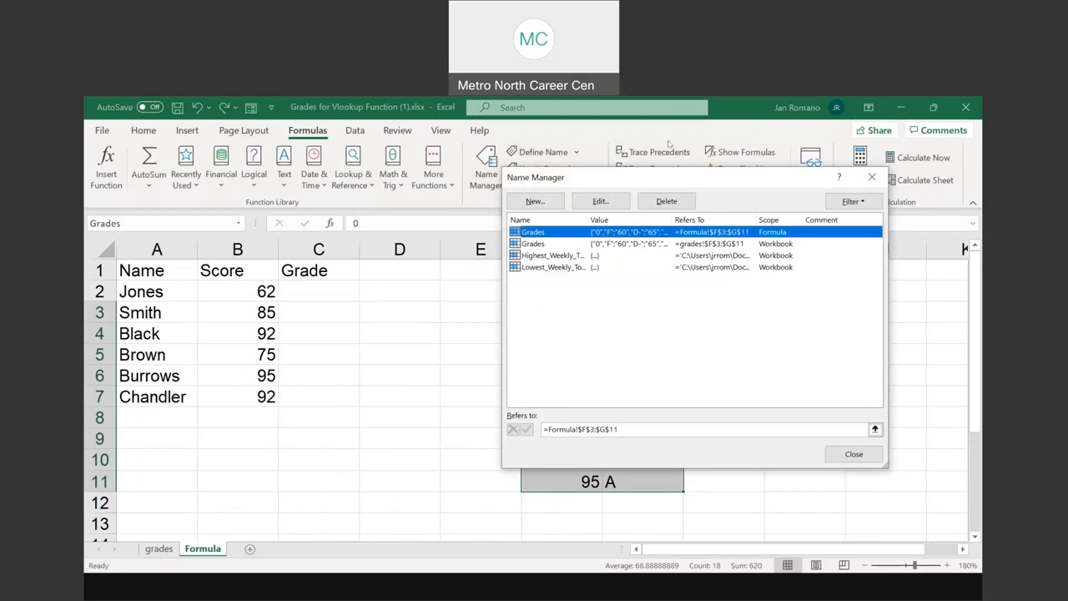
{"action": "left_click", "coordinate": [666, 201]}
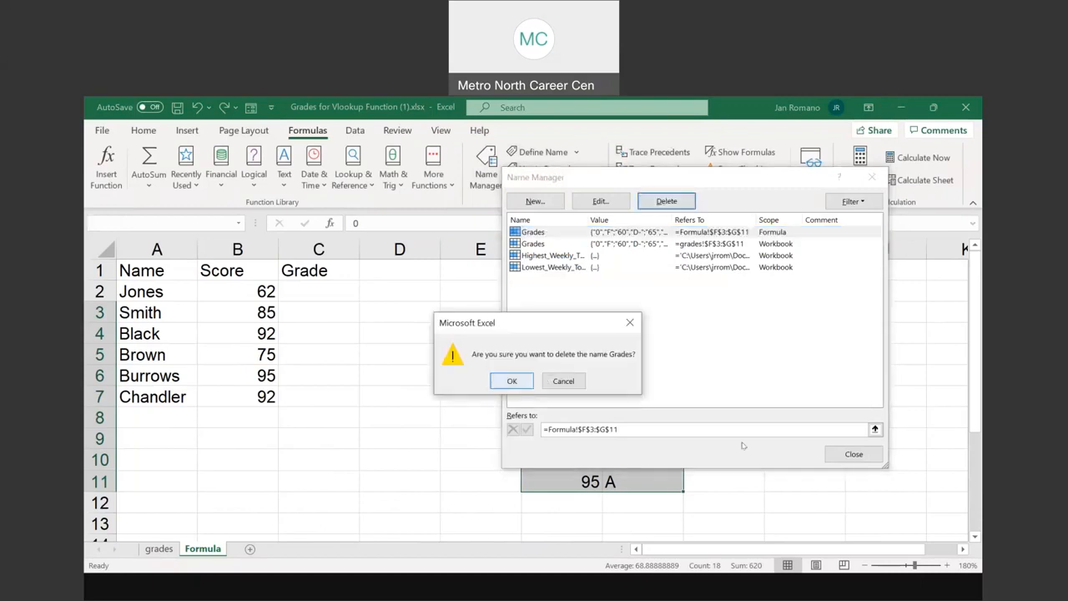
{"action": "left_click", "coordinate": [512, 380]}
{"action": "left_click", "coordinate": [843, 451]}
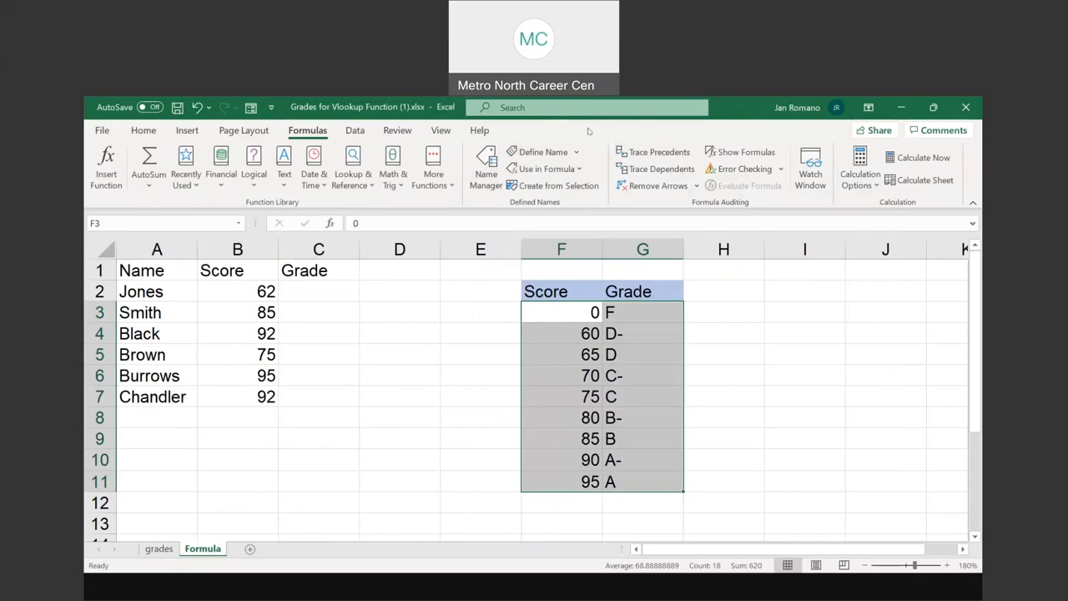
Define the workbook-scoped name Grading_Scale for the score and grade table in F3:G11
{"action": "left_click_drag", "start_coordinate": [543, 311], "coordinate": [641, 482]}
{"action": "key", "text": "ctrl+q"}
{"action": "key", "text": "Escape"}
{"action": "key", "text": "ctrl+q"}
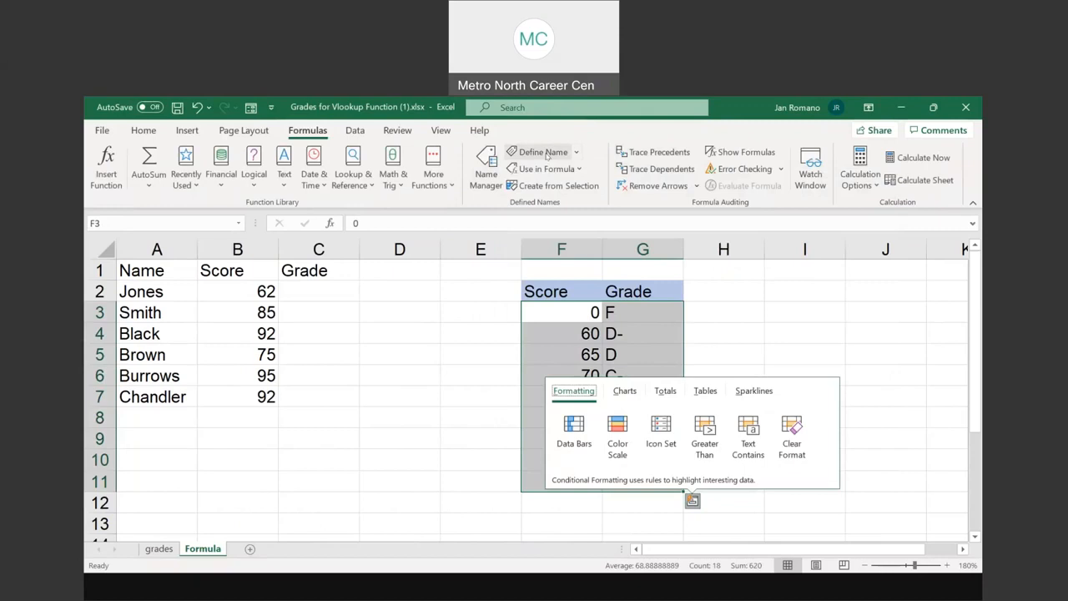
{"action": "left_click", "coordinate": [544, 152]}
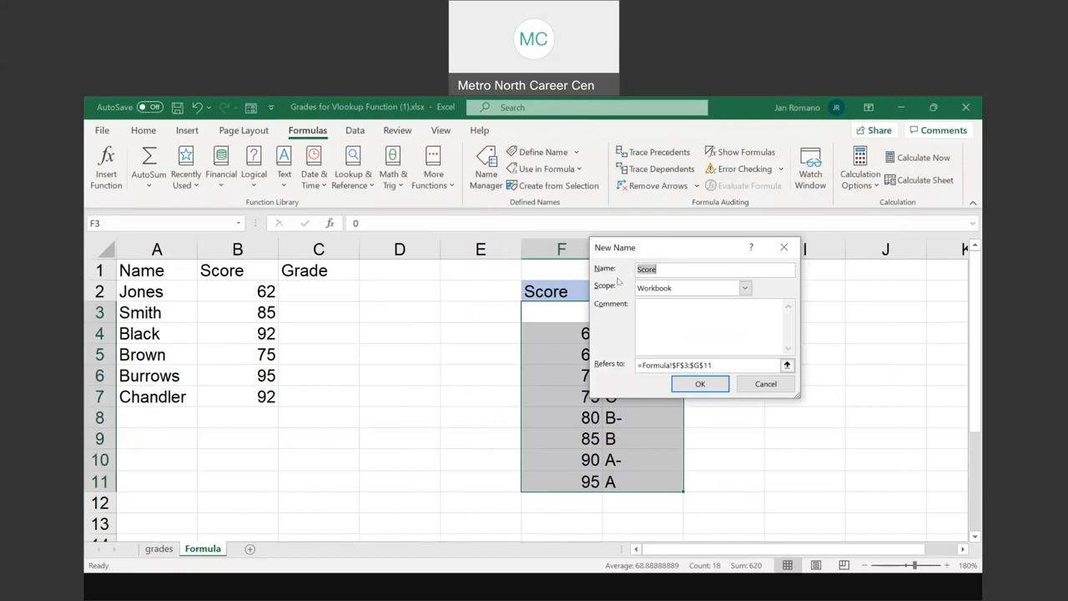
{"action": "left_click_drag", "start_coordinate": [645, 248], "coordinate": [774, 247]}
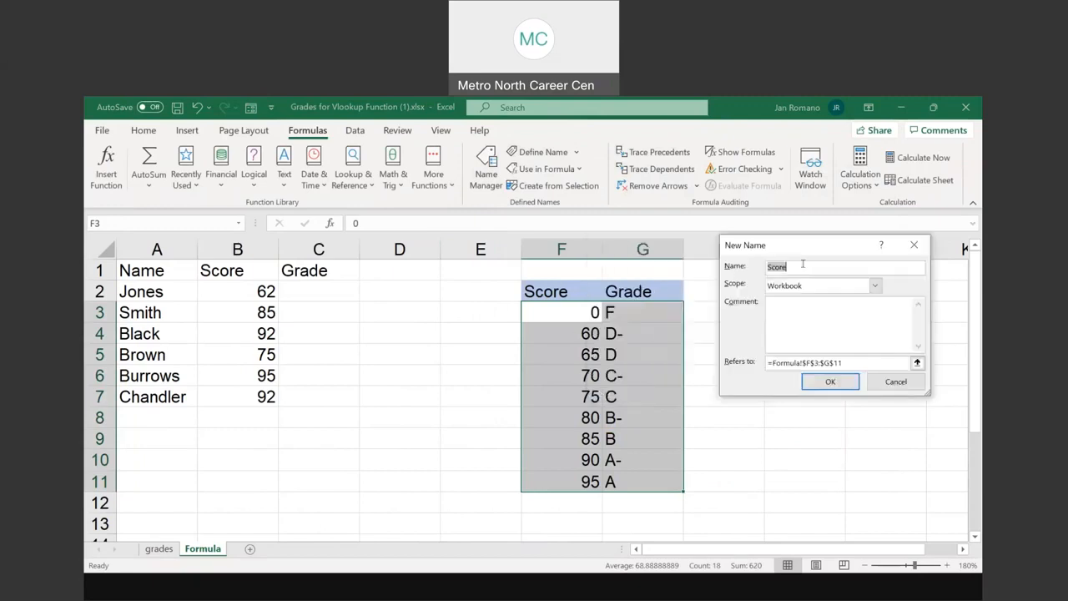
{"action": "type", "text": "gr"}
{"action": "key", "text": "BackSpace"}
{"action": "key", "text": "BackSpace"}
{"action": "type", "text": "Gradi"}
{"action": "type", "text": "Scale"}
{"action": "double_click", "coordinate": [830, 360]}
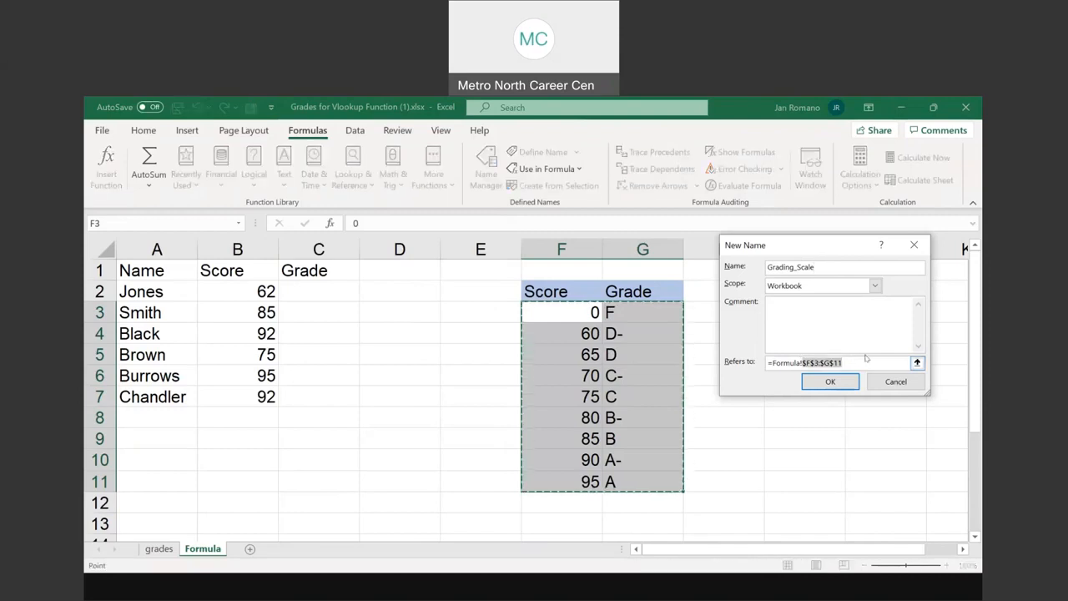
{"action": "left_click", "coordinate": [830, 385]}
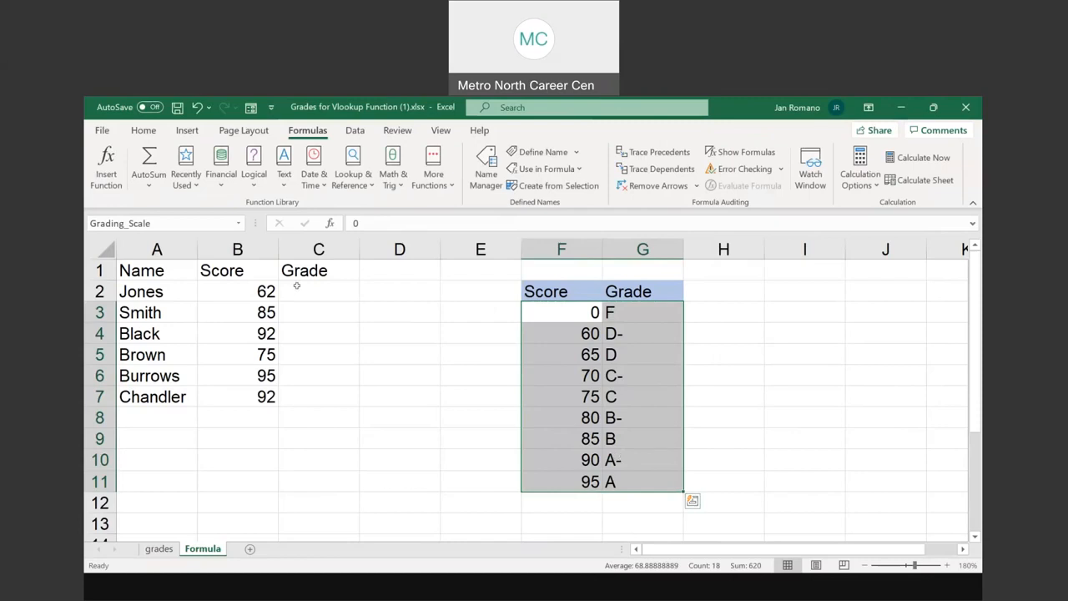
Start a VLOOKUP function in C2 and move its arguments dialog clear of the score and grade table
{"action": "left_click", "coordinate": [341, 286]}
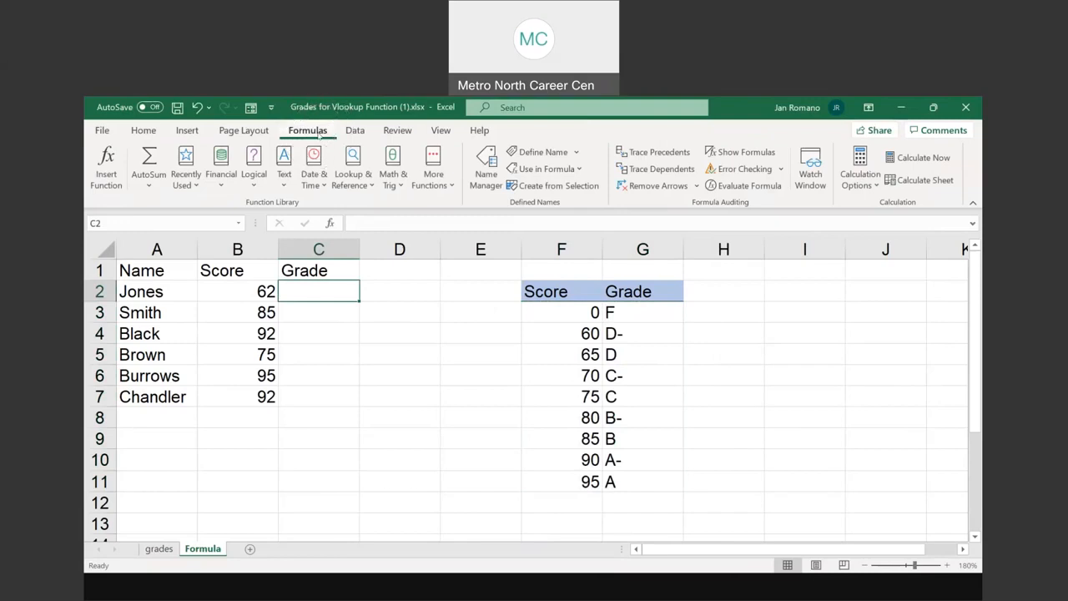
{"action": "left_click", "coordinate": [351, 170]}
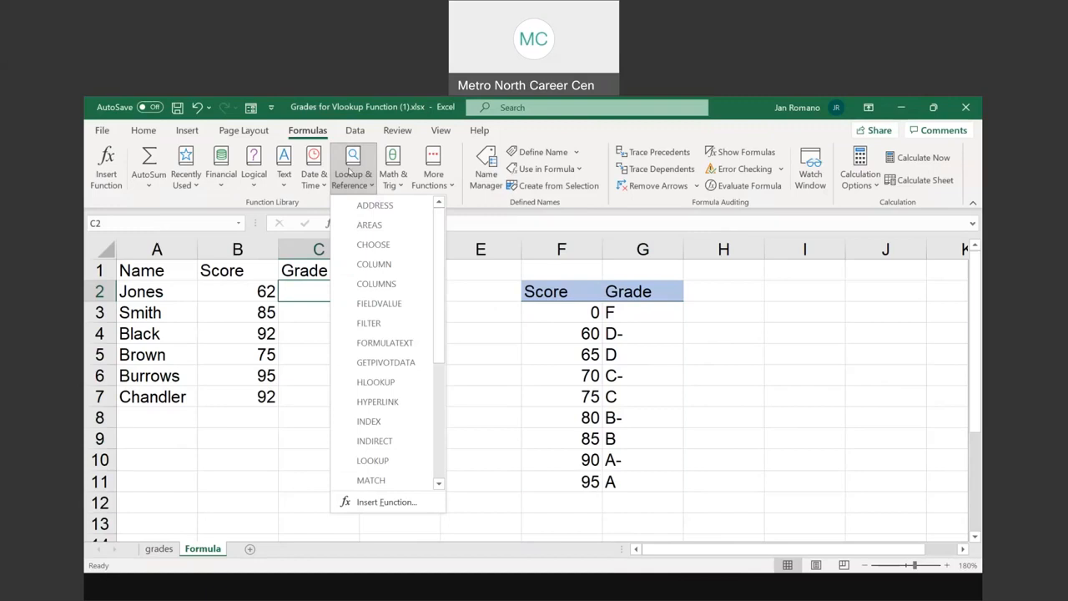
{"action": "scroll", "coordinate": [440, 266], "scroll_direction": "down", "scroll_amount": 1}
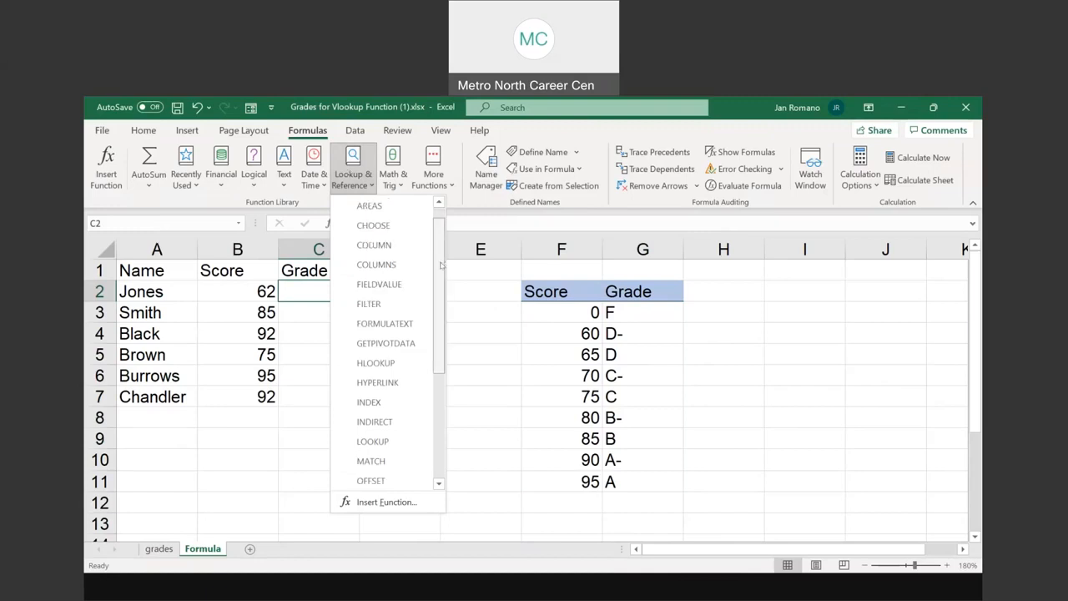
{"action": "left_click_drag", "start_coordinate": [442, 266], "coordinate": [449, 393]}
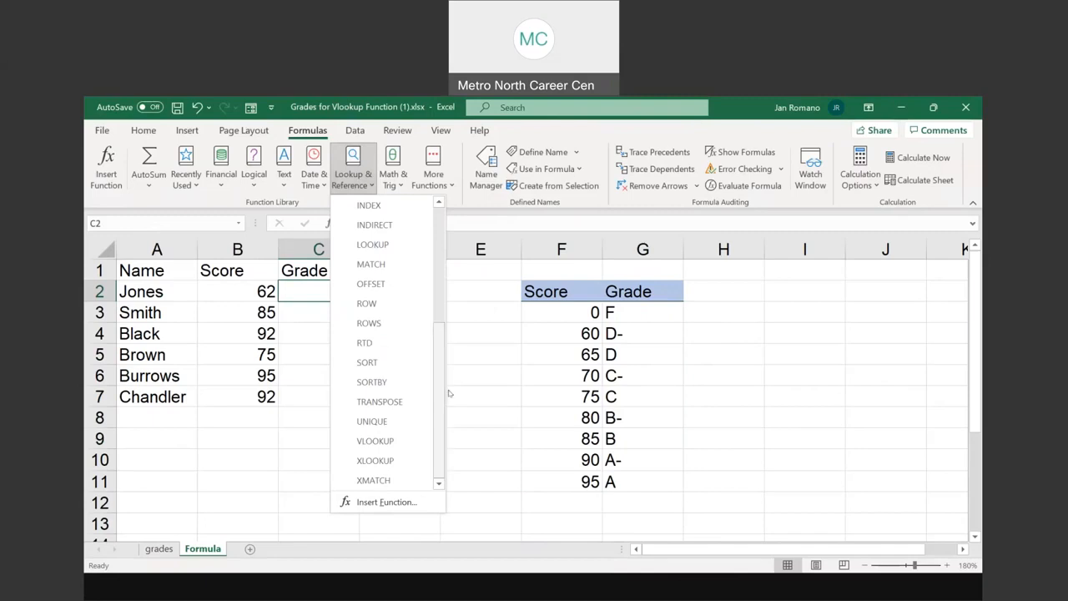
{"action": "left_click", "coordinate": [371, 443]}
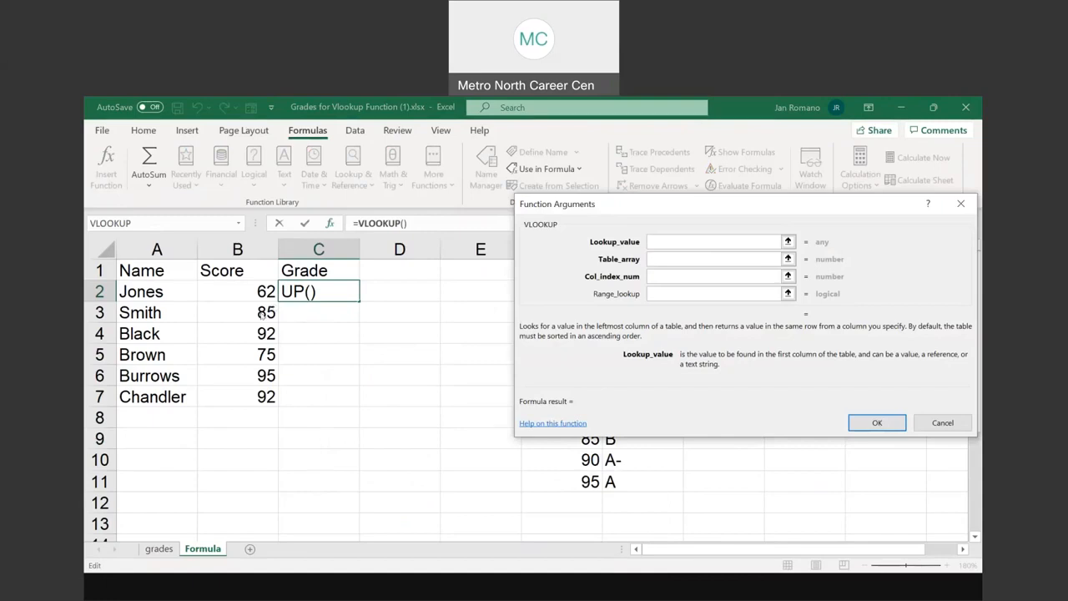
{"action": "left_click_drag", "start_coordinate": [684, 206], "coordinate": [262, 315]}
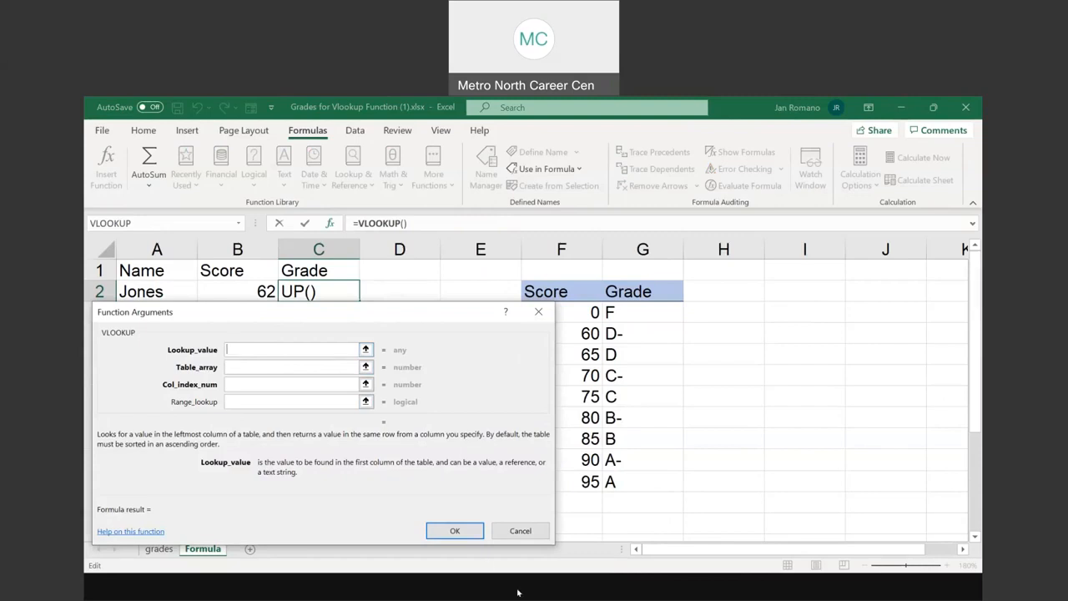
Switch to the PowerPoint slide show and read the Lookup value definition on slide 12, Vlookup Function
{"action": "left_click", "coordinate": [519, 548]}
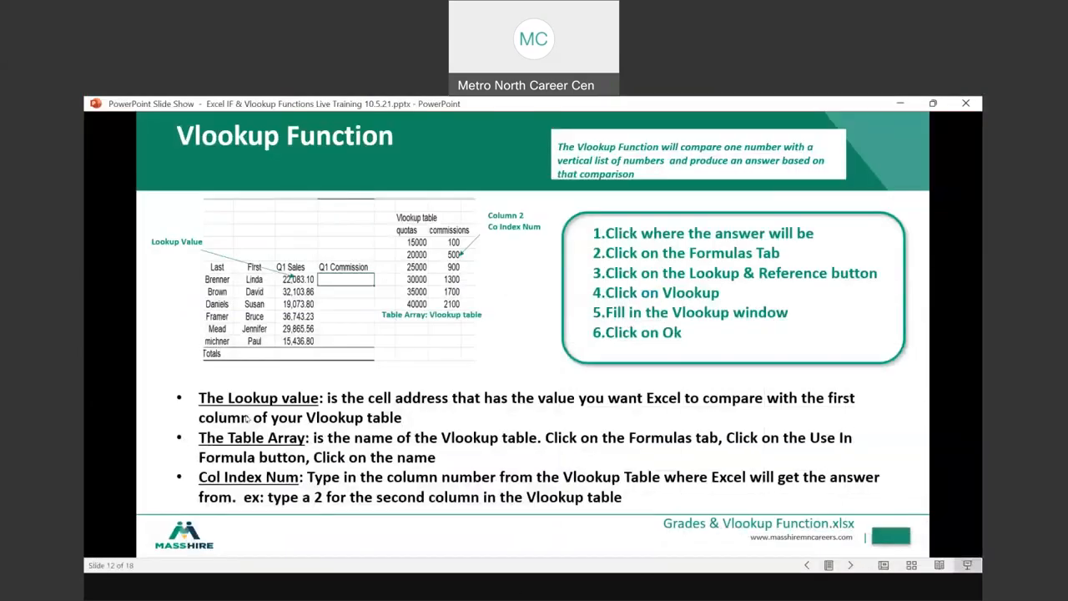
{"action": "left_click", "coordinate": [344, 455]}
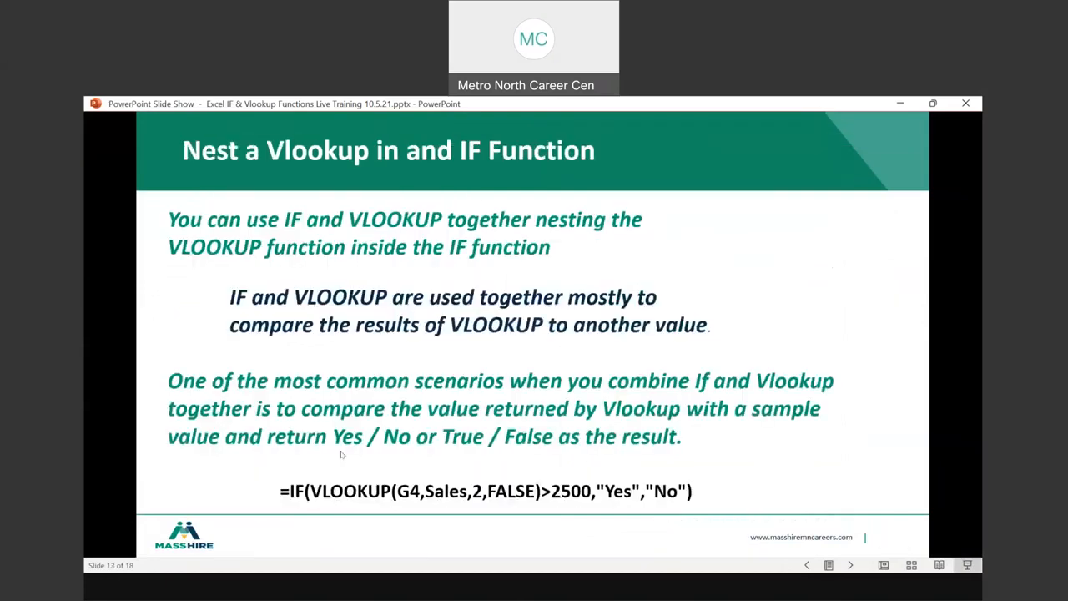
{"action": "right_click", "coordinate": [518, 374]}
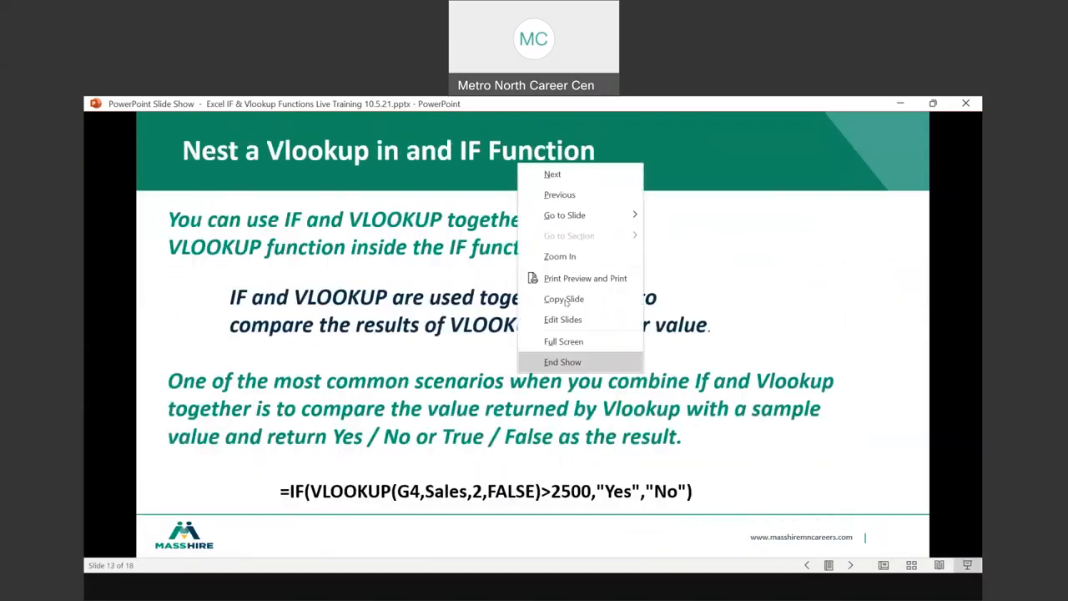
{"action": "left_click", "coordinate": [567, 197]}
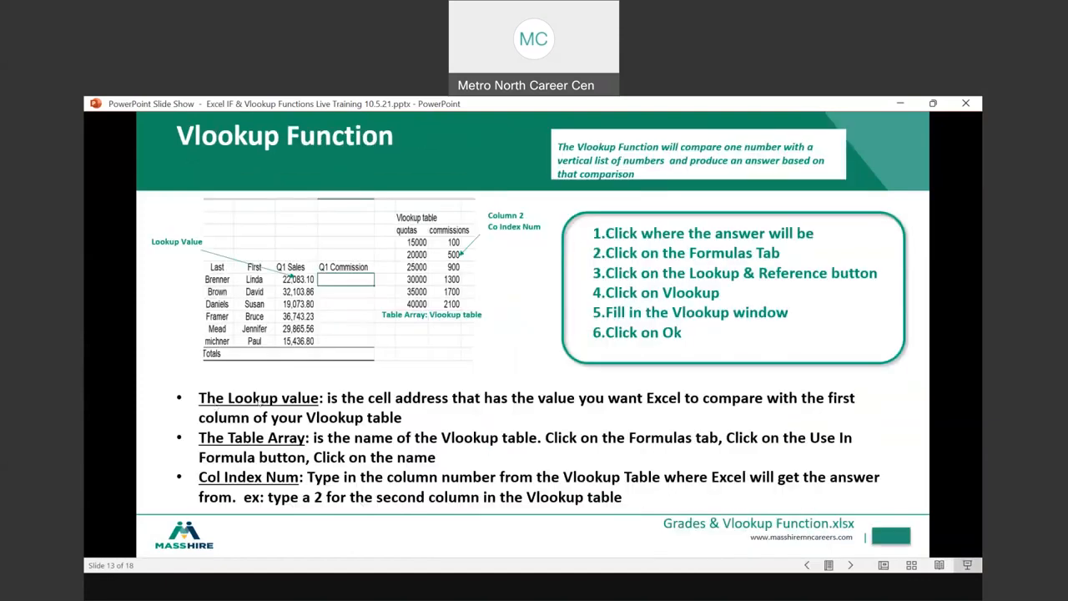
{"action": "key", "text": "ctrl"}
{"action": "key", "text": "ctrl"}
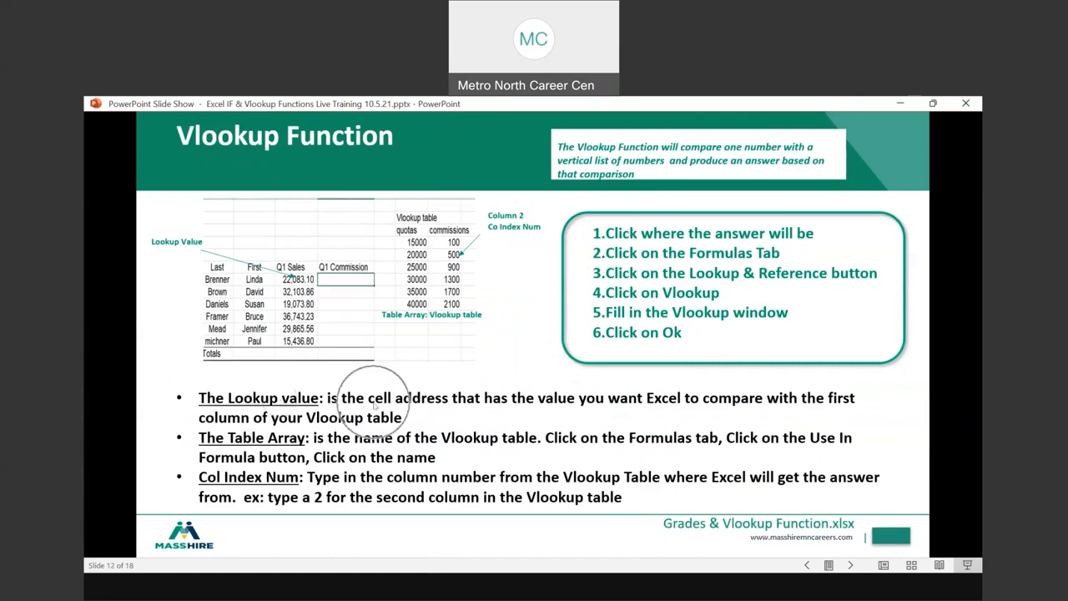
{"action": "key", "text": "ctrl"}
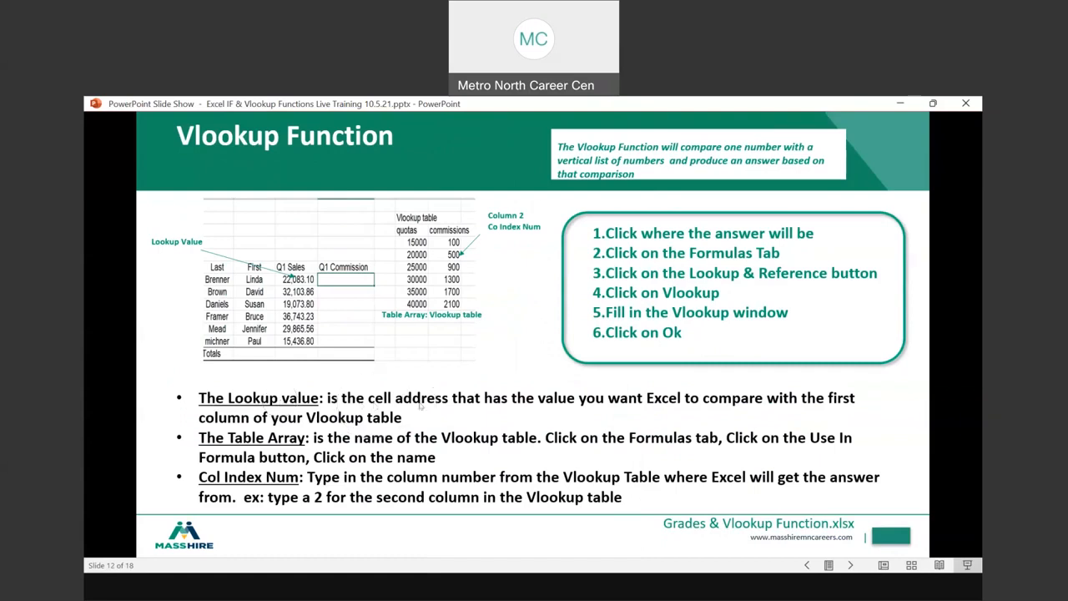
{"action": "key", "text": "ctrl"}
{"action": "key", "text": "ctrl"}
{"action": "key", "text": "ctrl"}
Switch back to Excel and set the VLOOKUP lookup value to the first student's score in B2
{"action": "left_click", "coordinate": [588, 537]}
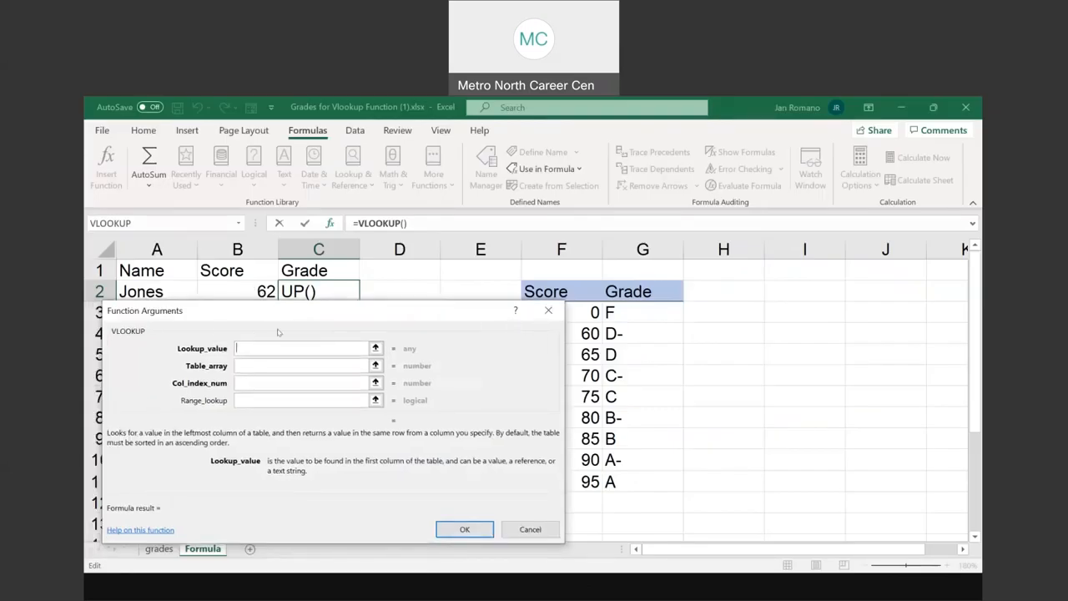
{"action": "left_click", "coordinate": [250, 346]}
{"action": "left_click", "coordinate": [250, 345]}
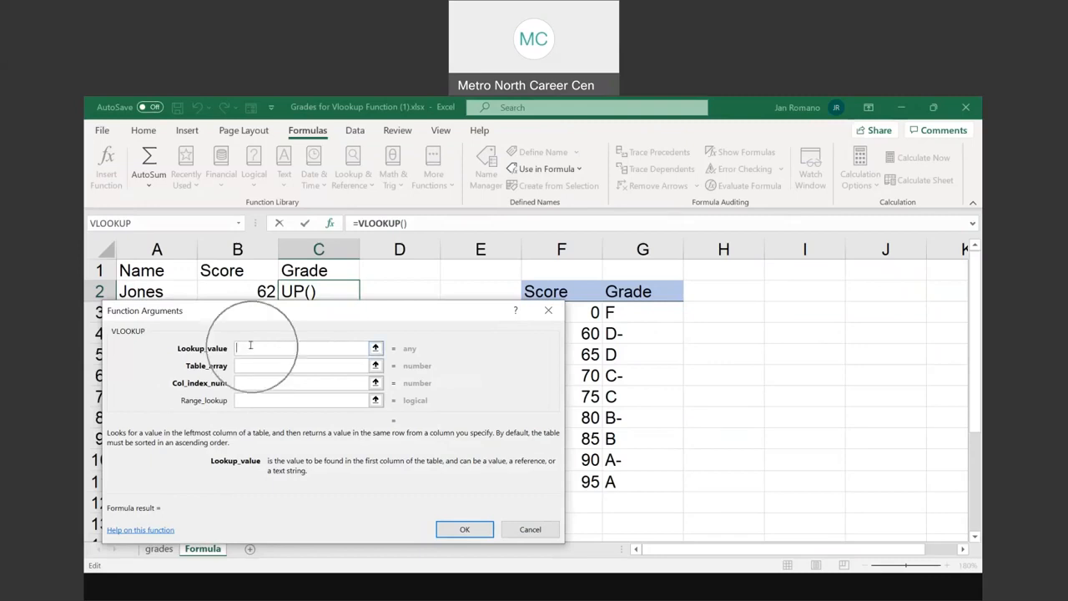
{"action": "left_click", "coordinate": [250, 289]}
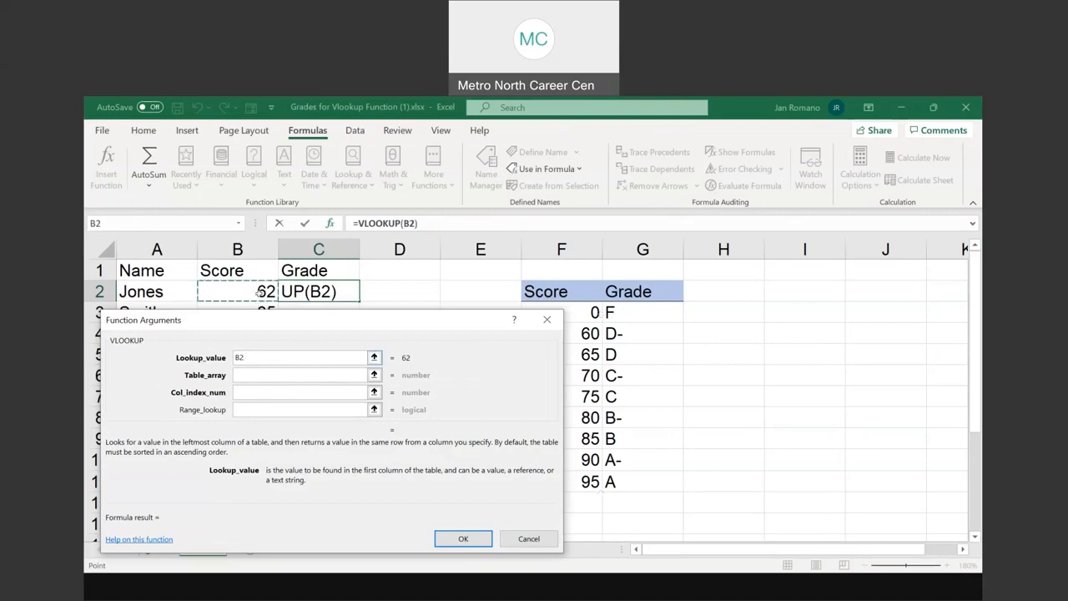
Read the Table Array definition on the PowerPoint Vlookup Function slide, and return to the Table_array argument in Excel
{"action": "left_click", "coordinate": [239, 374]}
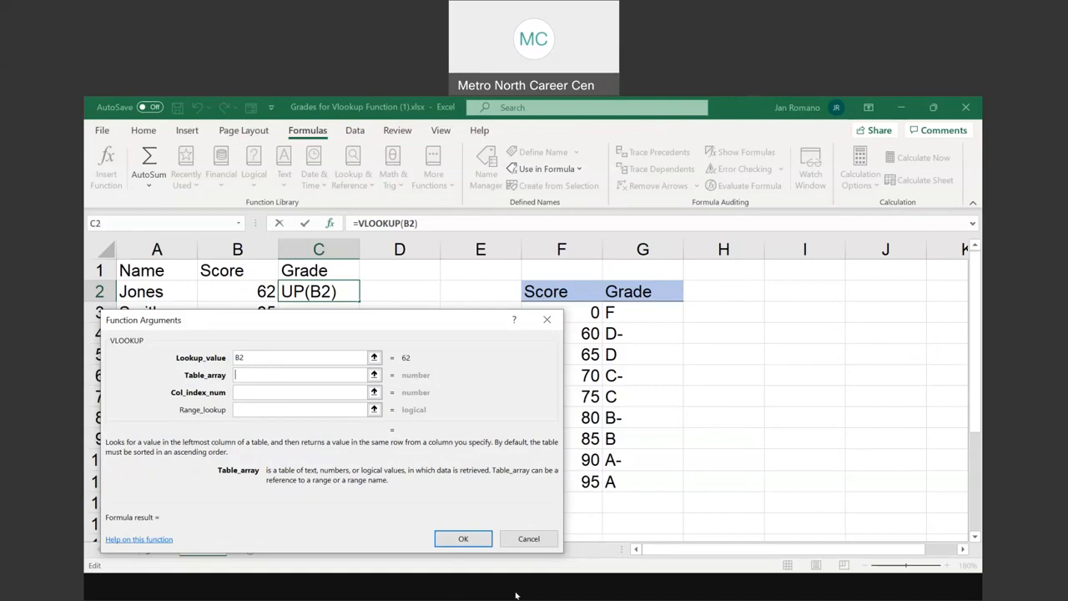
{"action": "left_click", "coordinate": [517, 549]}
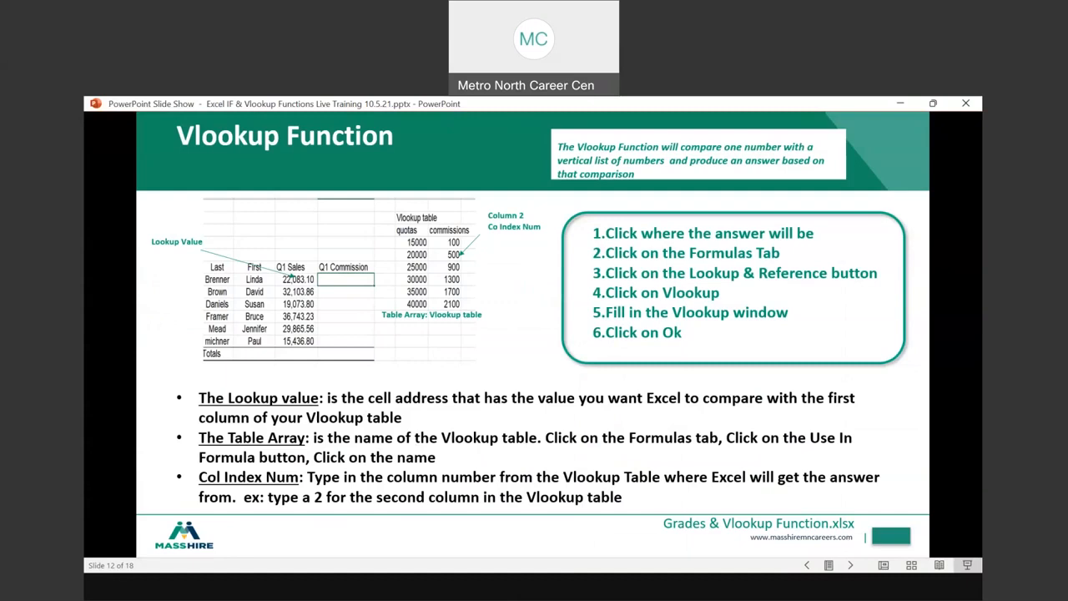
{"action": "key", "text": "ctrl"}
{"action": "key", "text": "ctrl"}
{"action": "key", "text": "alt+Tab"}
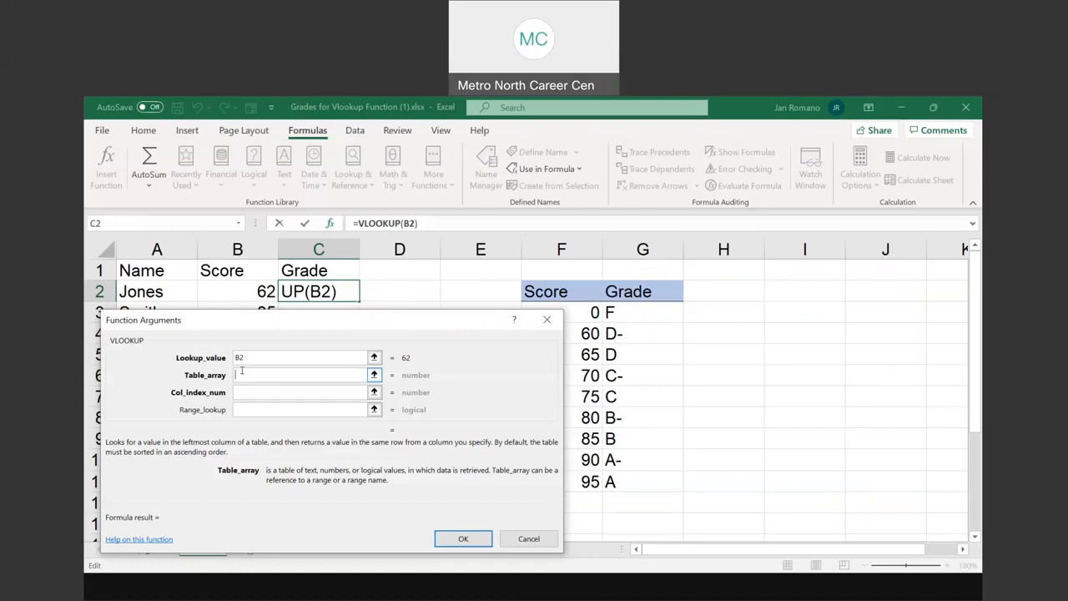
Try entering Grading_scale by hand as the VLOOKUP table array, and clear the argument again
{"action": "type", "text": "Gra"}
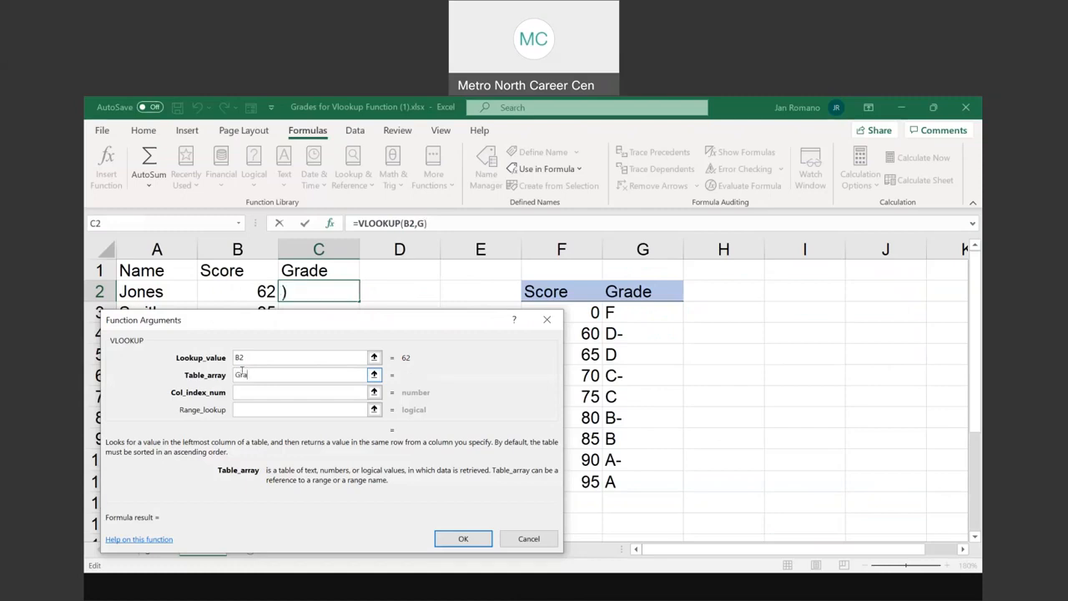
{"action": "type", "text": "ding_scale"}
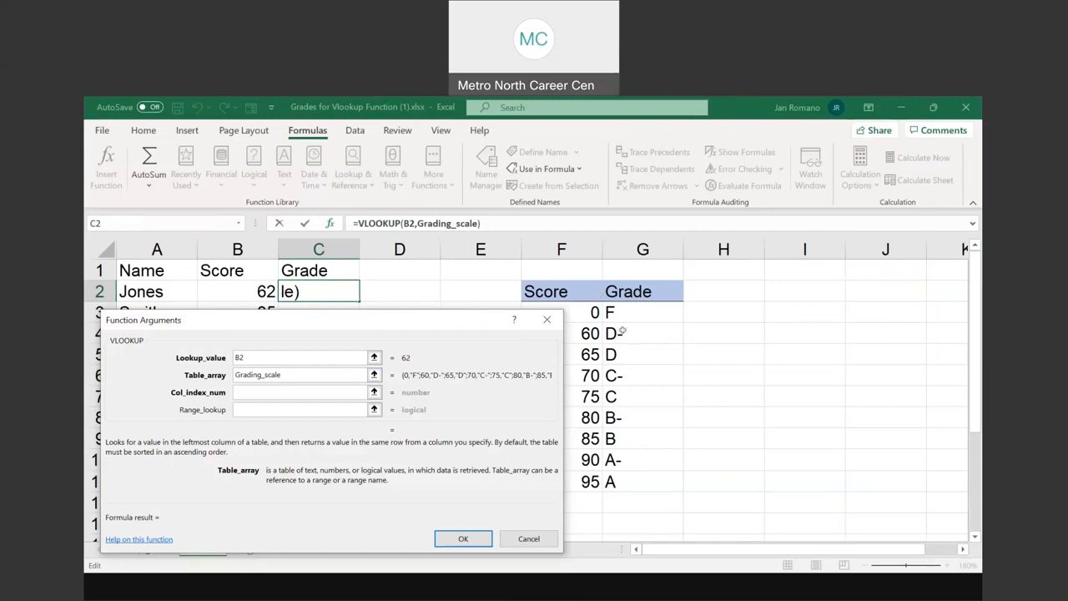
{"action": "left_click_drag", "start_coordinate": [289, 375], "coordinate": [218, 376]}
{"action": "key", "text": "BackSpace"}
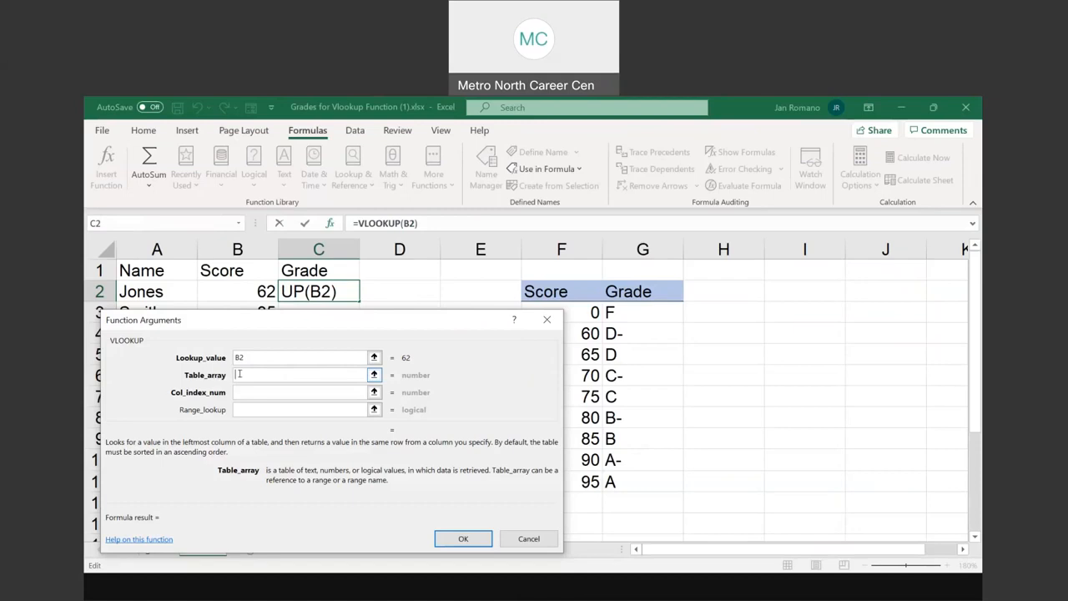
Insert the defined name Grading_Scale as the VLOOKUP table array and go to the column index argument
{"action": "left_click", "coordinate": [321, 138]}
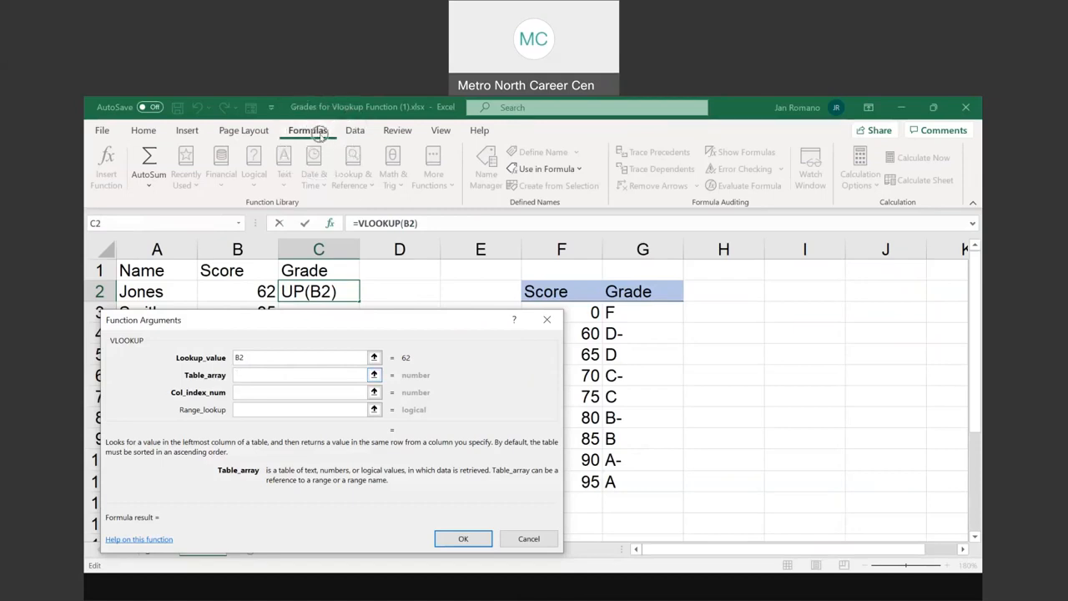
{"action": "left_click", "coordinate": [561, 173]}
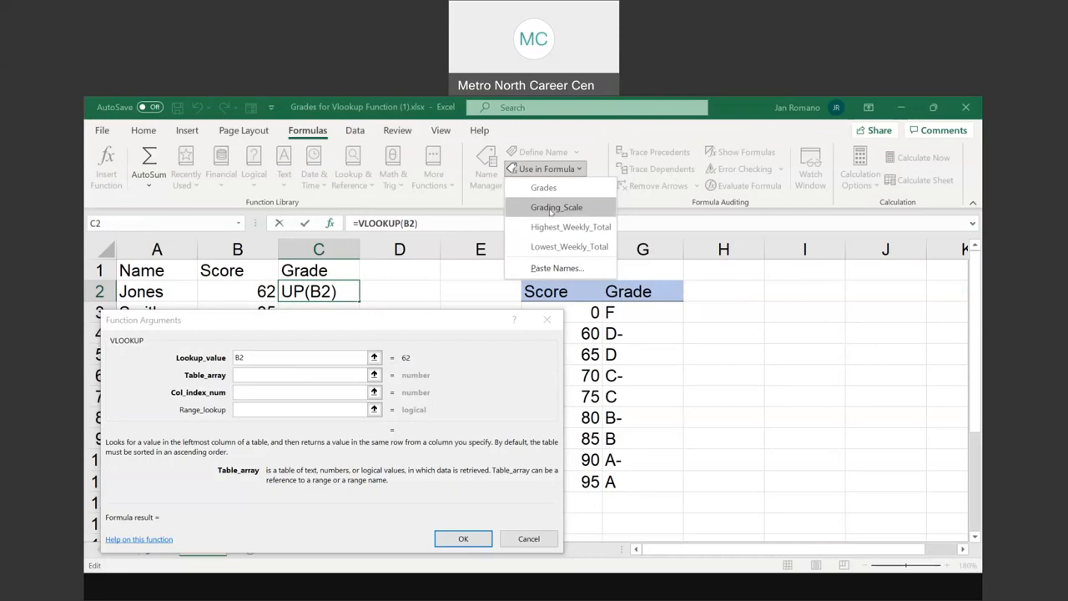
{"action": "left_click", "coordinate": [551, 208]}
{"action": "left_click", "coordinate": [289, 374]}
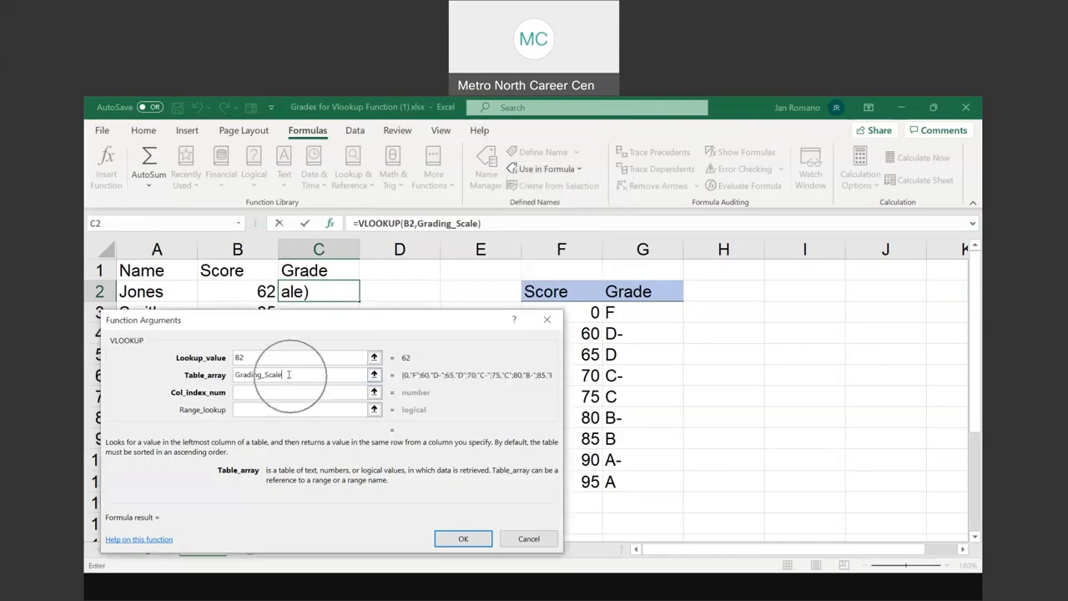
{"action": "left_click", "coordinate": [288, 374]}
{"action": "left_click", "coordinate": [241, 389]}
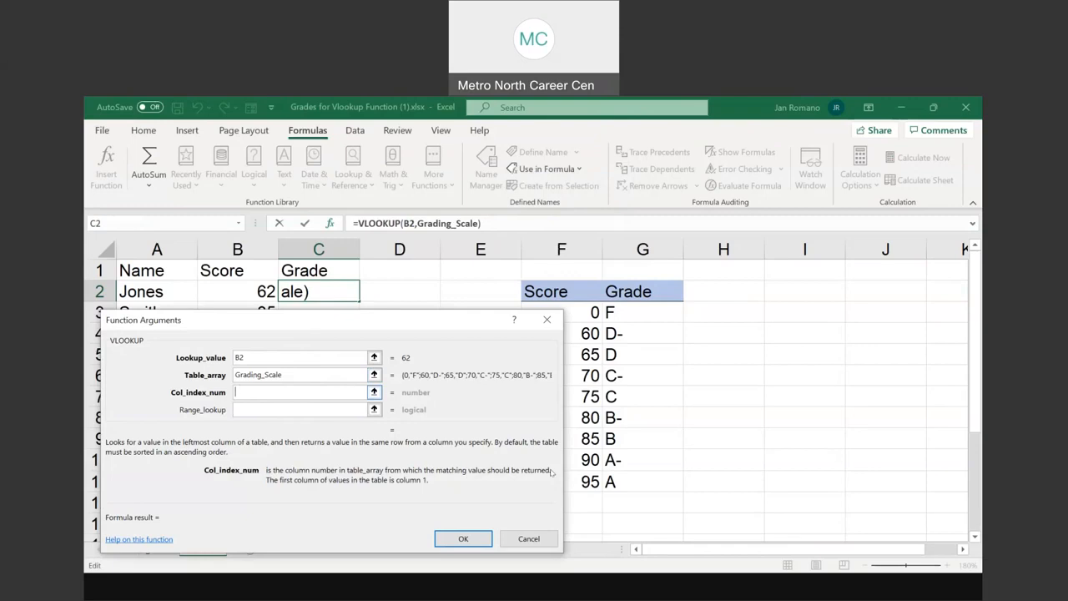
Read the Col Index Num definition on the PowerPoint Vlookup Function slide, and return to the Excel function arguments
{"action": "left_click", "coordinate": [511, 527]}
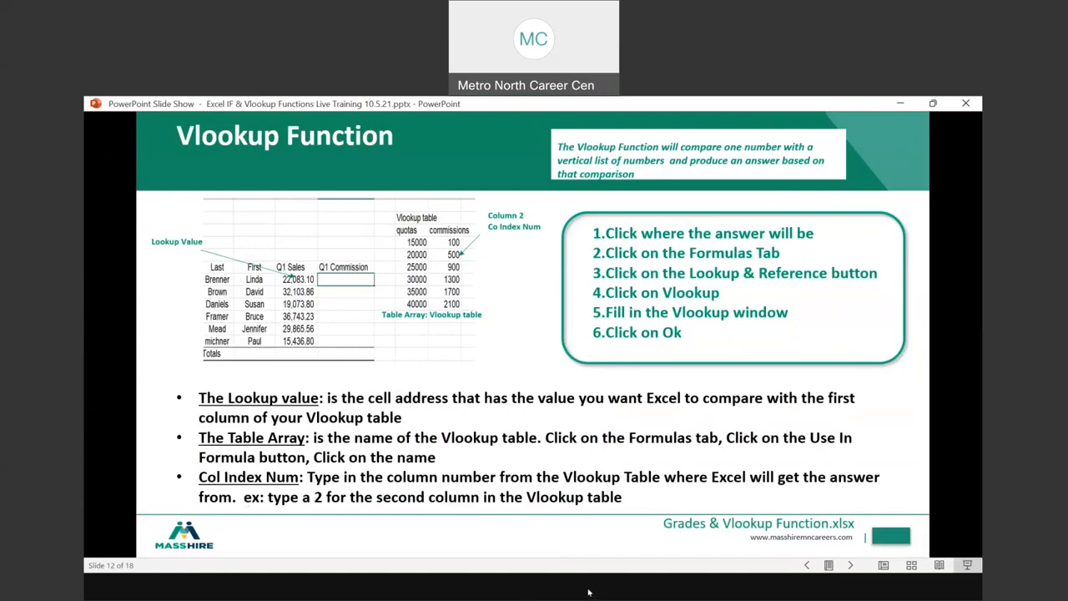
{"action": "left_click", "coordinate": [547, 512]}
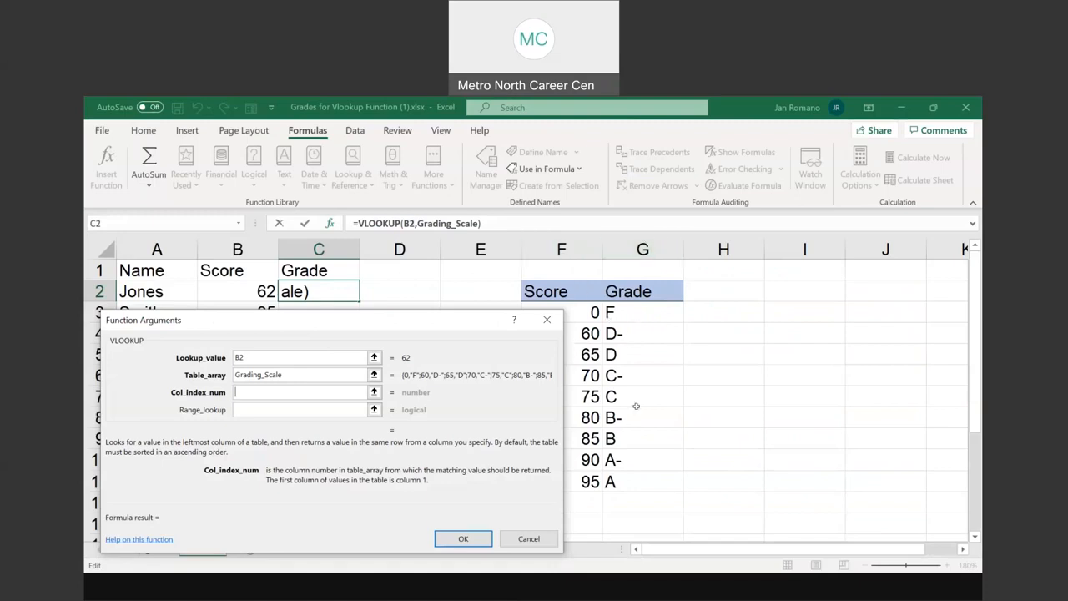
Set the VLOOKUP column index to 2, complete the formula in C2, and copy it down to C7
{"action": "type", "text": "2"}
{"action": "left_click", "coordinate": [254, 391]}
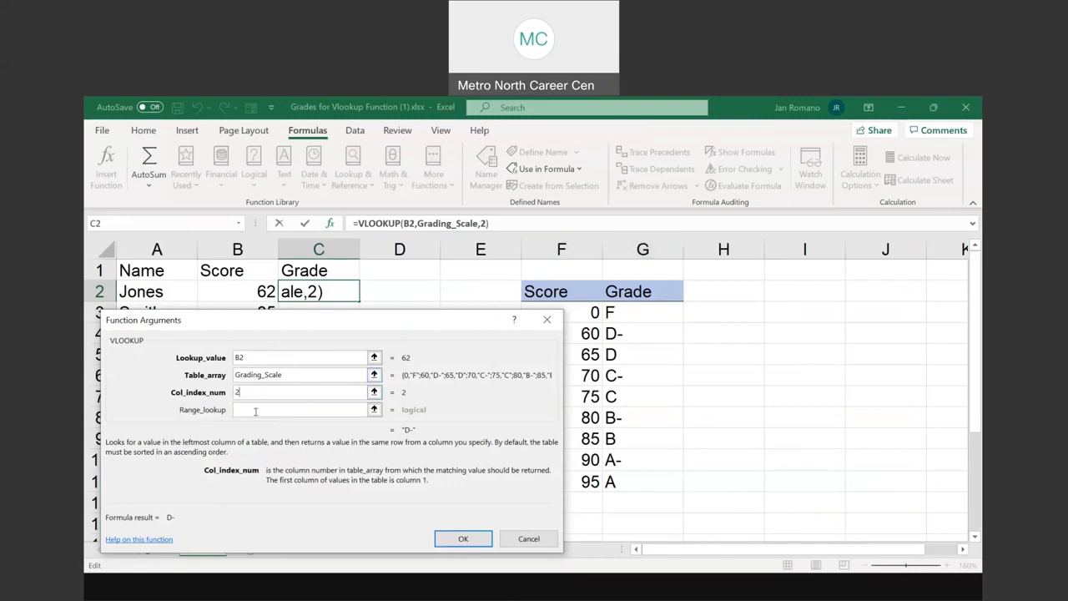
{"action": "left_click", "coordinate": [477, 540]}
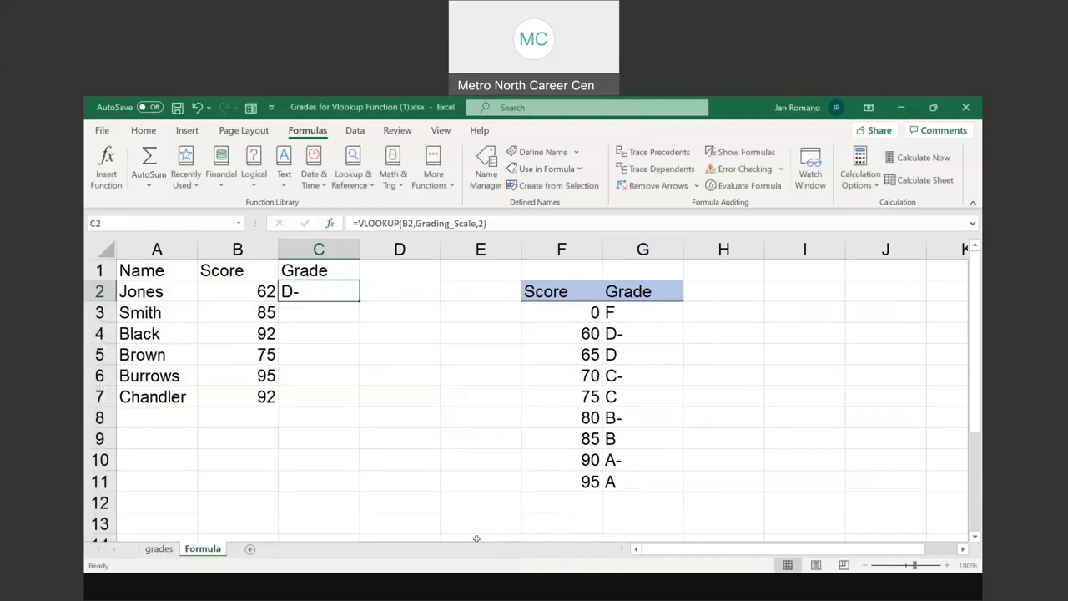
{"action": "left_click_drag", "start_coordinate": [356, 302], "coordinate": [361, 406]}
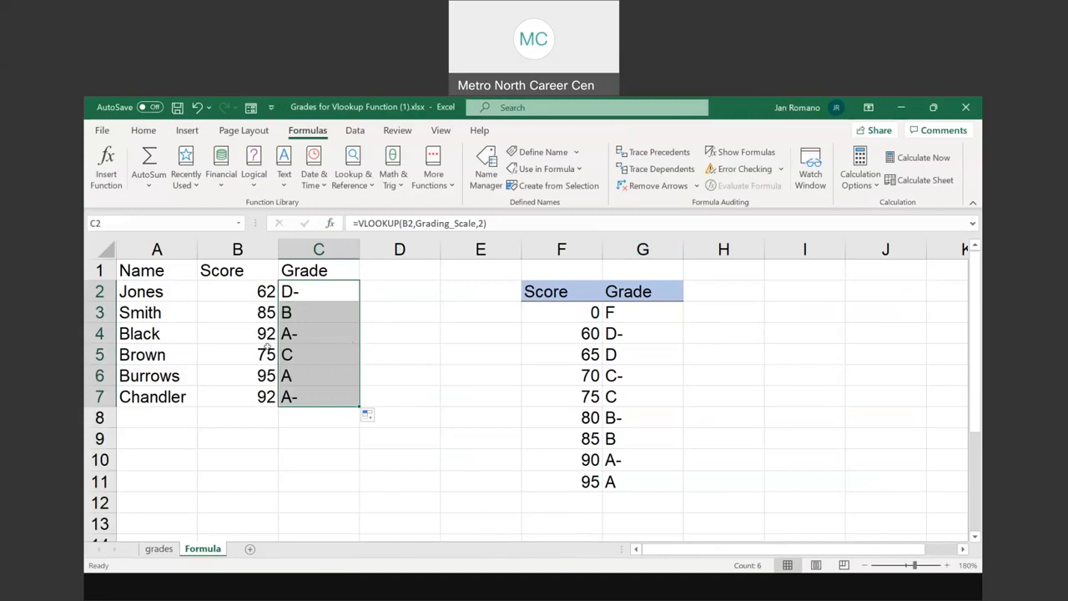
Change the score in B4 to 98, and compare the grade in C4 with the 95 row of the grade table
{"action": "left_click", "coordinate": [252, 330]}
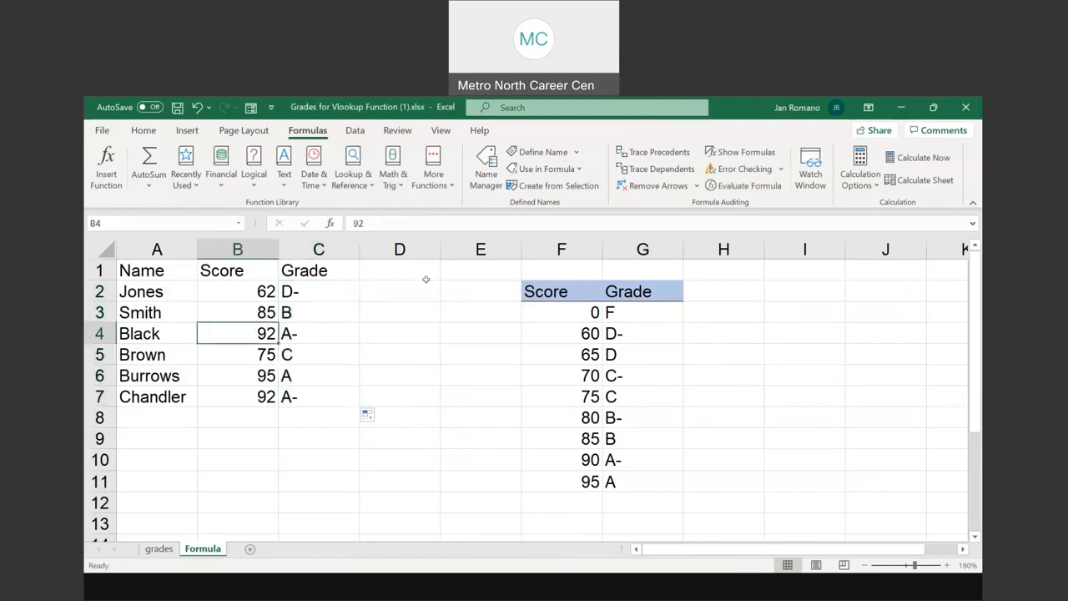
{"action": "type", "text": "98"}
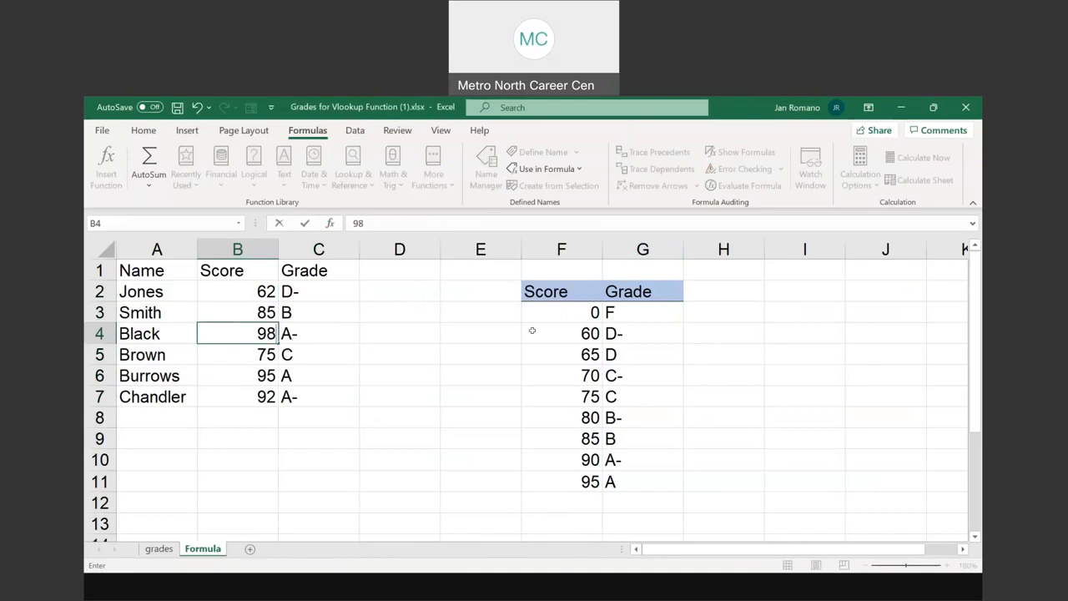
{"action": "key", "text": "Return"}
{"action": "left_click", "coordinate": [299, 333]}
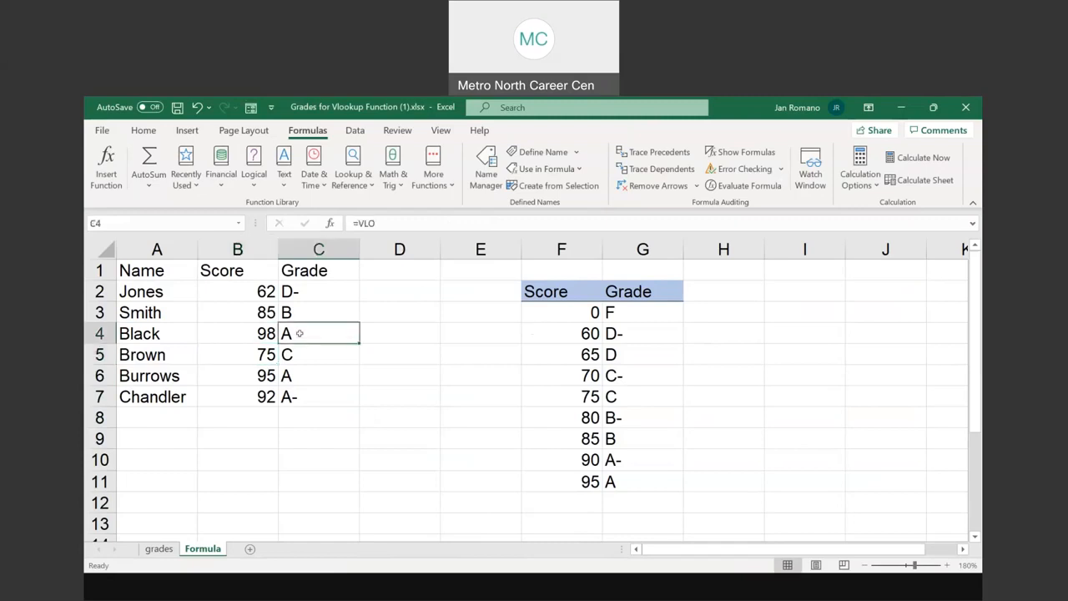
{"action": "left_click", "coordinate": [580, 481]}
{"action": "key", "text": "ctrl"}
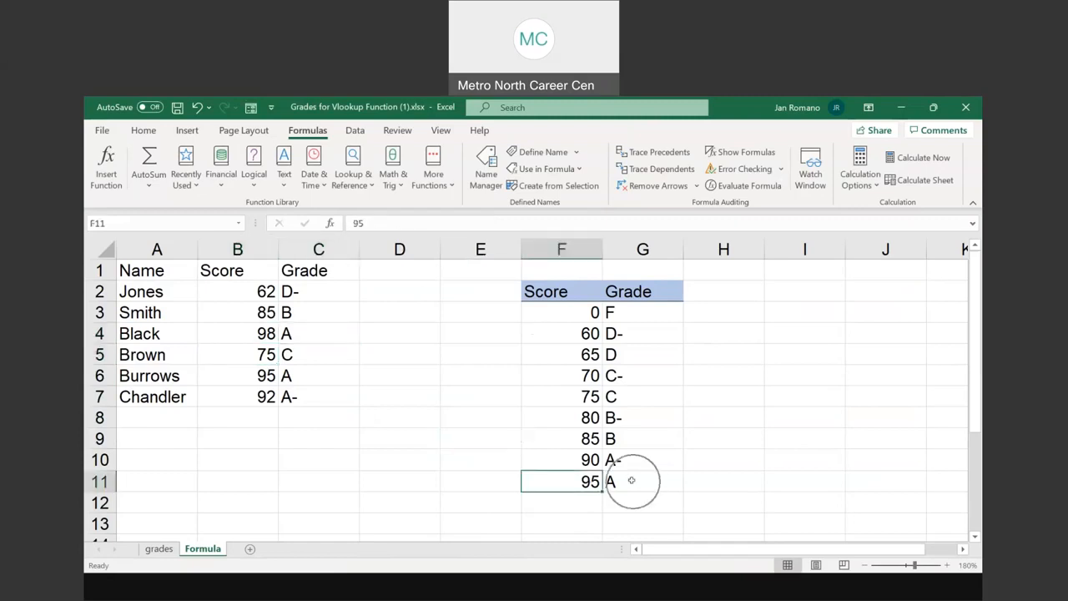
{"action": "left_click", "coordinate": [631, 480]}
Review the scores in B2:B7 and the VLOOKUP formula in C2, leaving the formula as it is
{"action": "left_click_drag", "start_coordinate": [249, 288], "coordinate": [249, 397]}
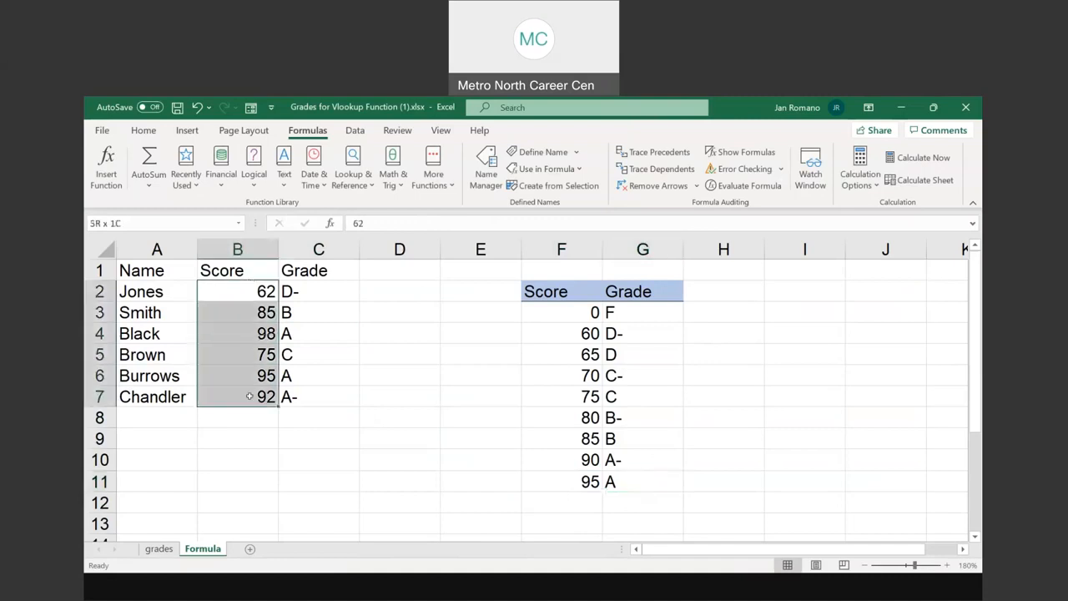
{"action": "double_click", "coordinate": [311, 292]}
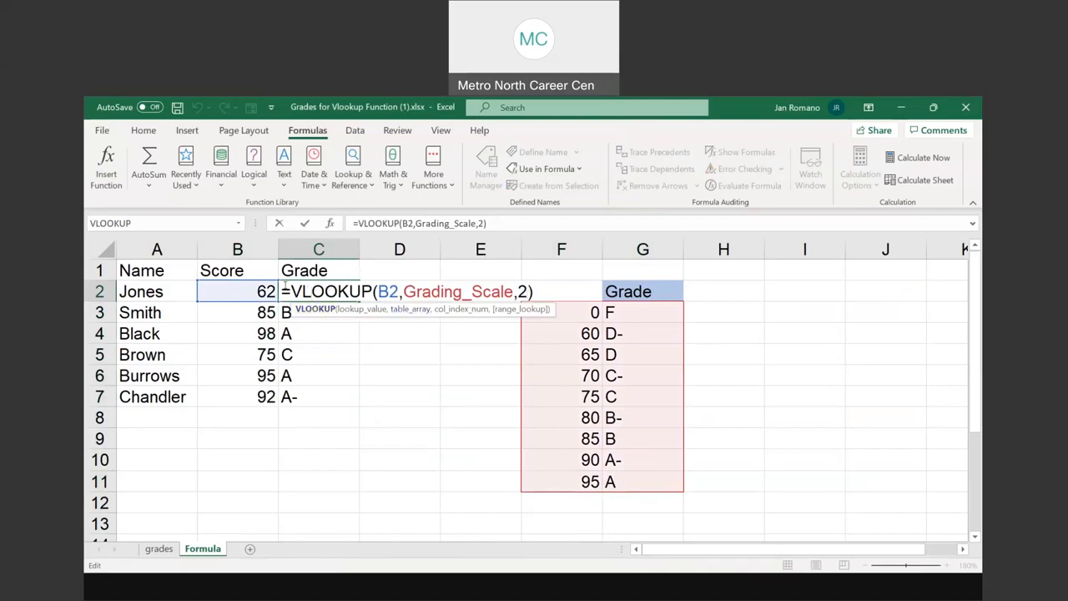
{"action": "key", "text": "Escape"}
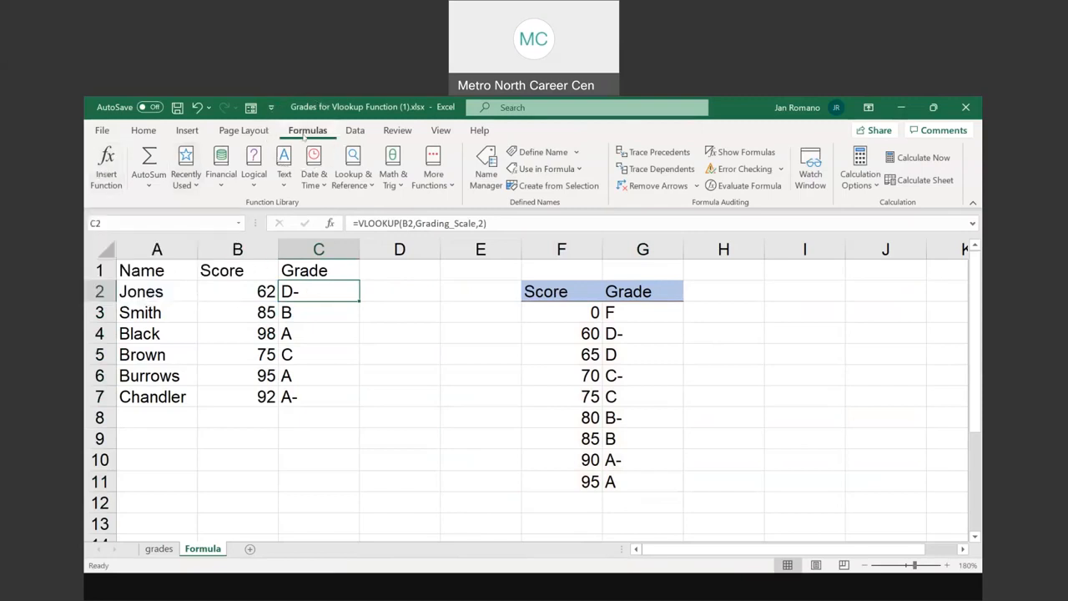
Reopen the Function Arguments of the VLOOKUP in C2 to review its entries, and close them without changes
{"action": "left_click", "coordinate": [105, 179]}
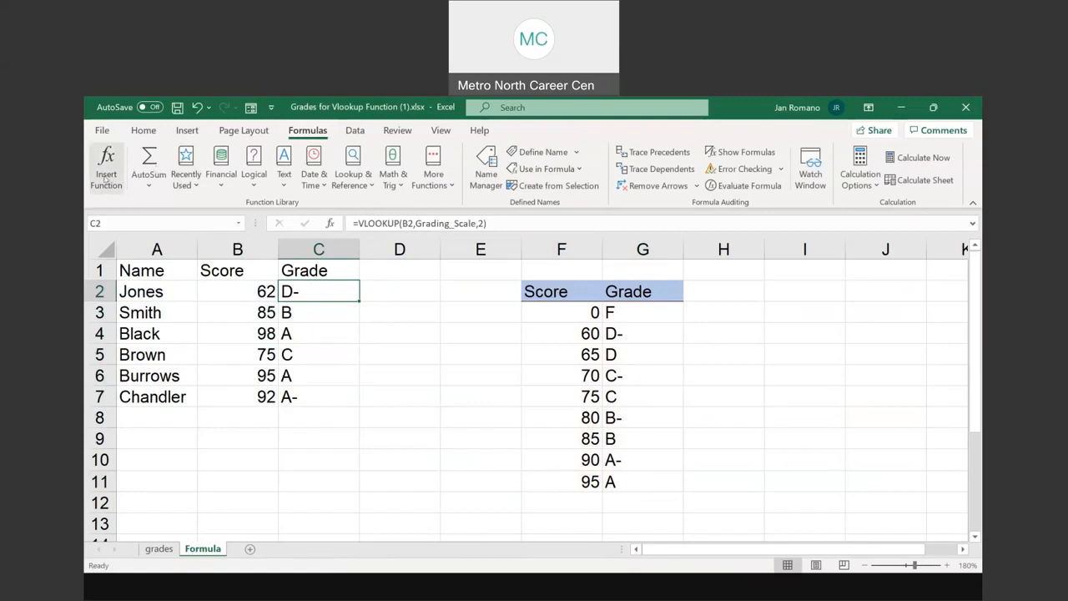
{"action": "left_click", "coordinate": [106, 178]}
{"action": "left_click", "coordinate": [103, 170]}
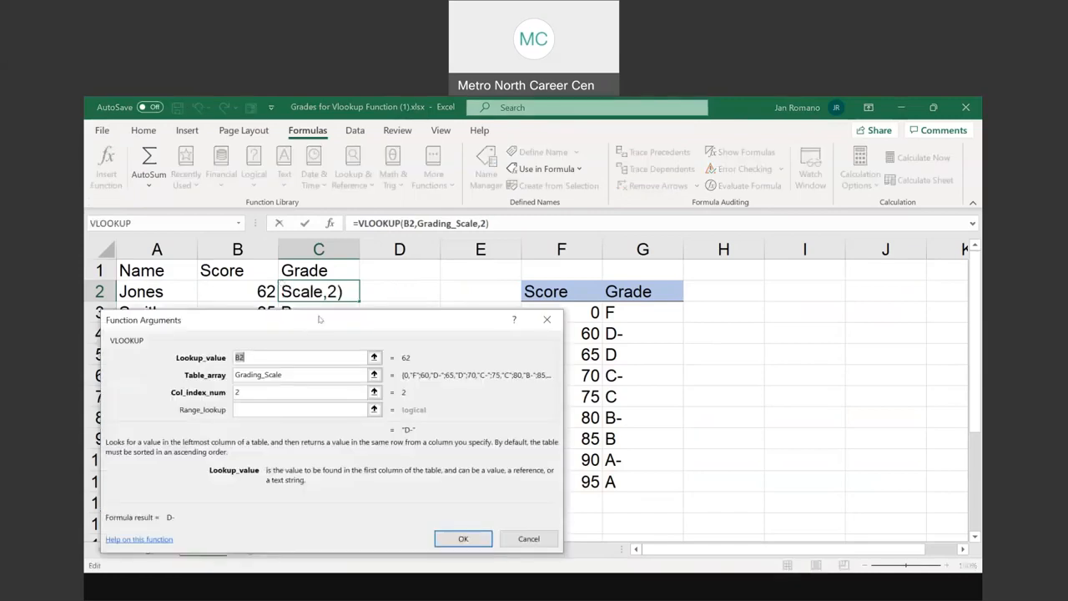
{"action": "left_click_drag", "start_coordinate": [310, 321], "coordinate": [317, 316]}
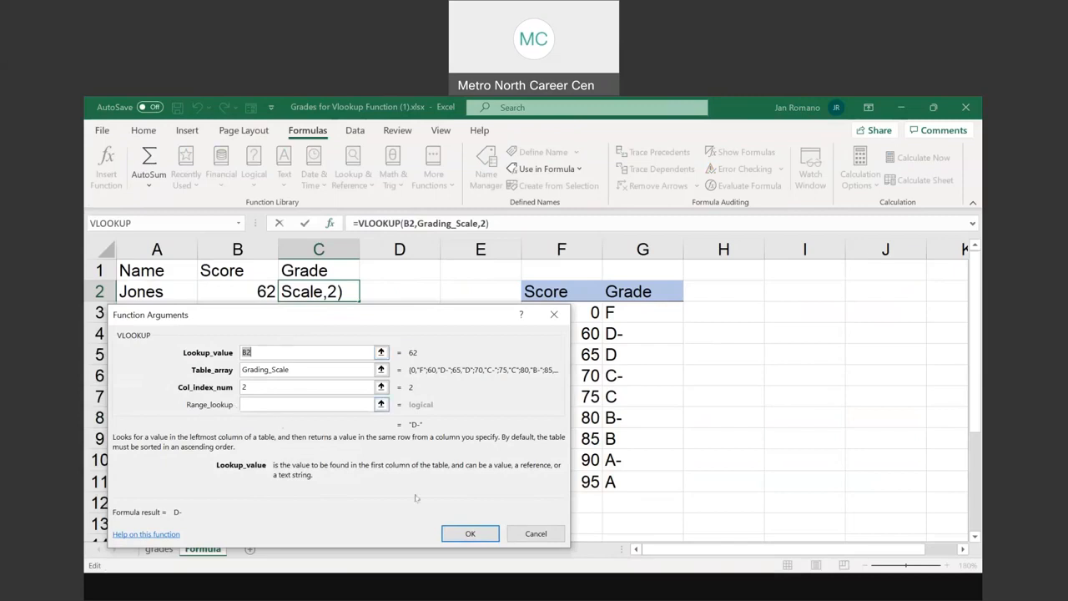
{"action": "left_click", "coordinate": [470, 533]}
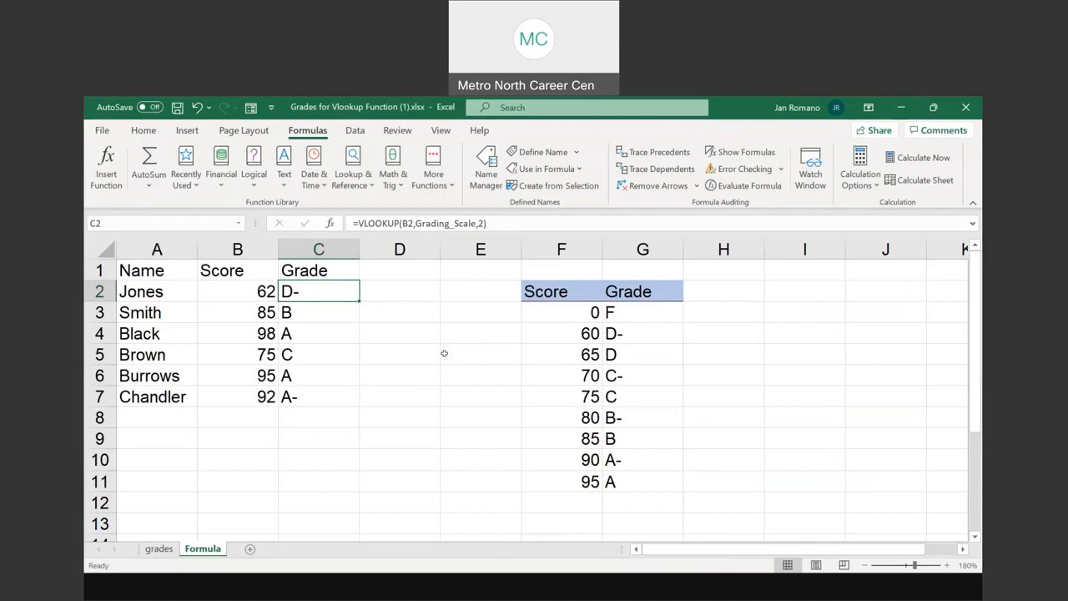
Clear the VLOOKUP formulas from C2:C7 and select C2 again
{"action": "left_click_drag", "start_coordinate": [294, 286], "coordinate": [294, 396]}
{"action": "key", "text": "Delete"}
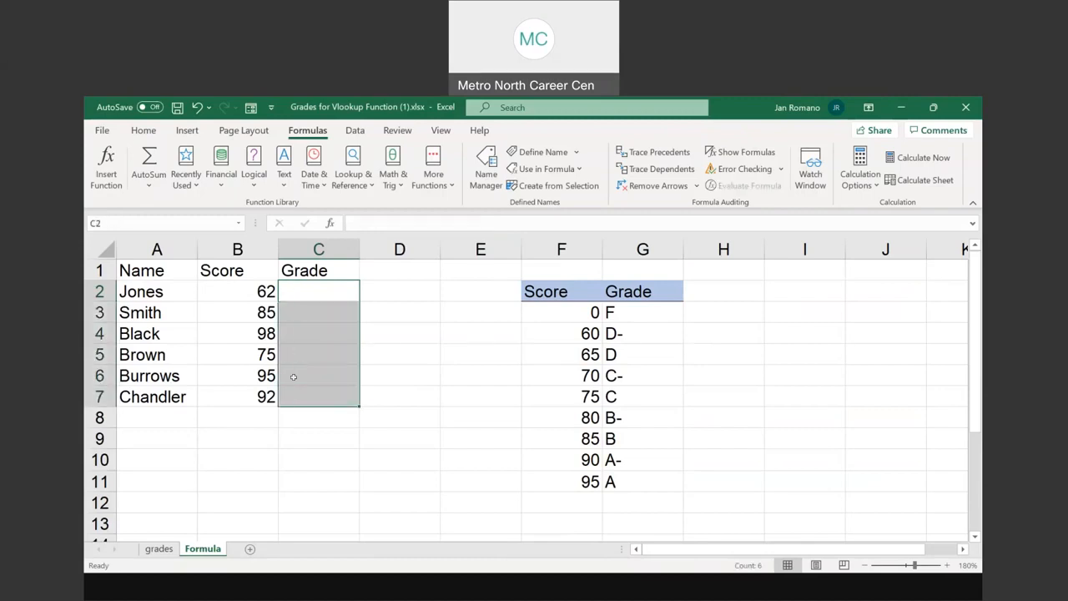
{"action": "left_click", "coordinate": [319, 291]}
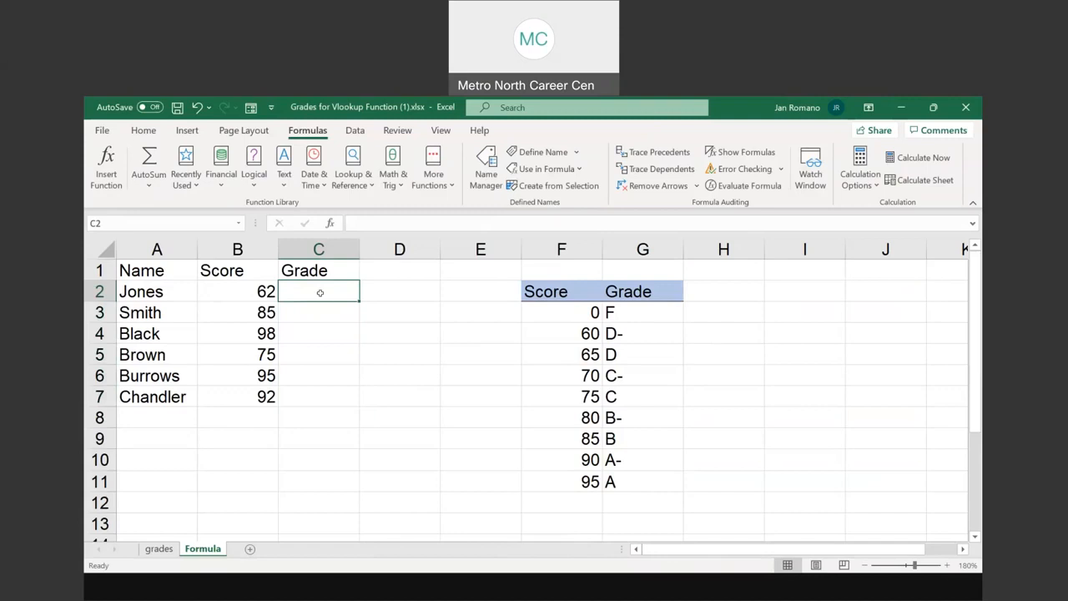
{"action": "left_click", "coordinate": [318, 292]}
Select the grade table F3:G11 without its headings to check its defined name
{"action": "left_click_drag", "start_coordinate": [563, 309], "coordinate": [624, 484]}
{"action": "key", "text": "ctrl+q"}
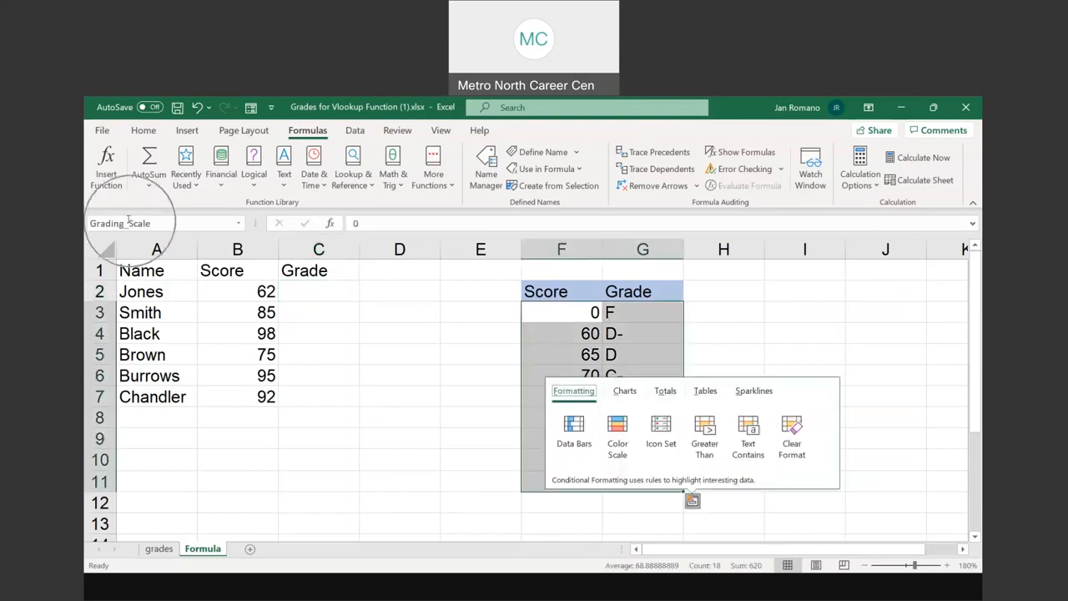
Insert a VLOOKUP function in C2 and set its lookup value to the score in B2
{"action": "left_click", "coordinate": [316, 290]}
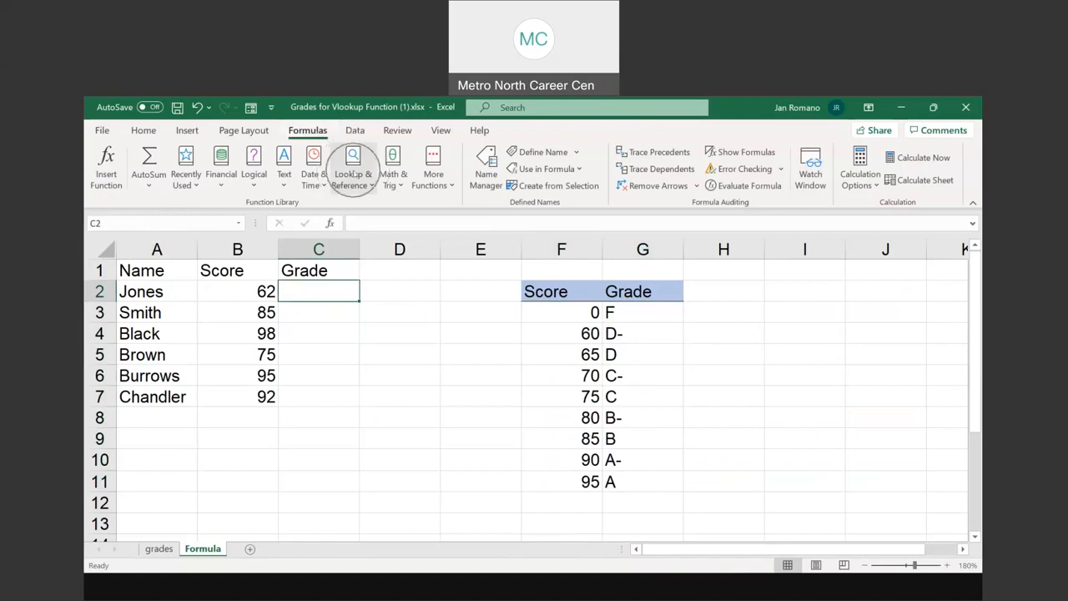
{"action": "left_click", "coordinate": [352, 173]}
{"action": "left_click_drag", "start_coordinate": [439, 324], "coordinate": [440, 442]}
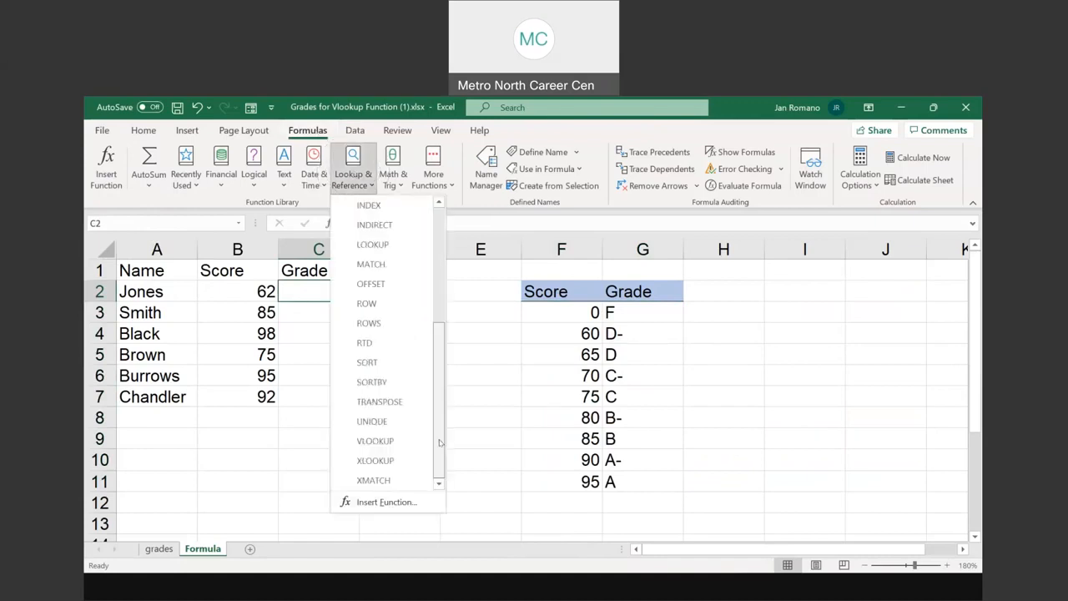
{"action": "left_click", "coordinate": [386, 442]}
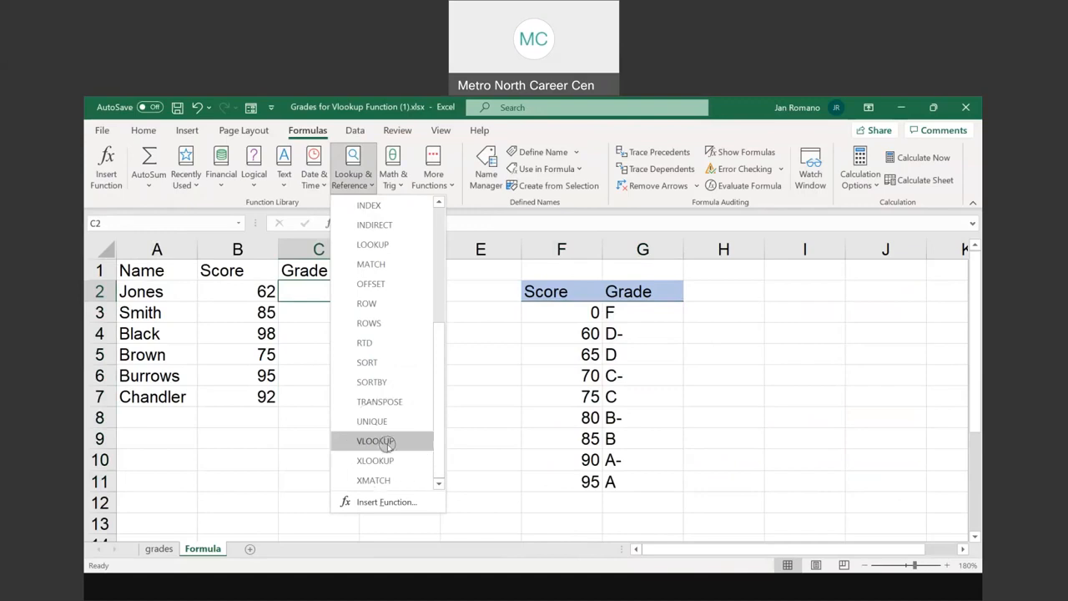
{"action": "left_click", "coordinate": [386, 442]}
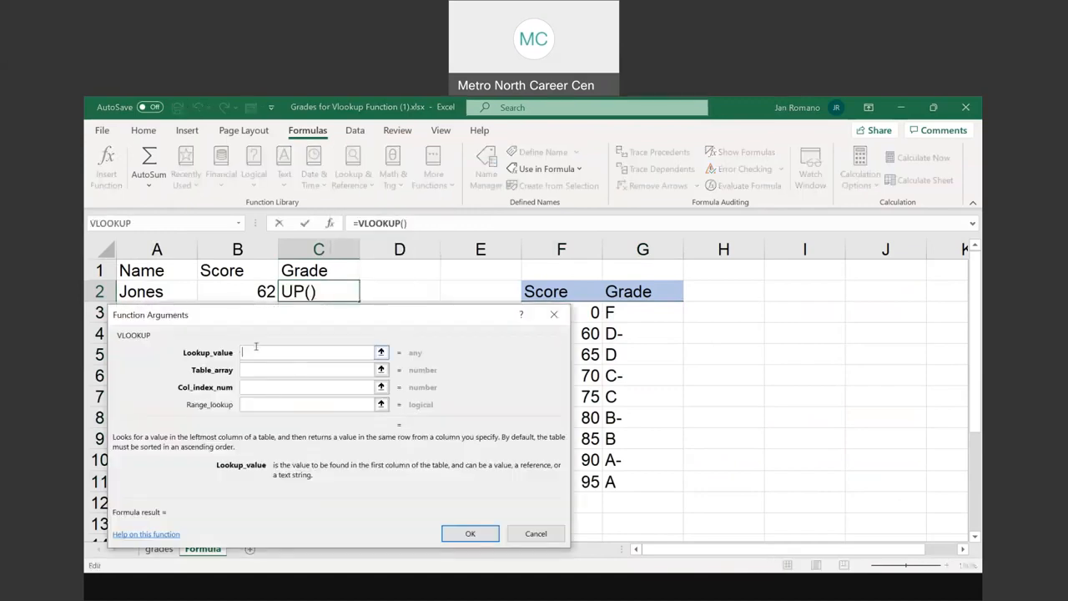
{"action": "left_click", "coordinate": [247, 289]}
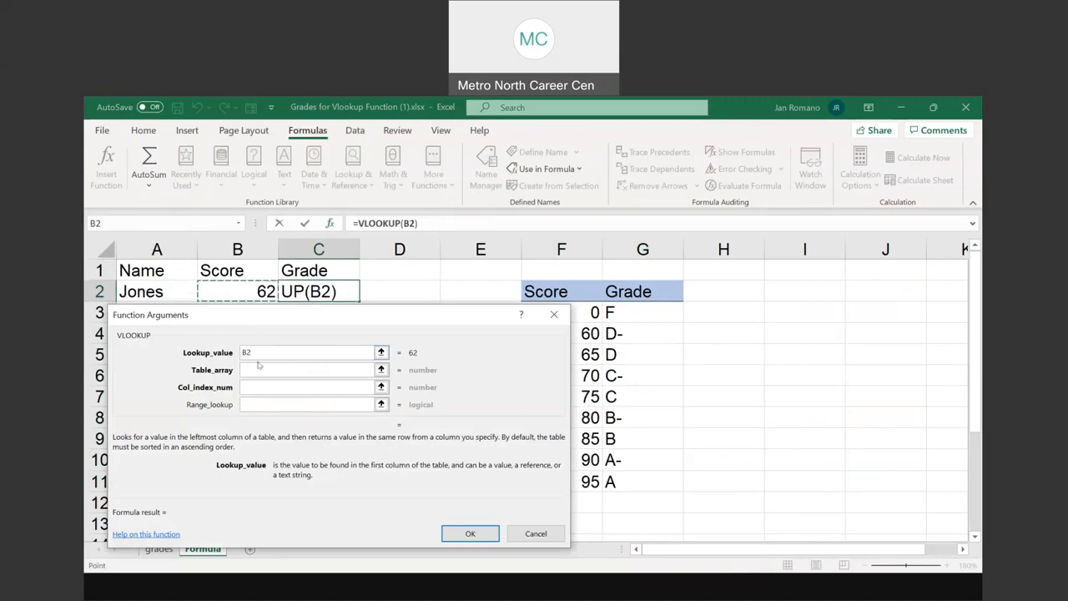
Use the defined name Grading_Scale as the table array of the VLOOKUP
{"action": "left_click", "coordinate": [249, 368]}
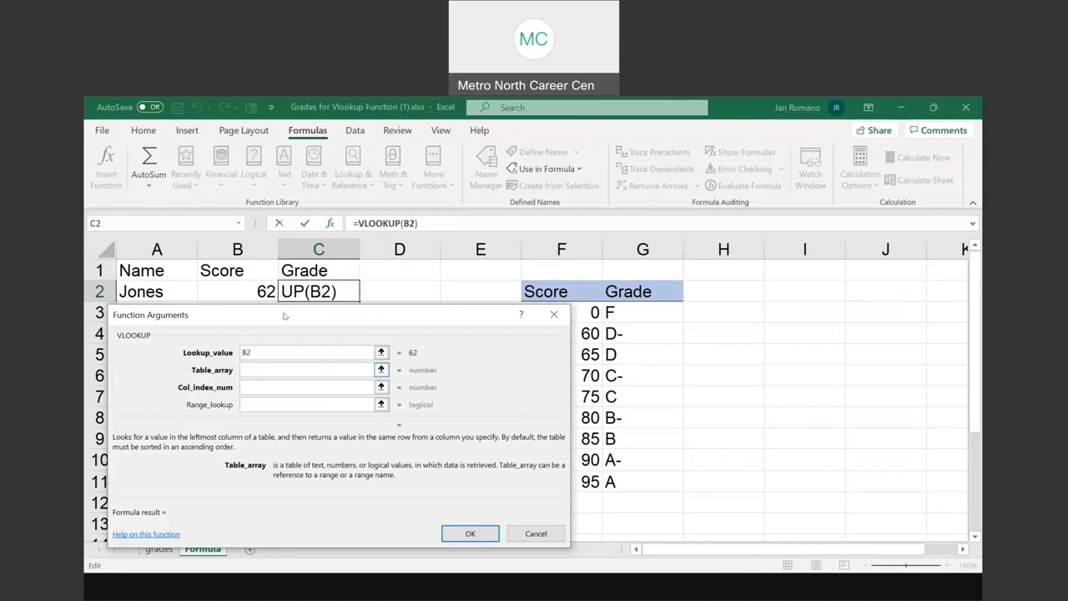
{"action": "left_click", "coordinate": [299, 132]}
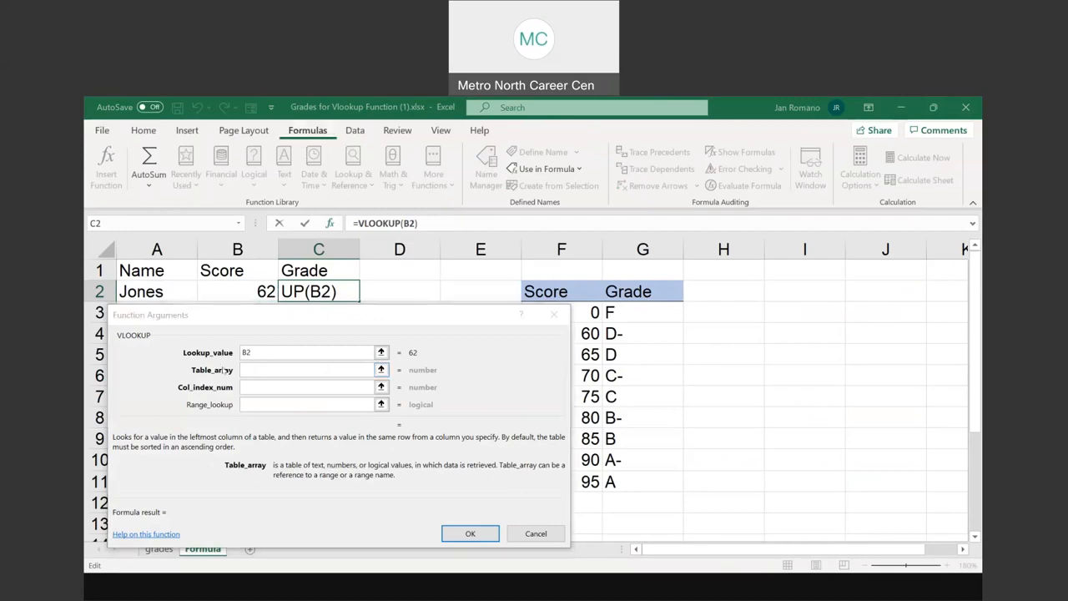
{"action": "left_click", "coordinate": [354, 344]}
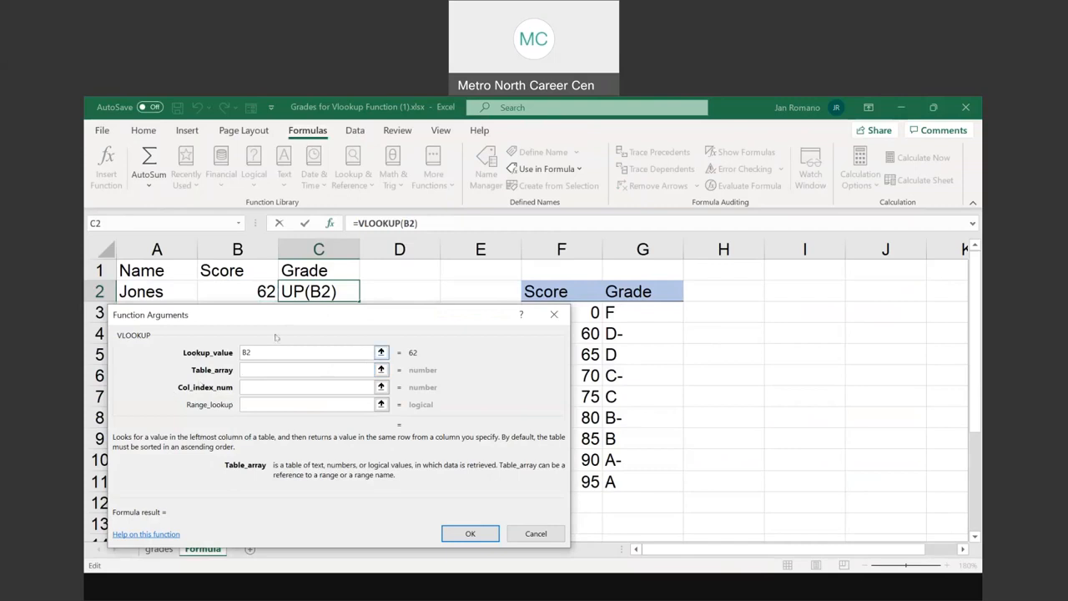
{"action": "left_click", "coordinate": [559, 171]}
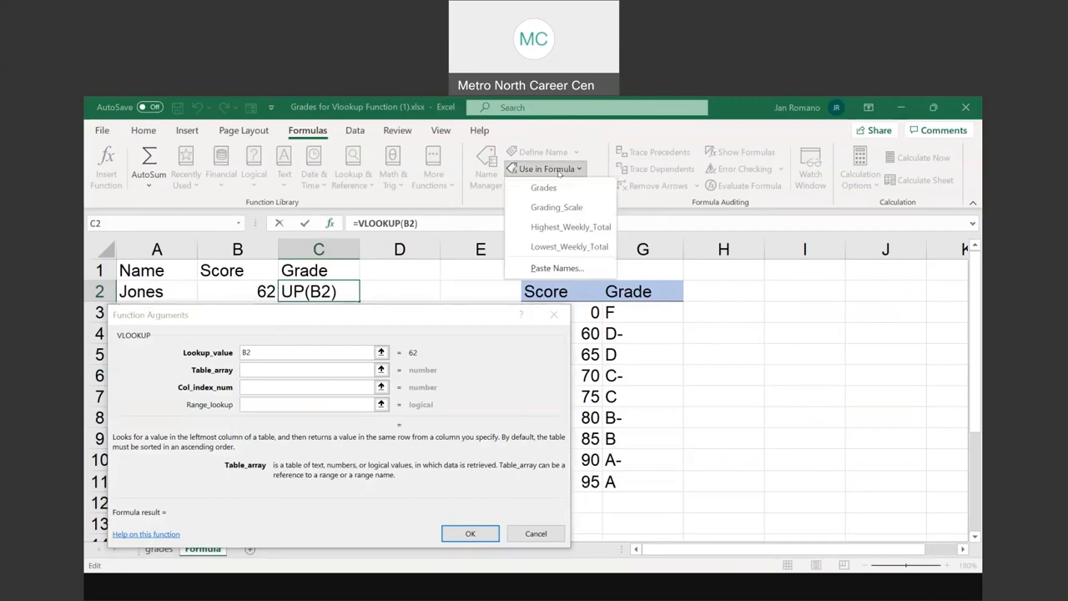
{"action": "left_click", "coordinate": [557, 208]}
Set the column index to 2, complete the VLOOKUP in C2, and fill it down to C7
{"action": "left_click", "coordinate": [256, 388]}
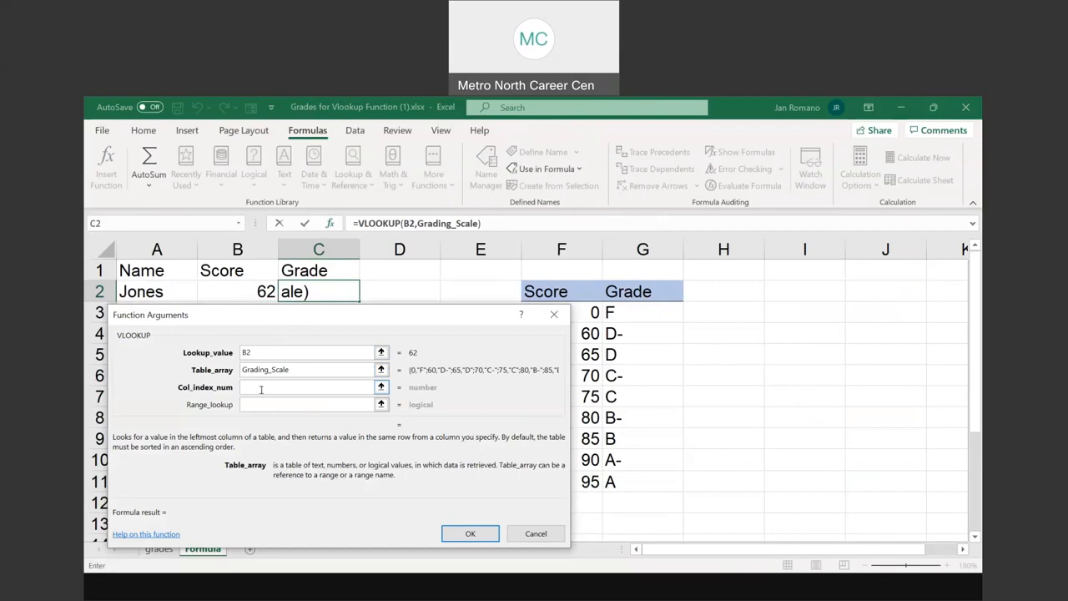
{"action": "left_click", "coordinate": [254, 387]}
{"action": "left_click", "coordinate": [253, 386]}
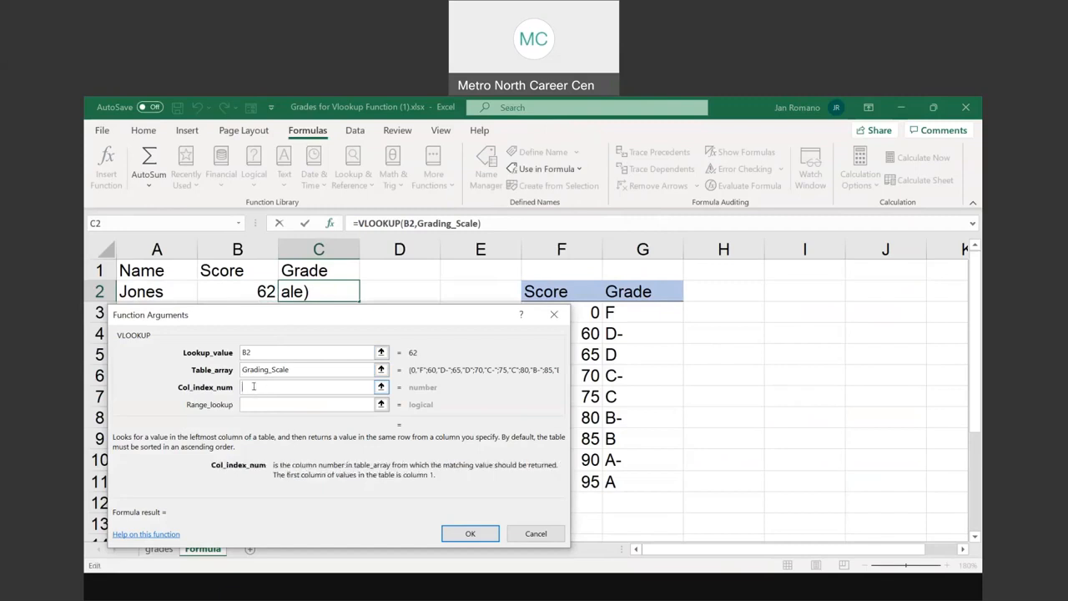
{"action": "type", "text": "2"}
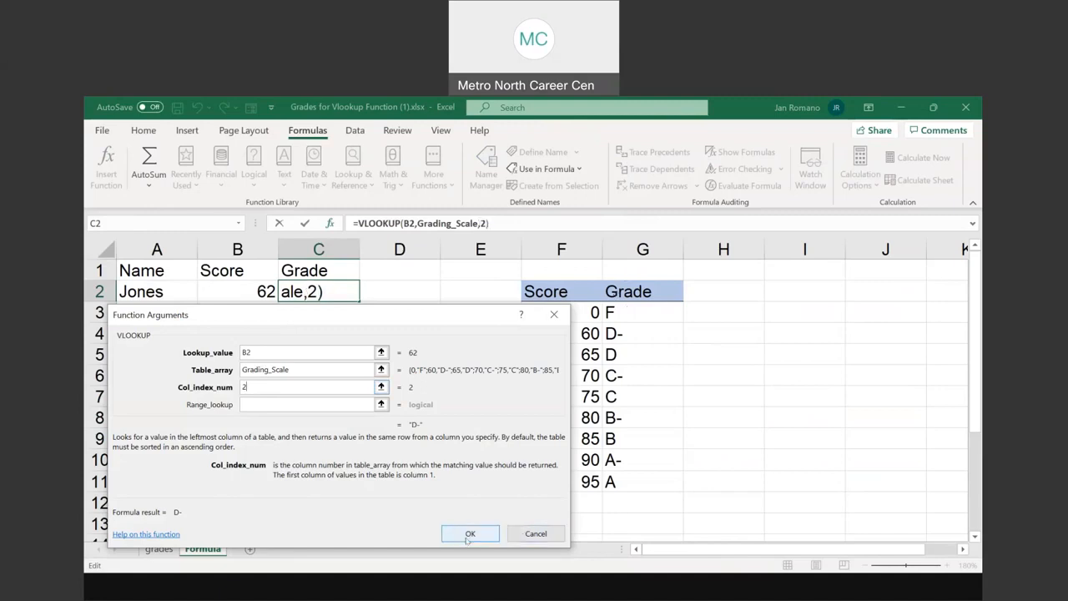
{"action": "left_click", "coordinate": [468, 534]}
{"action": "double_click", "coordinate": [359, 301]}
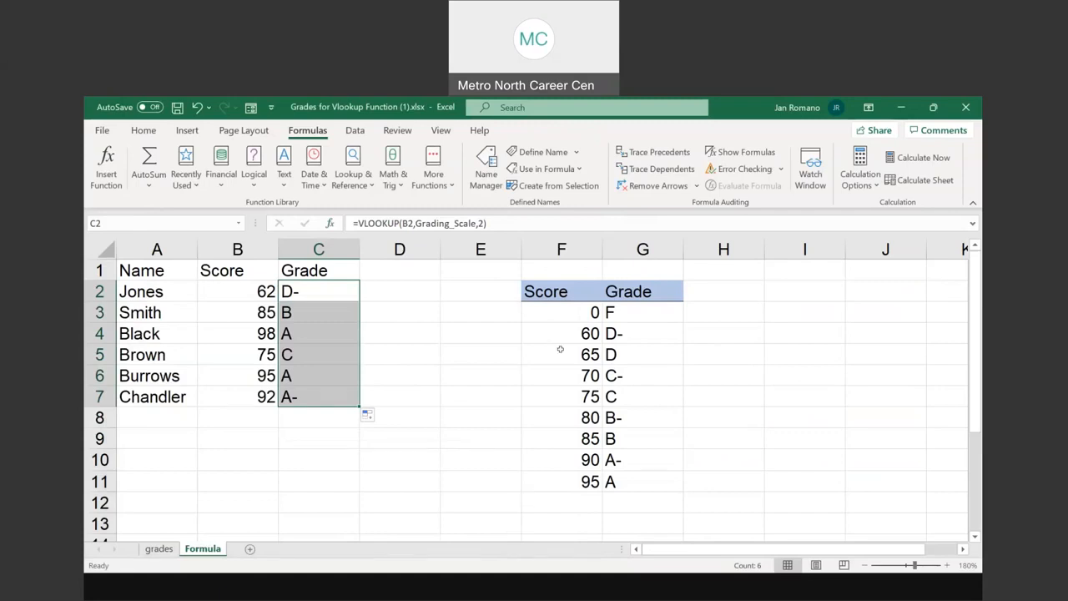
Highlight the grade table F2:G11 and examine which ranges the VLOOKUP formula in C2 refers to
{"action": "left_click_drag", "start_coordinate": [546, 291], "coordinate": [639, 481]}
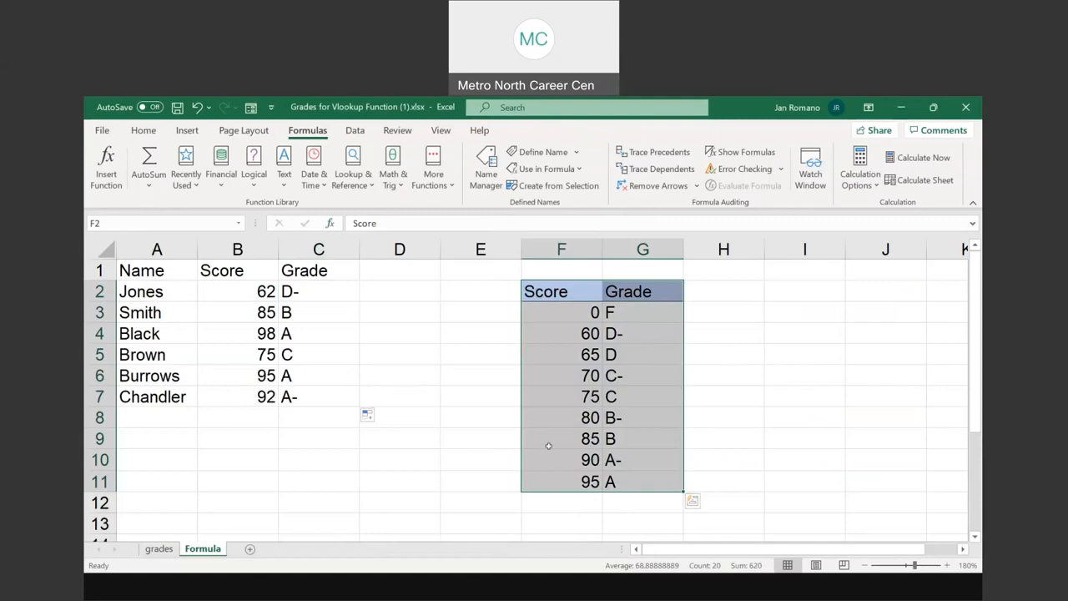
{"action": "left_click", "coordinate": [301, 294]}
{"action": "double_click", "coordinate": [302, 291]}
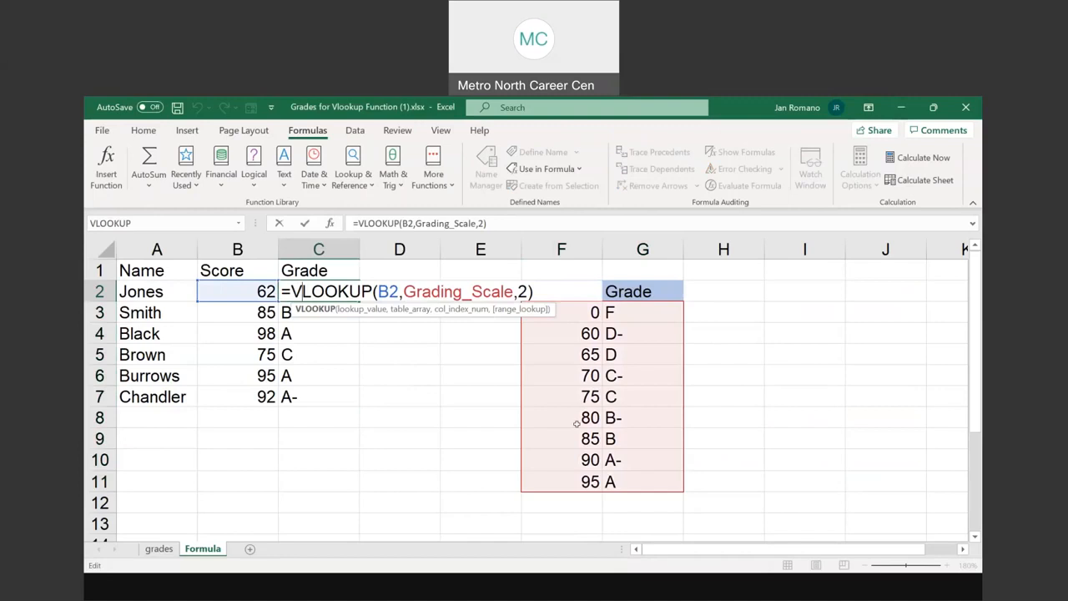
{"action": "key", "text": "Escape"}
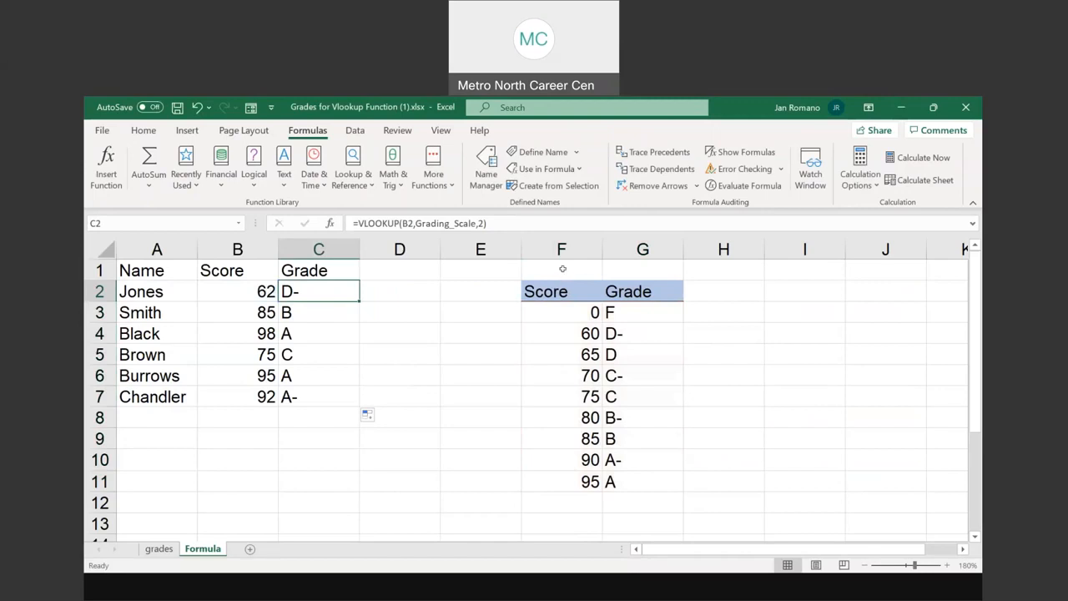
Enter the two professors' names as headings in G1 and H1 above the grade table
{"action": "left_click", "coordinate": [635, 266]}
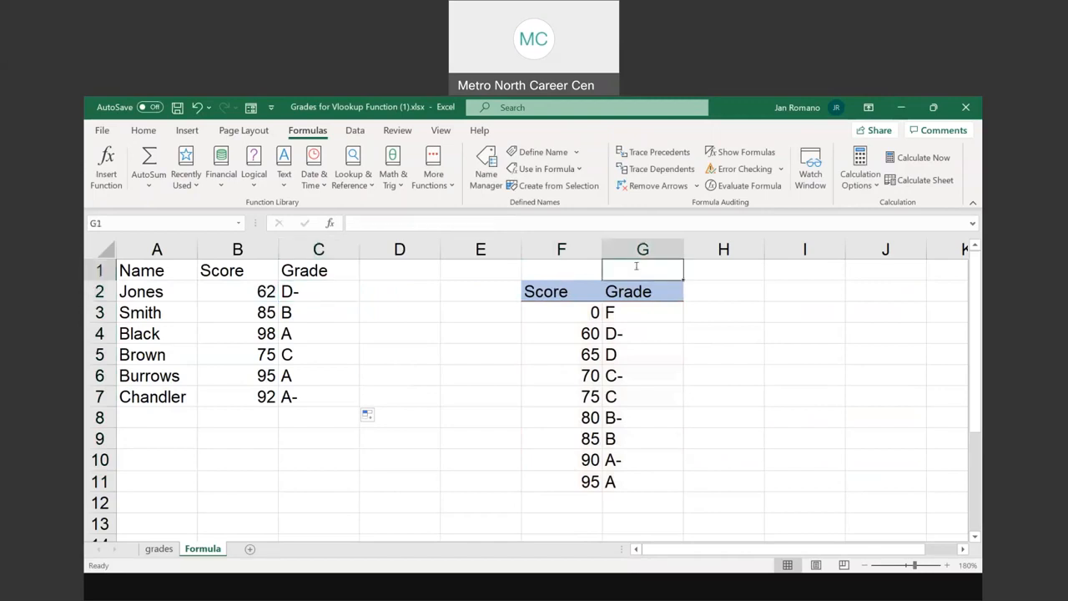
{"action": "type", "text": "Prof Jon"}
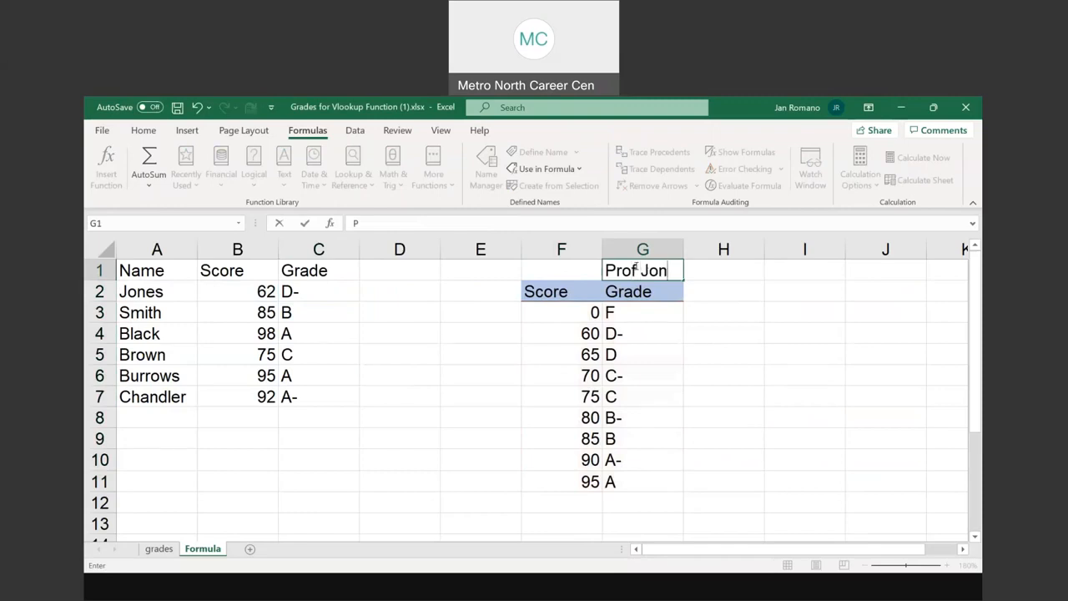
{"action": "type", "text": "es"}
{"action": "key", "text": "Tab"}
{"action": "type", "text": "P"}
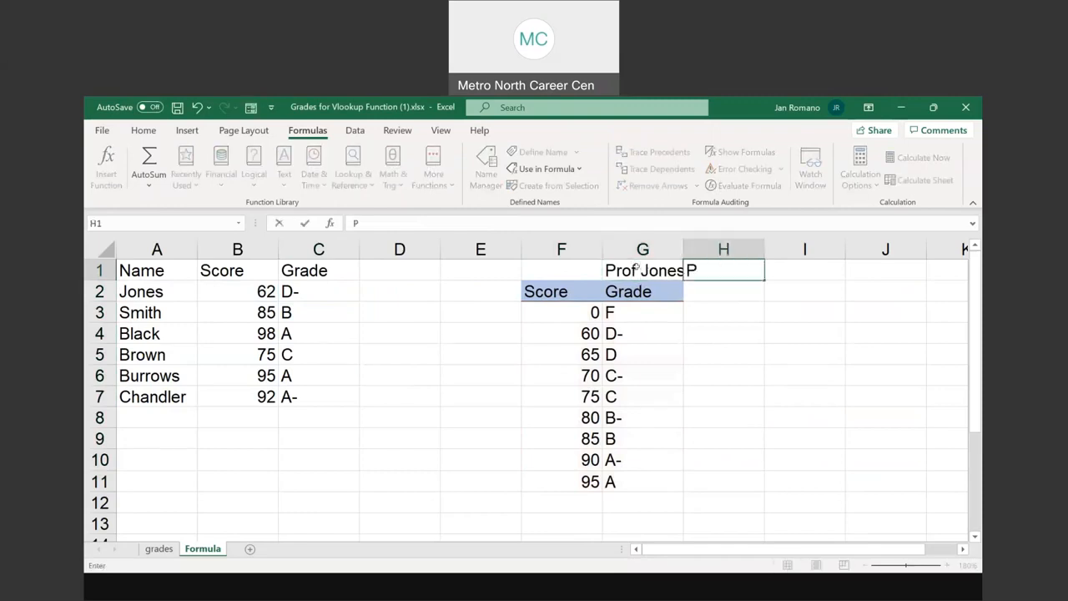
{"action": "type", "text": "rof Smith"}
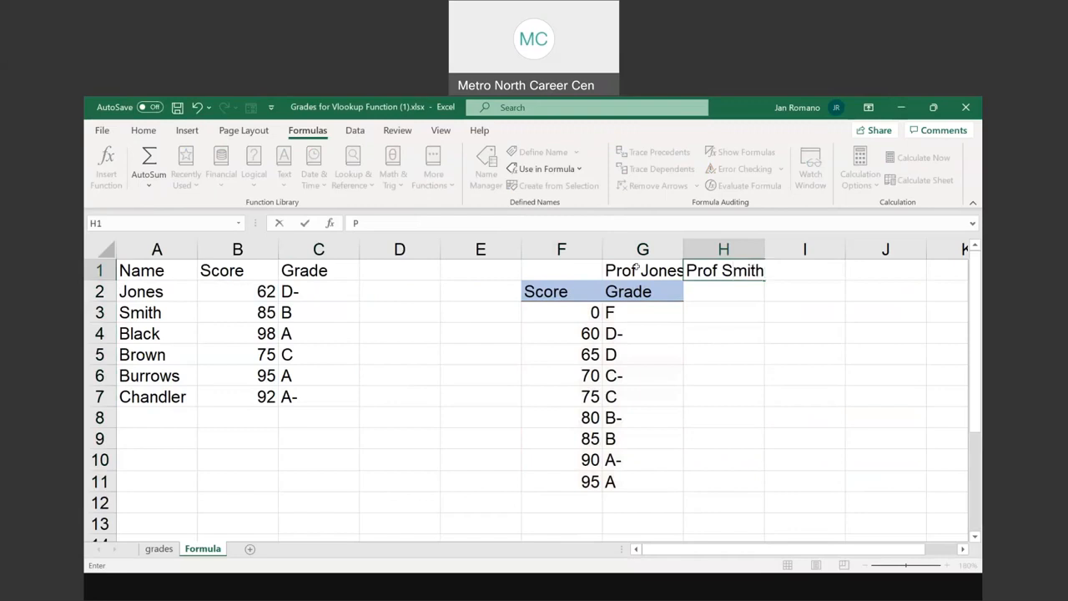
Copy the Grade header from G2 into H2 and fit column G to its contents
{"action": "left_click", "coordinate": [676, 298]}
{"action": "left_click_drag", "start_coordinate": [690, 298], "coordinate": [745, 296]}
{"action": "double_click", "coordinate": [683, 242]}
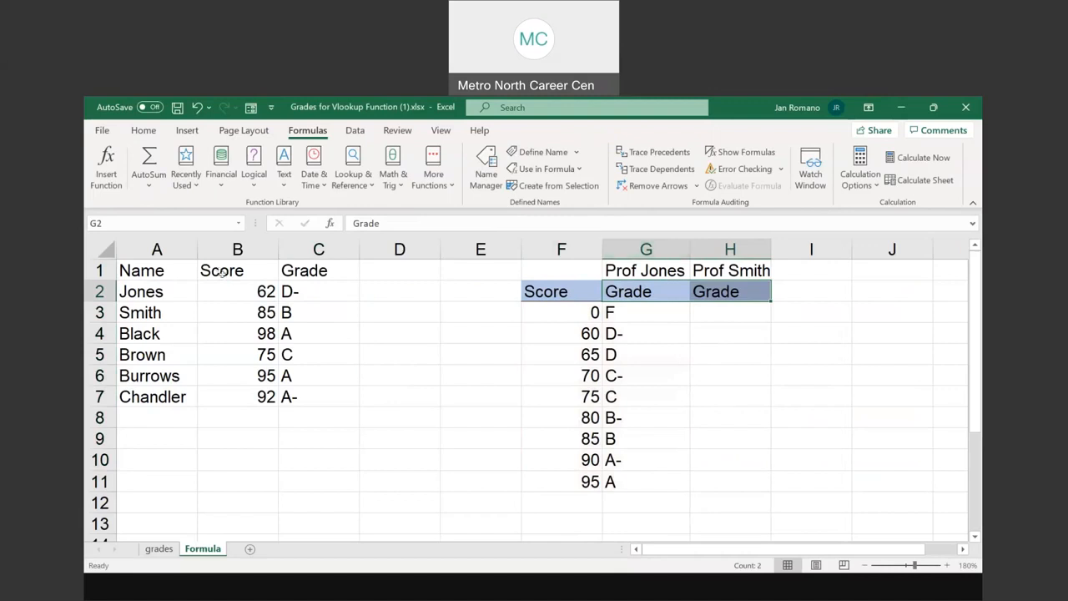
Put the first professor's name before "Grade" in the C1 heading, separated by a space, and widen column C to fit
{"action": "double_click", "coordinate": [282, 268]}
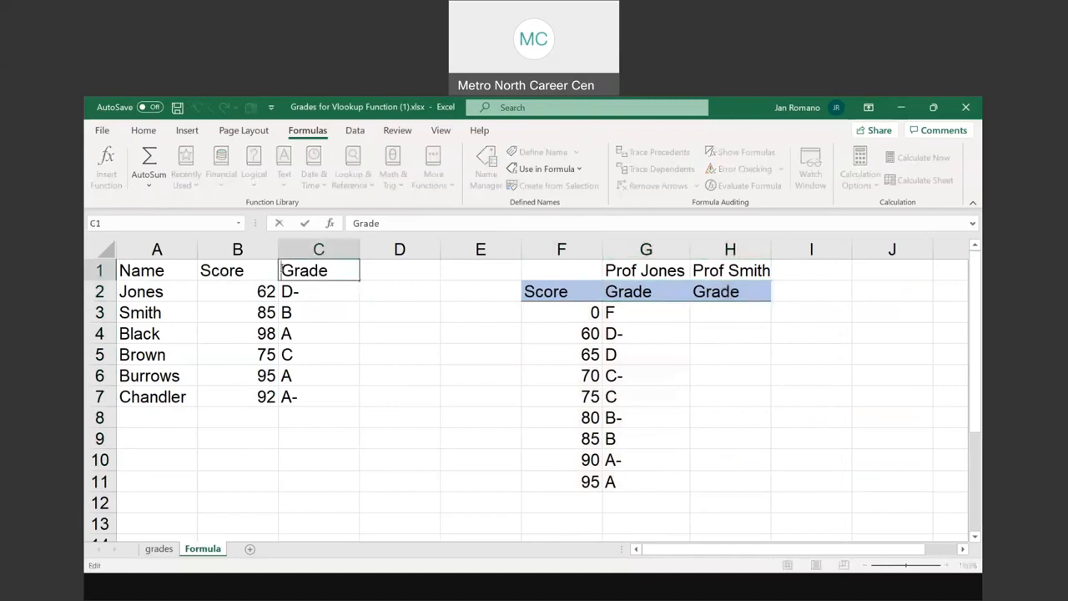
{"action": "type", "text": "Pr"}
{"action": "type", "text": "of Jones"}
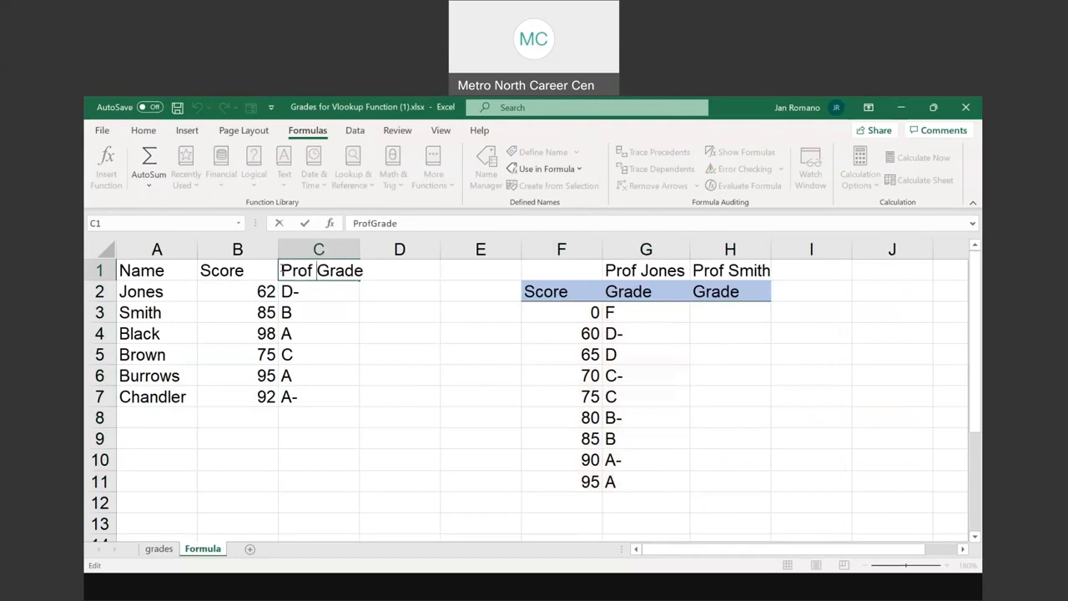
{"action": "key", "text": "Return"}
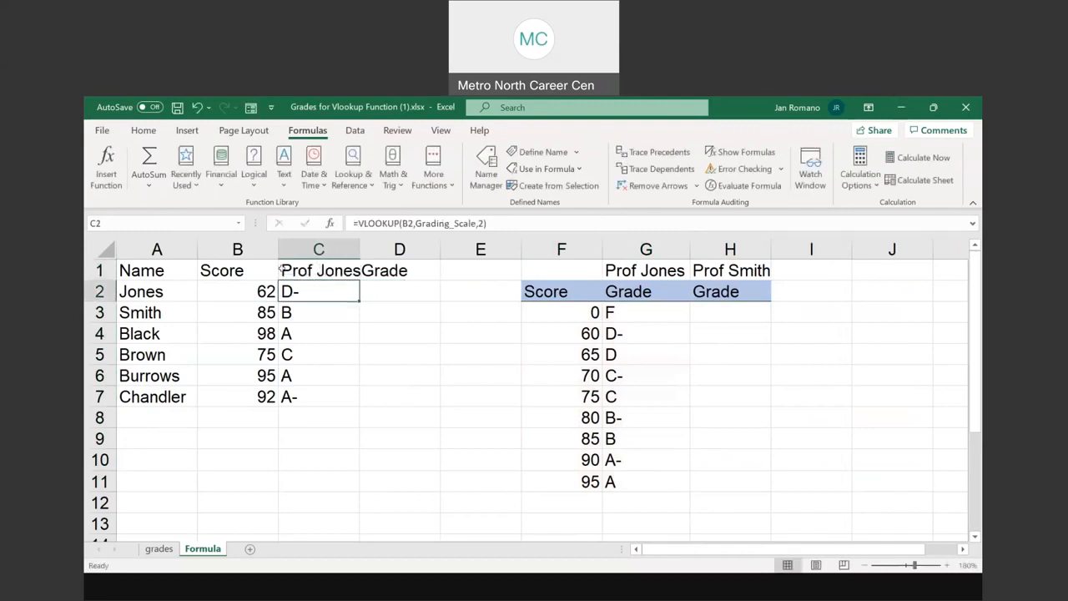
{"action": "left_click", "coordinate": [342, 271]}
{"action": "left_click", "coordinate": [394, 223]}
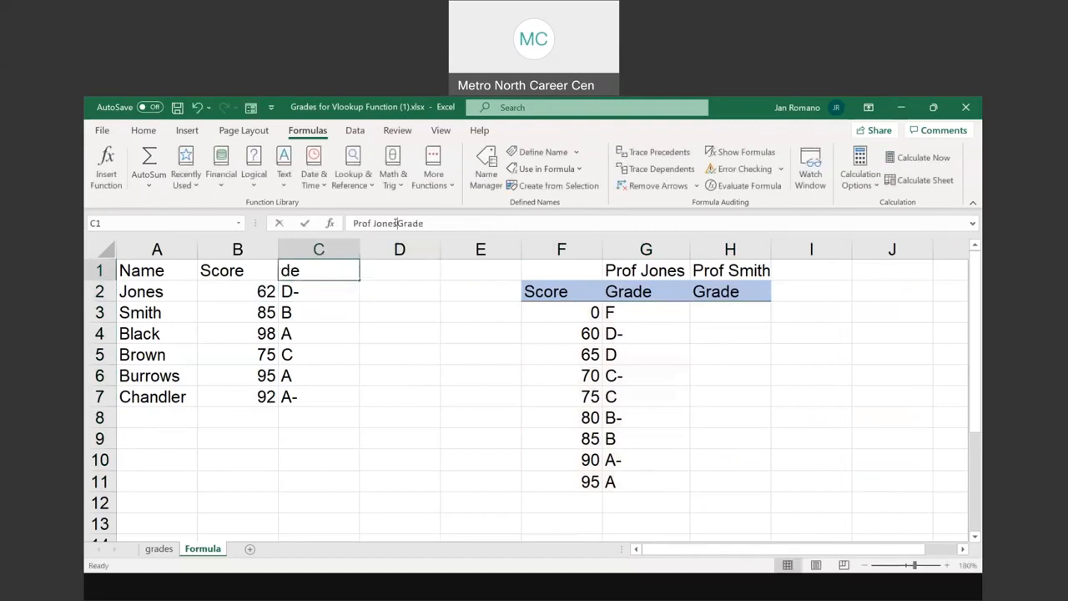
{"action": "key", "text": "Return"}
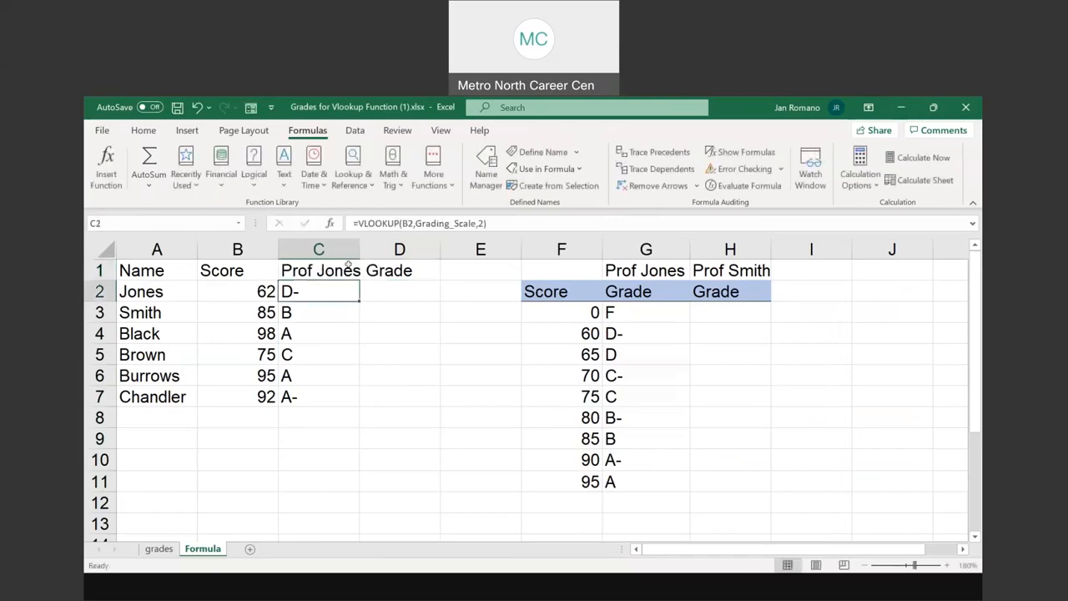
{"action": "double_click", "coordinate": [358, 249]}
Enter the second professor's name followed by "Grade" as the D1 heading, then narrow column C and fit column D
{"action": "left_click", "coordinate": [527, 263]}
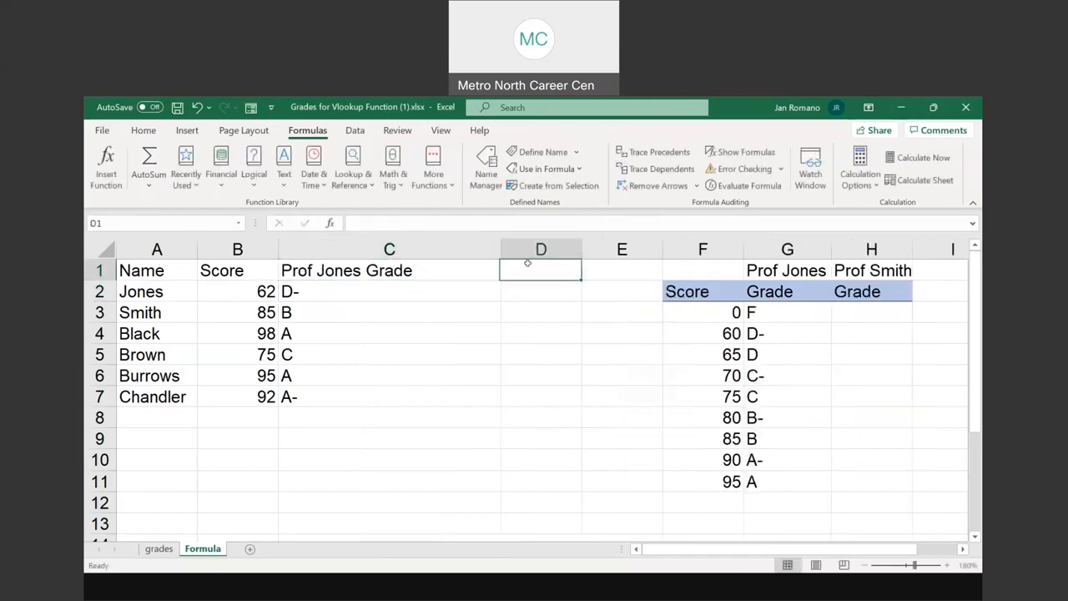
{"action": "type", "text": "Prof "}
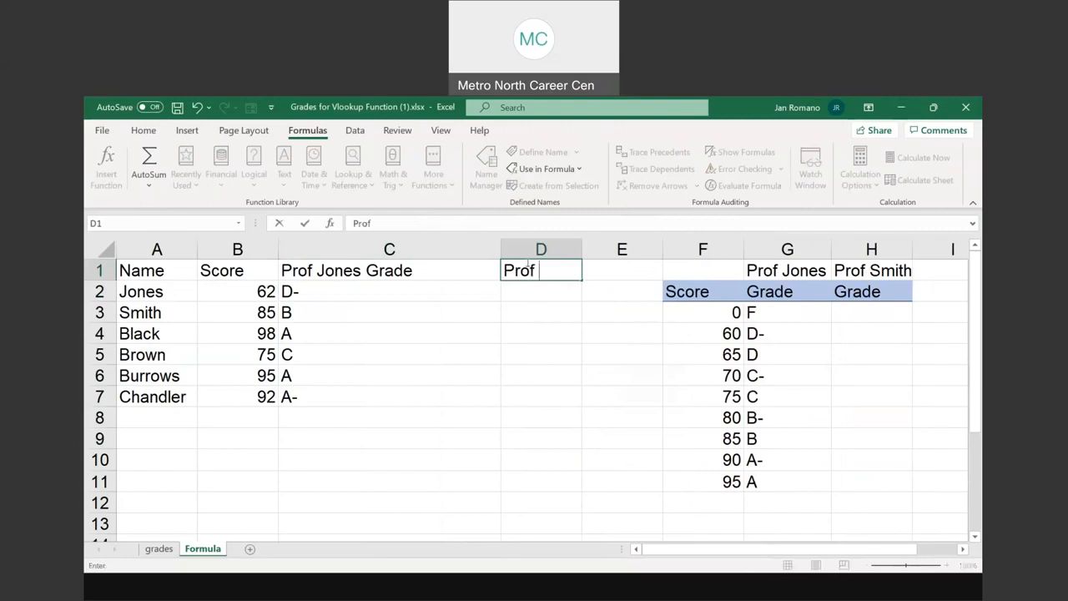
{"action": "type", "text": "Smith Grade"}
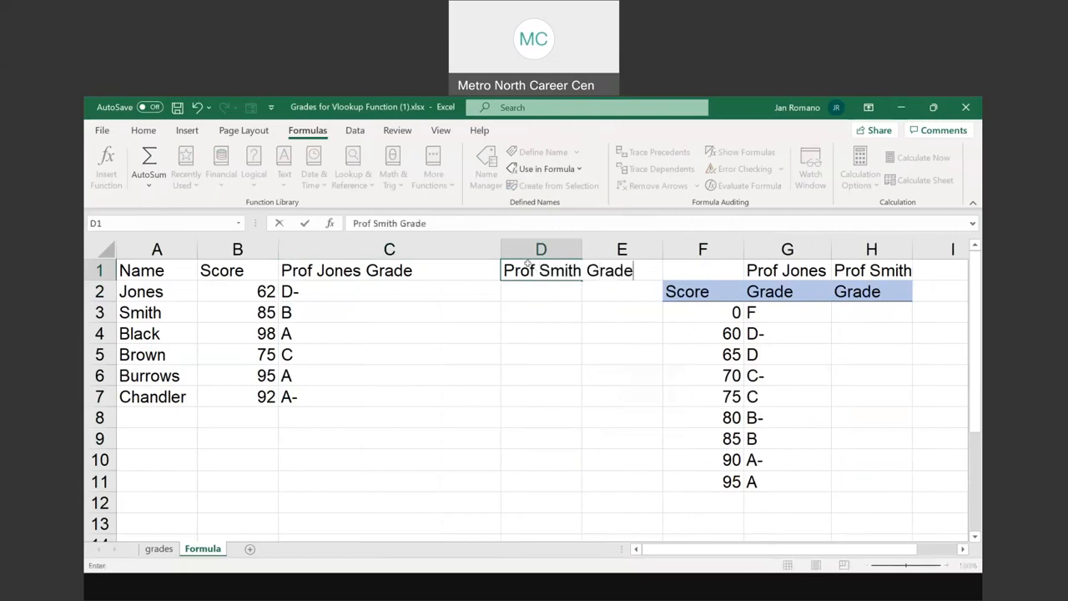
{"action": "key", "text": "Return"}
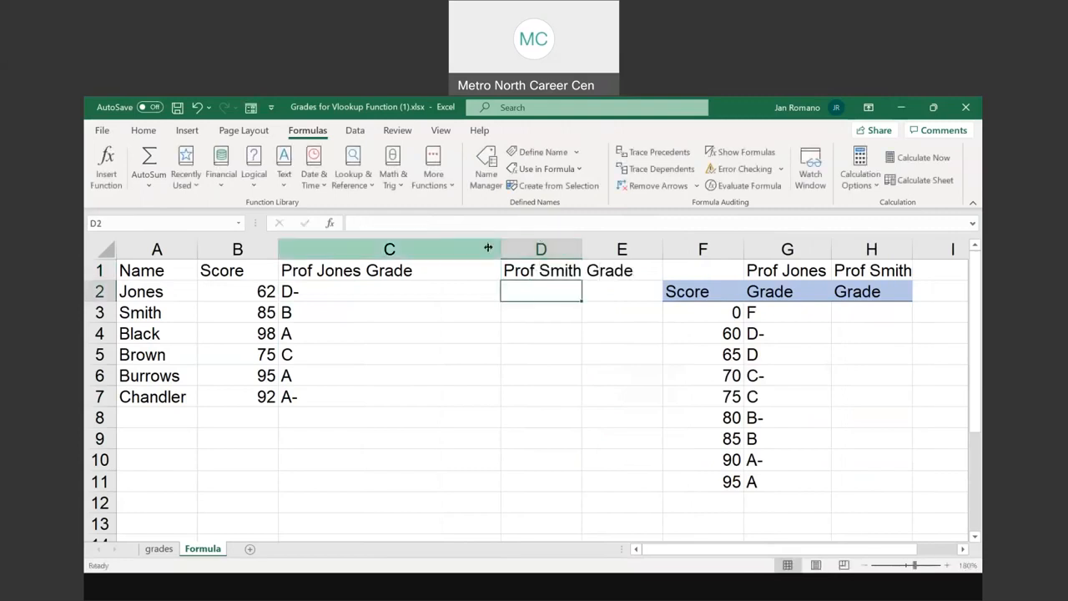
{"action": "left_click_drag", "start_coordinate": [498, 249], "coordinate": [430, 249]}
{"action": "double_click", "coordinate": [512, 249]}
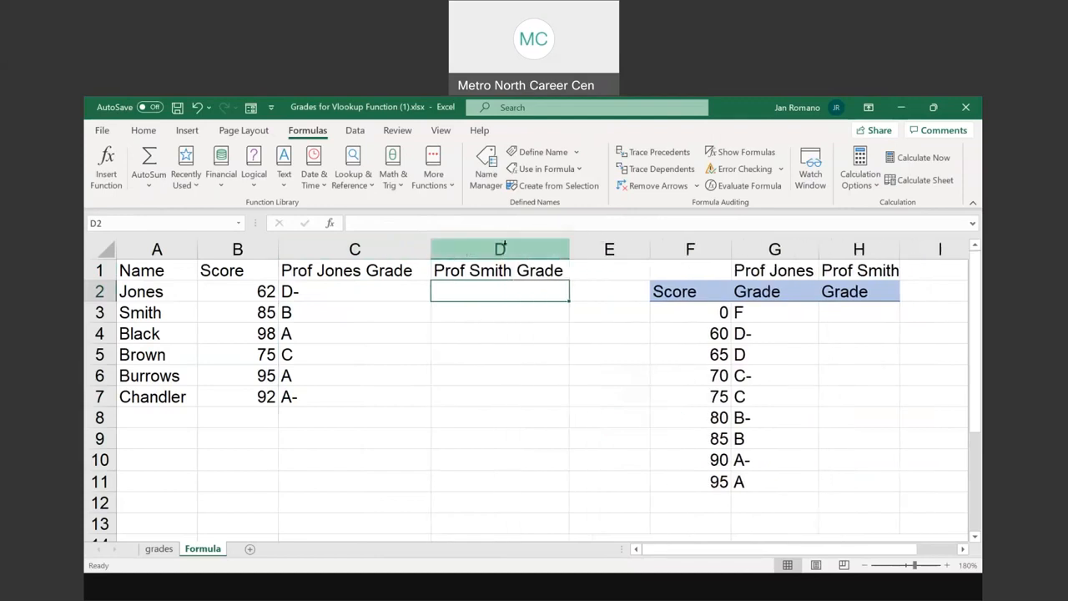
Fill the second professor's grade column with D in H4:H5 and C in H6:H7
{"action": "left_click", "coordinate": [854, 310]}
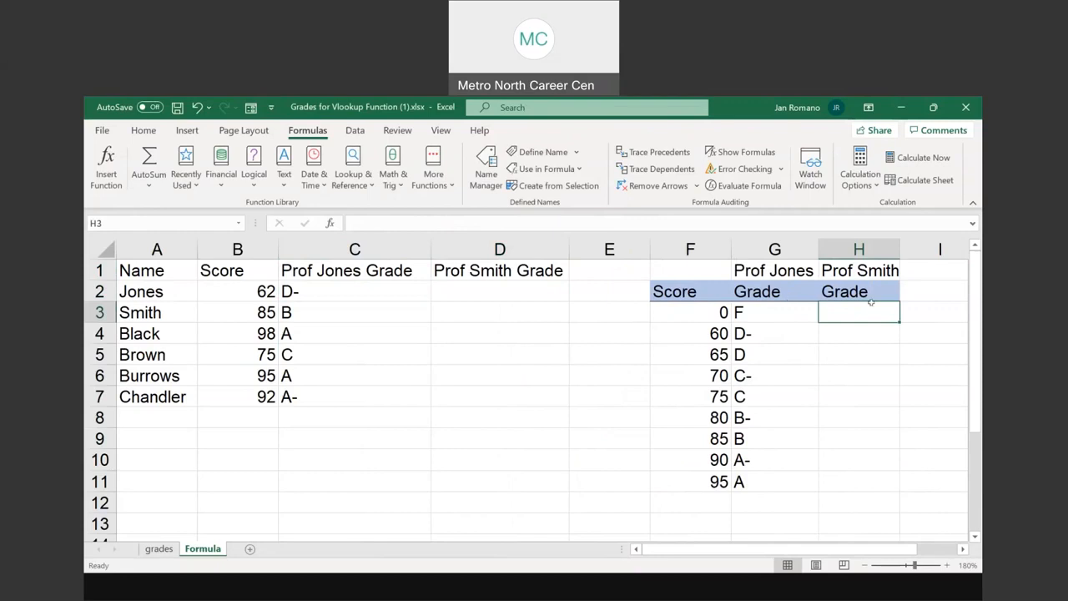
{"action": "left_click", "coordinate": [851, 335]}
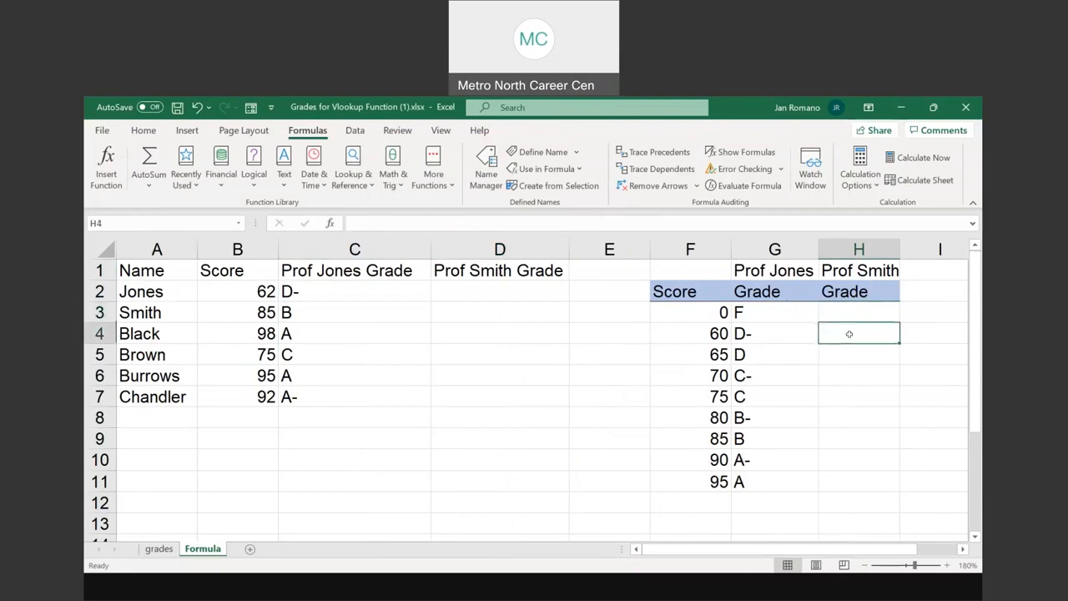
{"action": "type", "text": "D"}
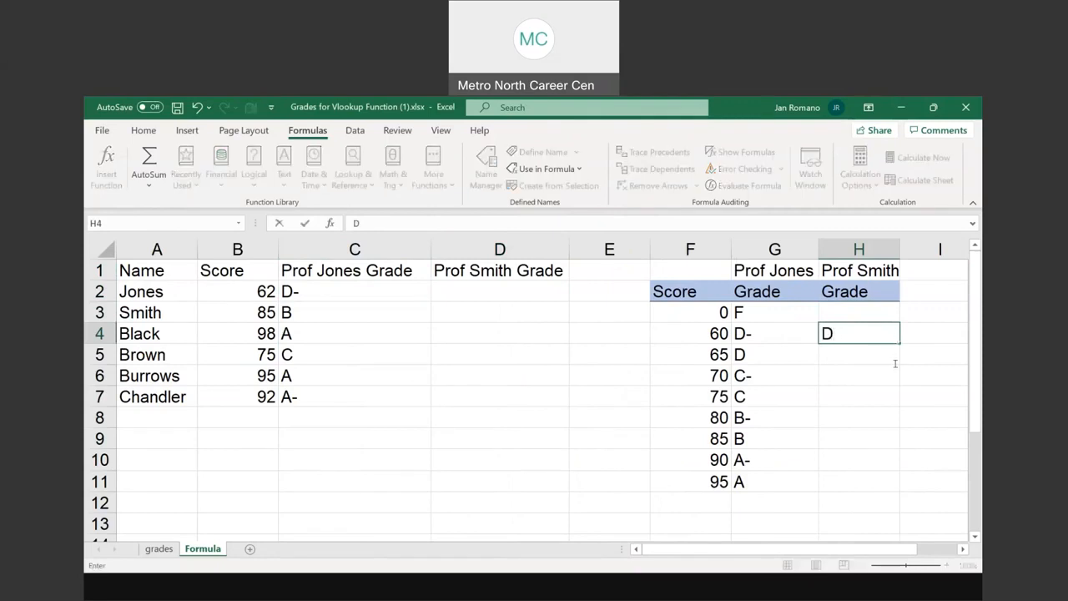
{"action": "left_click_drag", "start_coordinate": [898, 340], "coordinate": [896, 361]}
{"action": "left_click", "coordinate": [835, 376]}
{"action": "type", "text": "C"}
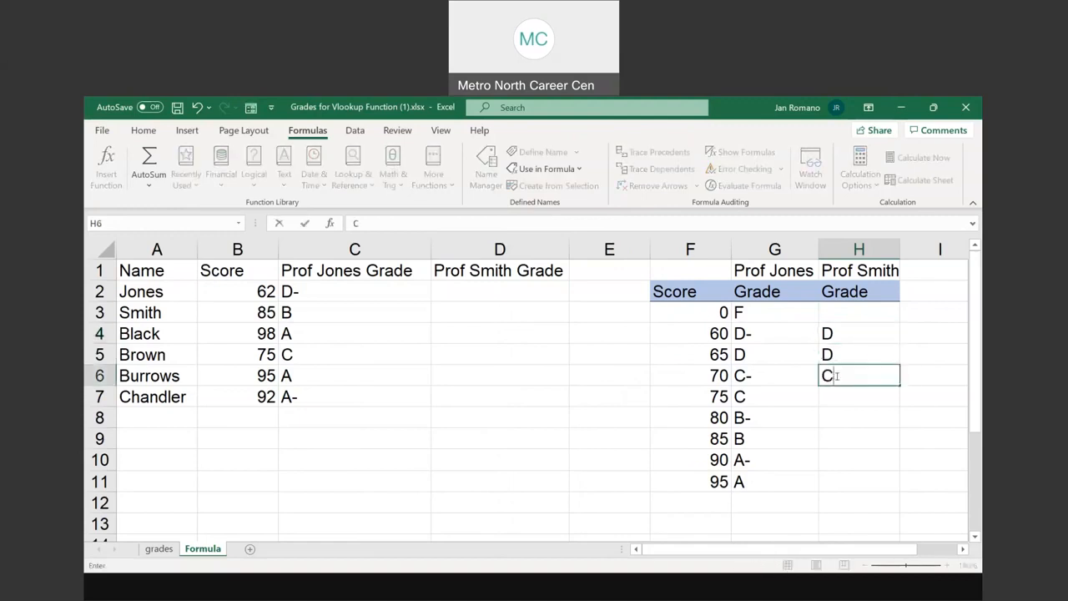
{"action": "left_click_drag", "start_coordinate": [896, 386], "coordinate": [899, 402]}
Complete the second professor's grade column with B in H8:H9, A in H10:H11 and F in H3
{"action": "left_click", "coordinate": [831, 419]}
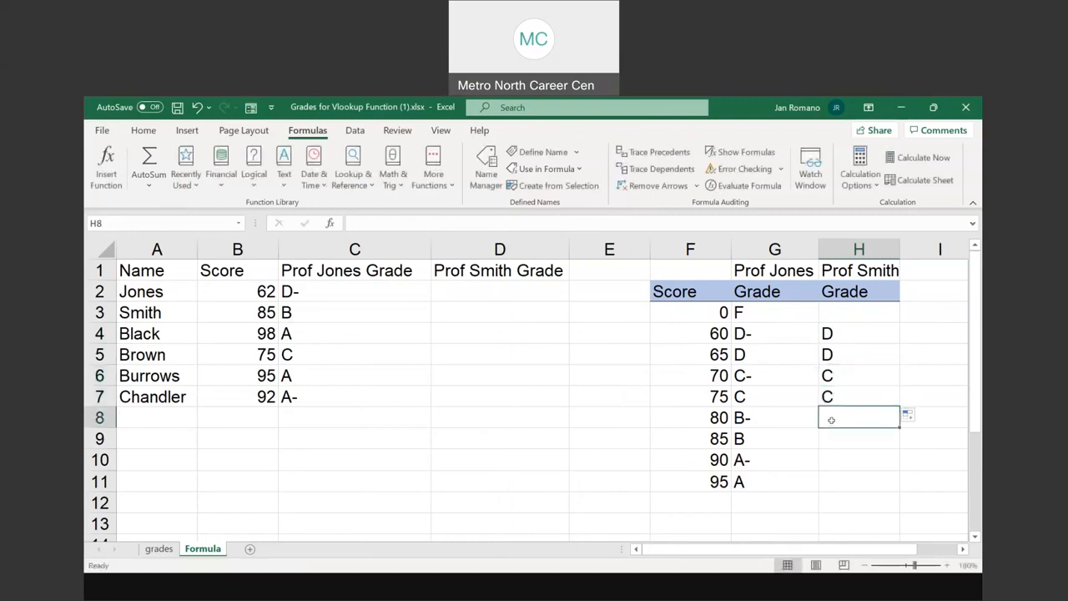
{"action": "type", "text": "B"}
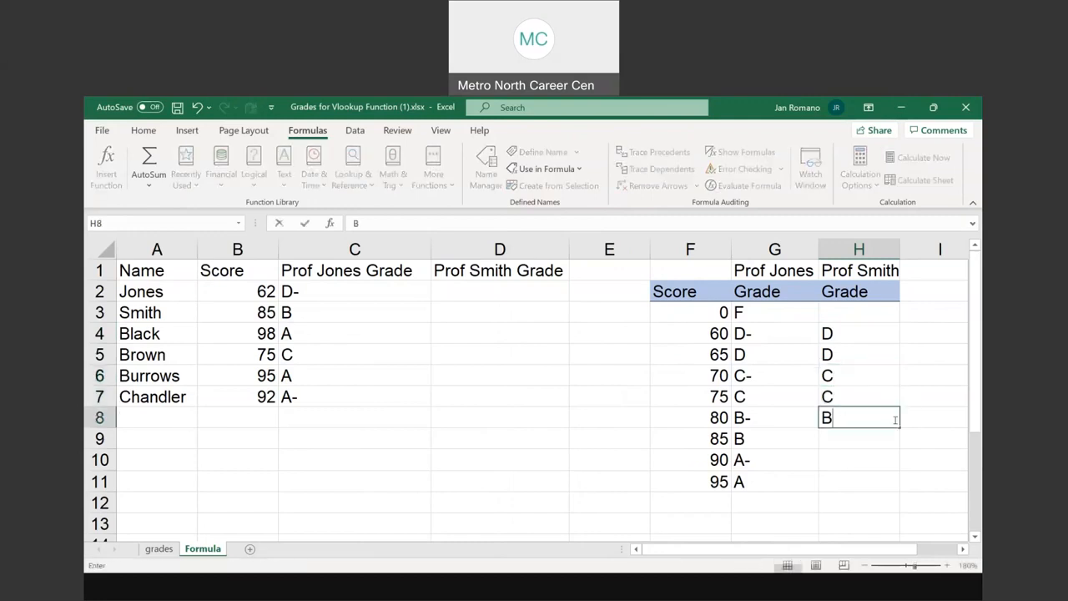
{"action": "left_click_drag", "start_coordinate": [898, 425], "coordinate": [898, 445]}
{"action": "left_click", "coordinate": [846, 459]}
{"action": "type", "text": "A"}
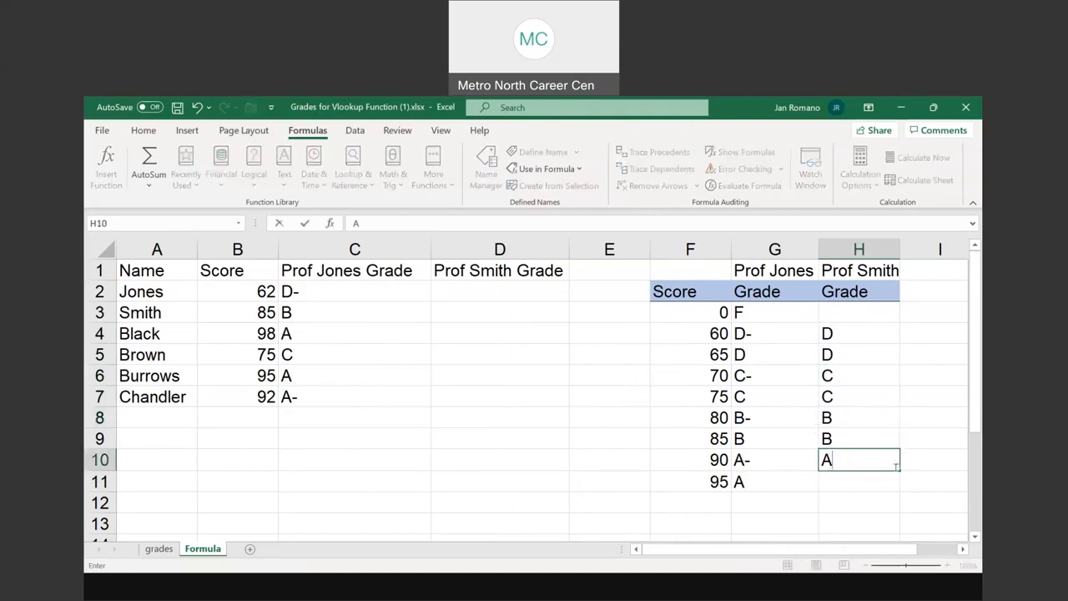
{"action": "left_click_drag", "start_coordinate": [899, 470], "coordinate": [899, 491]}
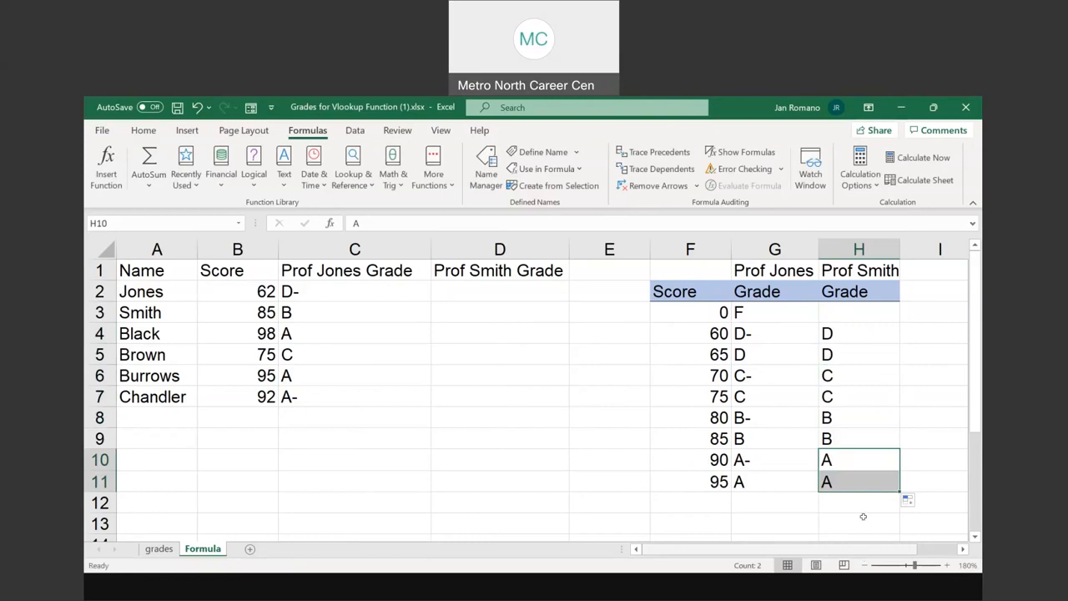
{"action": "left_click", "coordinate": [838, 309]}
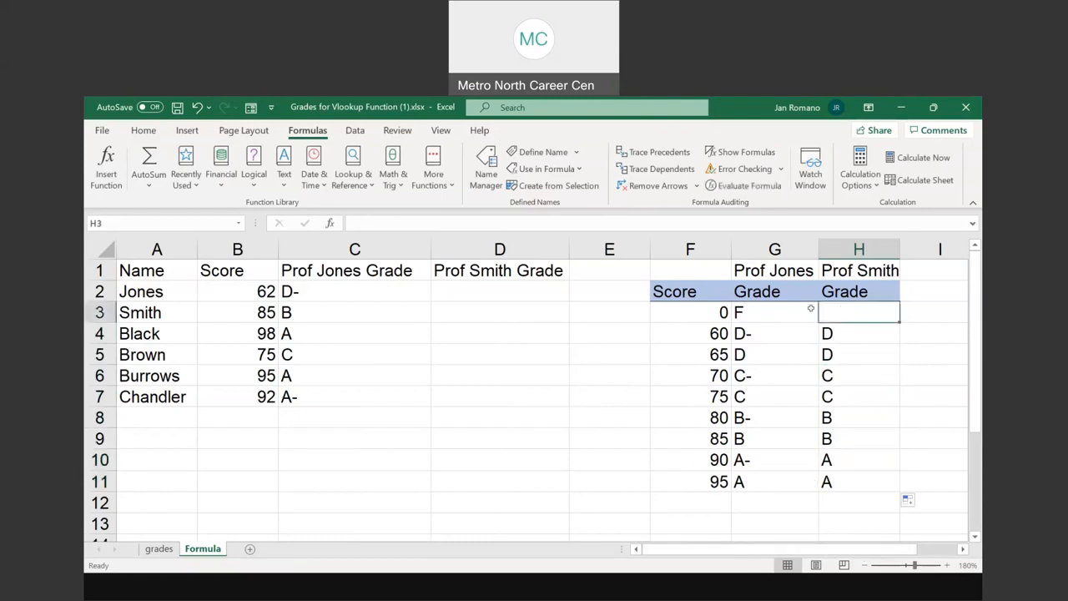
{"action": "type", "text": "F"}
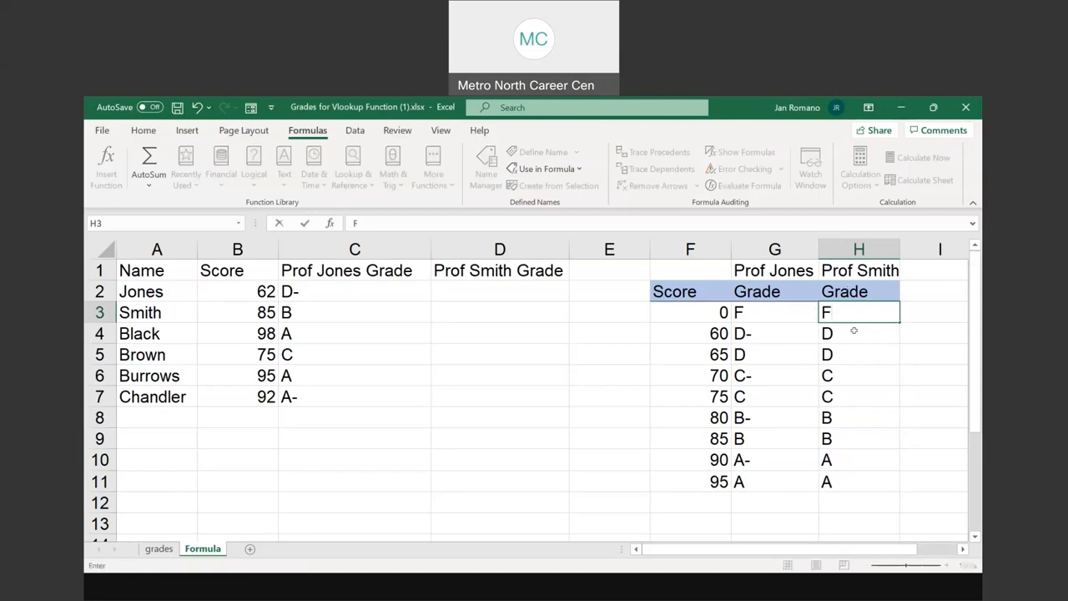
{"action": "key", "text": "Up"}
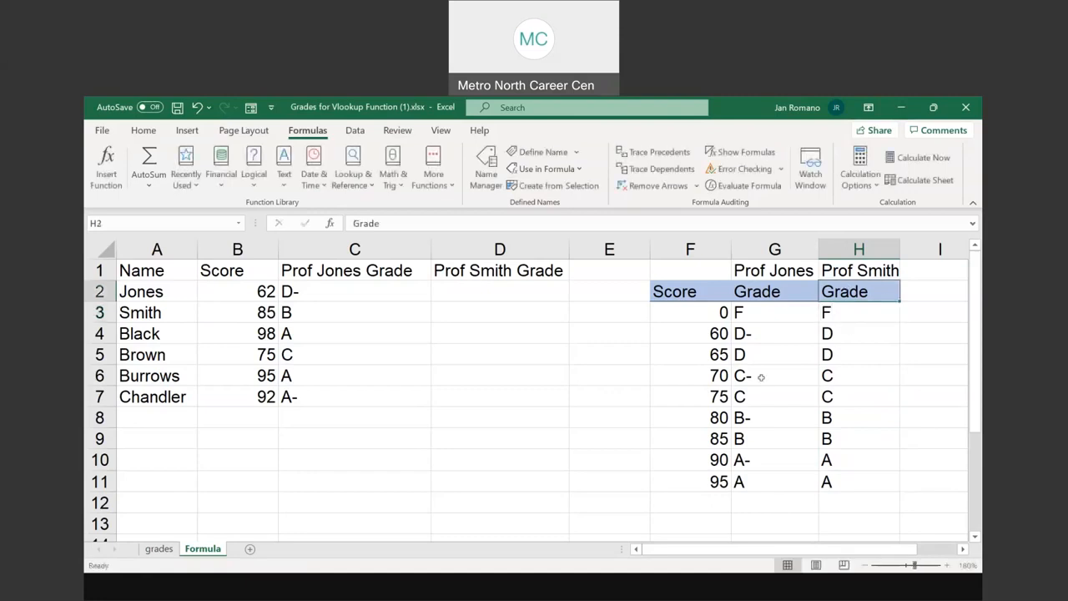
Delete the defined name Grading_Scale from the workbook
{"action": "left_click", "coordinate": [679, 312]}
{"action": "left_click_drag", "start_coordinate": [785, 314], "coordinate": [831, 483]}
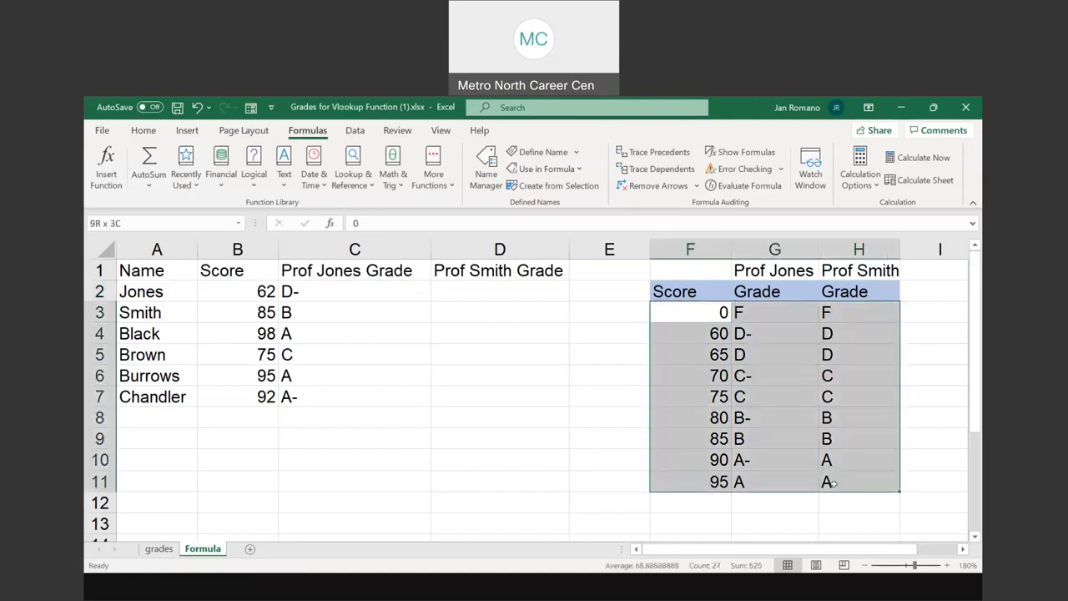
{"action": "left_click", "coordinate": [486, 167]}
{"action": "left_click", "coordinate": [198, 343]}
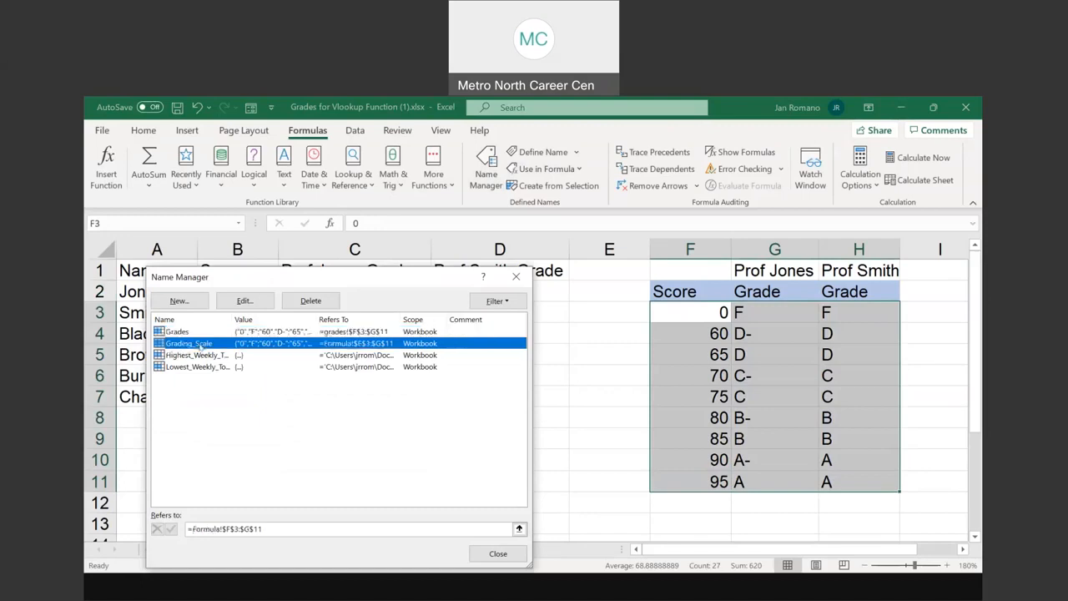
{"action": "left_click", "coordinate": [309, 300]}
{"action": "left_click", "coordinate": [510, 381]}
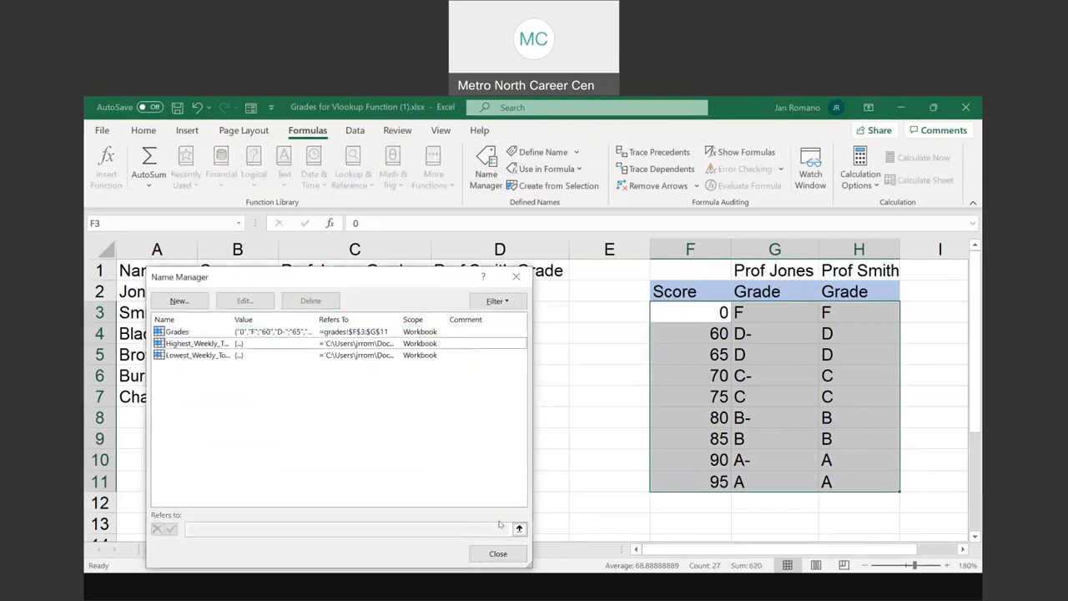
{"action": "left_click", "coordinate": [497, 553]}
Clear the VLOOKUP formulas from C2:C7
{"action": "left_click", "coordinate": [686, 312]}
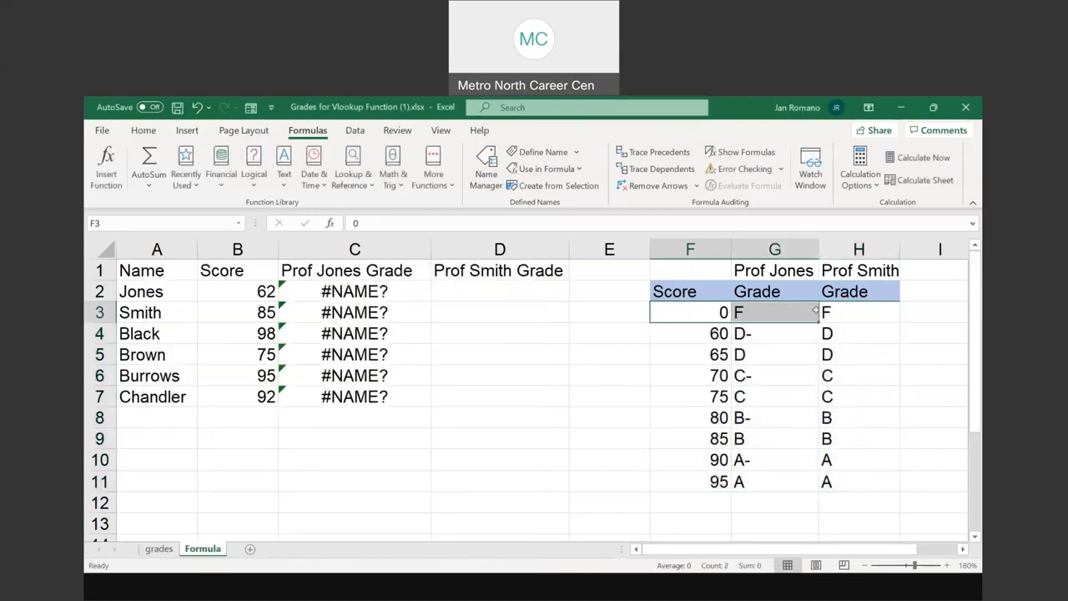
{"action": "left_click_drag", "start_coordinate": [687, 312], "coordinate": [859, 480]}
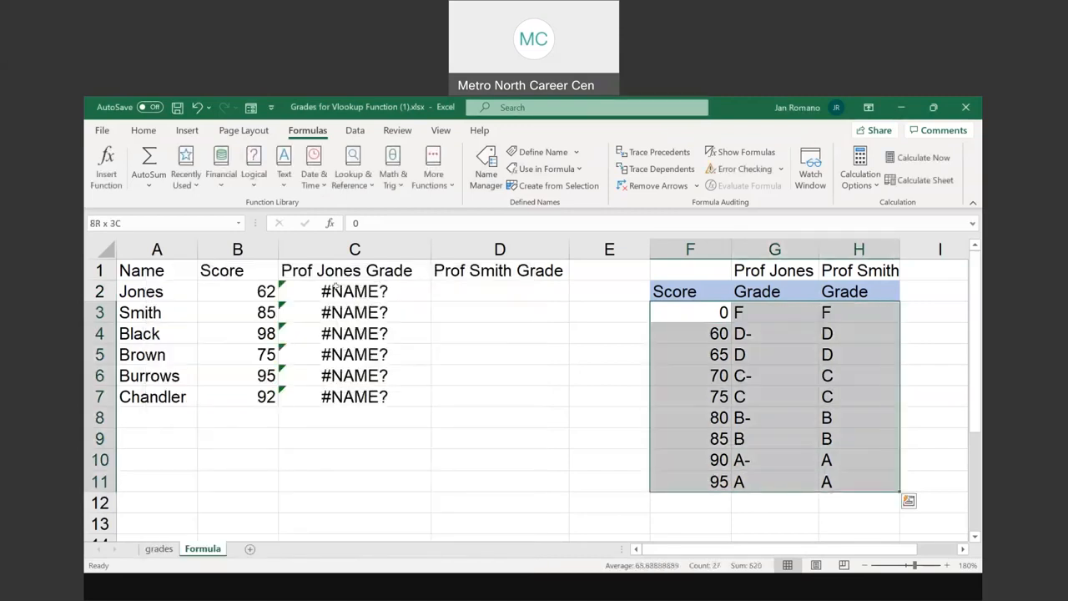
{"action": "left_click_drag", "start_coordinate": [336, 286], "coordinate": [354, 397]}
{"action": "key", "text": "Delete"}
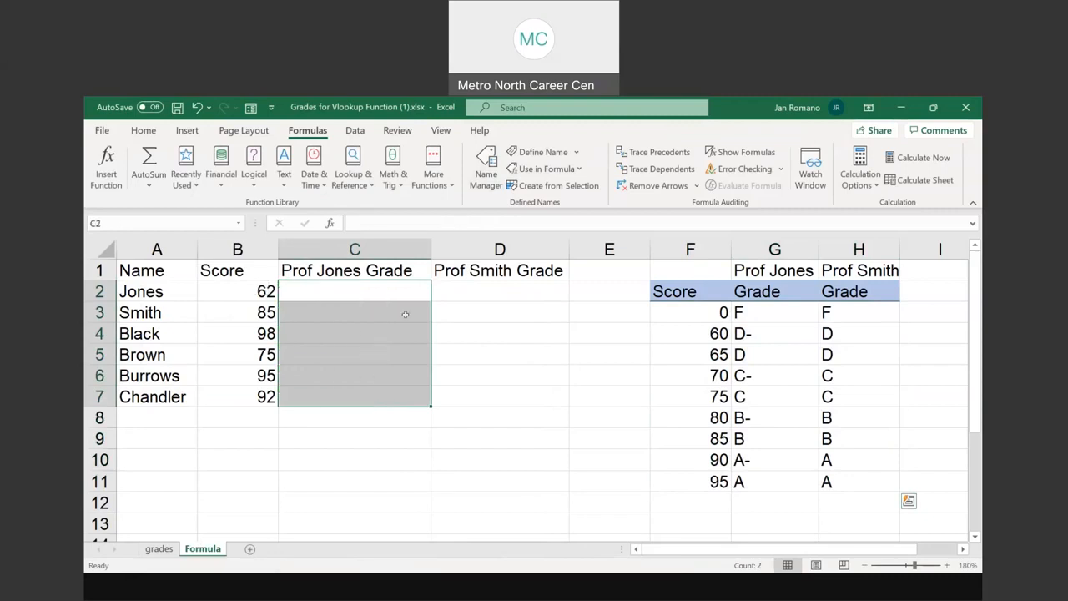
{"action": "left_click", "coordinate": [454, 294]}
Define the workbook-scoped name Grading_Scale for the range F3:H11 on the Formula sheet
{"action": "left_click_drag", "start_coordinate": [709, 316], "coordinate": [839, 483]}
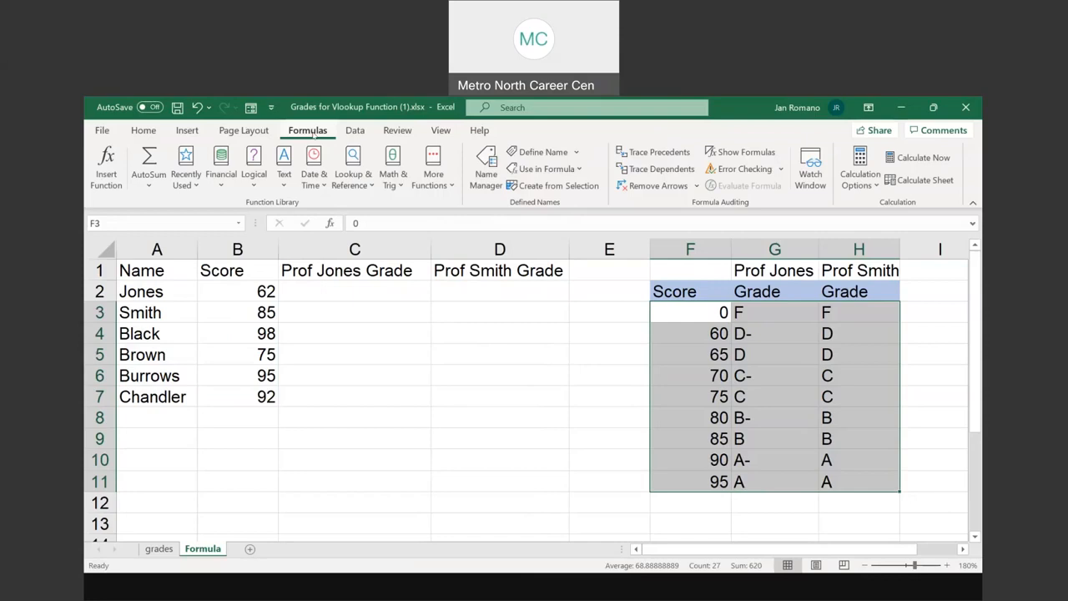
{"action": "left_click", "coordinate": [556, 153]}
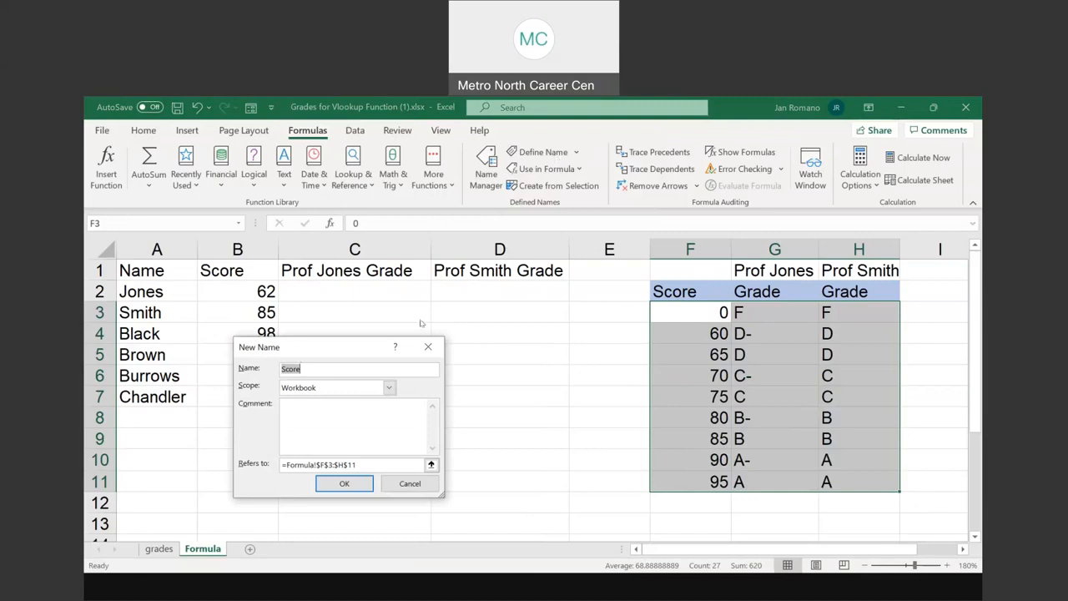
{"action": "left_click_drag", "start_coordinate": [294, 354], "coordinate": [469, 320]}
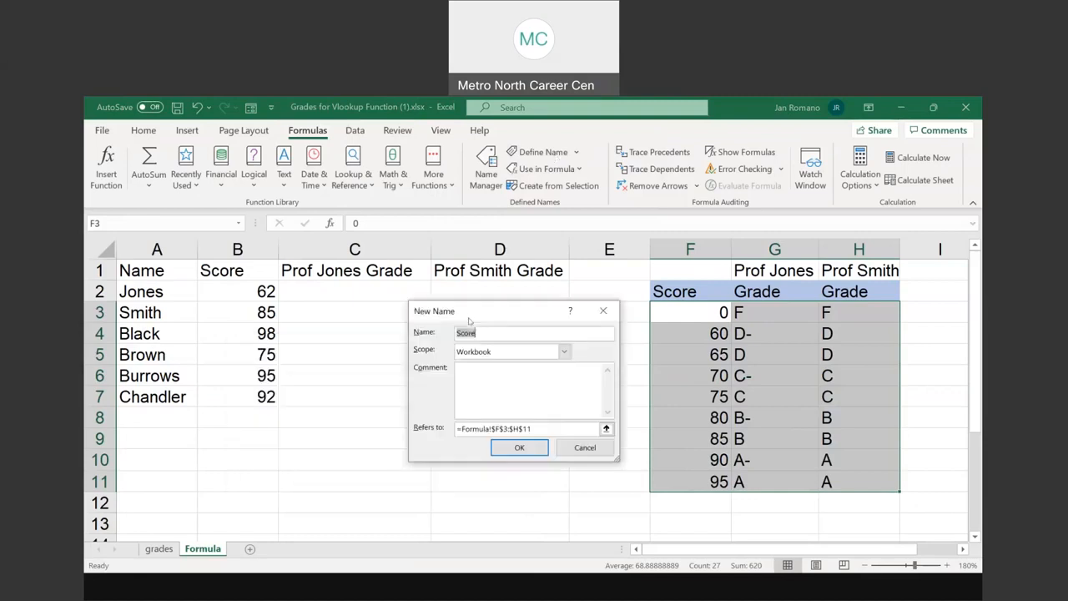
{"action": "type", "text": "Grading_Scale"}
{"action": "left_click", "coordinate": [520, 448]}
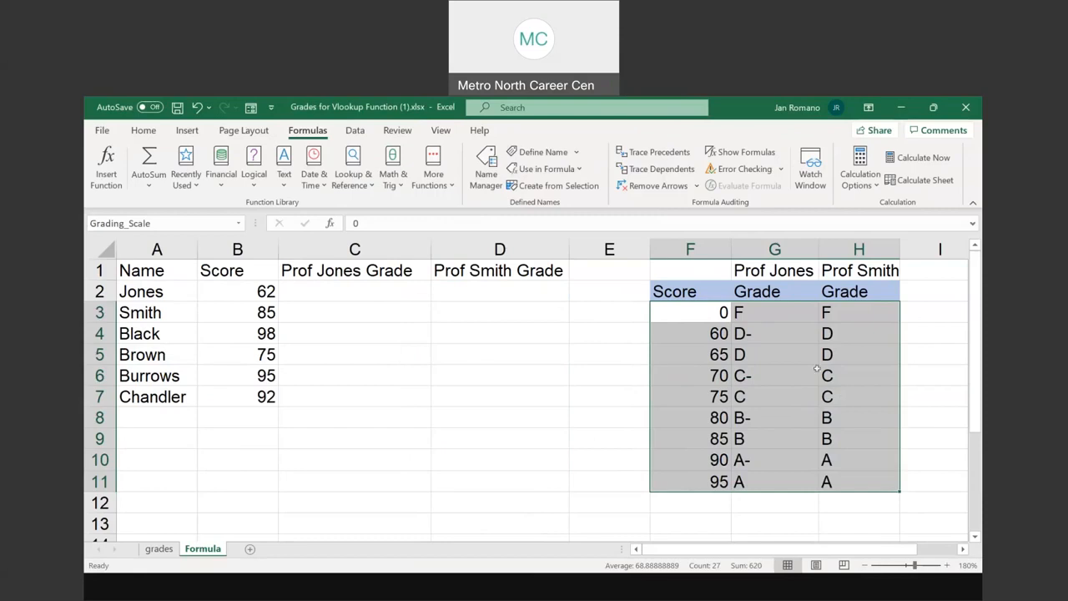
Start a VLOOKUP function in C2 with B2 as the lookup value
{"action": "left_click", "coordinate": [352, 292]}
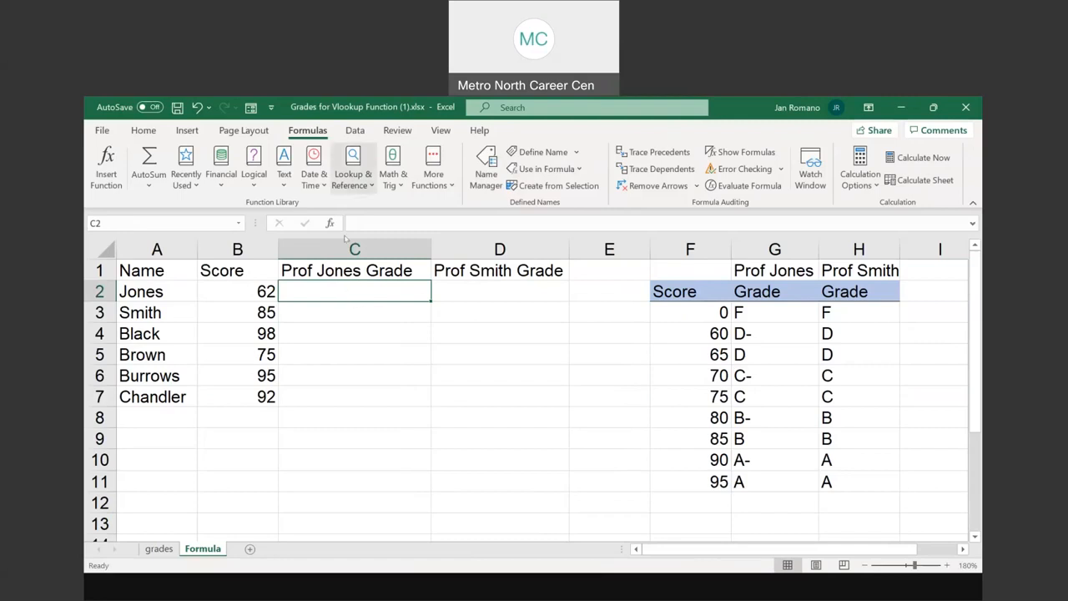
{"action": "left_click", "coordinate": [353, 167]}
{"action": "scroll", "coordinate": [440, 481], "scroll_direction": "down", "scroll_amount": 7}
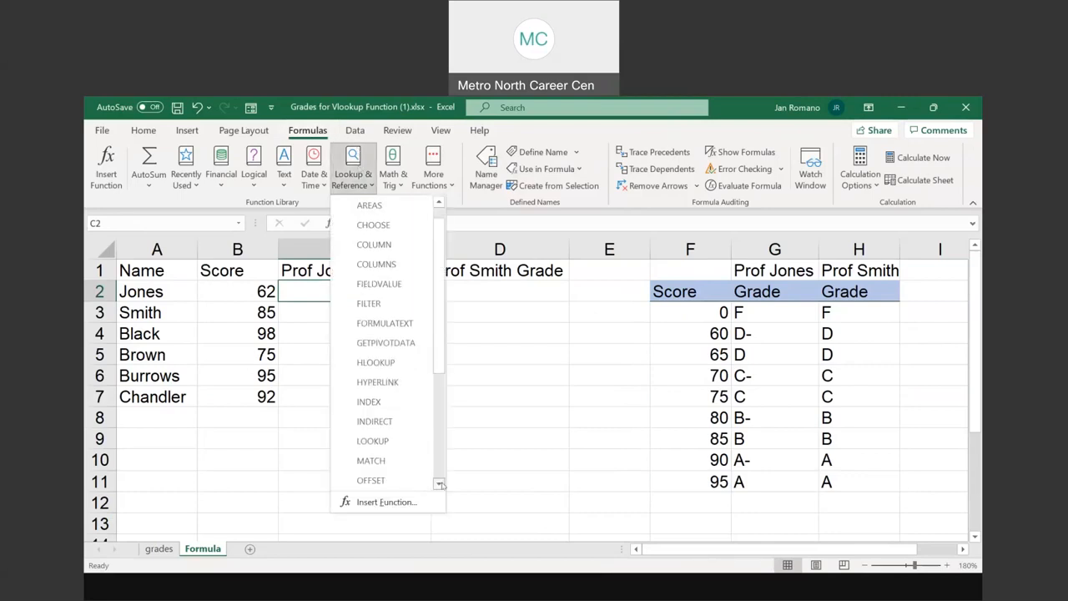
{"action": "scroll", "coordinate": [437, 477], "scroll_direction": "down", "scroll_amount": 4}
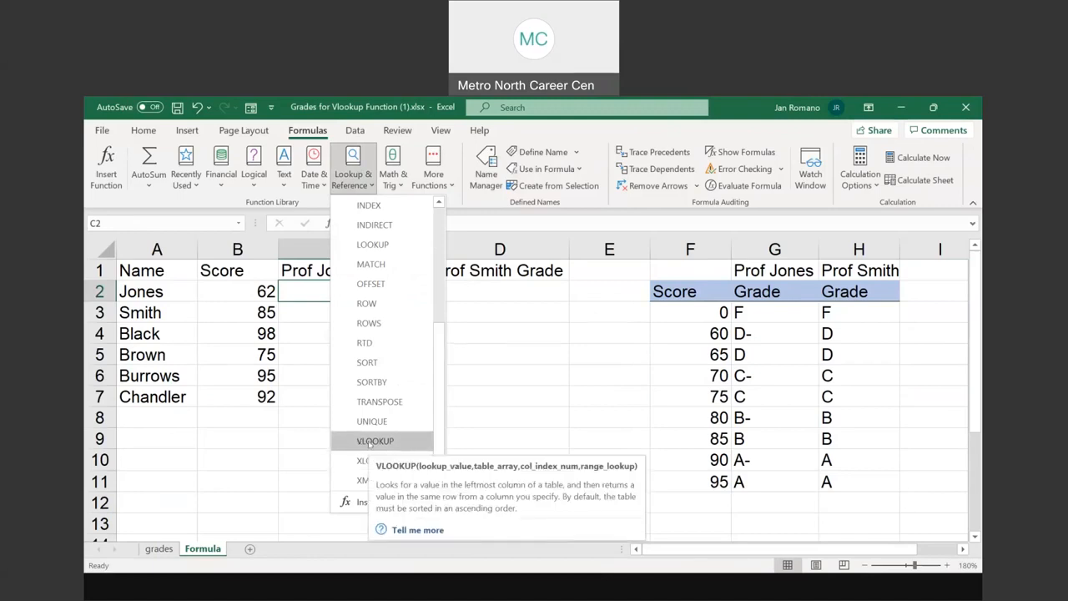
{"action": "left_click", "coordinate": [370, 442]}
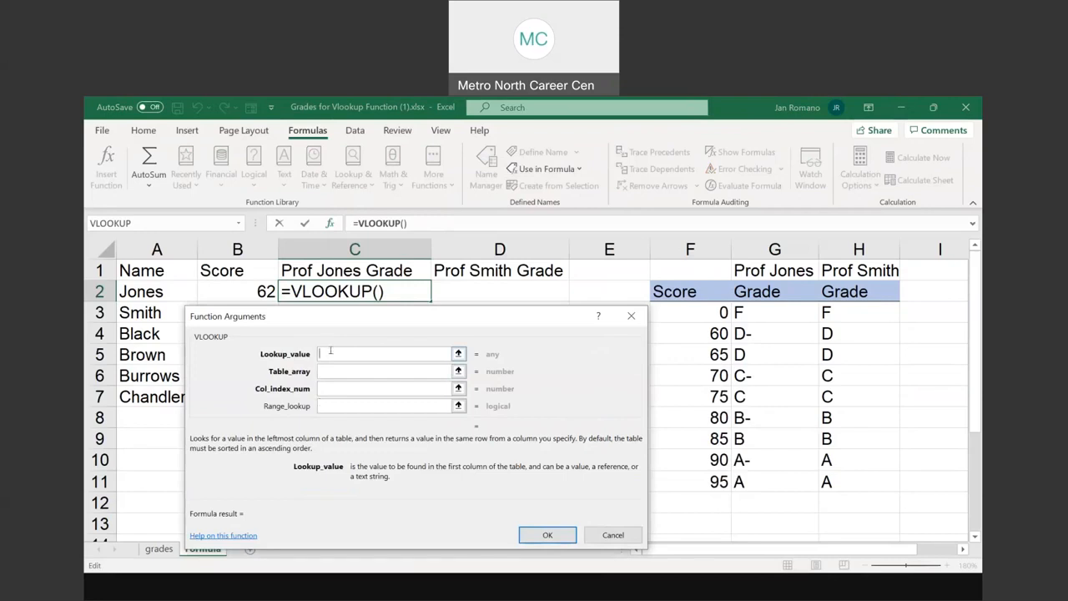
{"action": "left_click", "coordinate": [258, 288]}
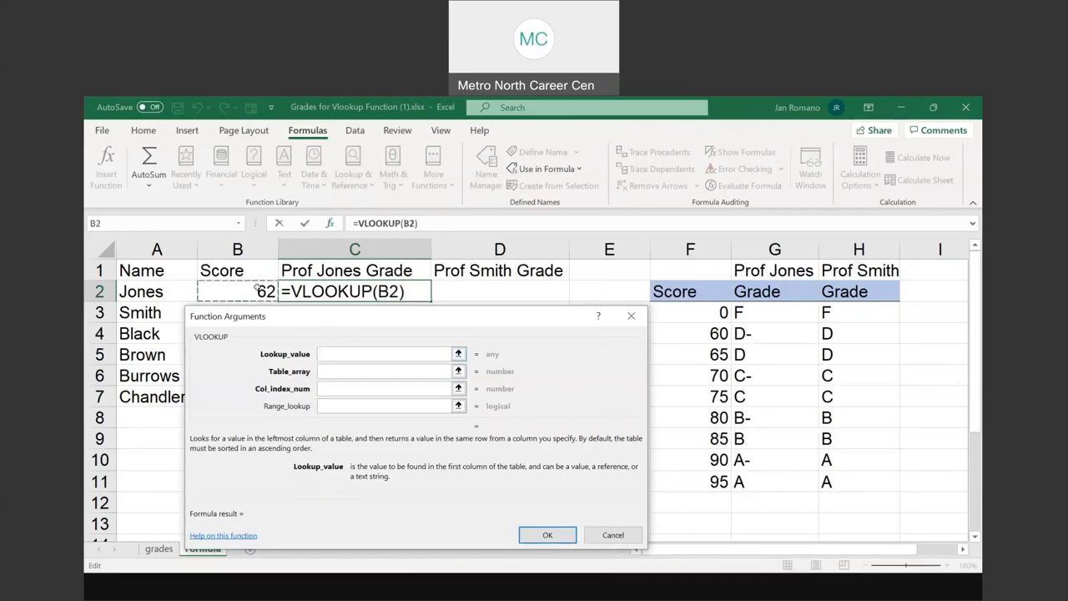
Complete the C2 lookup with table array Grading_Scale and column index 2, and fill the formula down to C7
{"action": "left_click", "coordinate": [336, 369]}
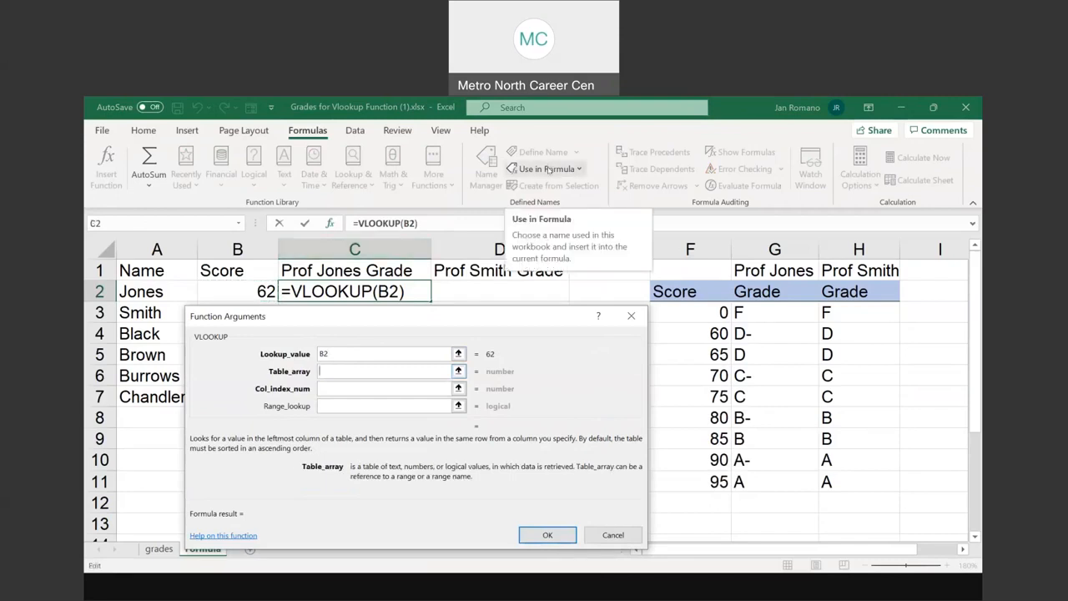
{"action": "left_click", "coordinate": [547, 170]}
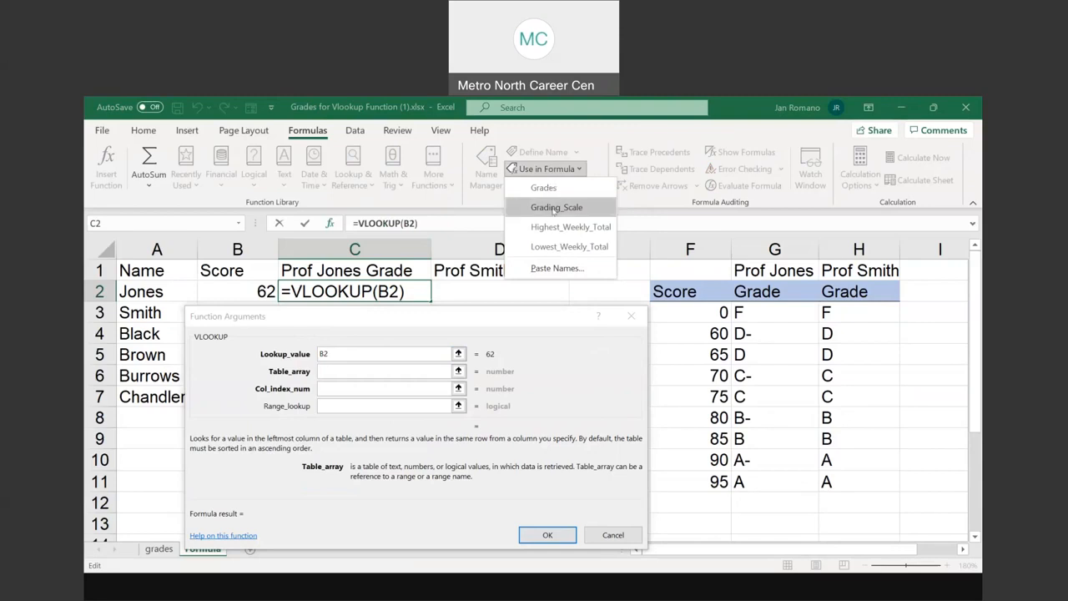
{"action": "left_click", "coordinate": [553, 208]}
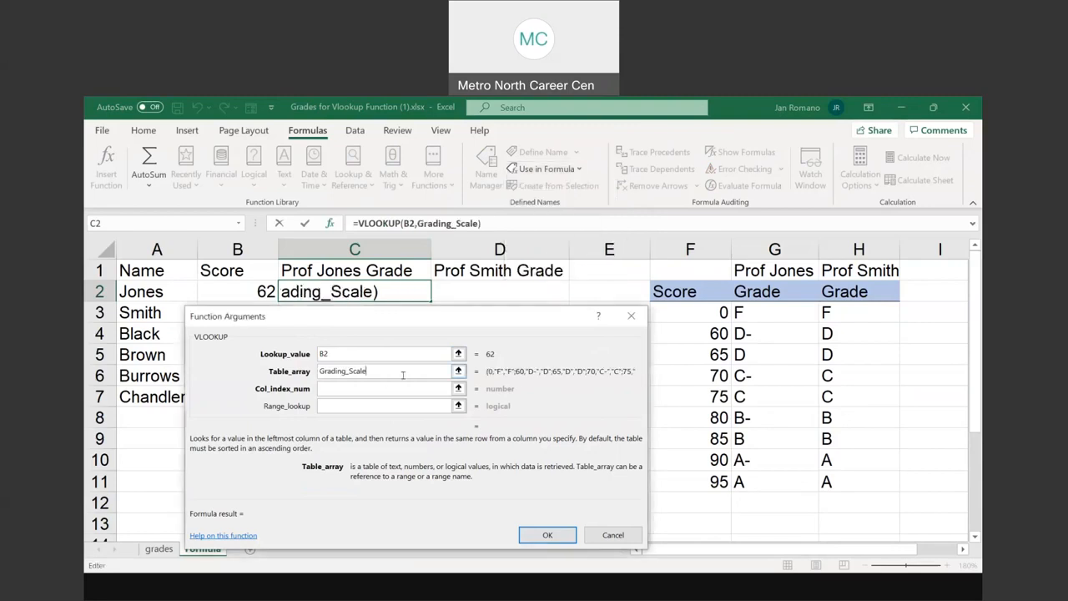
{"action": "left_click", "coordinate": [365, 385]}
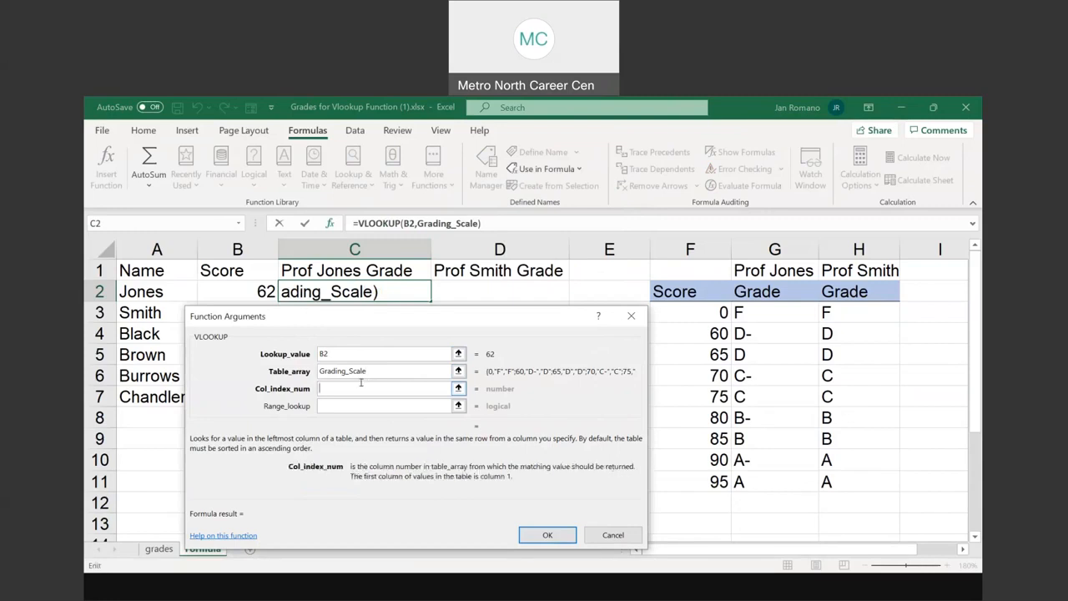
{"action": "type", "text": "2"}
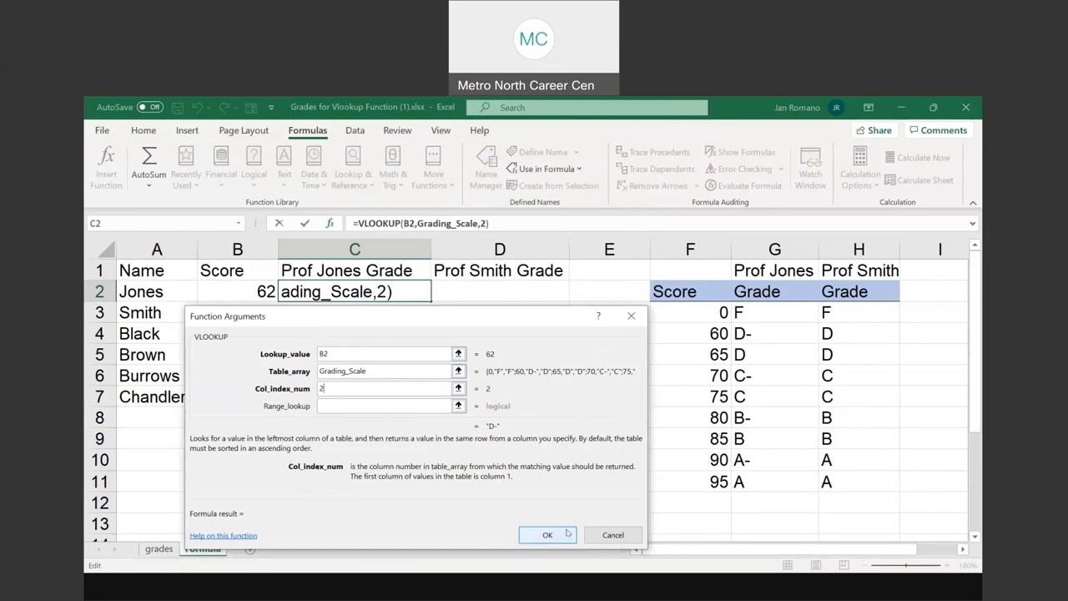
{"action": "left_click", "coordinate": [548, 534]}
{"action": "double_click", "coordinate": [431, 301]}
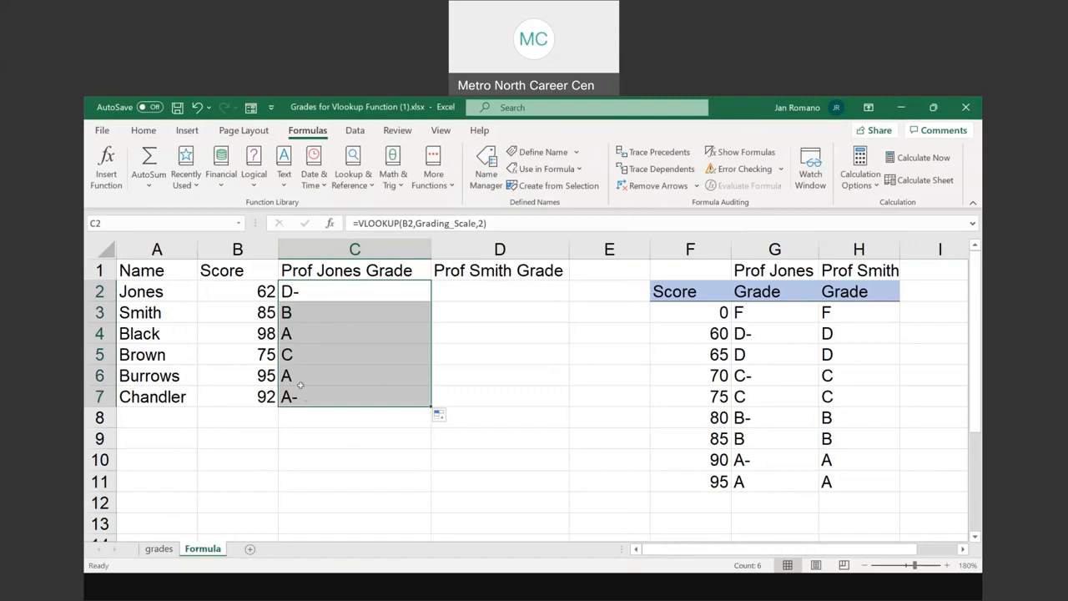
Replace the student's name in A2 with a surname that differs from the professors' names
{"action": "left_click", "coordinate": [525, 290]}
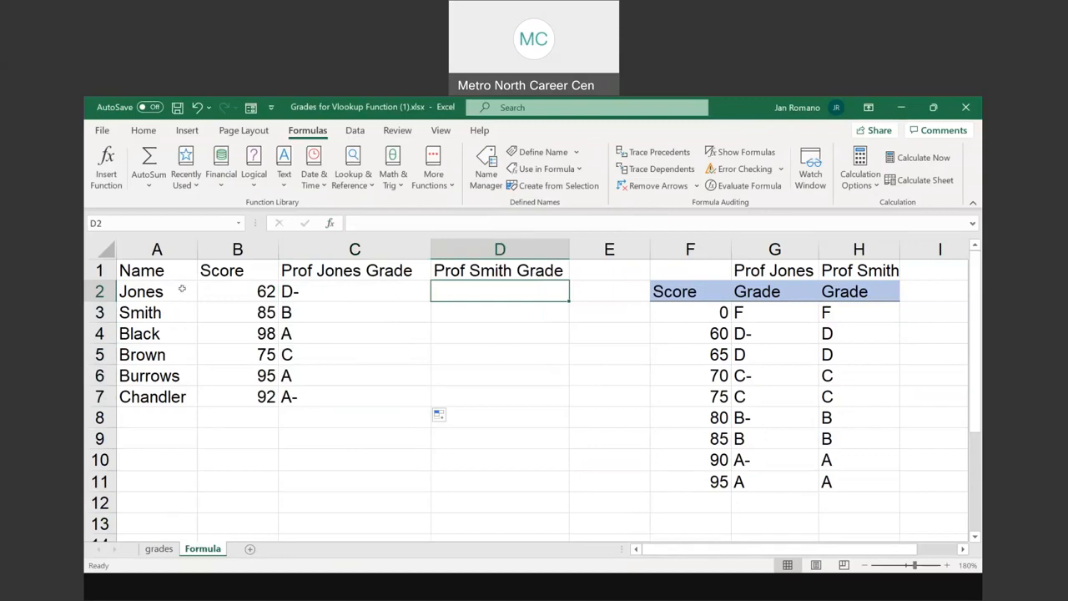
{"action": "left_click", "coordinate": [138, 289]}
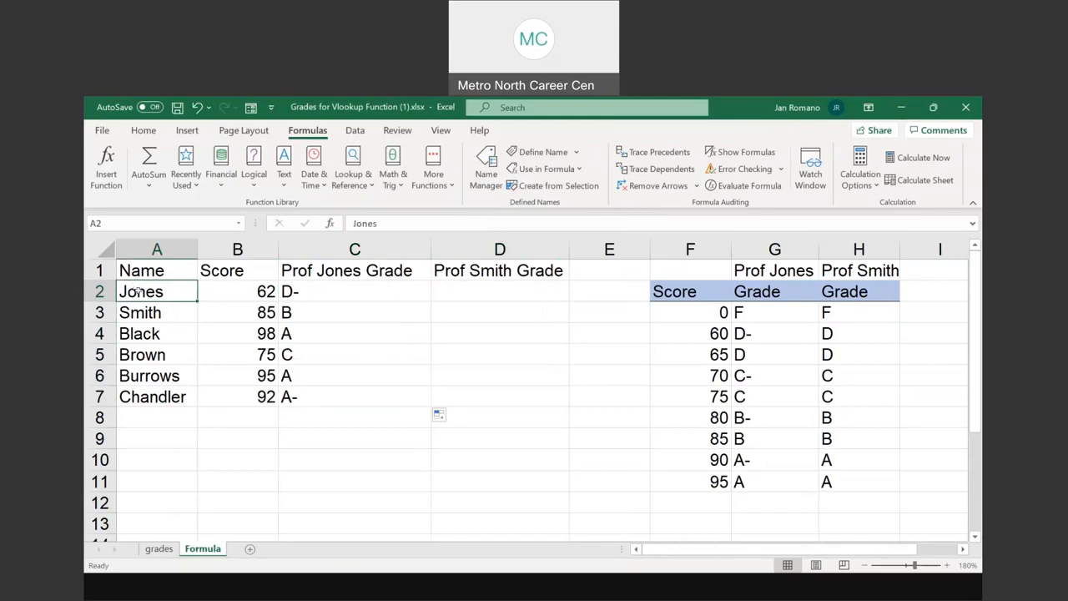
{"action": "double_click", "coordinate": [138, 291]}
{"action": "double_click", "coordinate": [139, 291]}
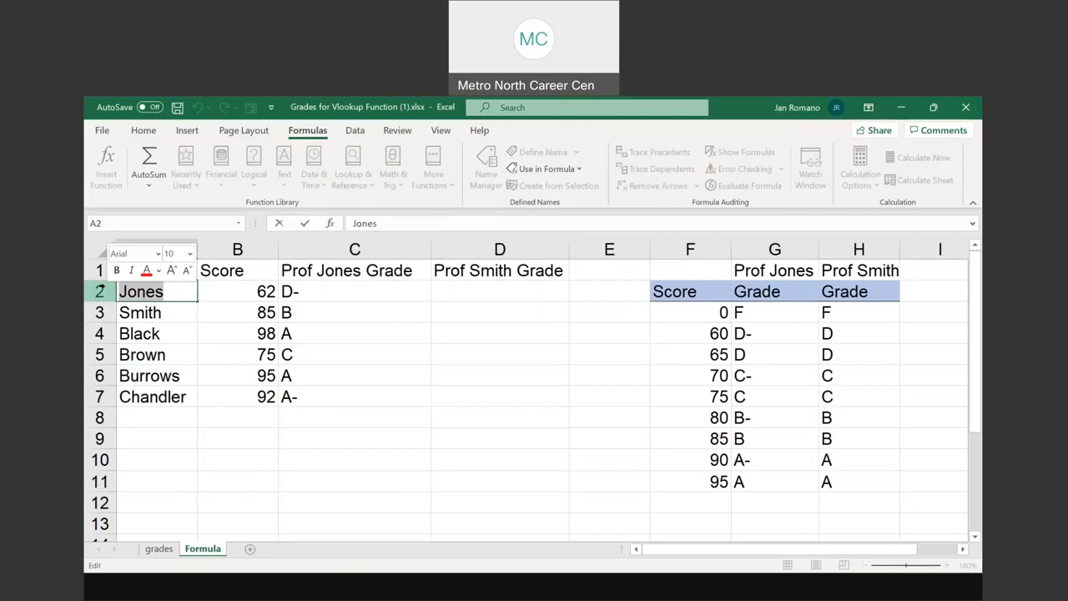
{"action": "type", "text": "Callahan"}
{"action": "key", "text": "Return"}
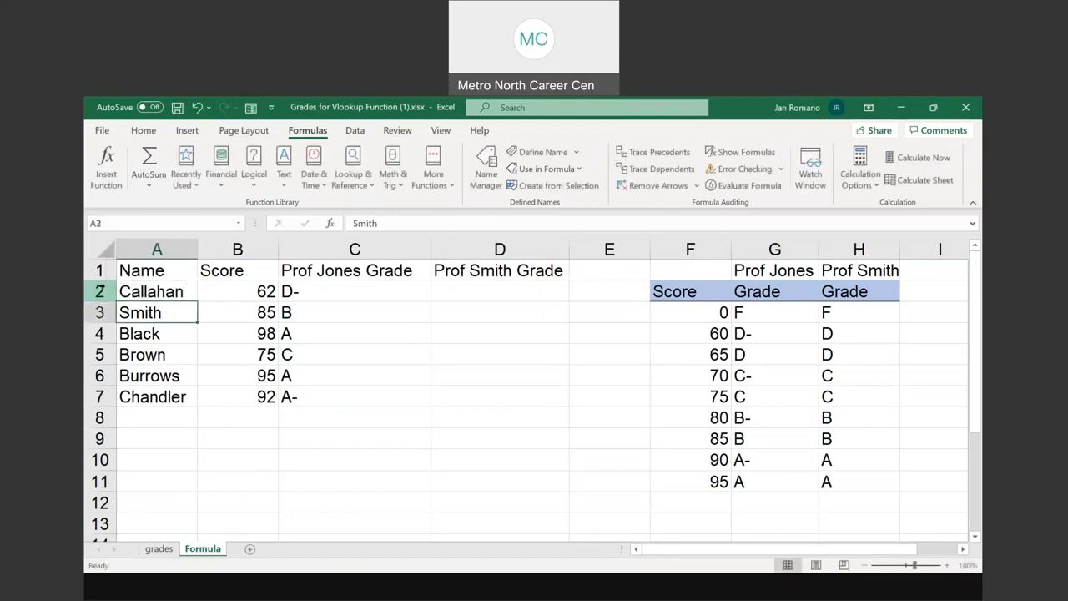
{"action": "left_click", "coordinate": [153, 292]}
{"action": "left_click", "coordinate": [258, 292]}
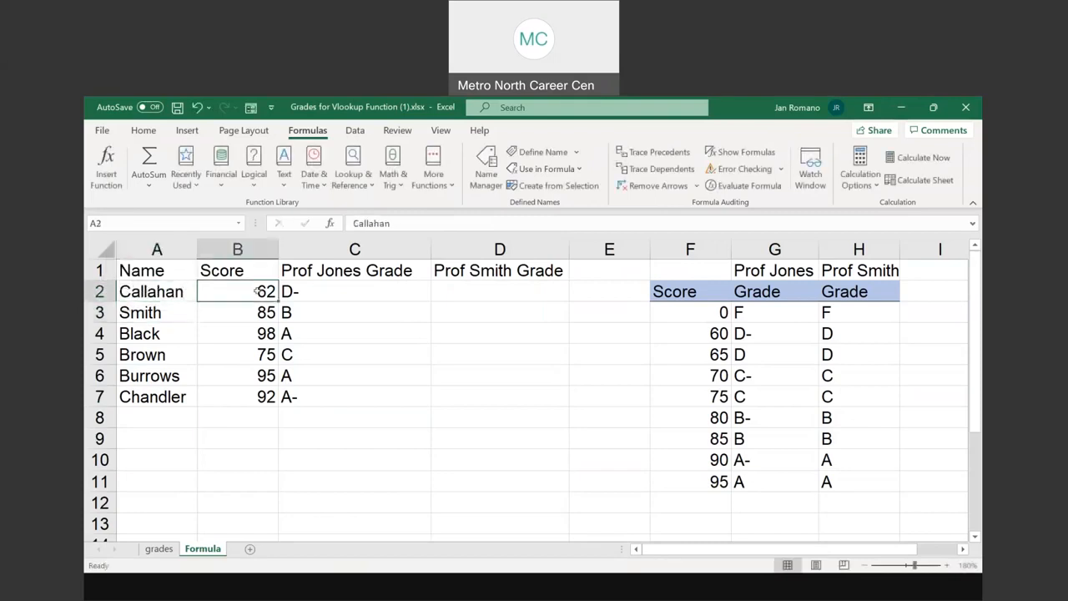
{"action": "left_click", "coordinate": [338, 290]}
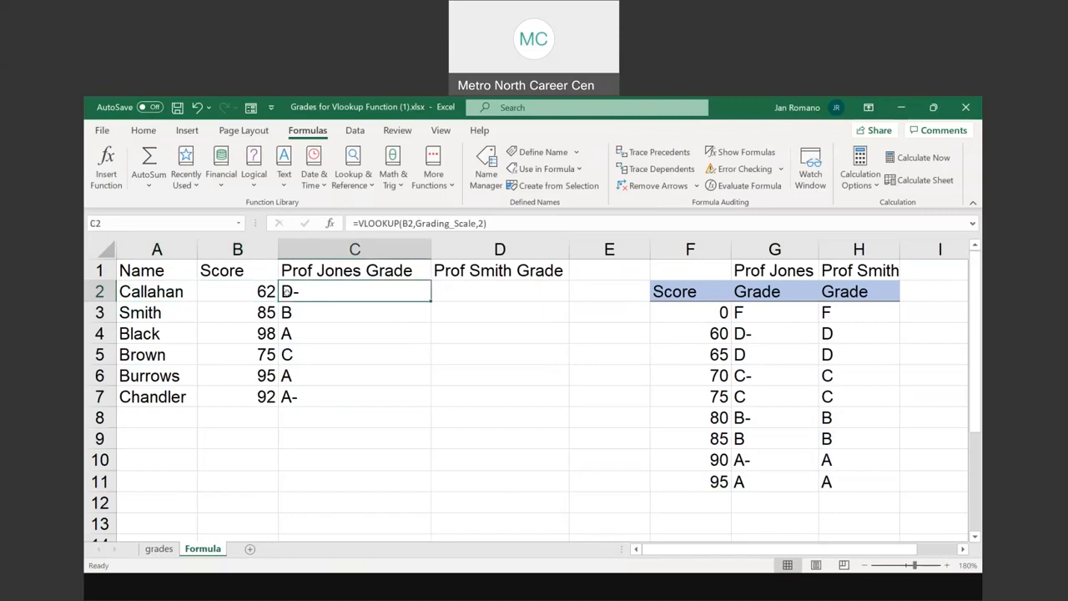
{"action": "left_click", "coordinate": [462, 292]}
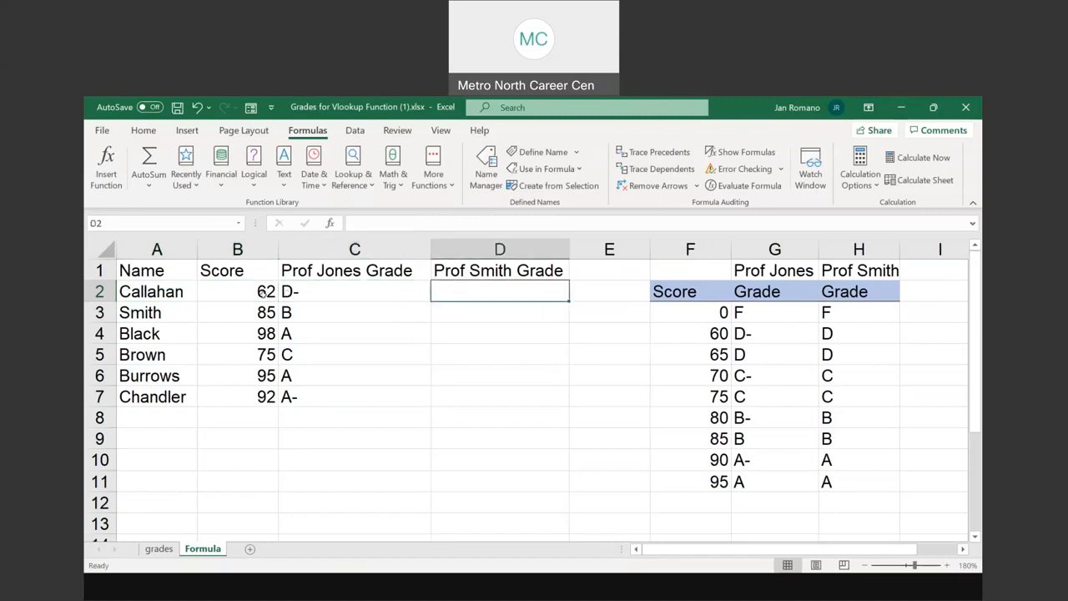
{"action": "key", "text": "Left"}
{"action": "key", "text": "Left"}
Start a VLOOKUP function in D2 with B2 as the lookup value
{"action": "left_click", "coordinate": [459, 294]}
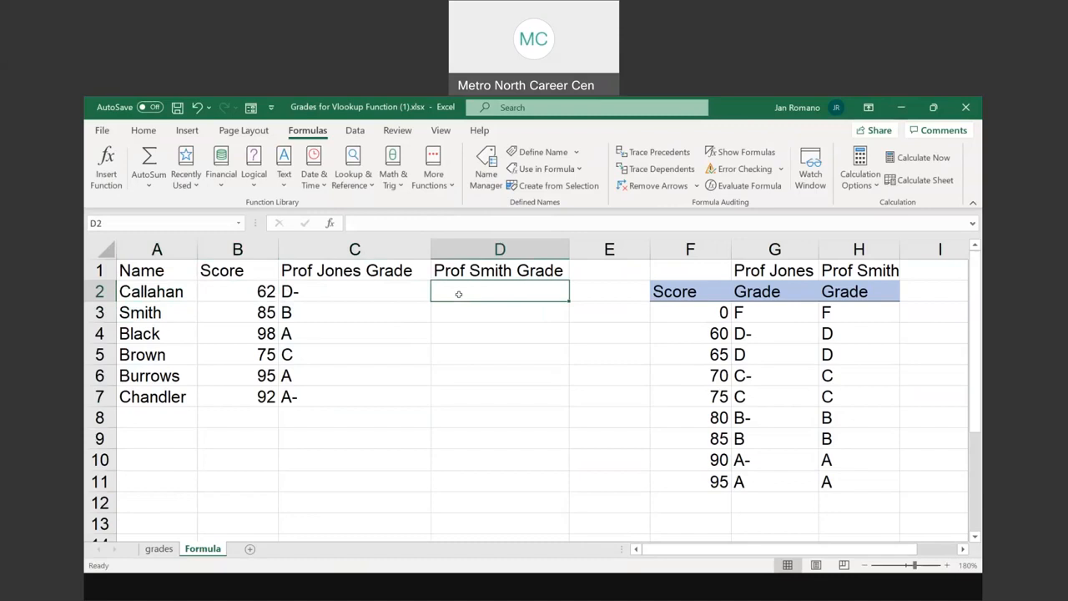
{"action": "left_click", "coordinate": [354, 165]}
{"action": "scroll", "coordinate": [441, 330], "scroll_direction": "down", "scroll_amount": 2}
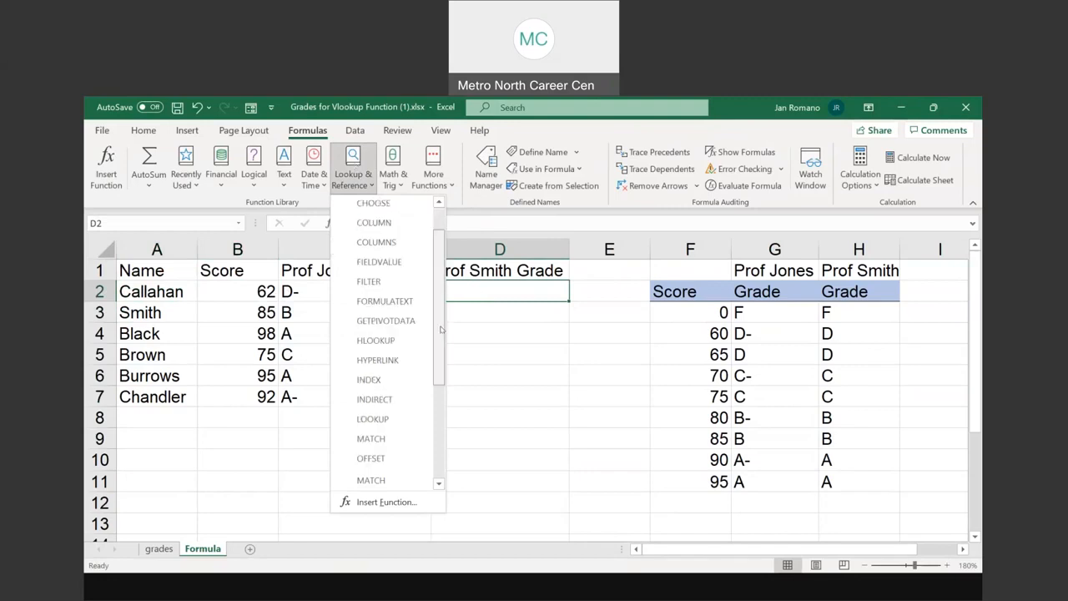
{"action": "scroll", "coordinate": [441, 330], "scroll_direction": "down", "scroll_amount": 3}
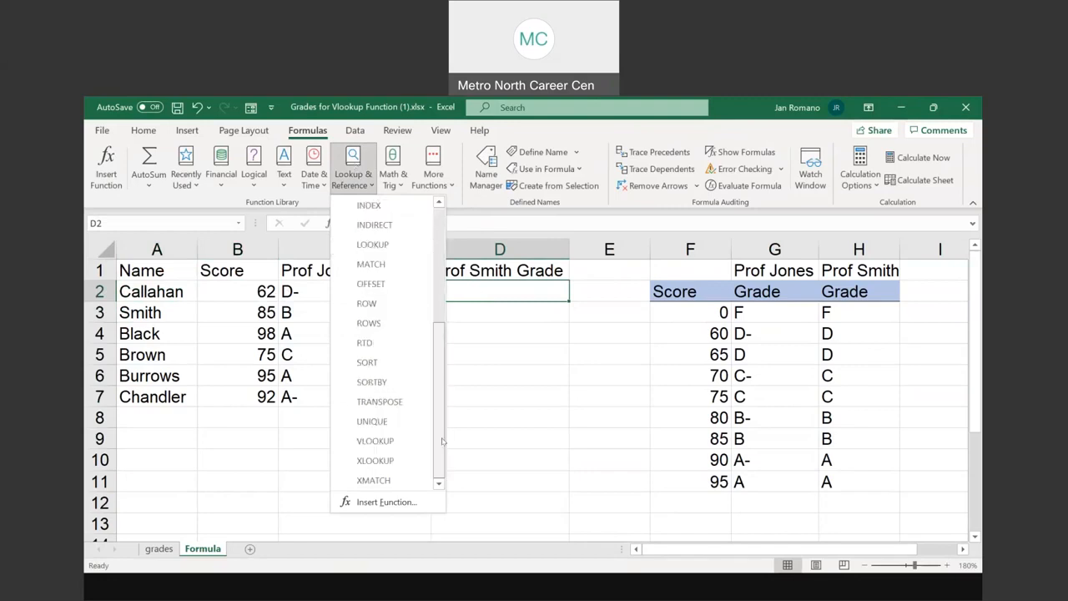
{"action": "left_click", "coordinate": [375, 440]}
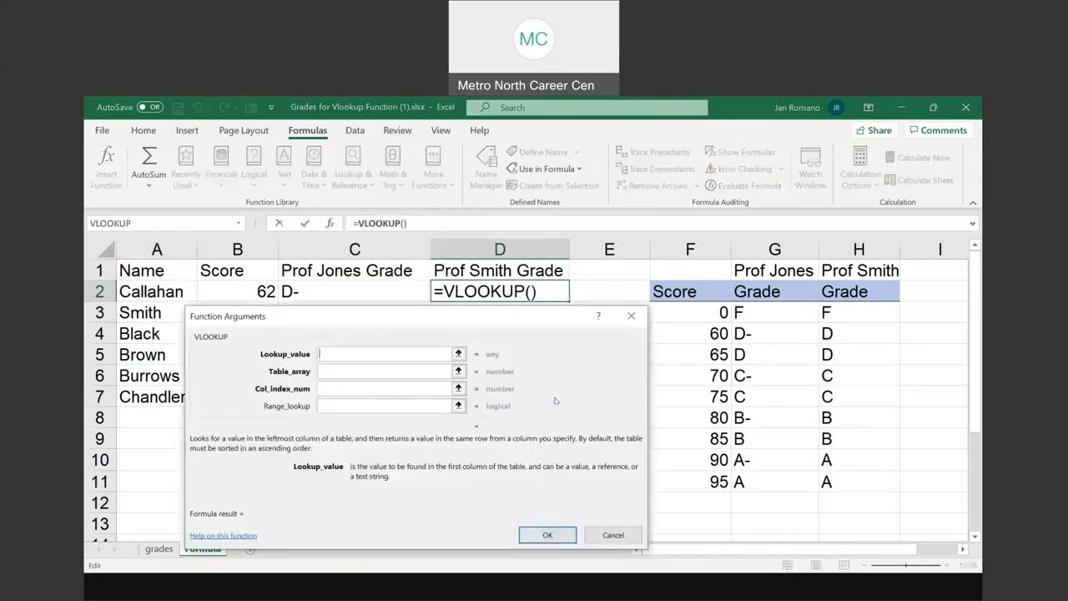
{"action": "left_click", "coordinate": [250, 288]}
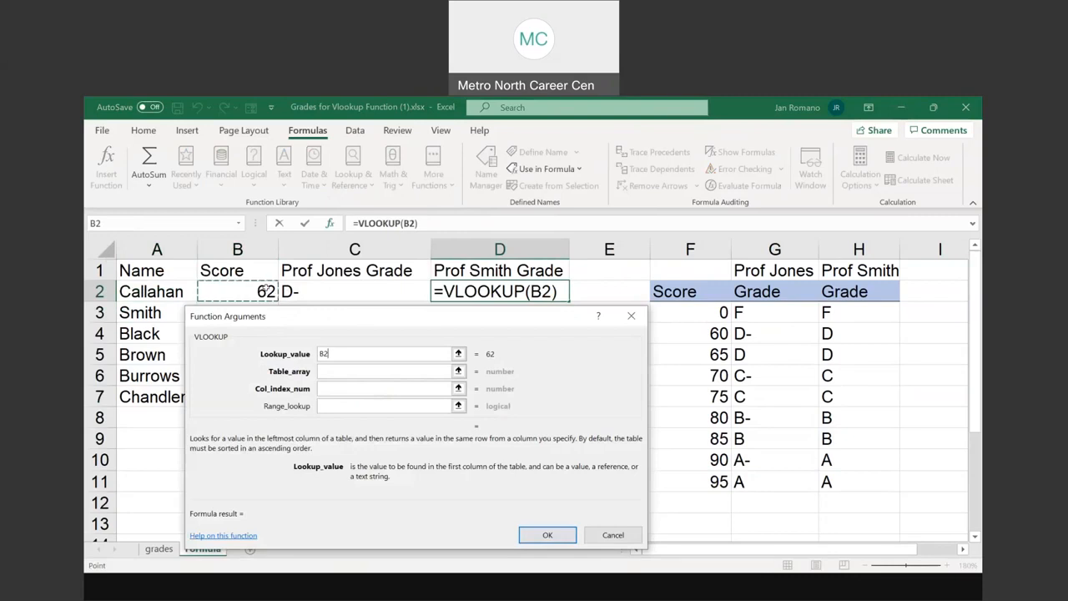
Complete the D2 lookup with table array Grading_Scale and column index 3, and fill the formula down to D7
{"action": "left_click", "coordinate": [329, 372]}
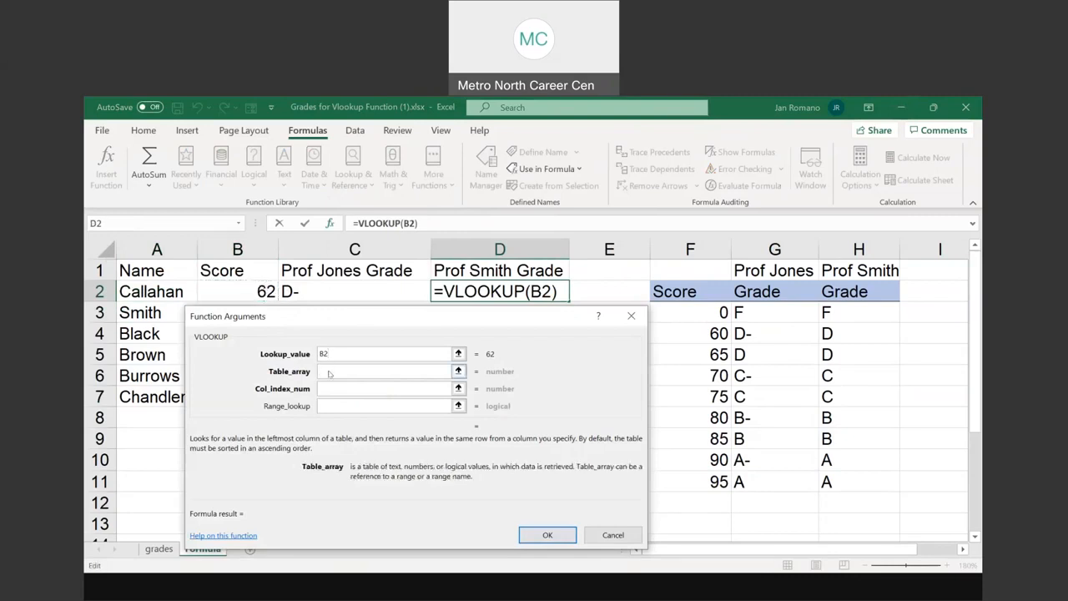
{"action": "left_click", "coordinate": [559, 171]}
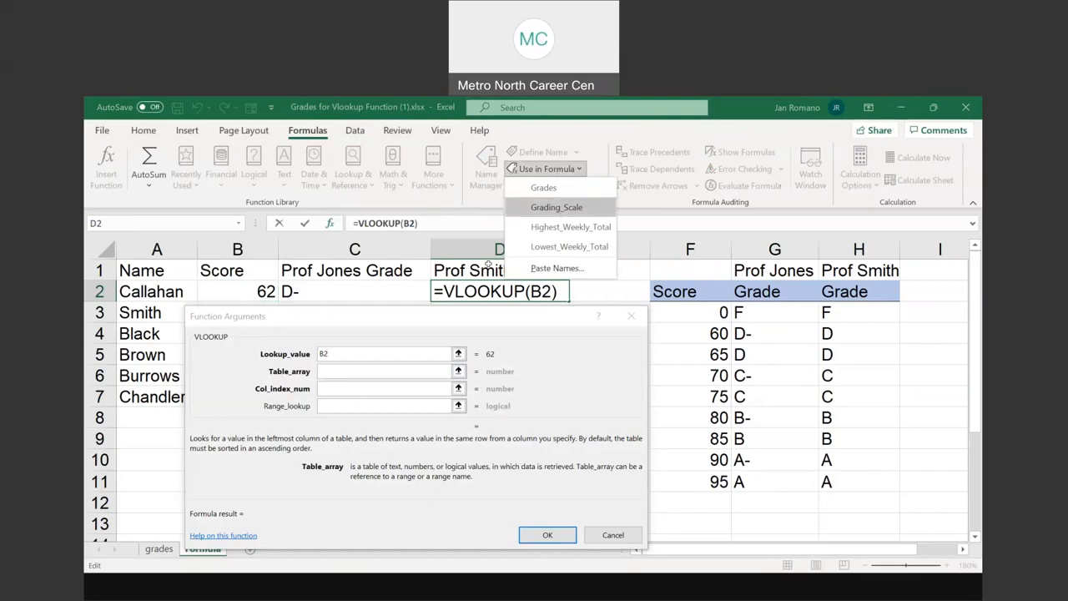
{"action": "left_click", "coordinate": [559, 207]}
{"action": "left_click", "coordinate": [339, 389]}
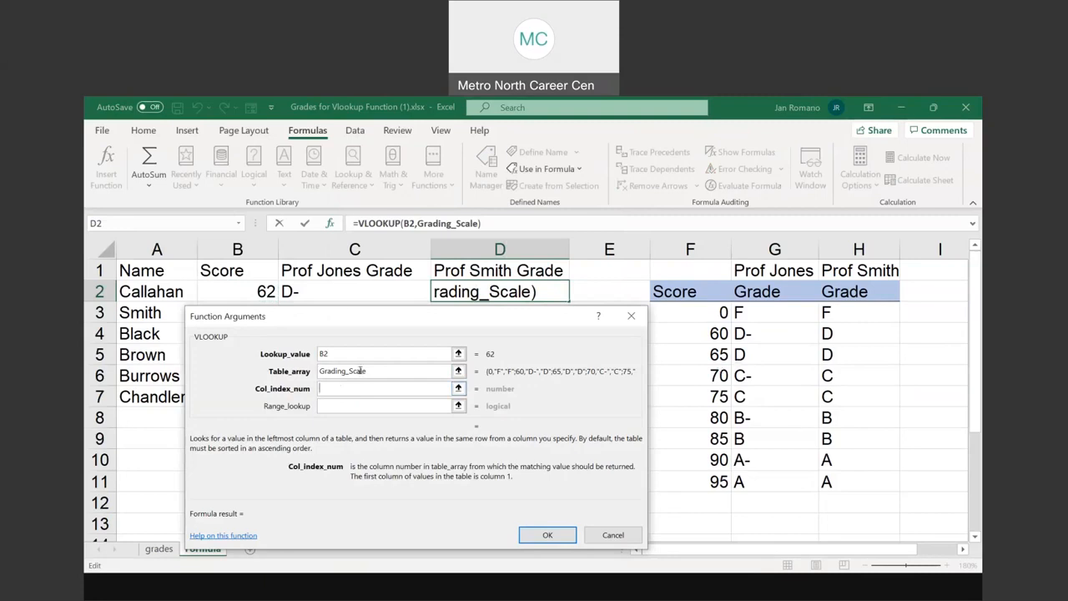
{"action": "type", "text": "3"}
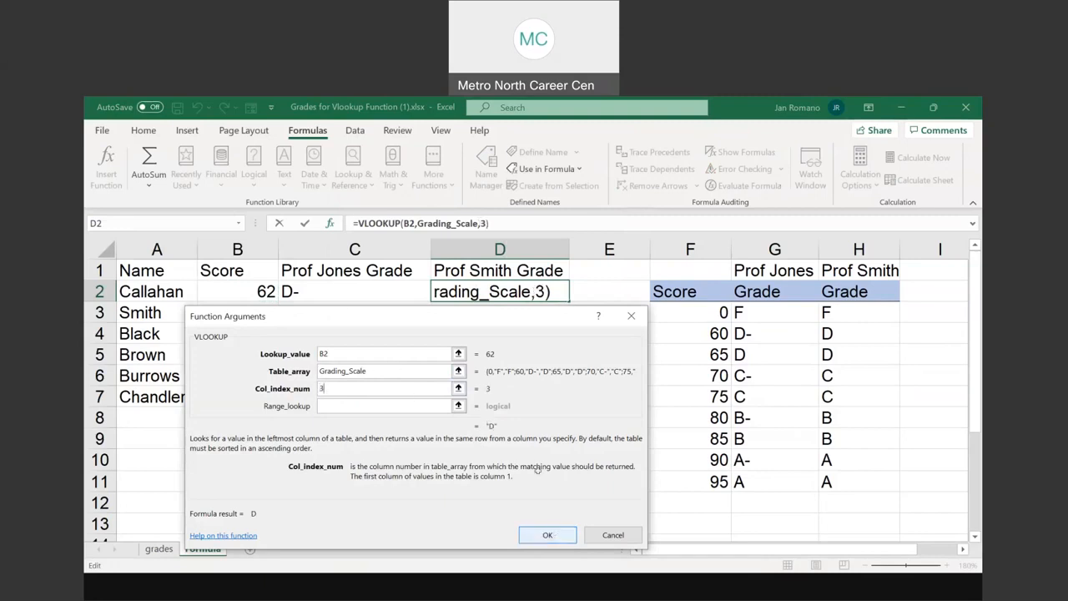
{"action": "left_click", "coordinate": [547, 534]}
{"action": "double_click", "coordinate": [568, 301]}
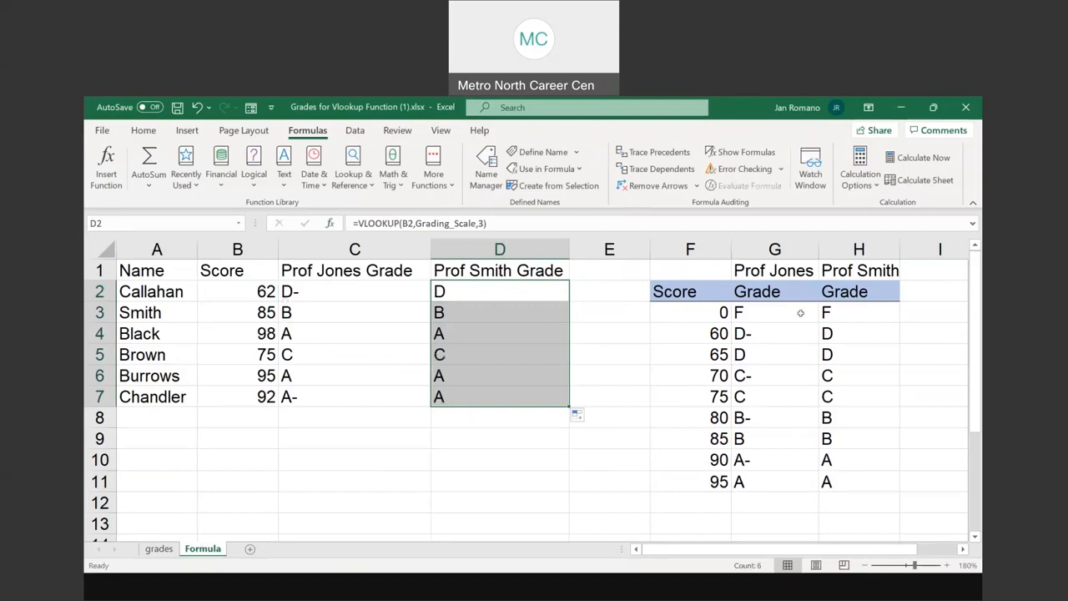
{"action": "left_click_drag", "start_coordinate": [834, 308], "coordinate": [835, 486]}
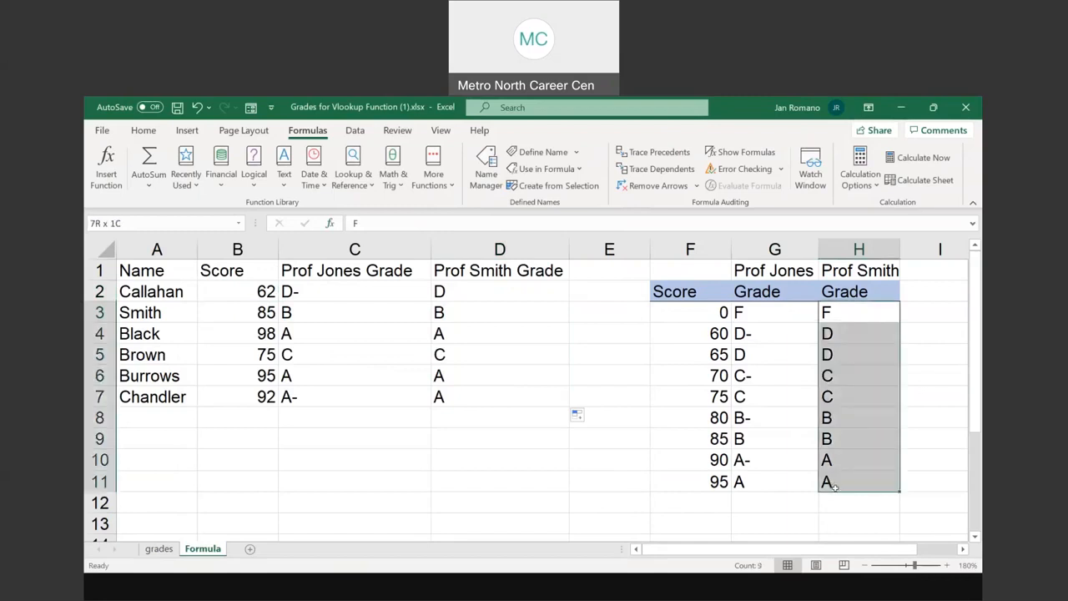
{"action": "left_click_drag", "start_coordinate": [687, 313], "coordinate": [691, 483]}
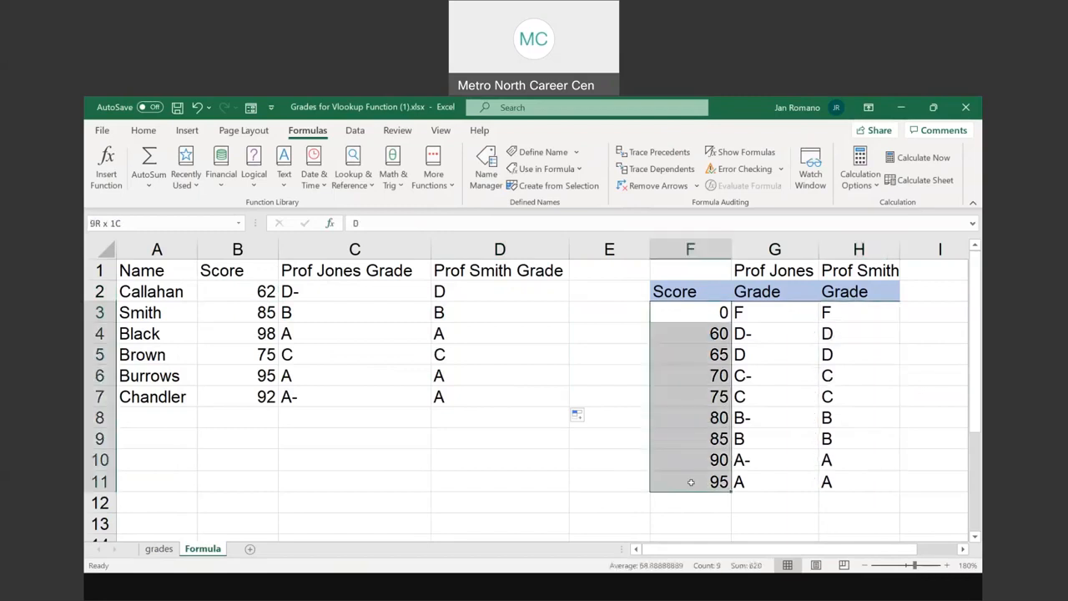
Compare both professors' grade columns in the scale (G and H) with the students' looked-up grades in columns C and D
{"action": "left_click_drag", "start_coordinate": [748, 334], "coordinate": [750, 482]}
{"action": "left_click_drag", "start_coordinate": [332, 292], "coordinate": [332, 396]}
{"action": "left_click_drag", "start_coordinate": [835, 312], "coordinate": [843, 485]}
{"action": "left_click_drag", "start_coordinate": [506, 291], "coordinate": [491, 393]}
{"action": "left_click", "coordinate": [406, 445]}
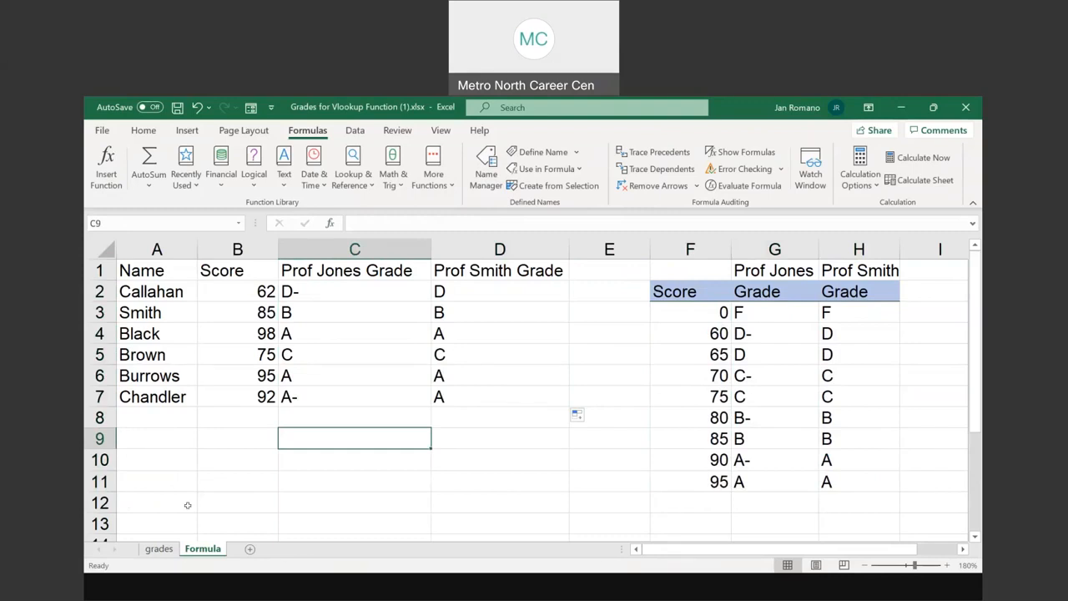
{"action": "left_click", "coordinate": [519, 593]}
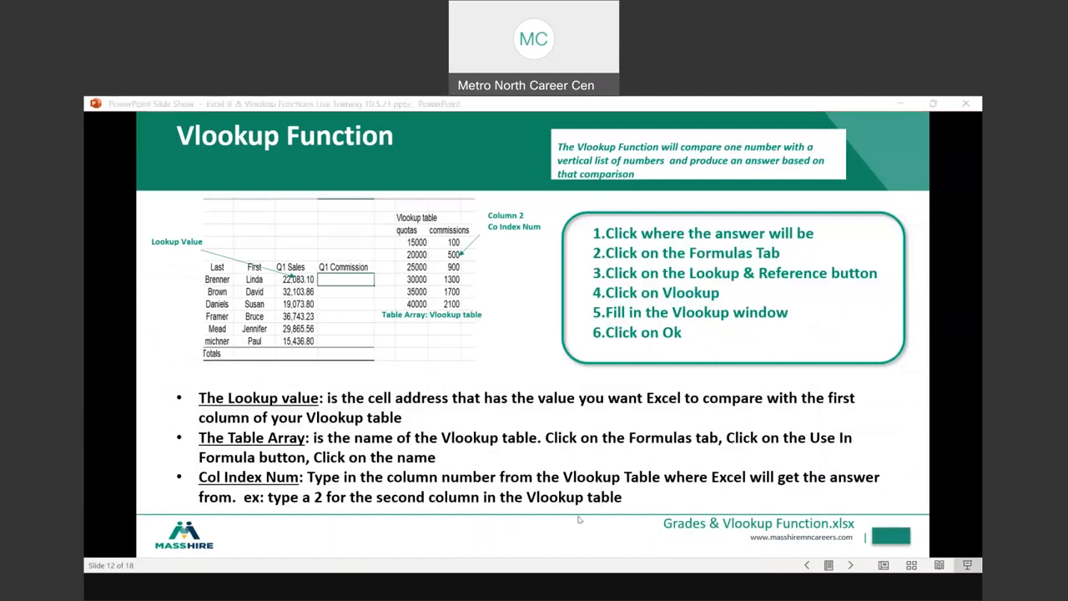
{"action": "key", "text": "alt+Tab"}
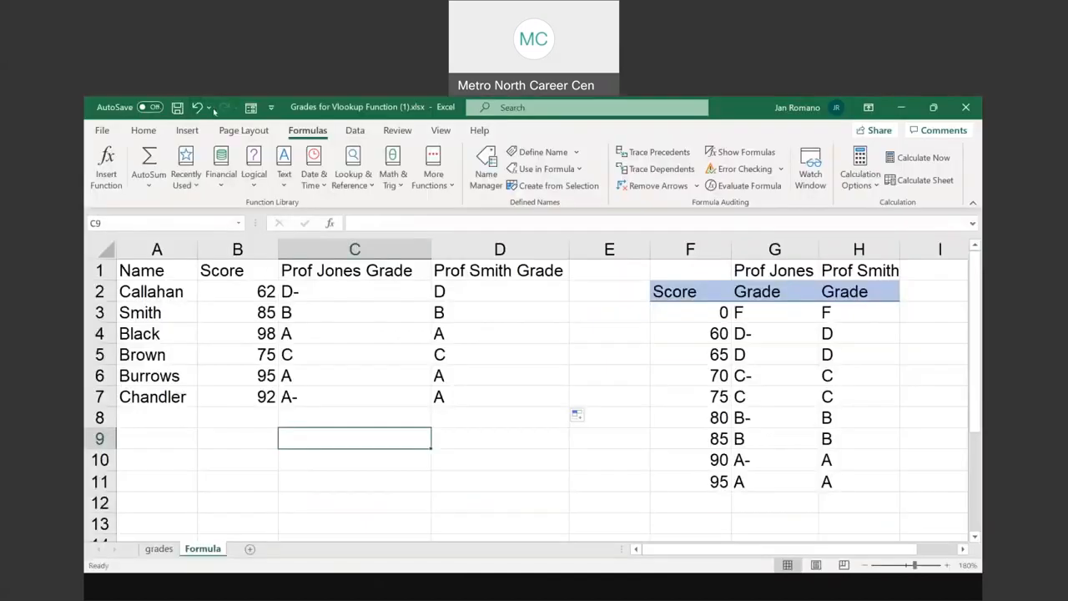
View All Commands in the Quick Access Toolbar customization options, and close the options without adding any command
{"action": "left_click", "coordinate": [270, 108]}
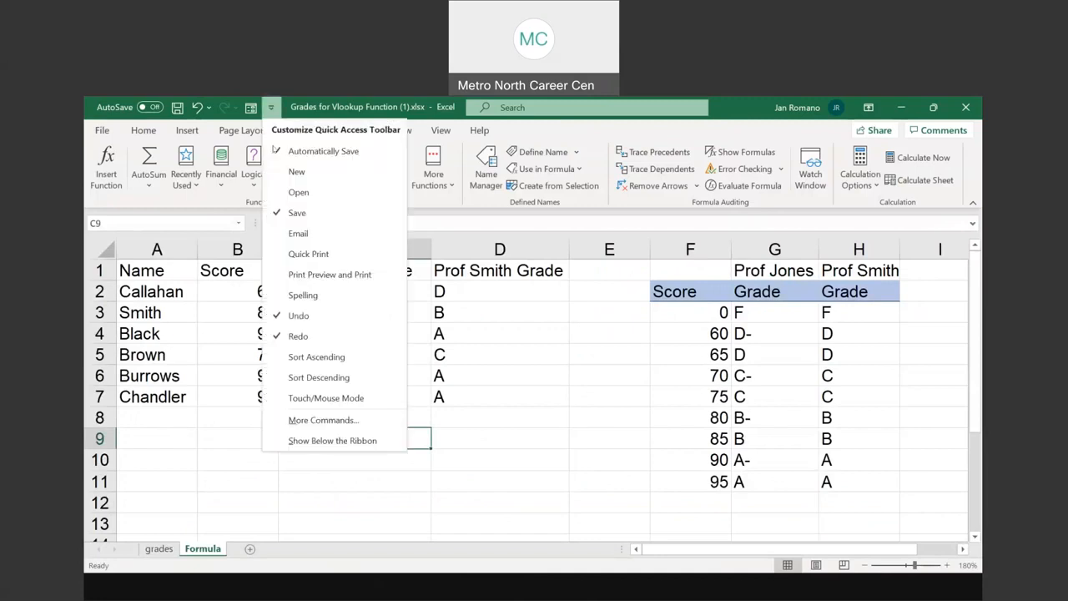
{"action": "left_click", "coordinate": [325, 422]}
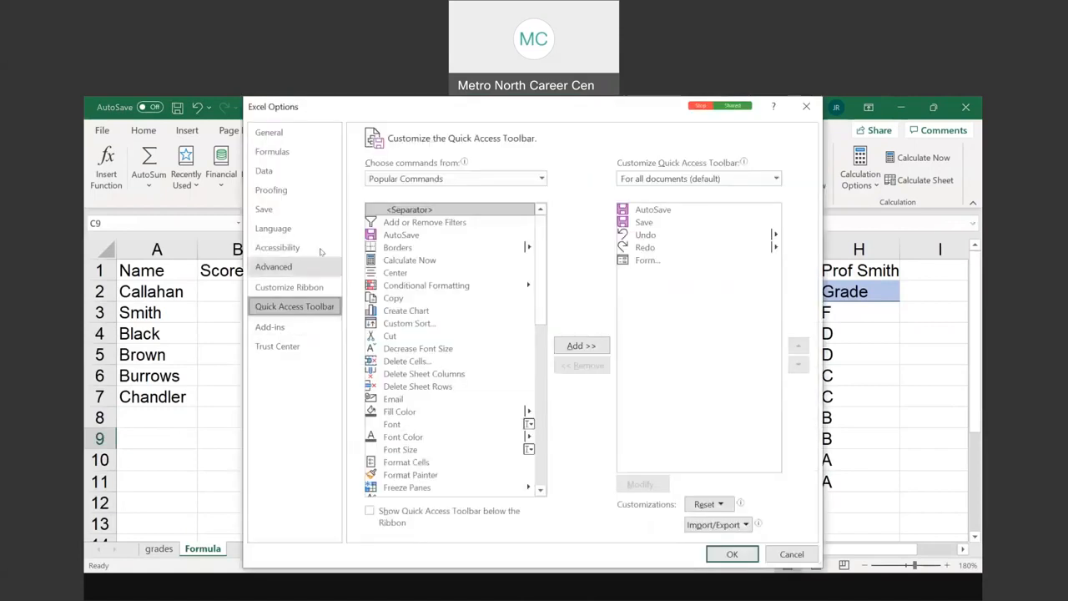
{"action": "left_click", "coordinate": [541, 178]}
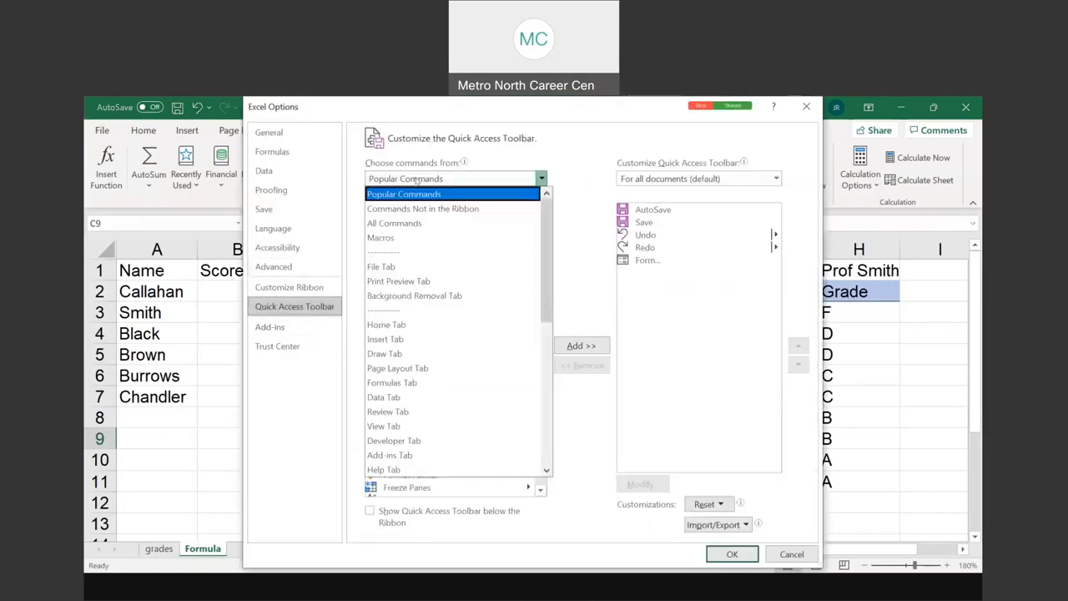
{"action": "left_click", "coordinate": [390, 226]}
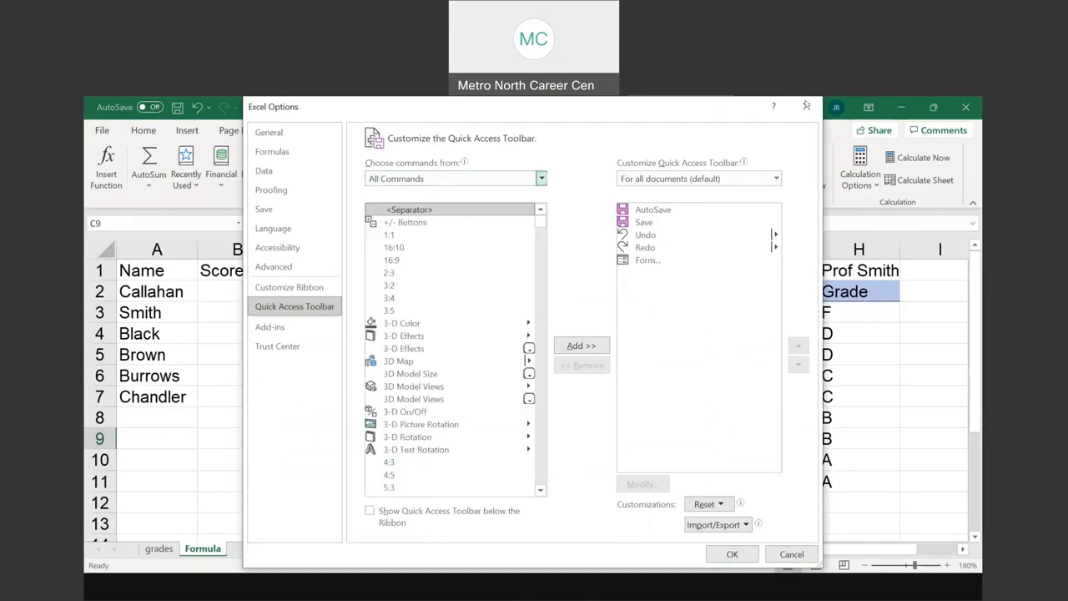
{"action": "left_click", "coordinate": [806, 106]}
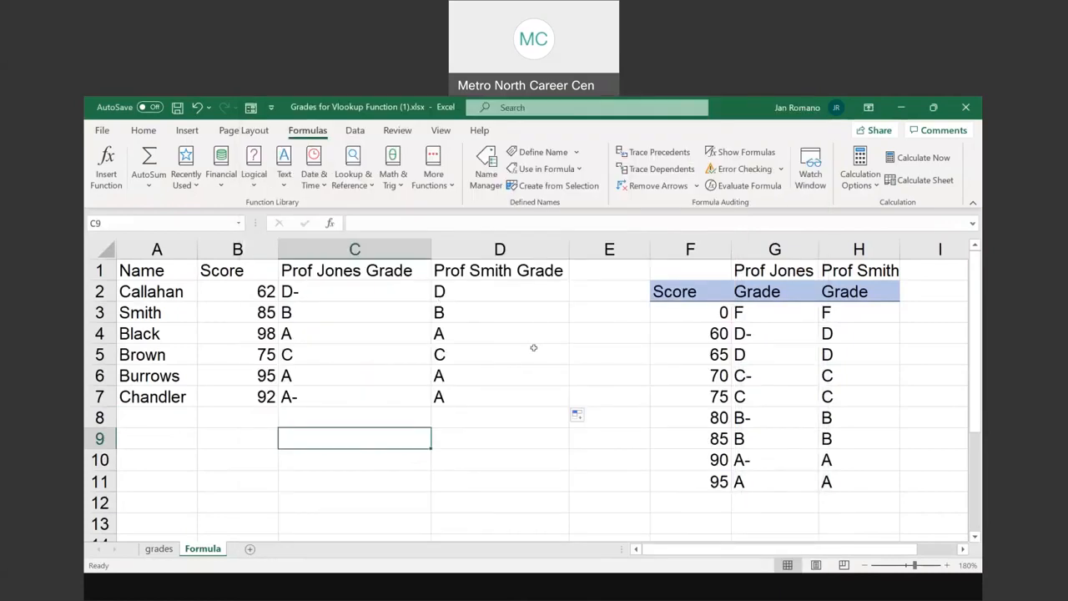
Reopen the Quick Access Toolbar customization, look further through the All Commands list, and close it without changes
{"action": "left_click", "coordinate": [271, 110]}
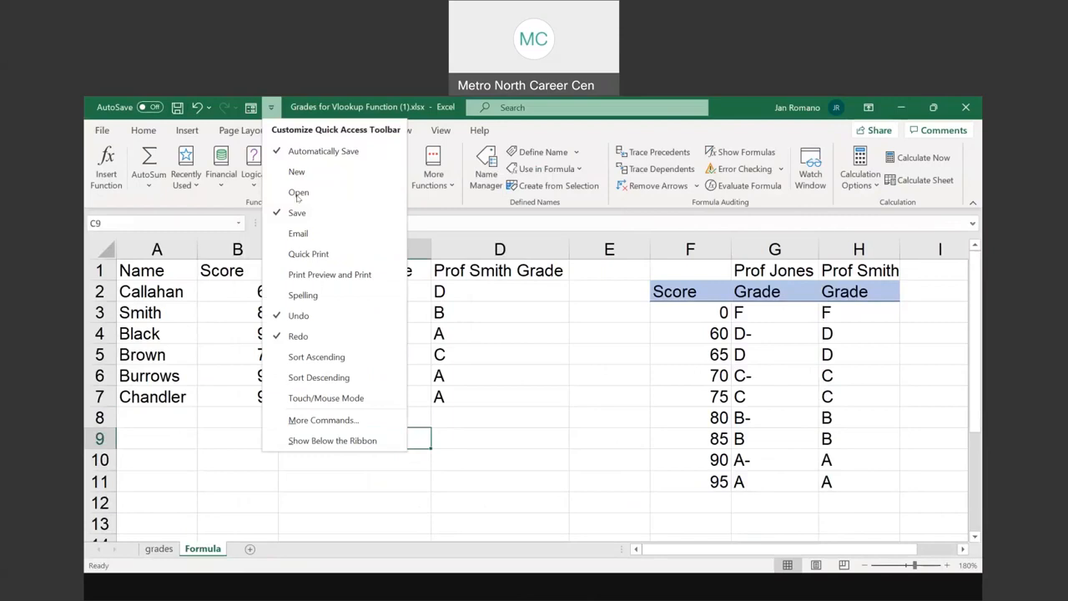
{"action": "left_click", "coordinate": [314, 420]}
{"action": "left_click", "coordinate": [424, 180]}
{"action": "left_click", "coordinate": [424, 181]}
{"action": "left_click", "coordinate": [418, 180]}
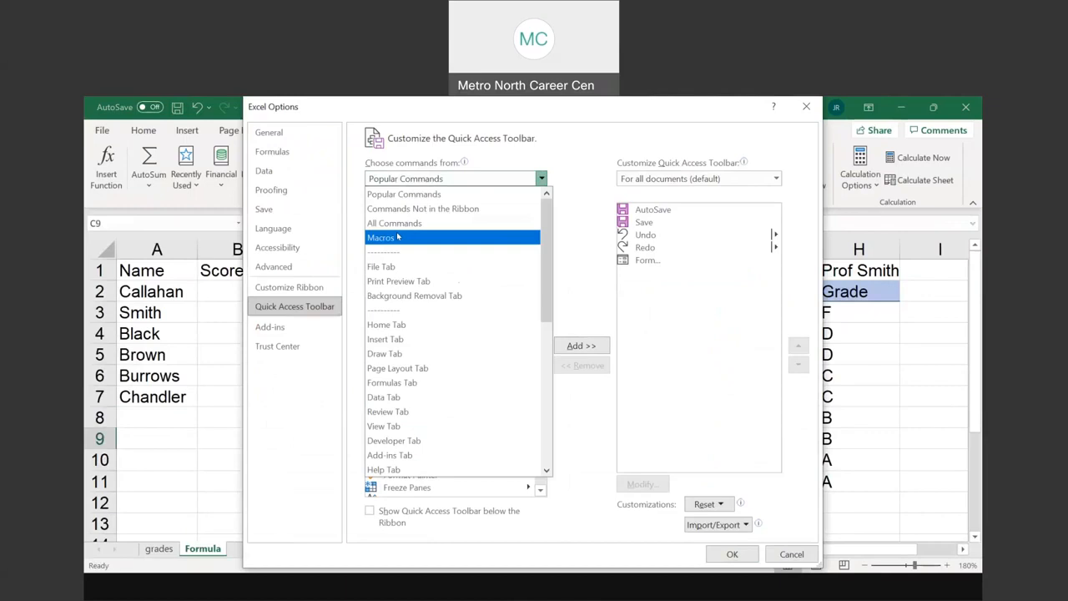
{"action": "left_click", "coordinate": [394, 222]}
{"action": "scroll", "coordinate": [544, 483], "scroll_direction": "down", "scroll_amount": 15}
{"action": "scroll", "coordinate": [543, 482], "scroll_direction": "down", "scroll_amount": 10}
{"action": "left_click", "coordinate": [582, 346]}
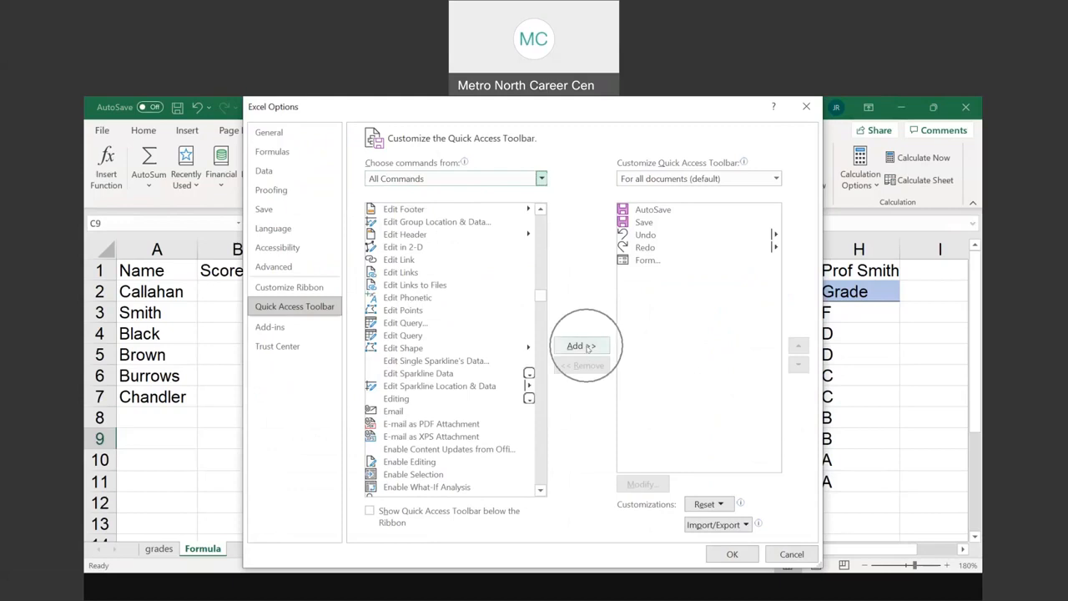
{"action": "left_click", "coordinate": [806, 107]}
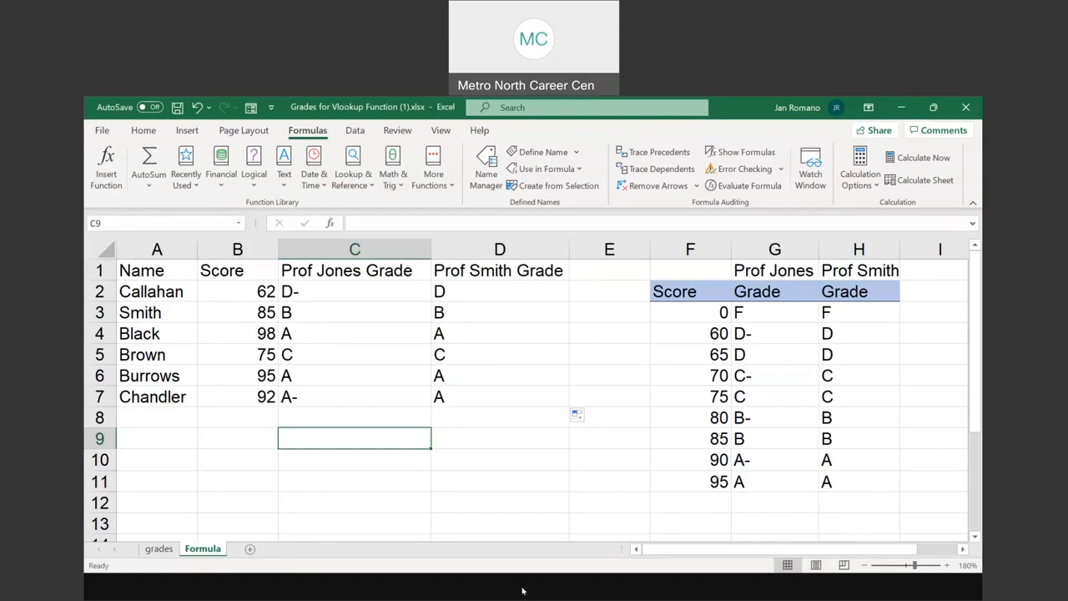
Switch to the PowerPoint slide show and advance to the slide on combining Vlookup with the IF function
{"action": "key", "text": "alt+Tab"}
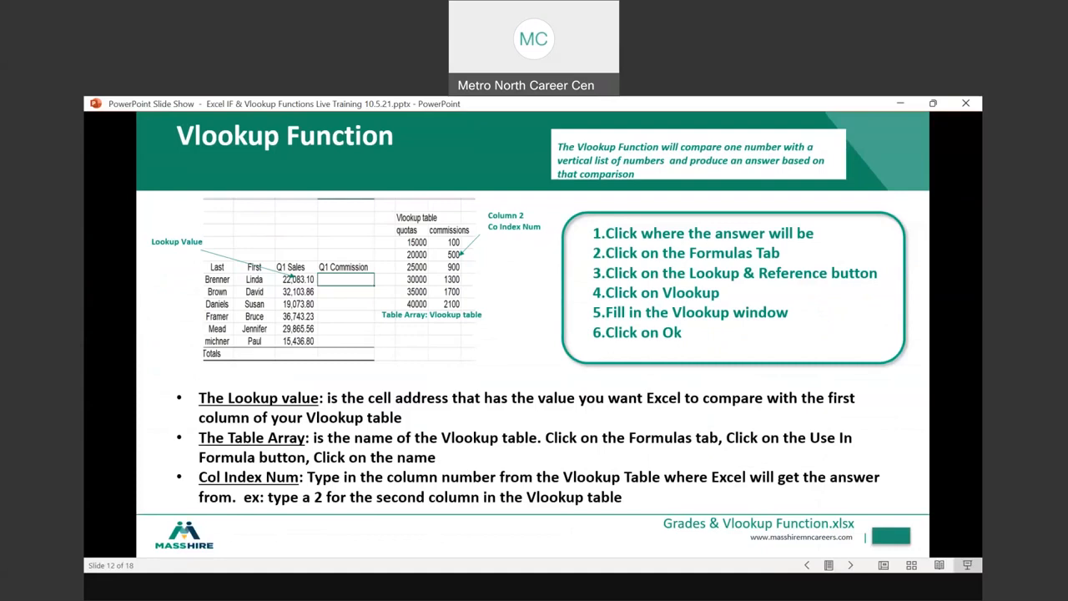
{"action": "key", "text": "Right"}
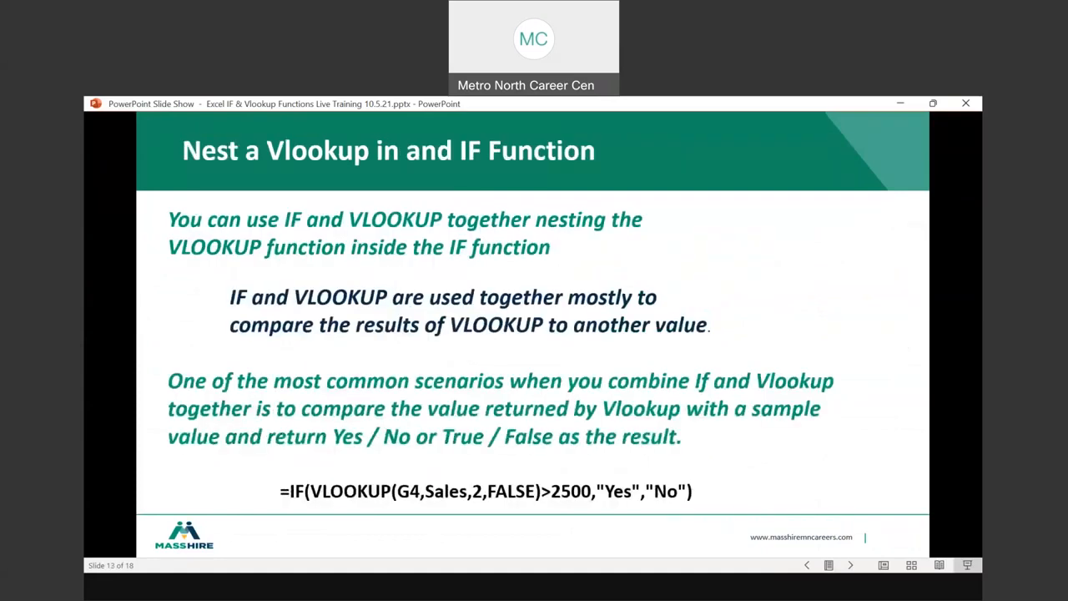
{"action": "key", "text": "Right"}
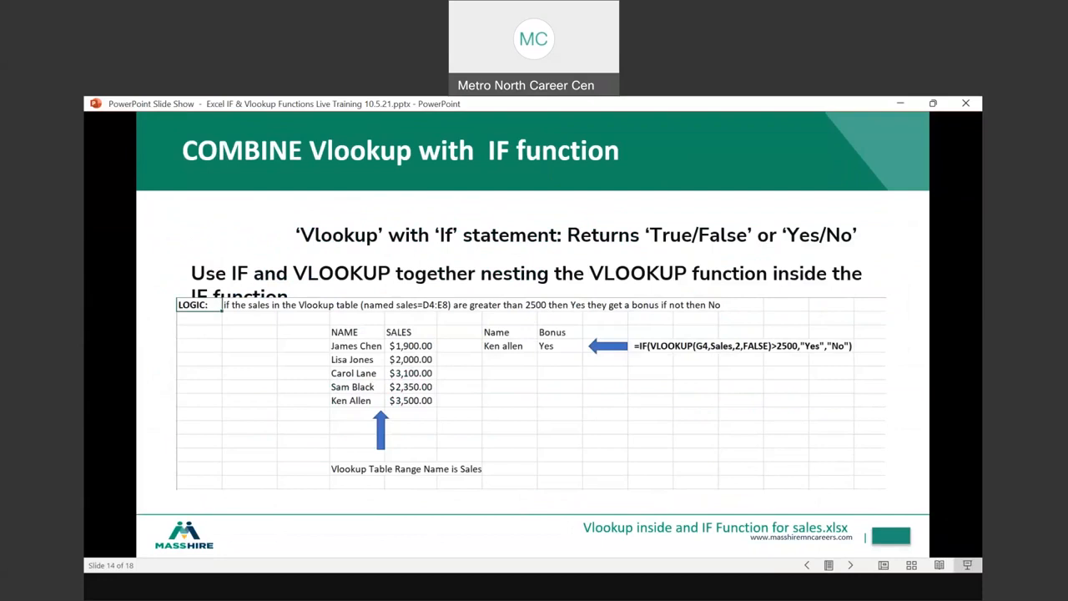
{"action": "key", "text": "ctrl"}
{"action": "key", "text": "ctrl"}
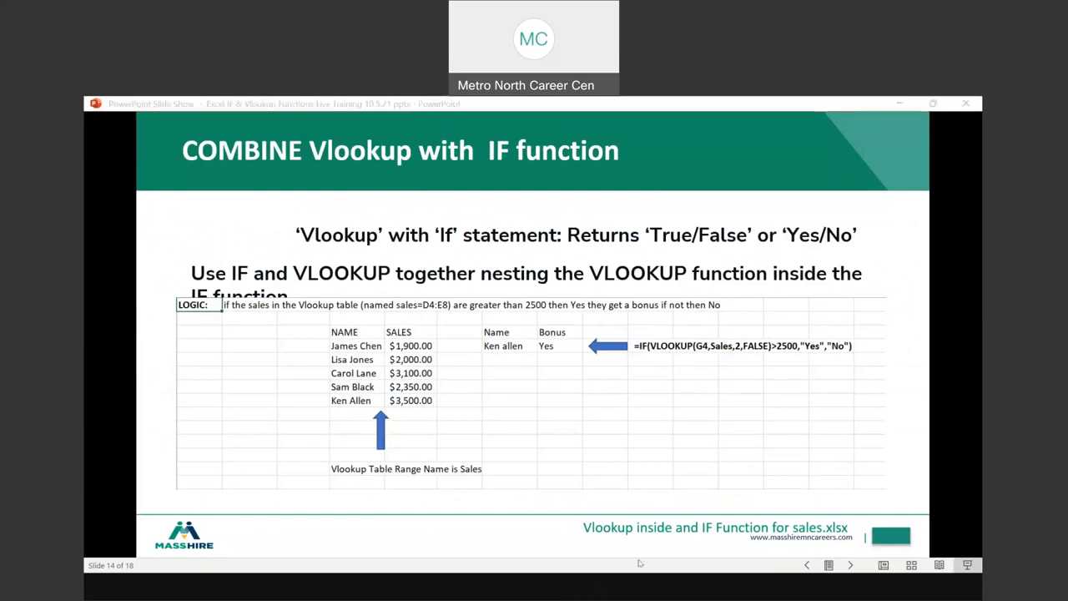
Switch to the Excel workbook Vlookup inside an IF function for Sales (1).xlsx and set the Logic sheet's zoom to 120%
{"action": "left_click", "coordinate": [451, 541]}
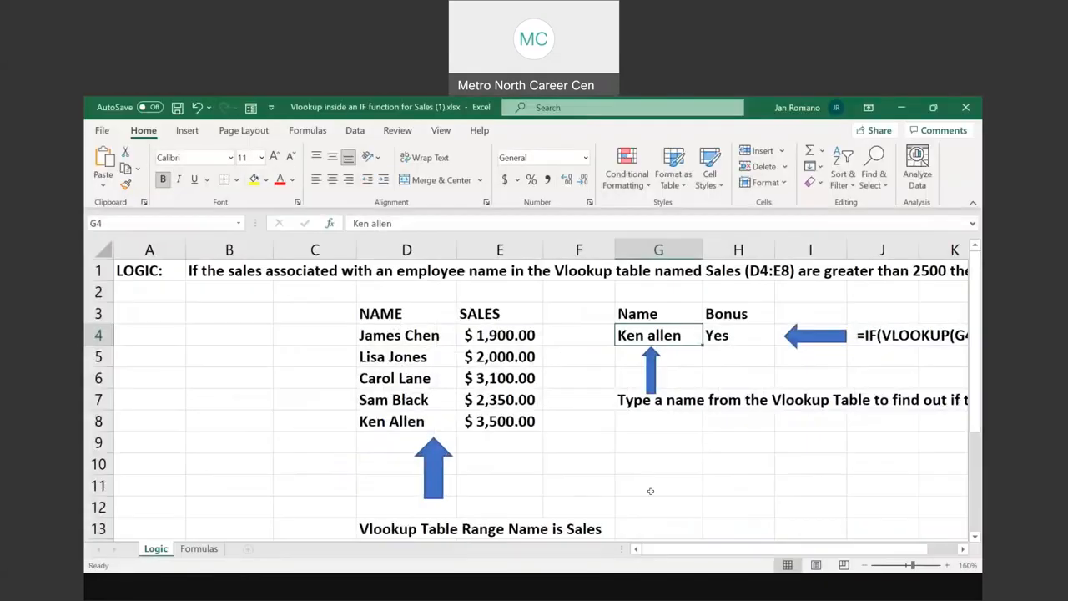
{"action": "left_click", "coordinate": [905, 565]}
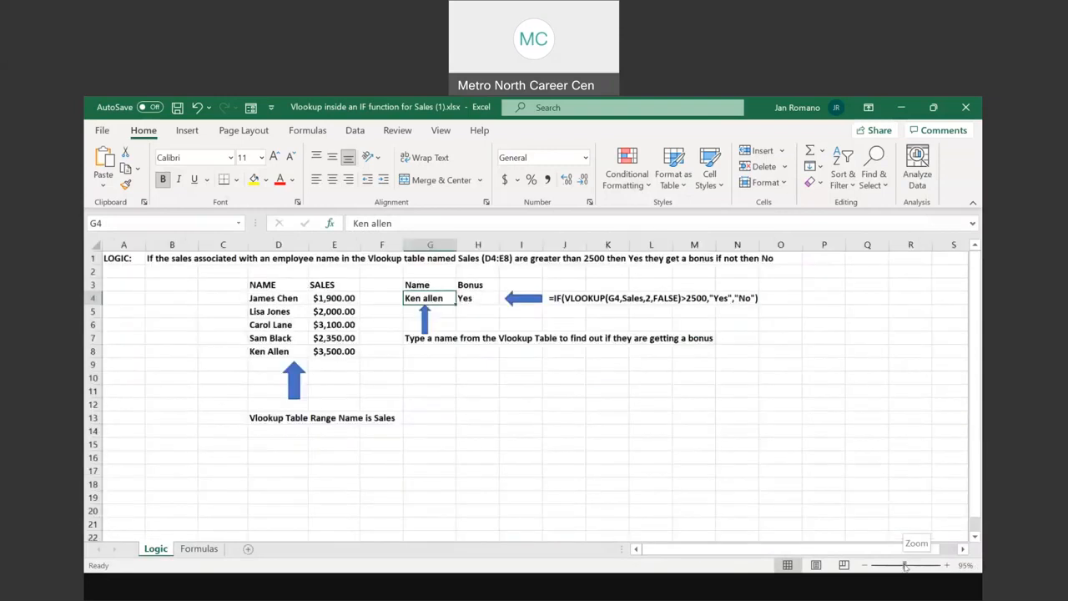
{"action": "left_click", "coordinate": [947, 565]}
{"action": "left_click", "coordinate": [947, 565]}
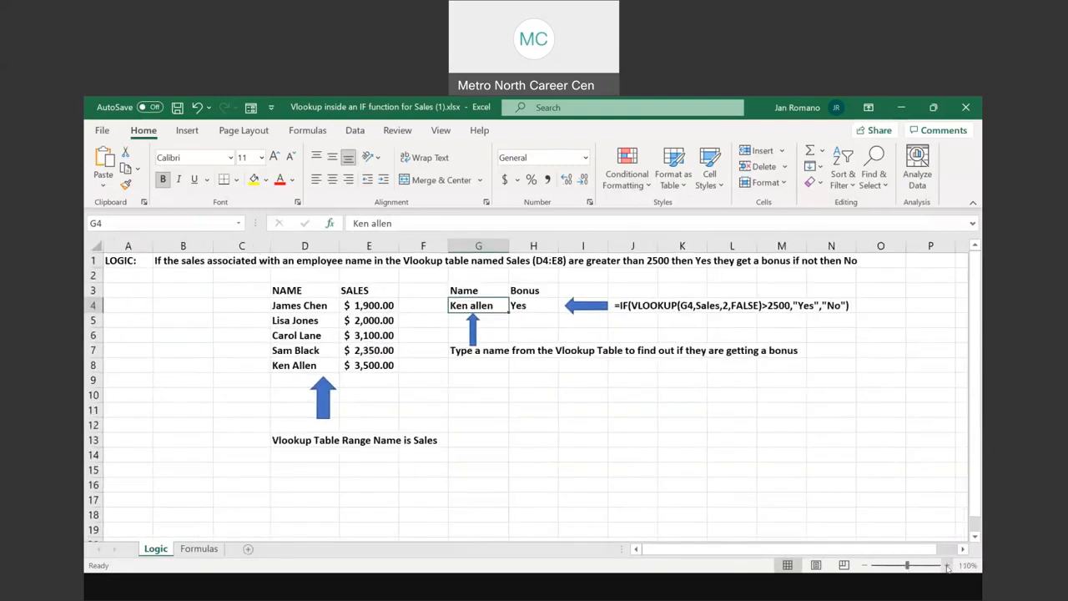
{"action": "left_click", "coordinate": [947, 565]}
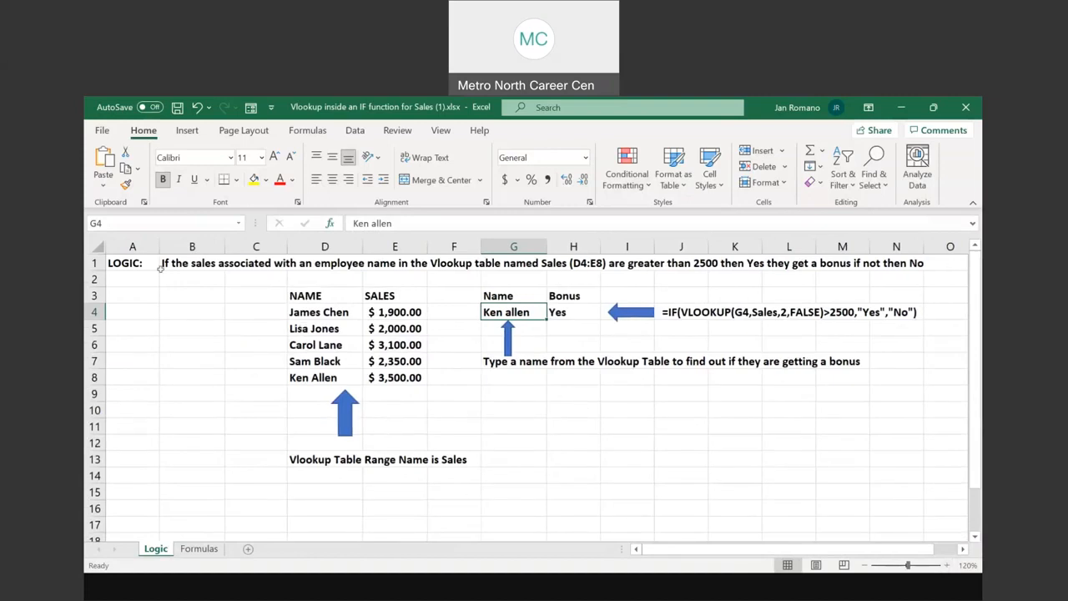
Examine the bonus logic statement in row 1 and the lookup table range D4:E8 with its range name
{"action": "left_click_drag", "start_coordinate": [161, 267], "coordinate": [903, 258]}
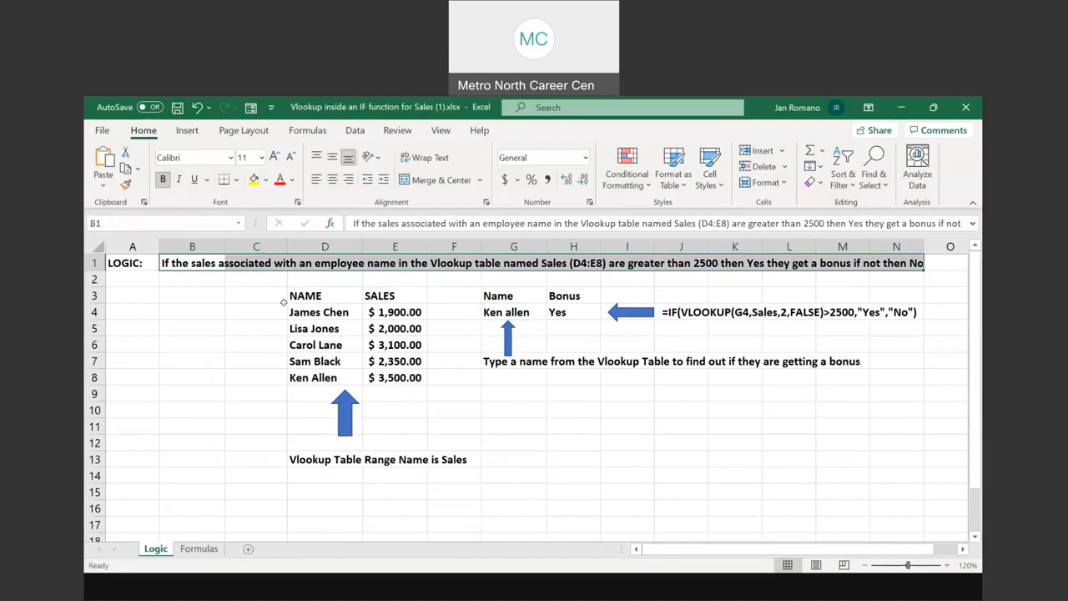
{"action": "left_click_drag", "start_coordinate": [292, 310], "coordinate": [393, 377]}
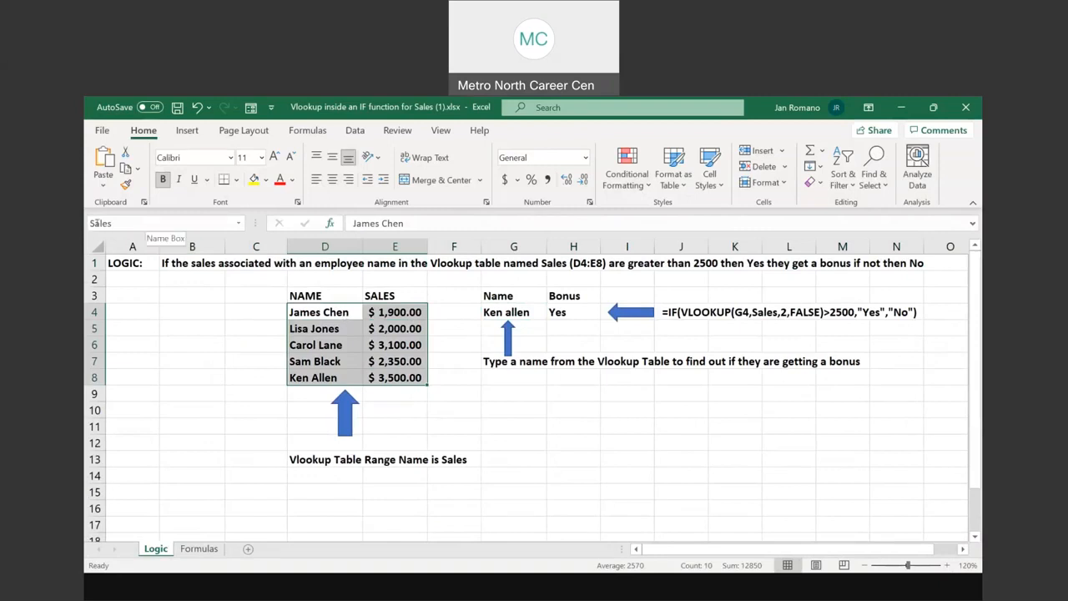
{"action": "key", "text": "ctrl+q"}
{"action": "left_click_drag", "start_coordinate": [323, 313], "coordinate": [409, 377]}
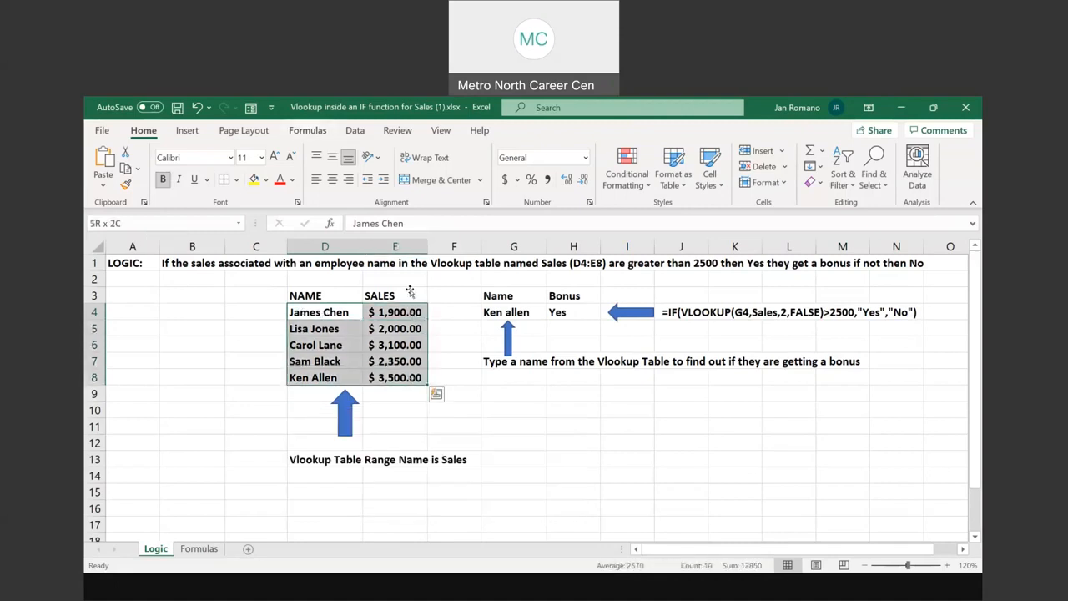
{"action": "left_click_drag", "start_coordinate": [344, 311], "coordinate": [400, 377]}
Clear the employee name in G4 and the bonus formula in H4
{"action": "left_click", "coordinate": [511, 312]}
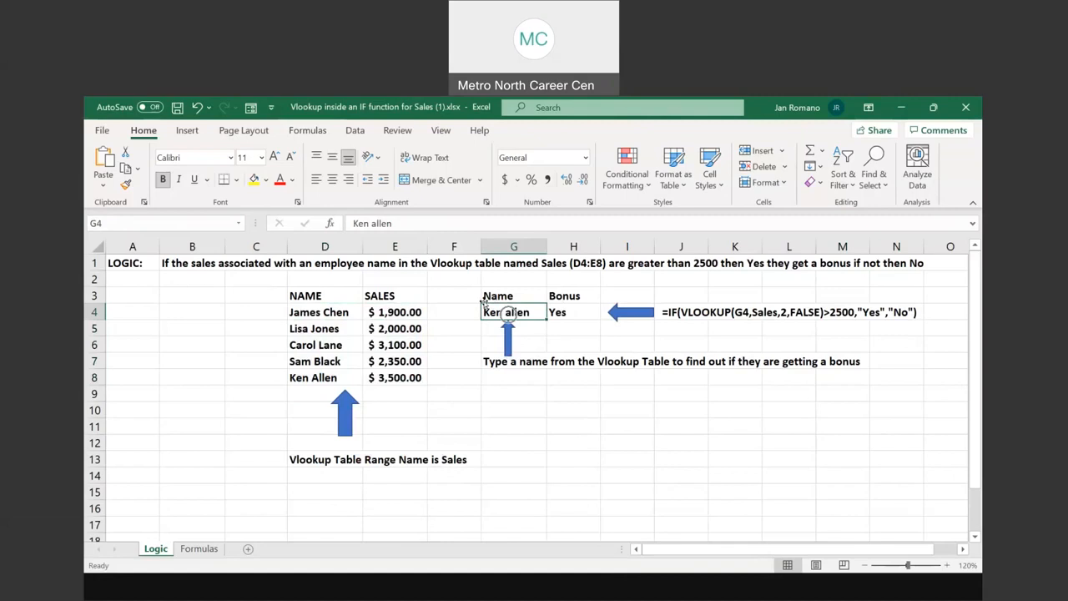
{"action": "key", "text": "Delete"}
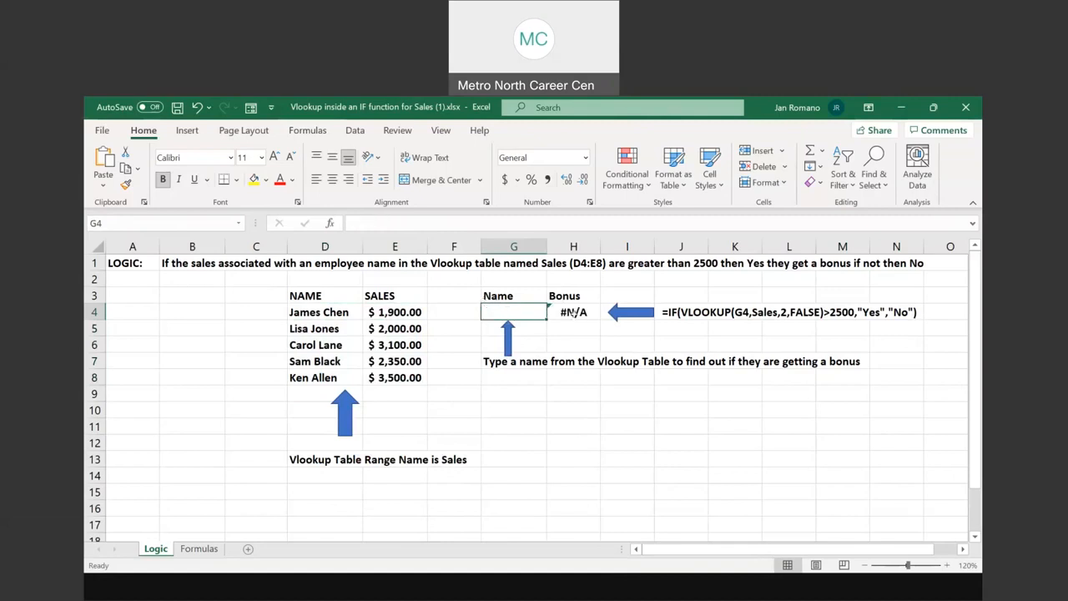
{"action": "left_click", "coordinate": [574, 312]}
{"action": "key", "text": "Delete"}
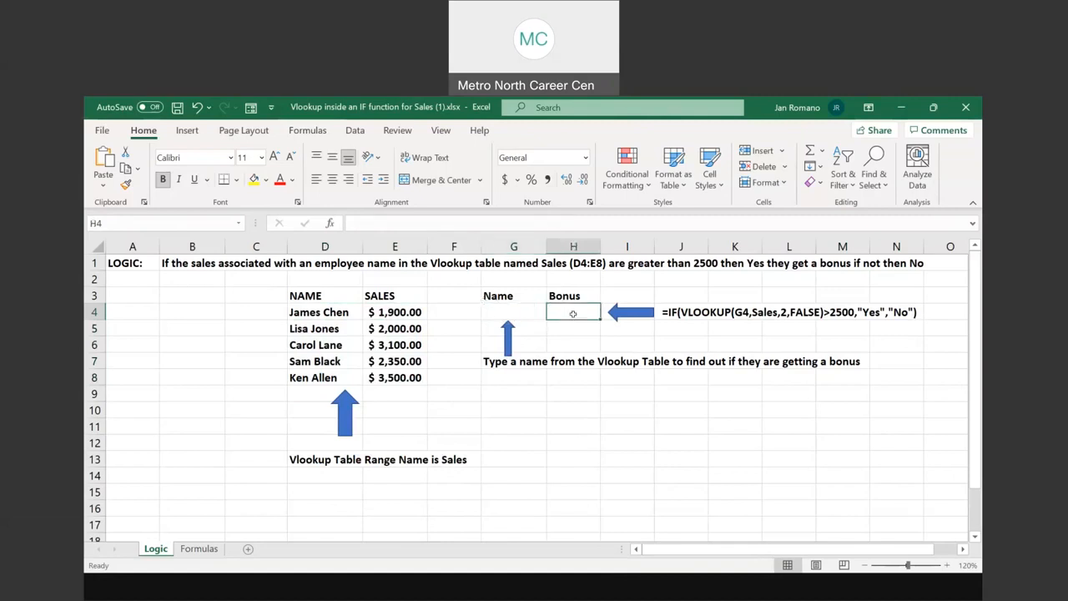
Review the employee names in D4:D8, the name and bonus cells G4 and H4, and the Sales lookup range
{"action": "left_click_drag", "start_coordinate": [319, 310], "coordinate": [317, 377]}
{"action": "left_click", "coordinate": [518, 311]}
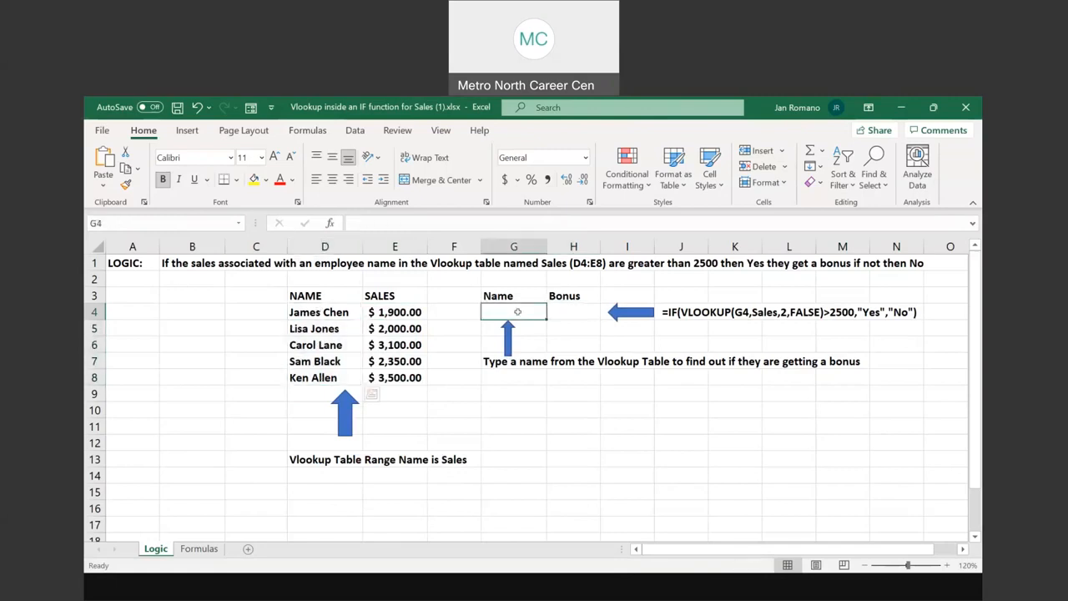
{"action": "left_click", "coordinate": [570, 311]}
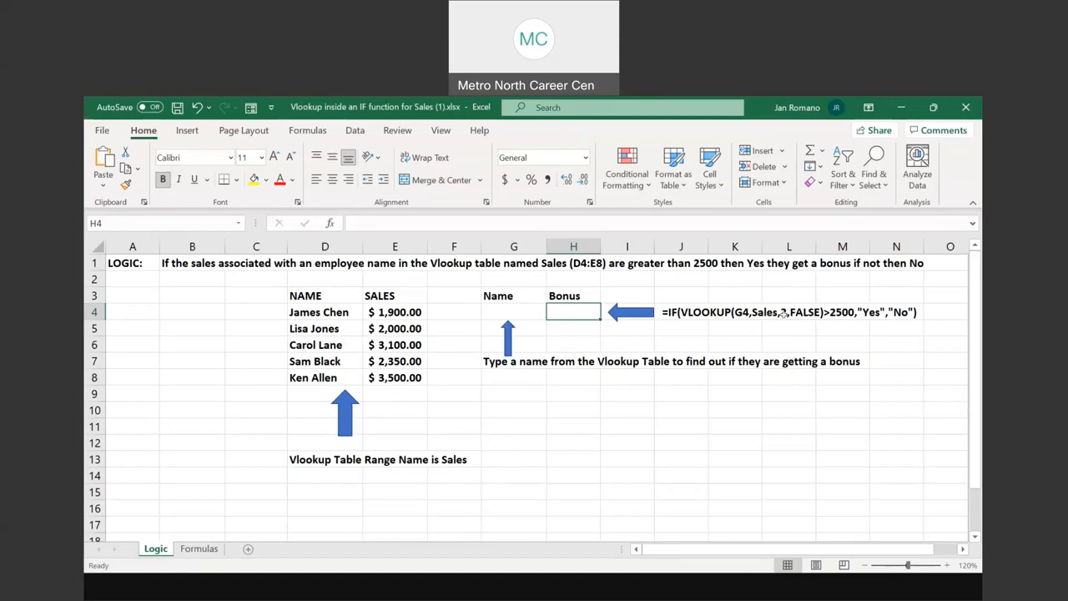
{"action": "left_click_drag", "start_coordinate": [301, 312], "coordinate": [395, 354]}
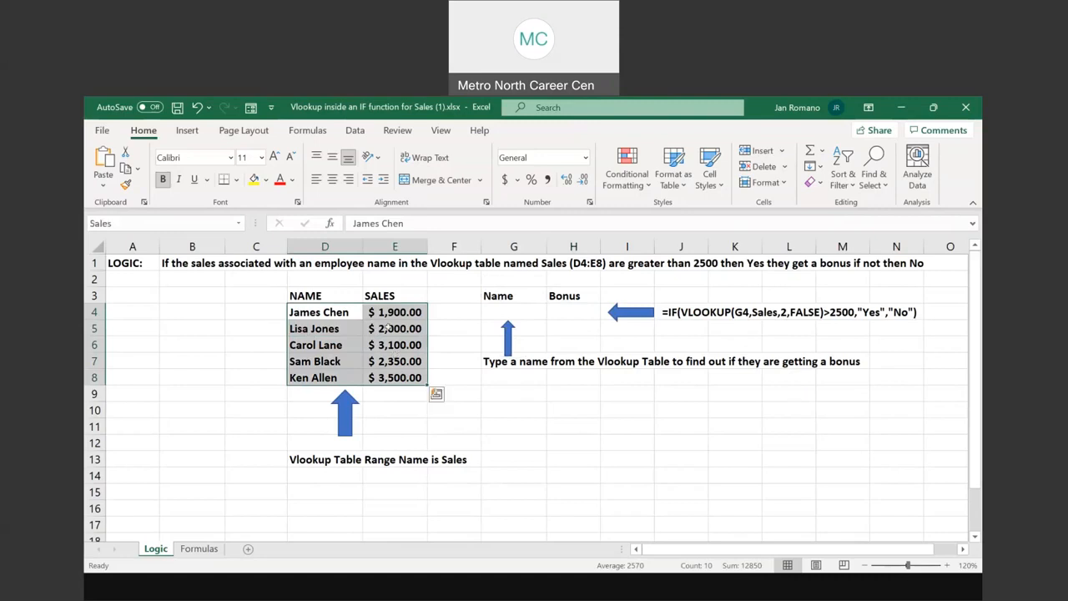
Undo the clearing of the name in G4 and the bonus formula in H4
{"action": "left_click", "coordinate": [506, 311]}
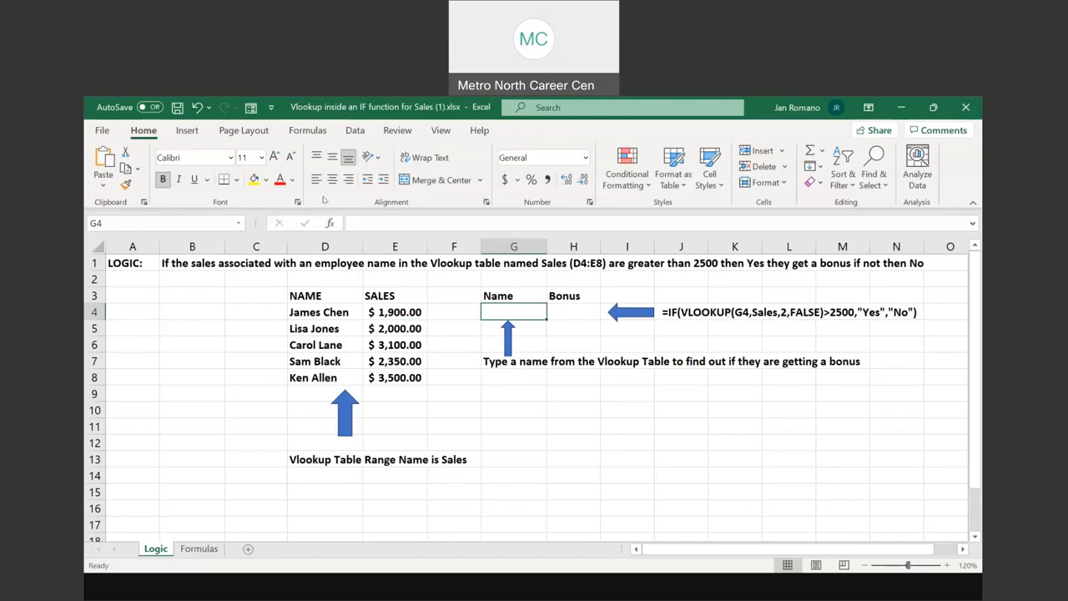
{"action": "left_click", "coordinate": [198, 109]}
{"action": "left_click", "coordinate": [197, 109]}
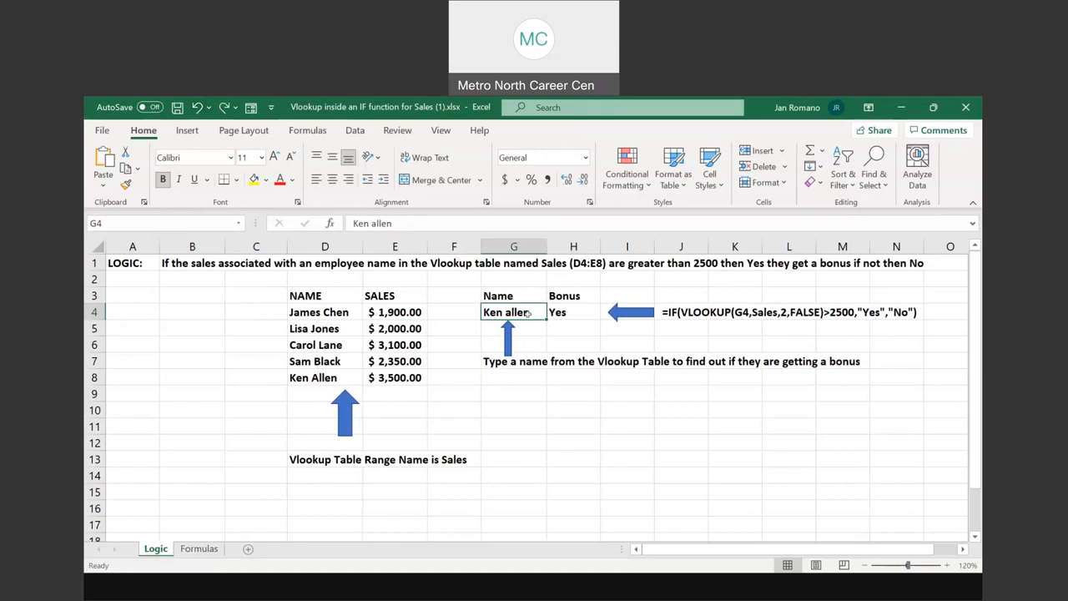
Examine the nested IF and VLOOKUP formula in H4, including its column index and greater-than-2500 test, and leave it unchanged
{"action": "left_click", "coordinate": [563, 312]}
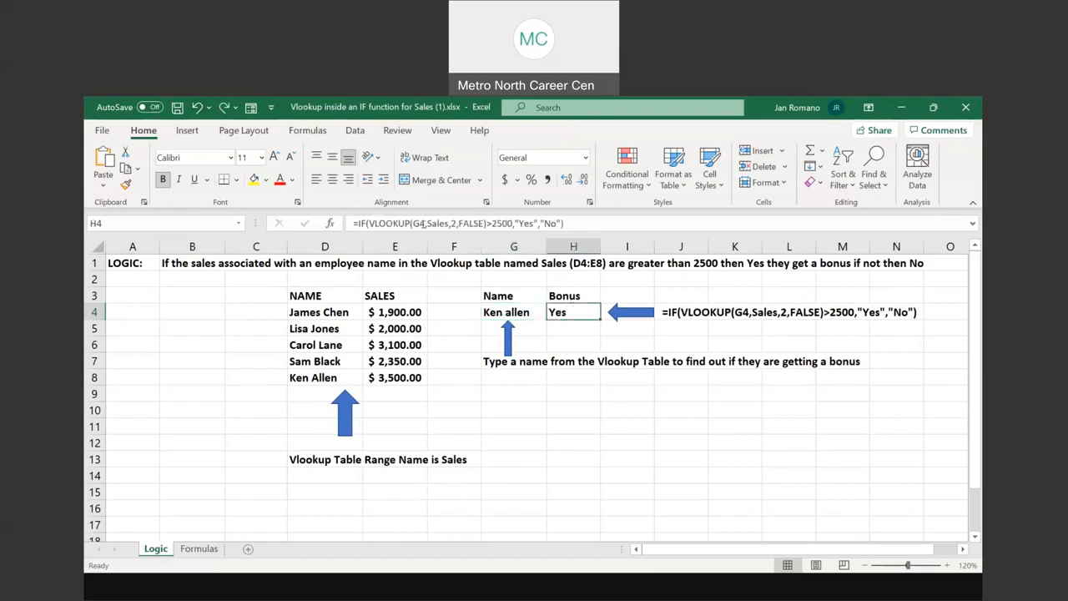
{"action": "left_click_drag", "start_coordinate": [348, 223], "coordinate": [593, 221]}
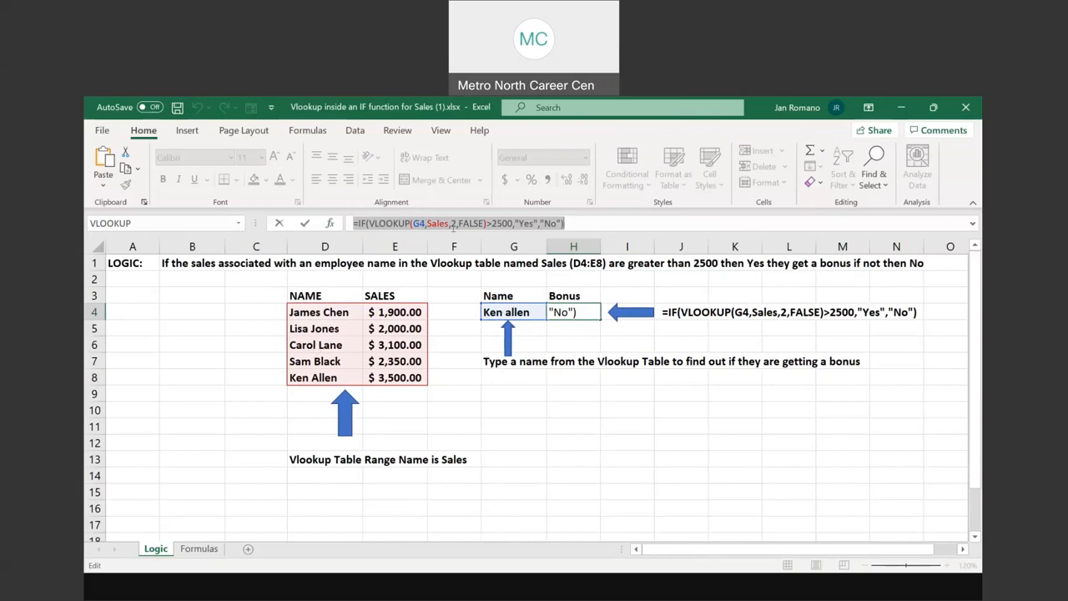
{"action": "left_click", "coordinate": [451, 222]}
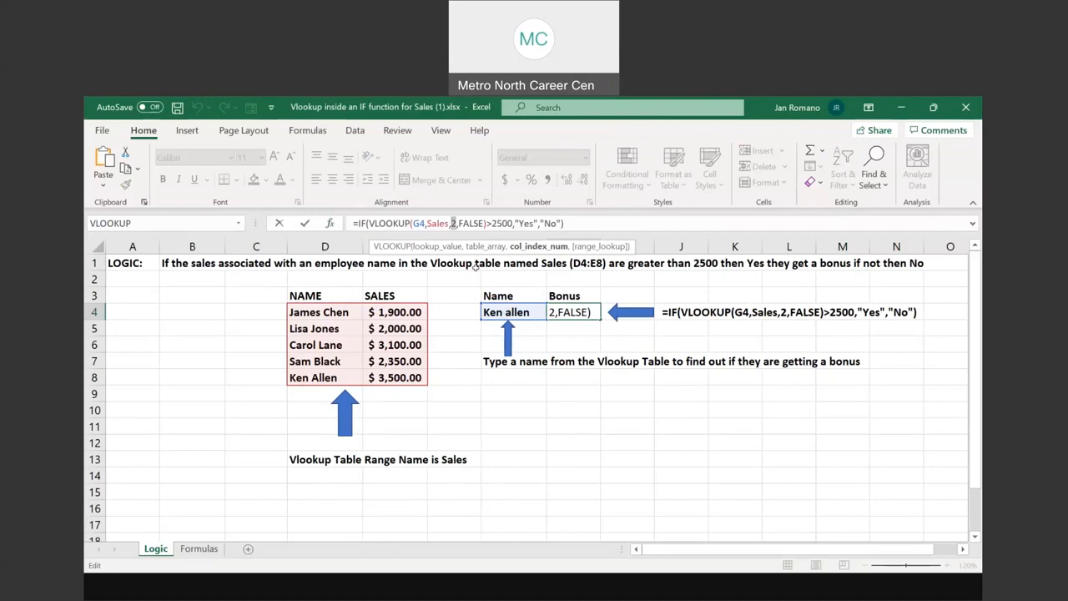
{"action": "left_click", "coordinate": [505, 221]}
{"action": "key", "text": "ctrl+Return"}
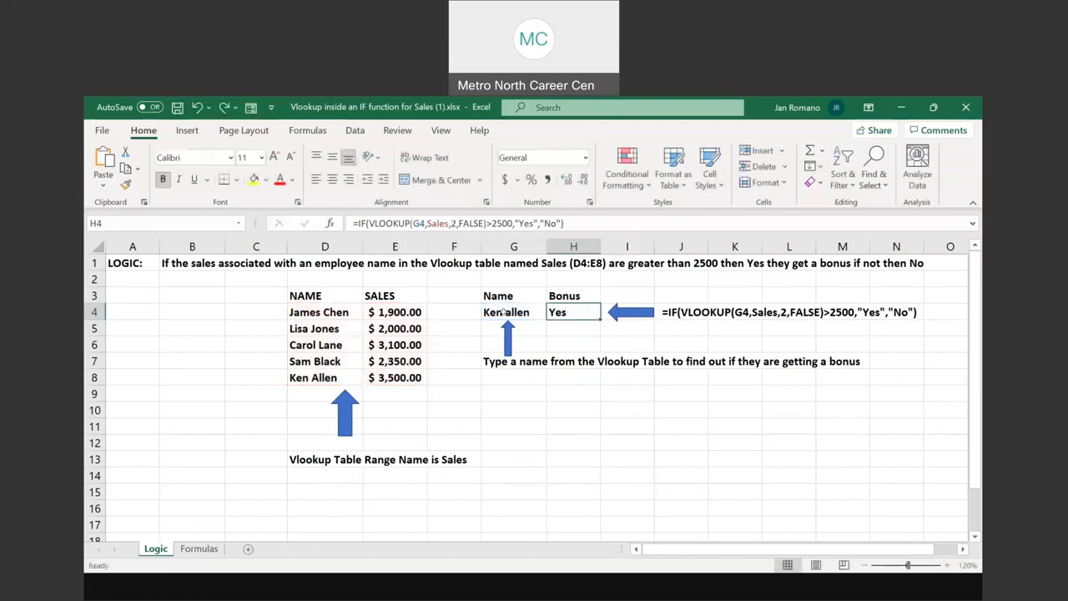
Enter the employee name from D7 in the name cell G4 and compare the bonus with that employee's row D7:E7
{"action": "left_click", "coordinate": [502, 311]}
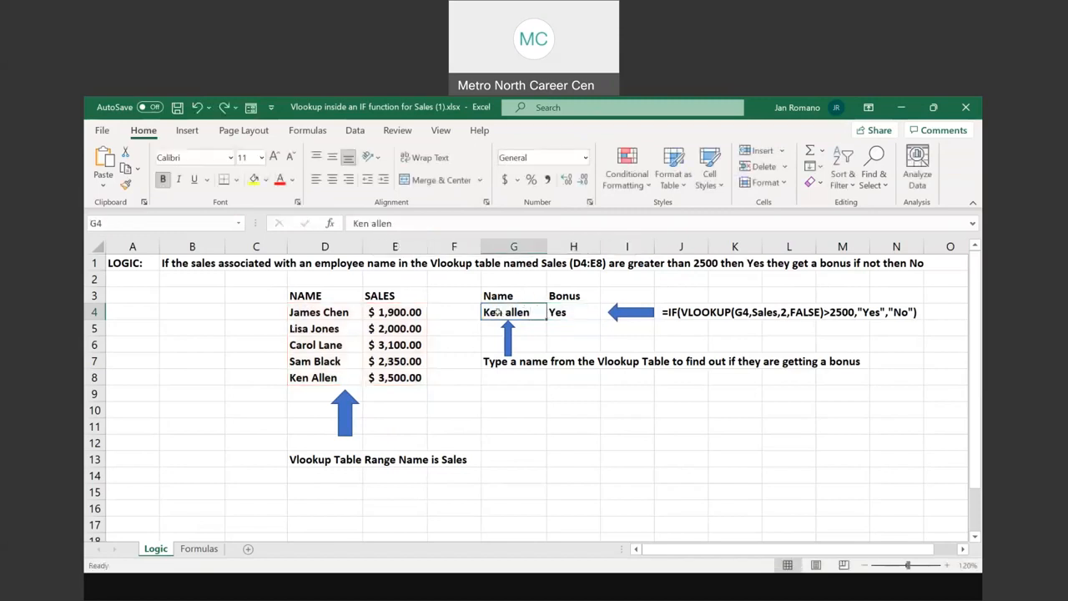
{"action": "type", "text": "Sam Black"}
{"action": "key", "text": "Return"}
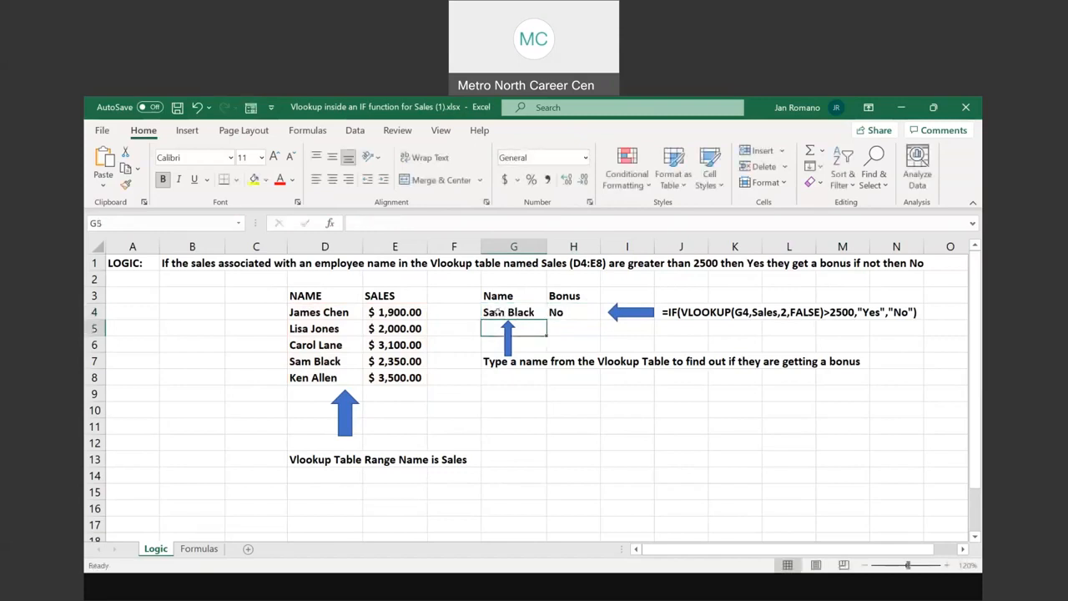
{"action": "left_click_drag", "start_coordinate": [348, 364], "coordinate": [396, 361]}
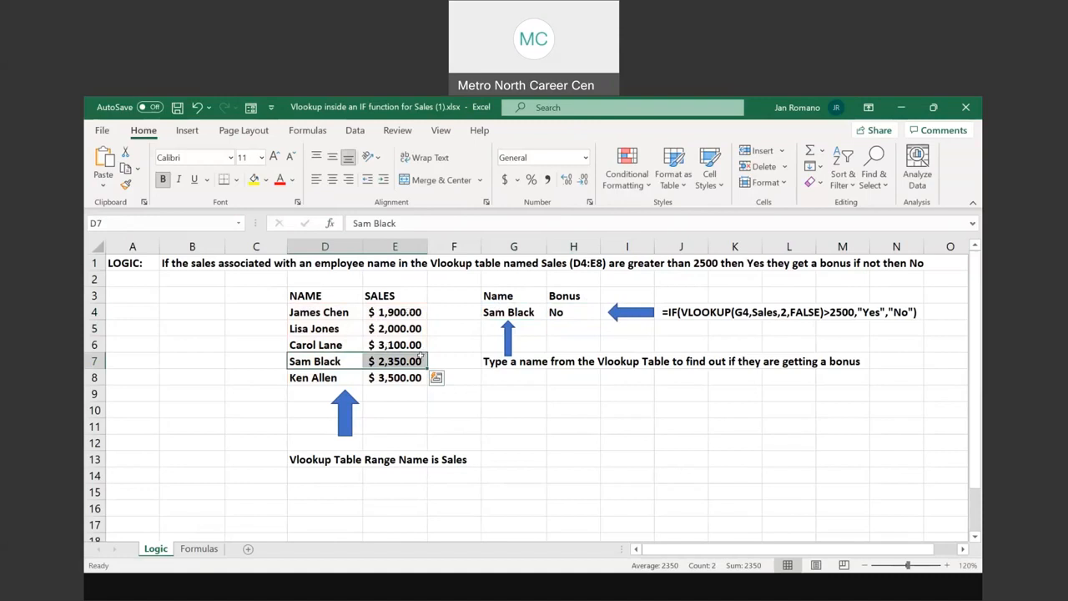
Replace the name in G4 with the employee name listed in D6
{"action": "left_click", "coordinate": [494, 311]}
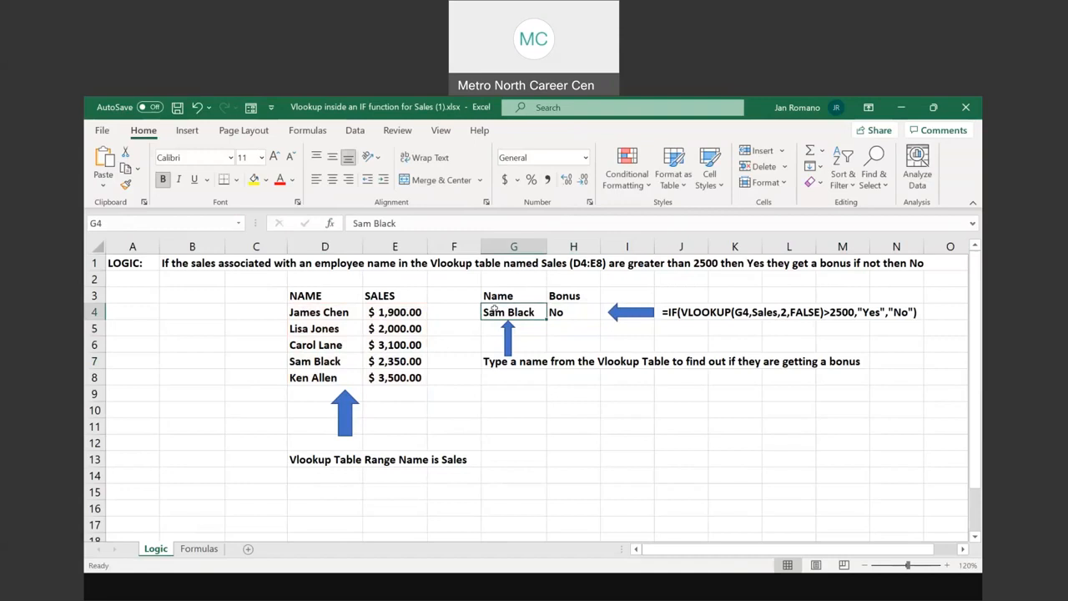
{"action": "type", "text": "Carol L"}
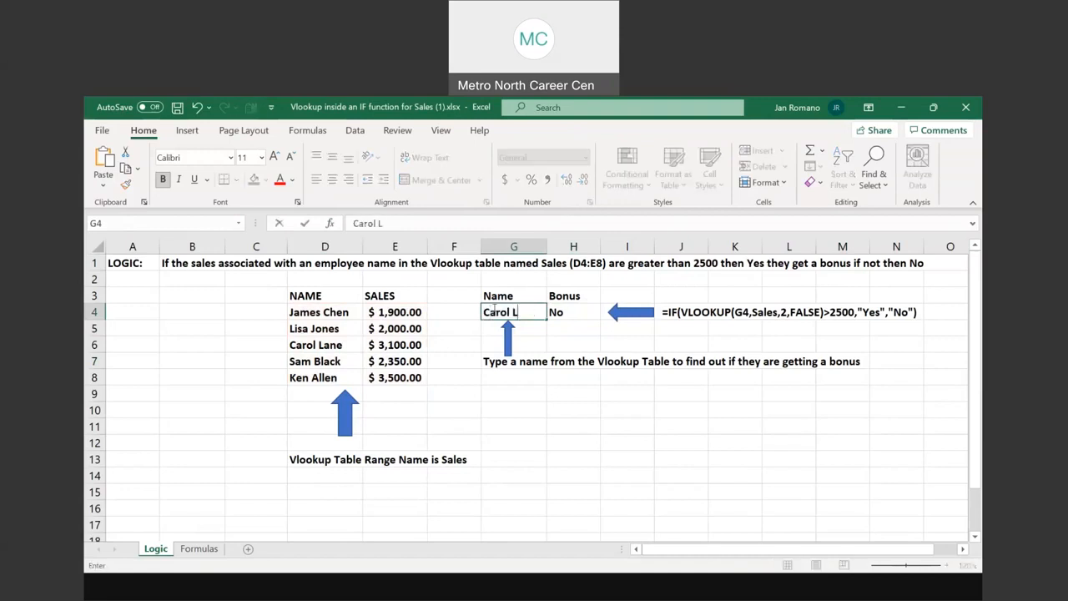
{"action": "type", "text": "ane"}
{"action": "key", "text": "Return"}
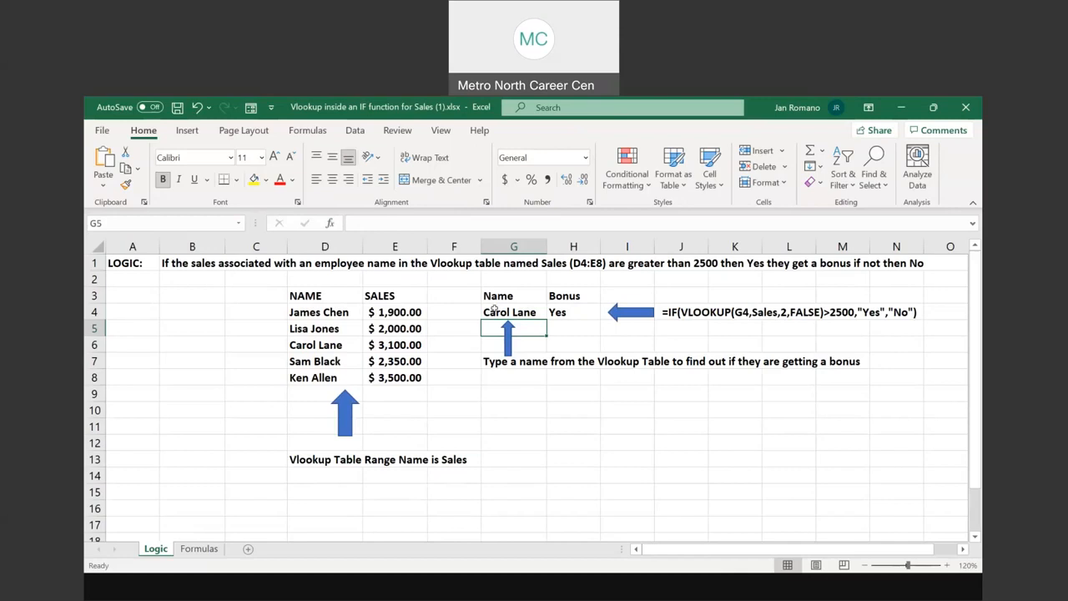
Replace the name in G4 with the employee name listed in D4
{"action": "left_click", "coordinate": [509, 311]}
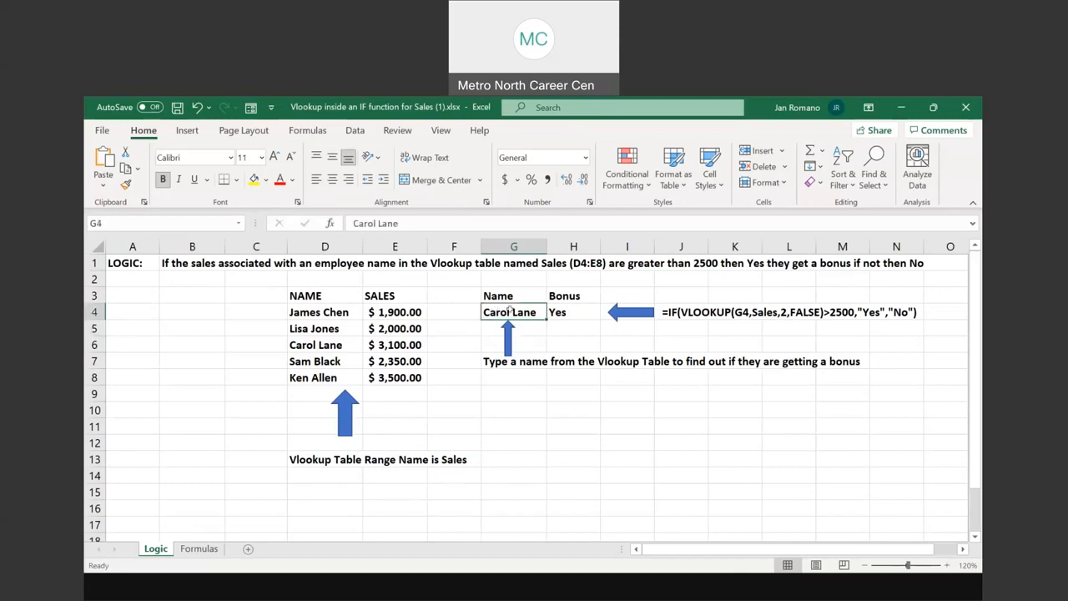
{"action": "type", "text": "James "}
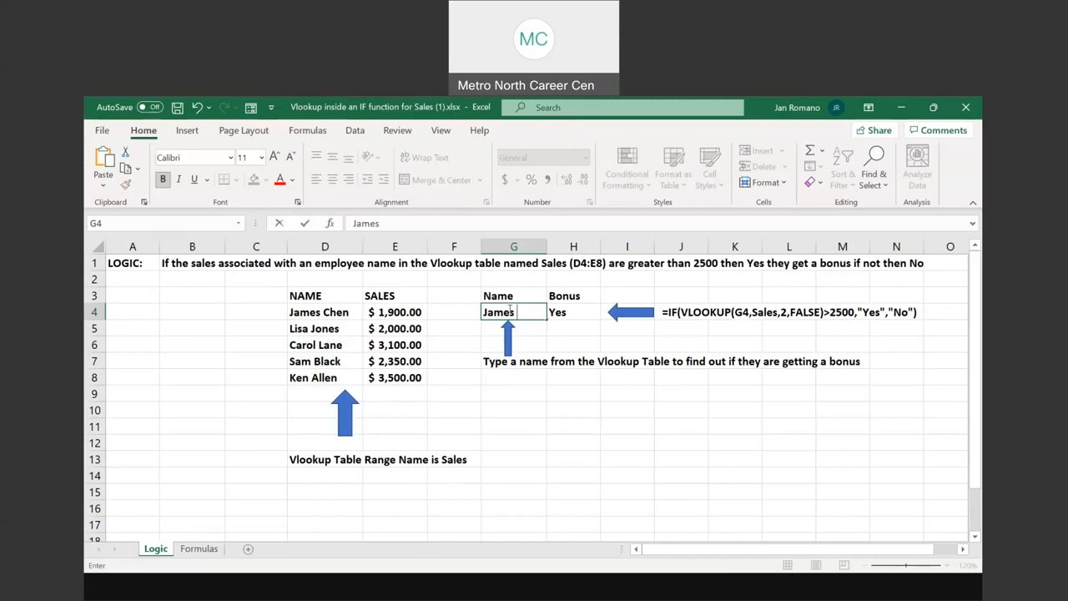
{"action": "type", "text": "Chen"}
{"action": "key", "text": "Return"}
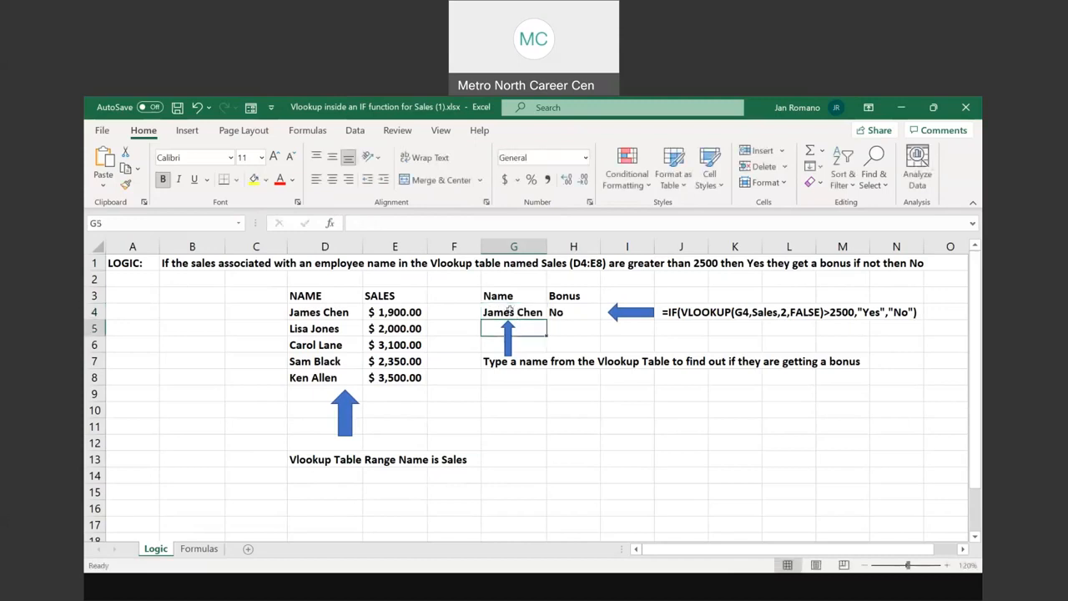
Copy the employee name from D5 into the name cell G4 and end the copy mode
{"action": "left_click", "coordinate": [318, 330]}
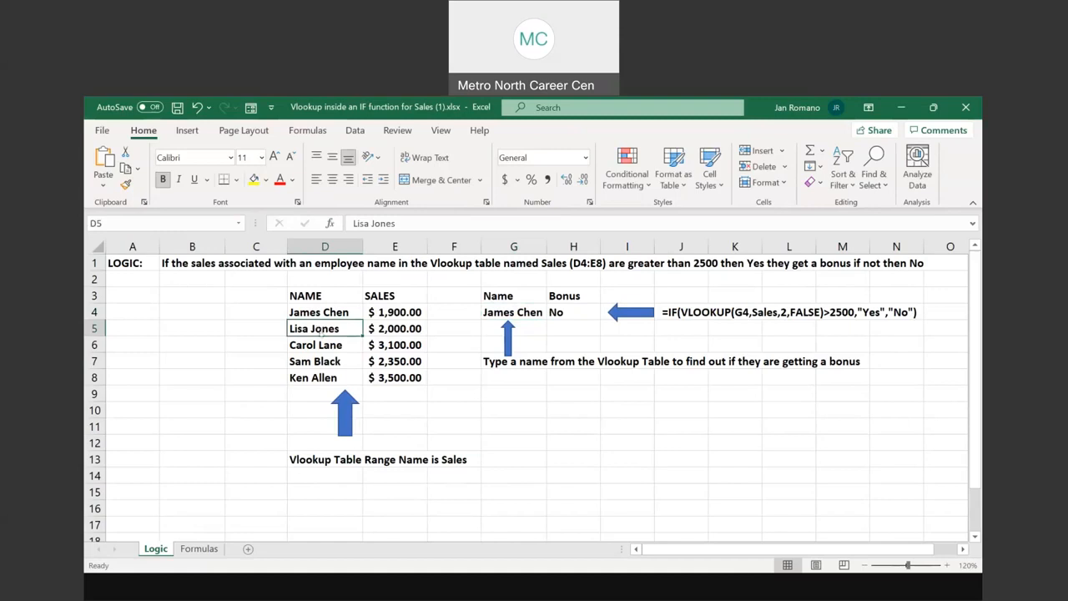
{"action": "right_click", "coordinate": [318, 330]}
{"action": "left_click", "coordinate": [359, 177]}
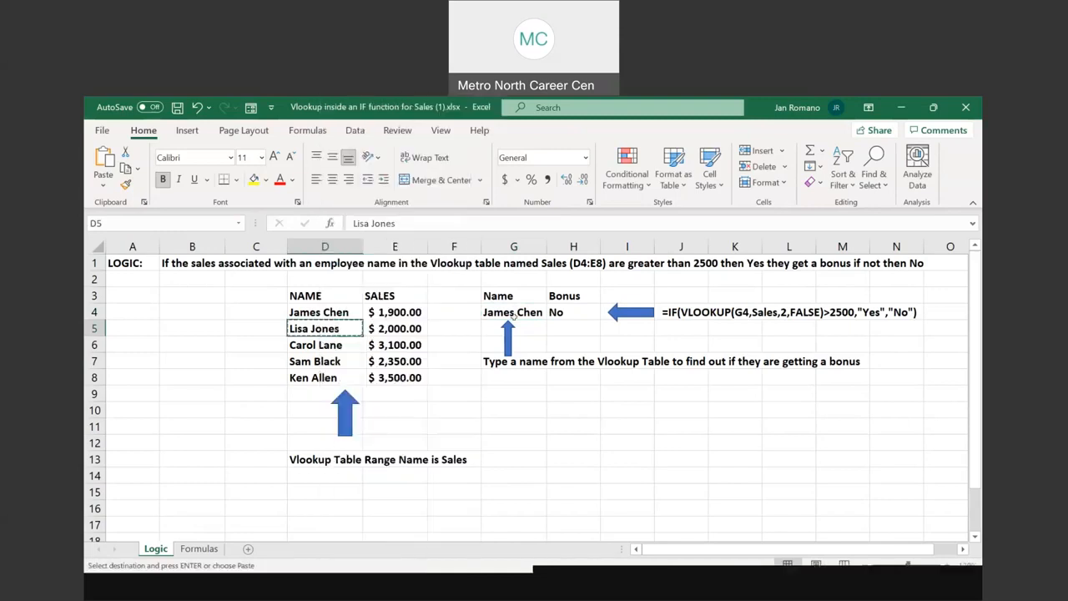
{"action": "left_click", "coordinate": [511, 312]}
{"action": "right_click", "coordinate": [511, 312]}
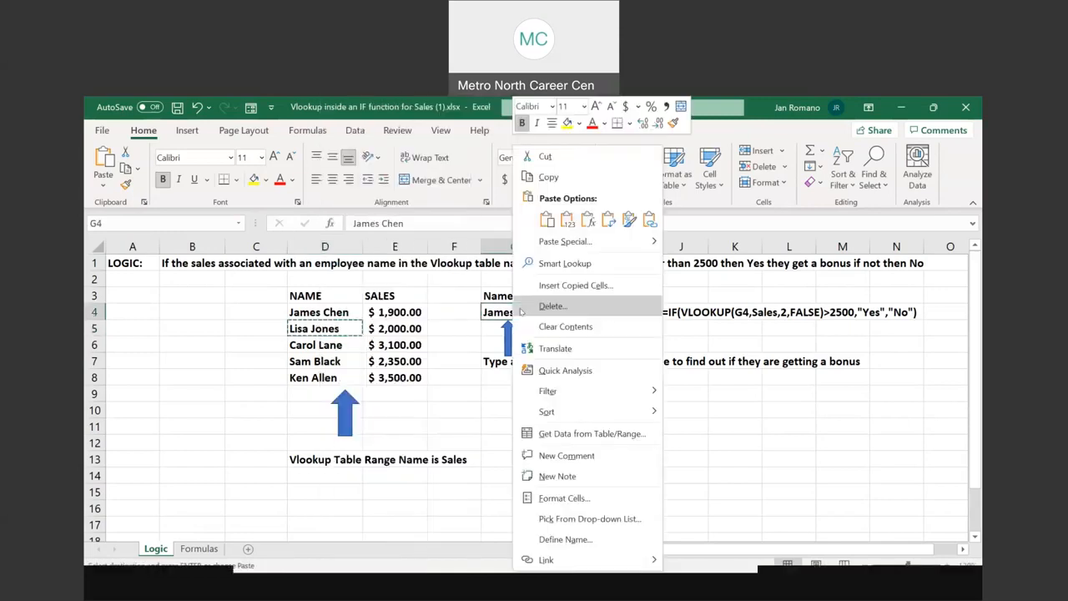
{"action": "left_click", "coordinate": [546, 221]}
{"action": "key", "text": "Escape"}
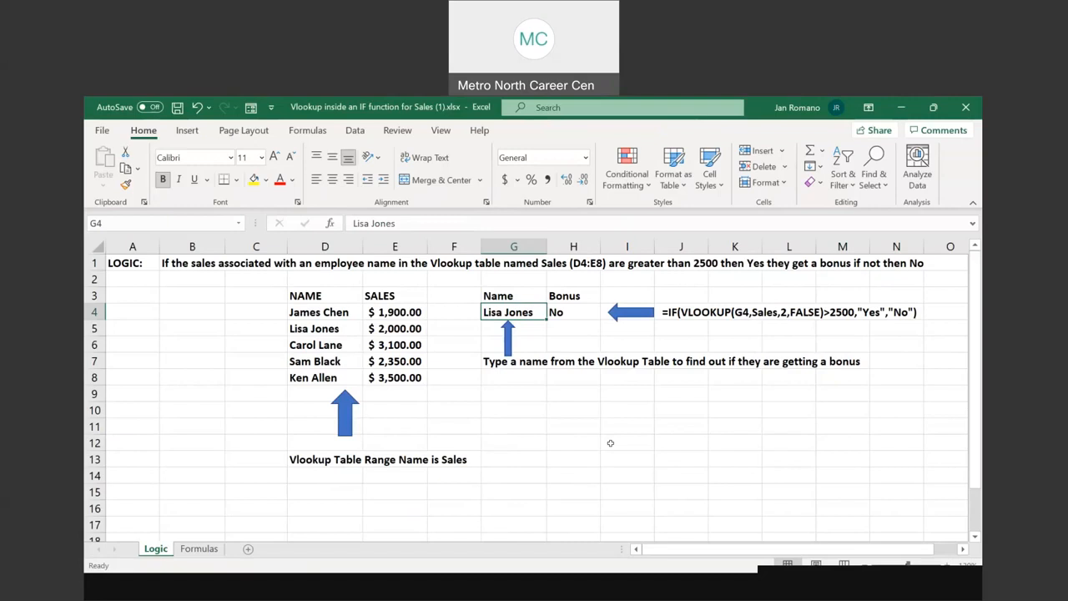
Review the Sales range D4:E8, the written-out formula beside the bonus, and the actual formula in H4
{"action": "left_click_drag", "start_coordinate": [299, 311], "coordinate": [376, 384]}
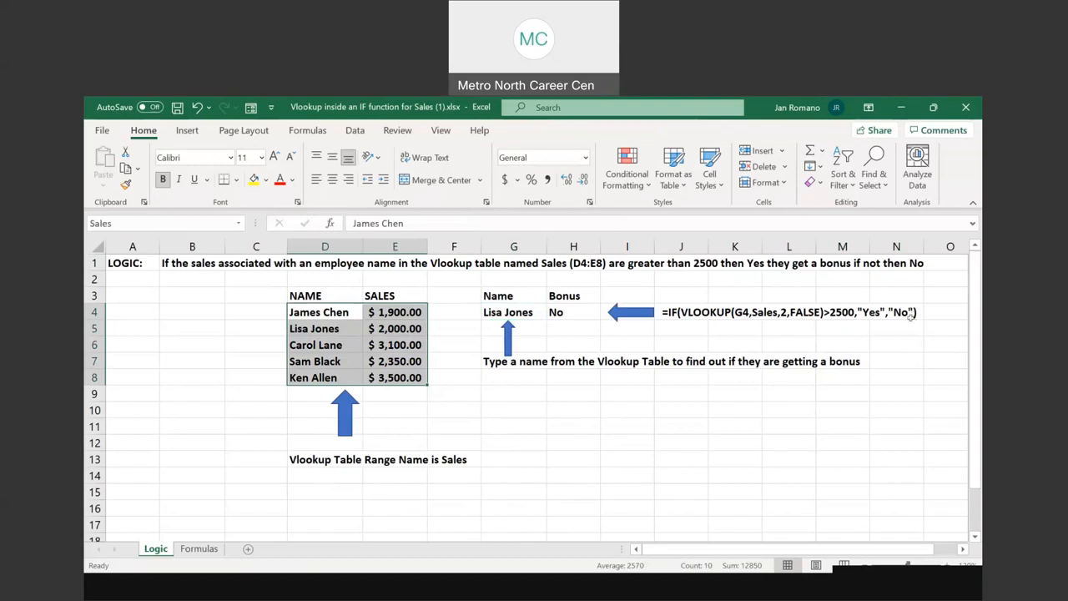
{"action": "left_click", "coordinate": [801, 312]}
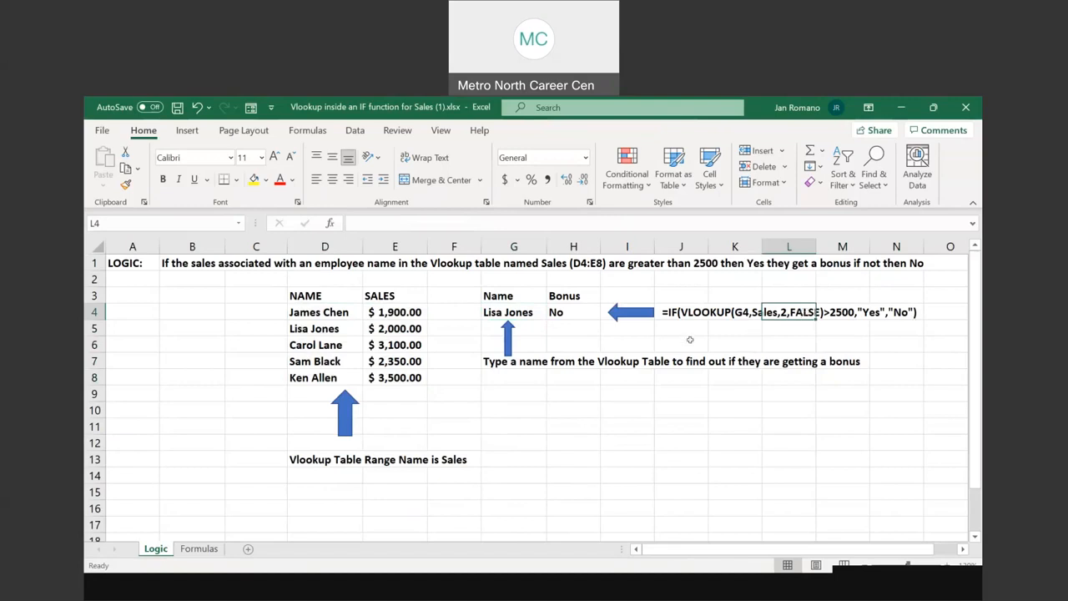
{"action": "left_click", "coordinate": [570, 316]}
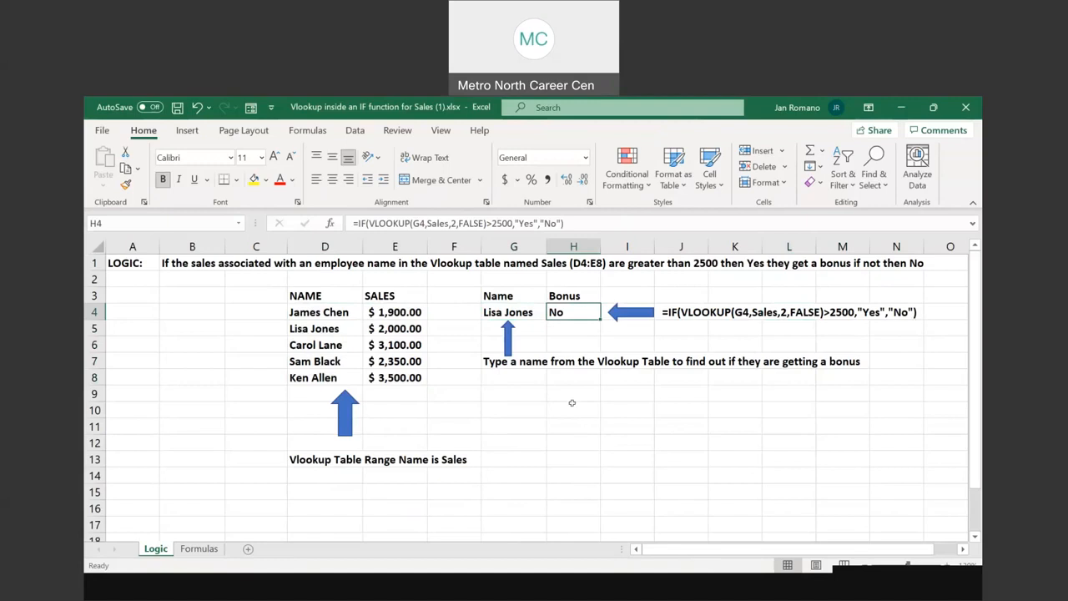
Examine the VLOOKUP function's arguments, including Range_lookup, from empty cell H10 and close them without inserting a formula
{"action": "left_click", "coordinate": [571, 409]}
{"action": "left_click", "coordinate": [307, 130]}
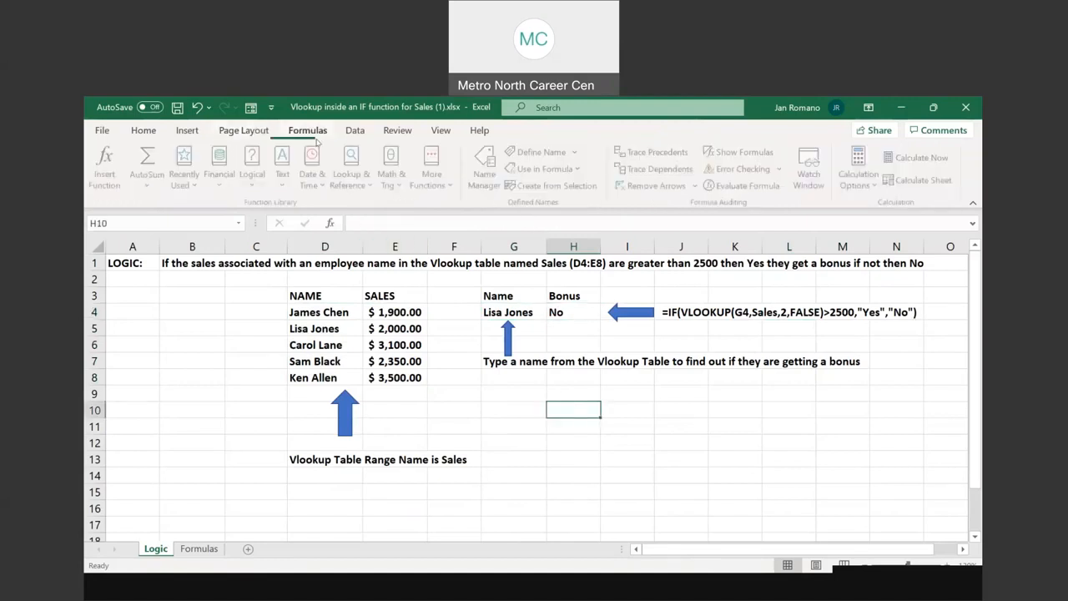
{"action": "left_click", "coordinate": [353, 175]}
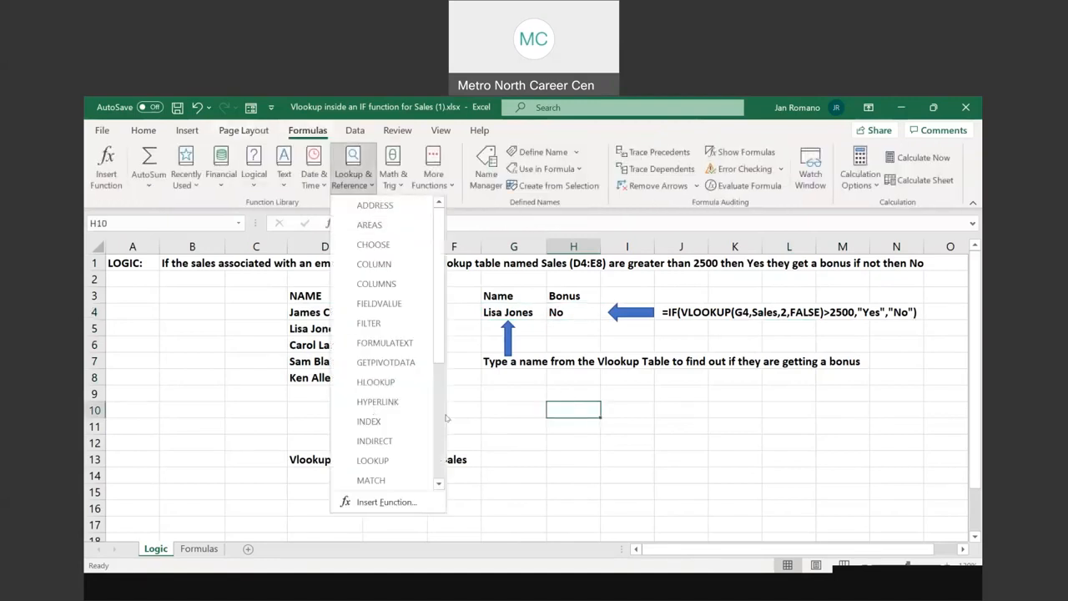
{"action": "scroll", "coordinate": [440, 477], "scroll_direction": "down", "scroll_amount": 5}
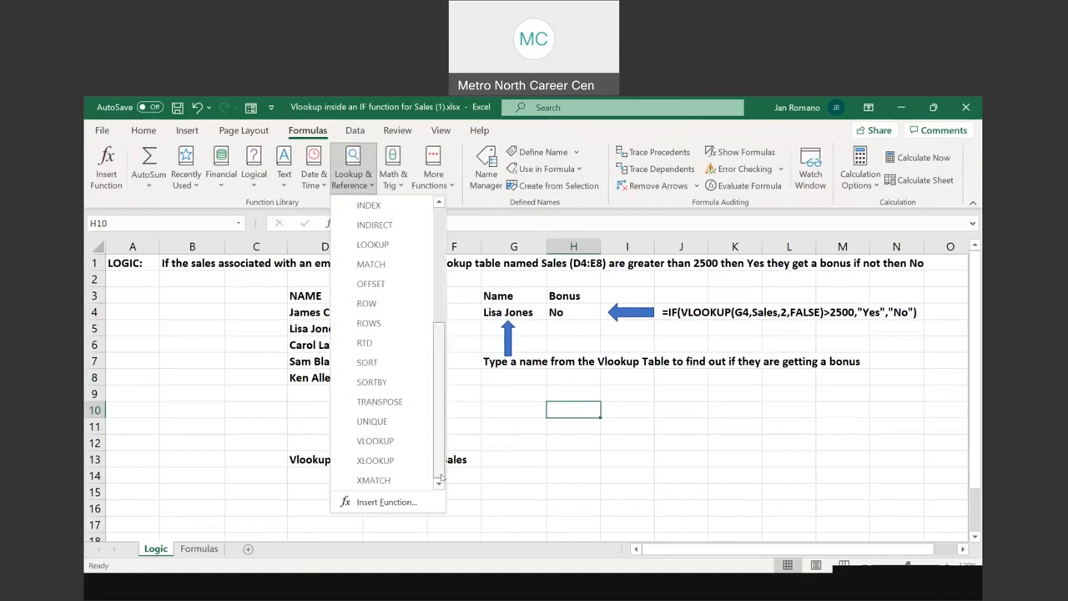
{"action": "left_click", "coordinate": [375, 441]}
{"action": "left_click", "coordinate": [365, 404]}
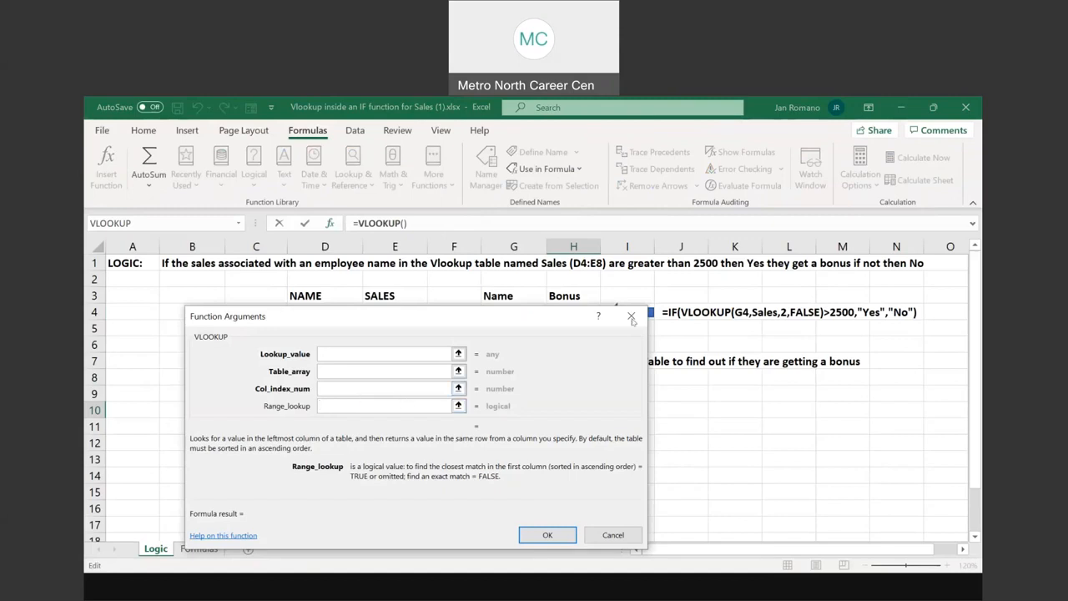
{"action": "left_click", "coordinate": [631, 316]}
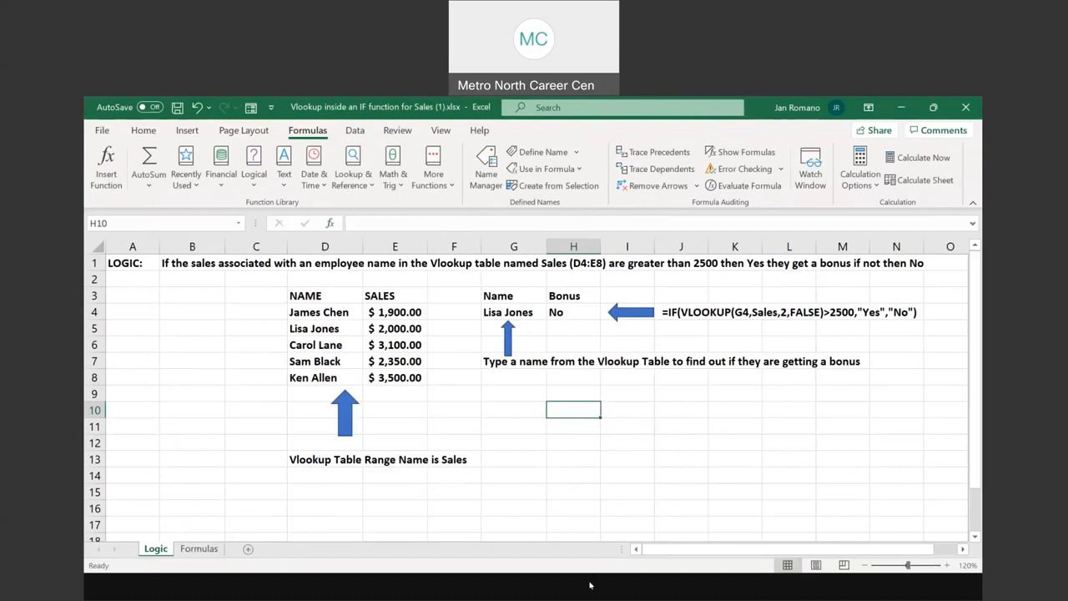
{"action": "left_click", "coordinate": [670, 427]}
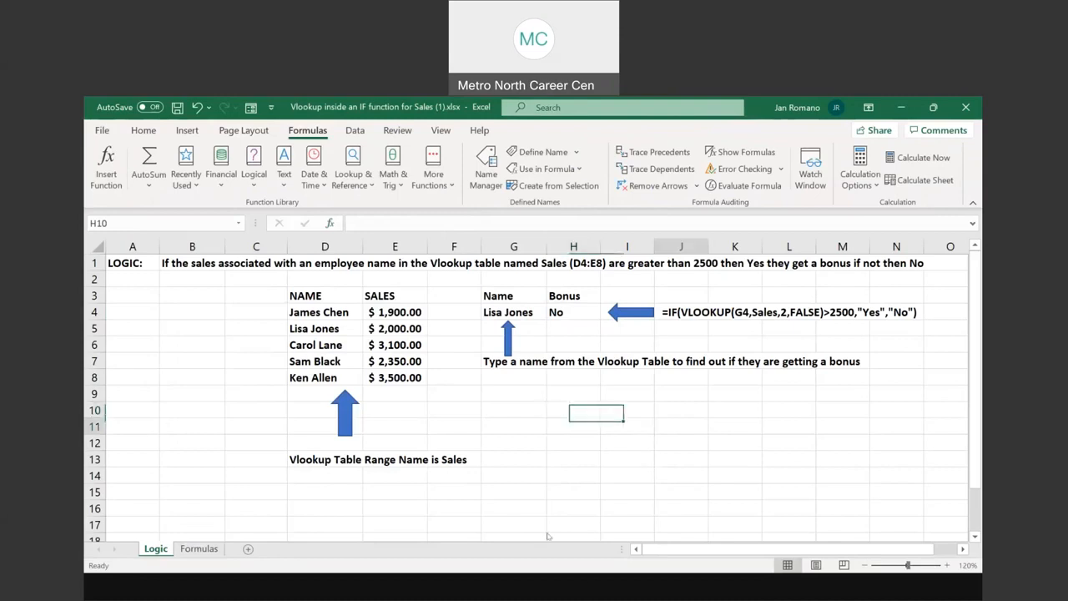
Switch to the PowerPoint slide show and advance from the combined Vlookup and IF slide to the Resources slide
{"action": "left_click", "coordinate": [518, 584]}
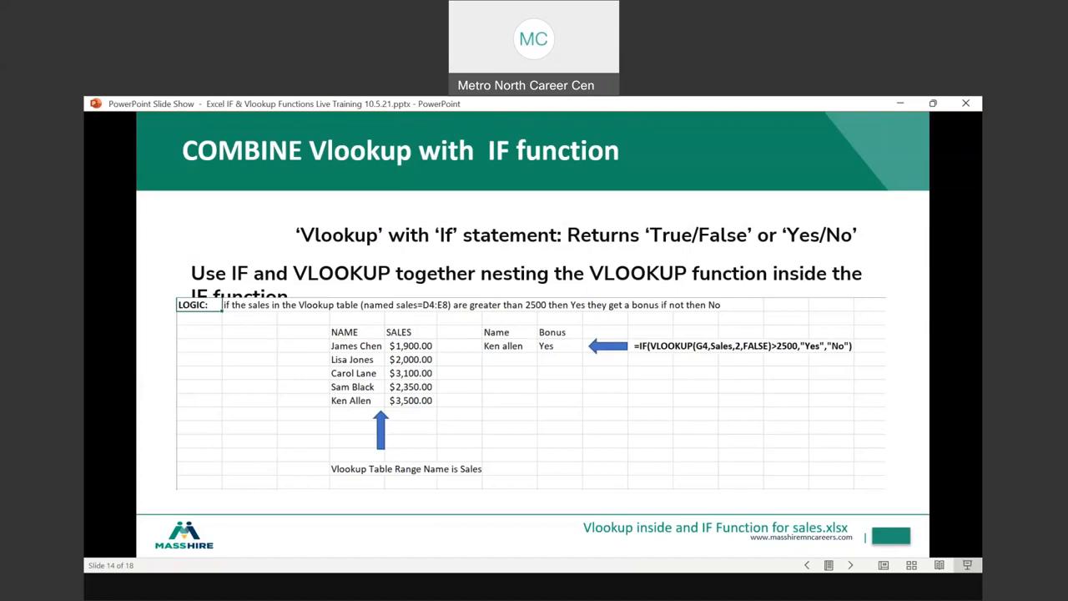
{"action": "key", "text": "Right"}
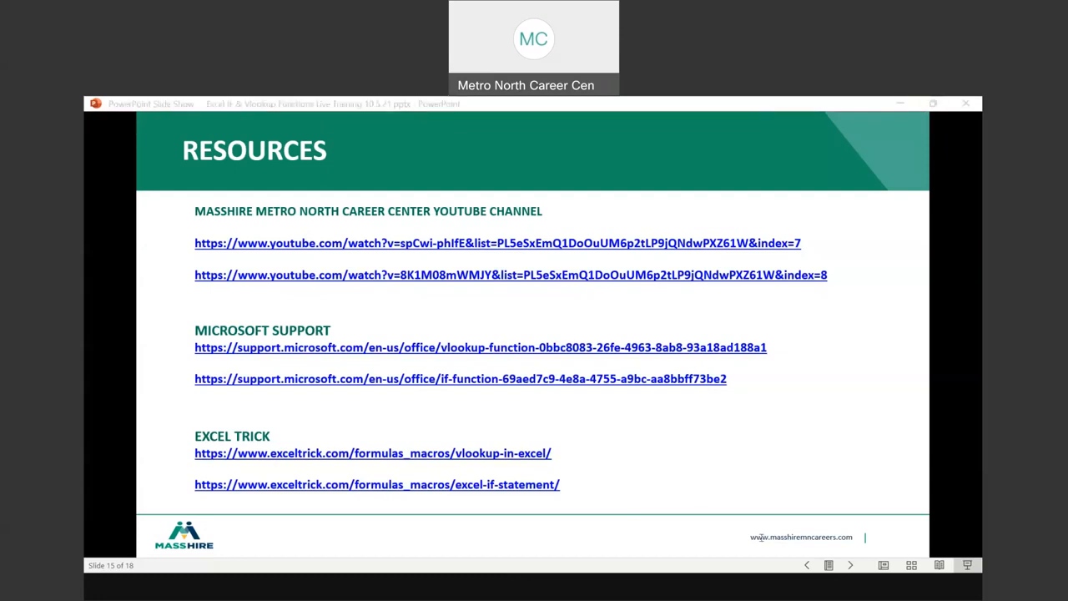
{"action": "left_click", "coordinate": [799, 496]}
Go back through the slides to the Vlookup Function slide and review its definitions of the function arguments
{"action": "right_click", "coordinate": [706, 156]}
{"action": "left_click", "coordinate": [765, 187]}
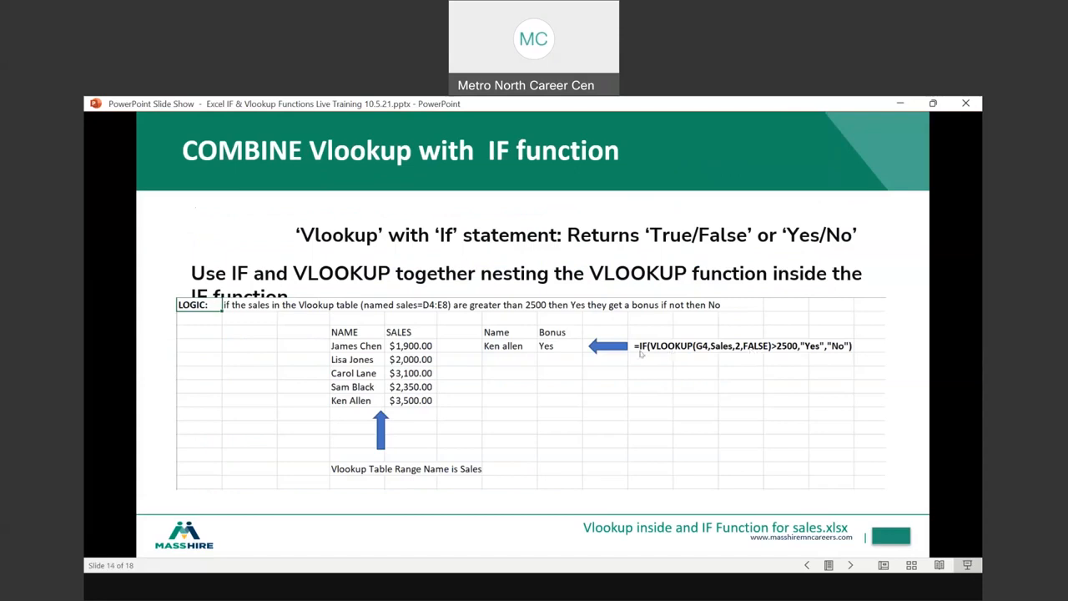
{"action": "key", "text": "ctrl"}
{"action": "right_click", "coordinate": [657, 382]}
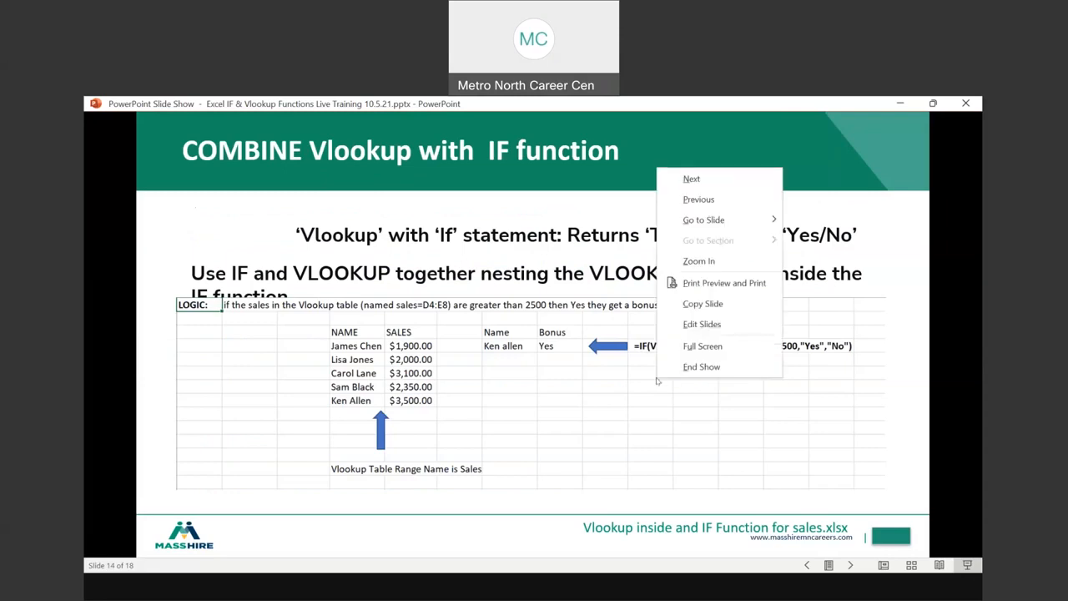
{"action": "left_click", "coordinate": [692, 204]}
{"action": "right_click", "coordinate": [615, 319]}
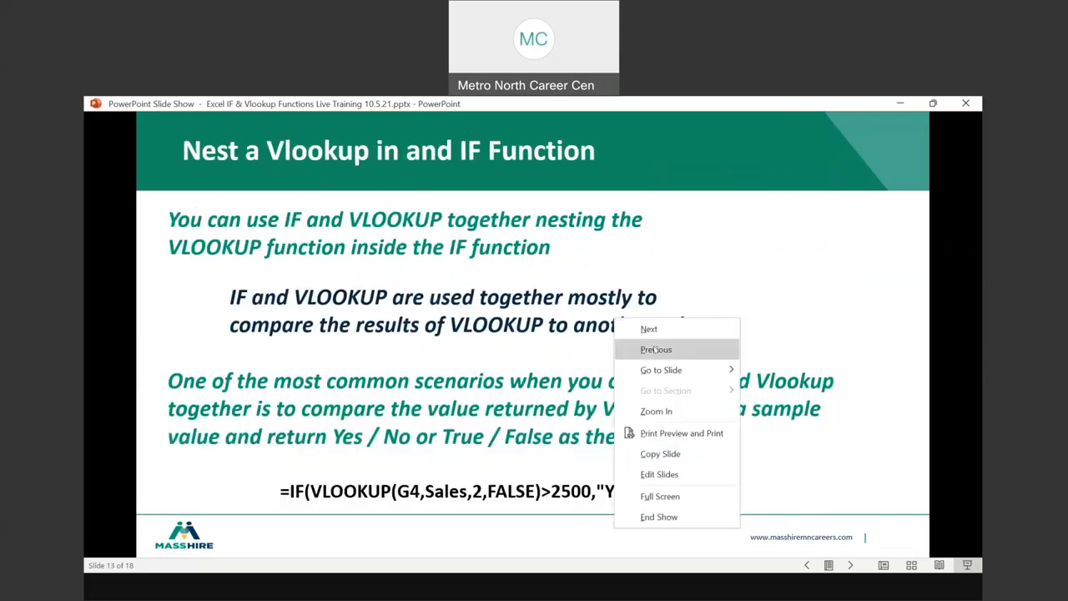
{"action": "left_click", "coordinate": [656, 349]}
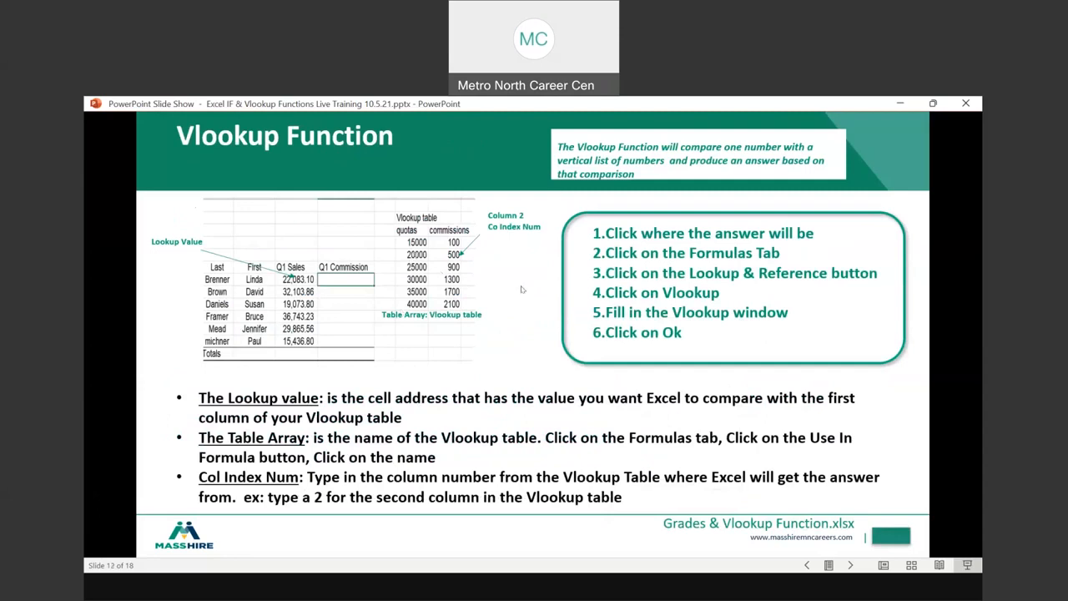
{"action": "right_click", "coordinate": [527, 293]}
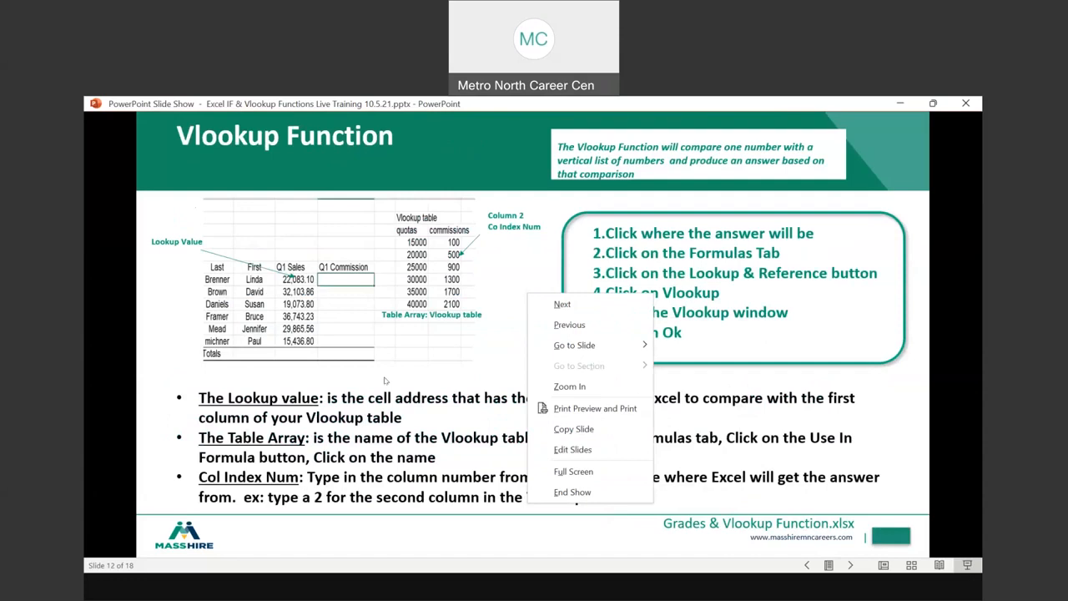
{"action": "left_click", "coordinate": [267, 401]}
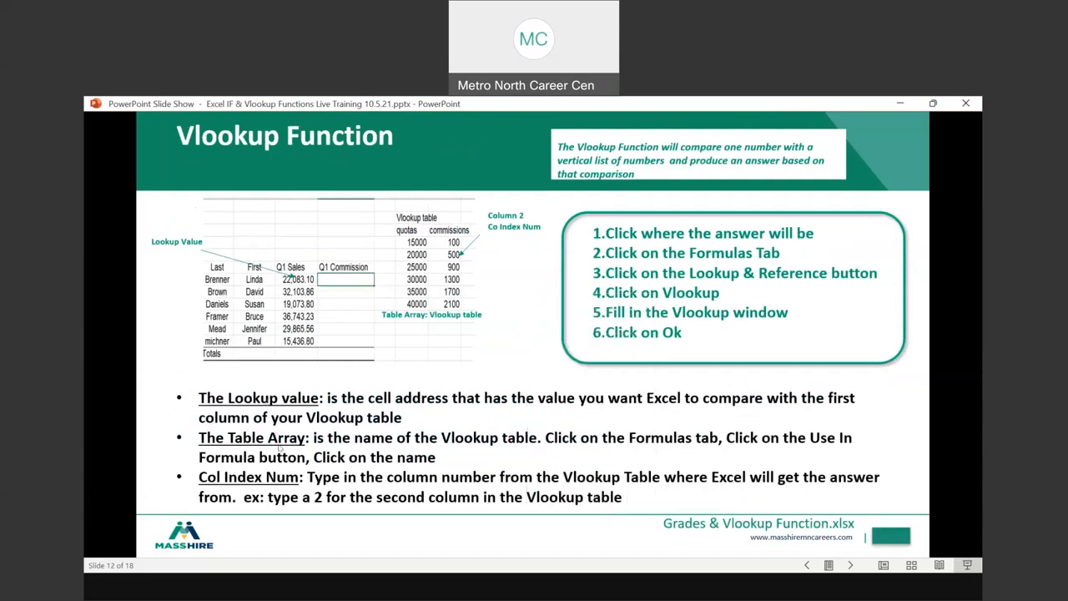